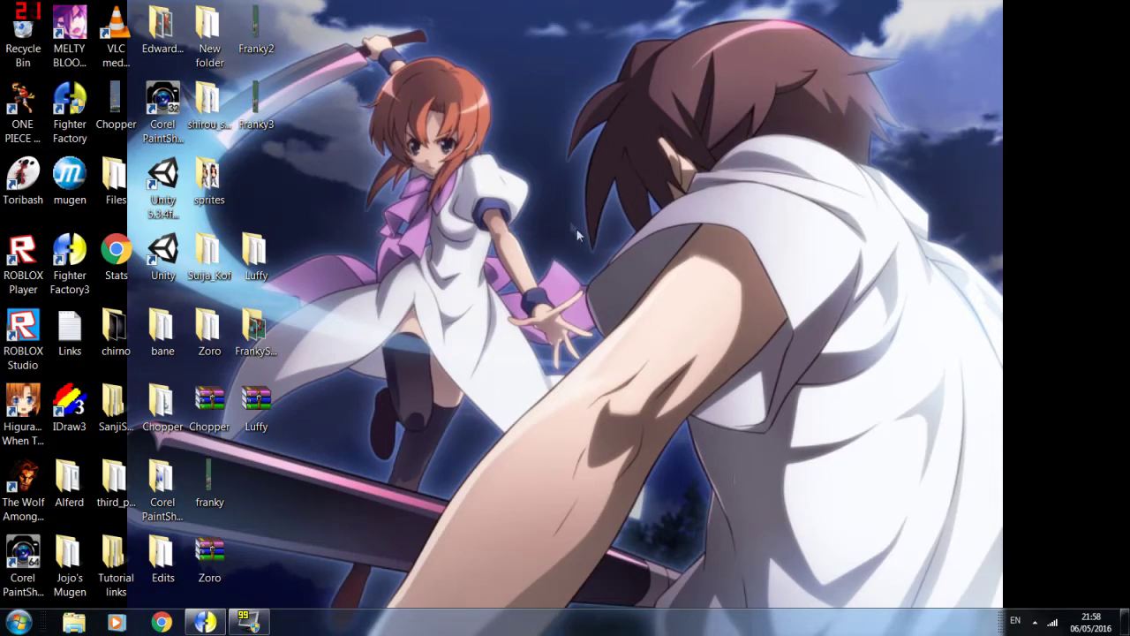
Look inside the mugen folder, close it, and bring up the Start menu
{"action": "double_click", "coordinate": [75, 176]}
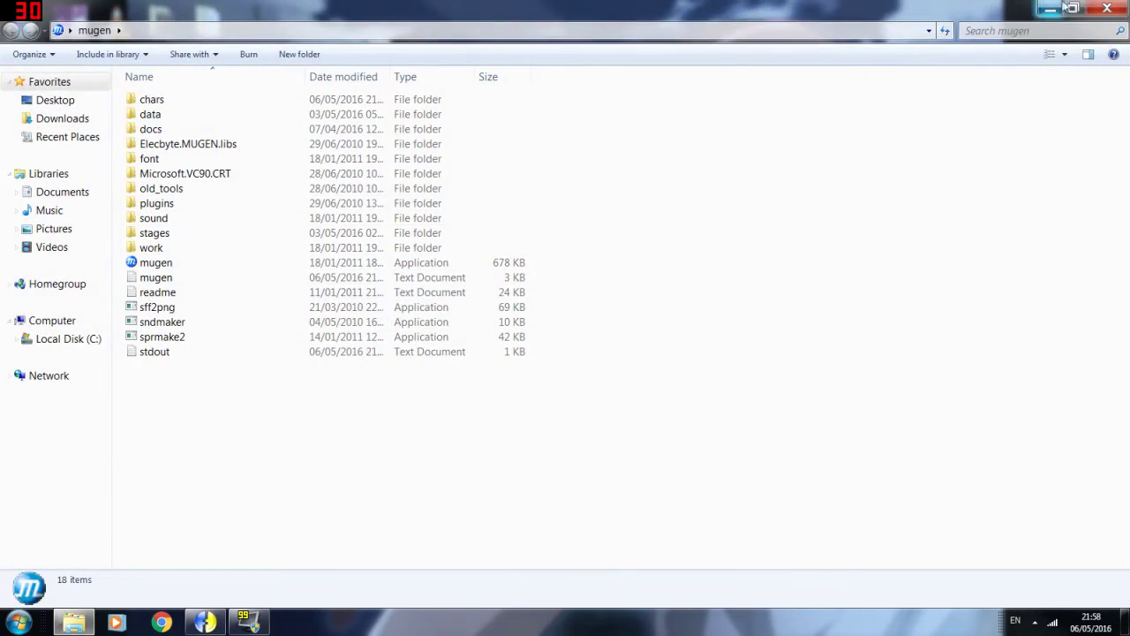
{"action": "left_click", "coordinate": [1095, 13]}
{"action": "key", "text": "super"}
Select the Corel PaintShop Pro X7 and Fighter Factory shortcuts, then reopen the Start menu
{"action": "left_click", "coordinate": [162, 110]}
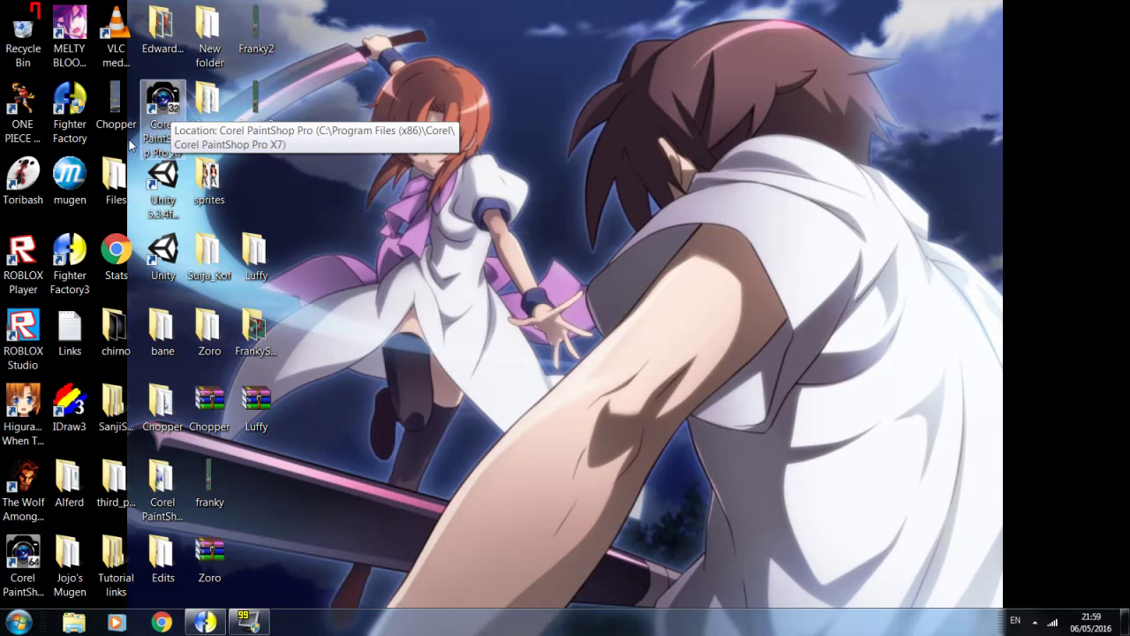
{"action": "left_click", "coordinate": [70, 108]}
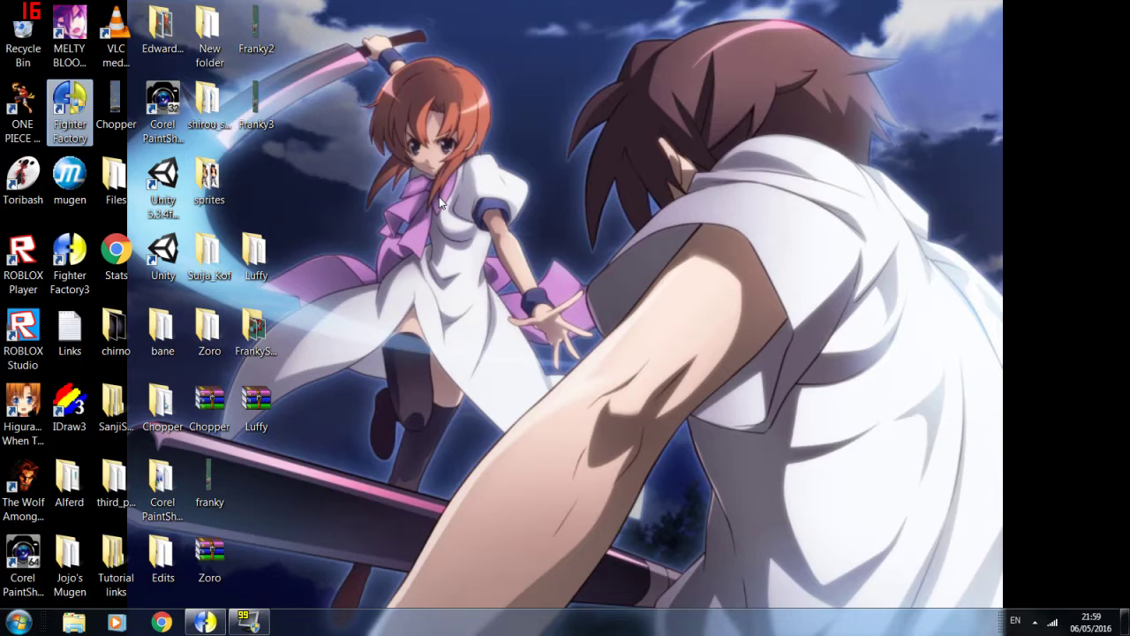
{"action": "left_click", "coordinate": [164, 104]}
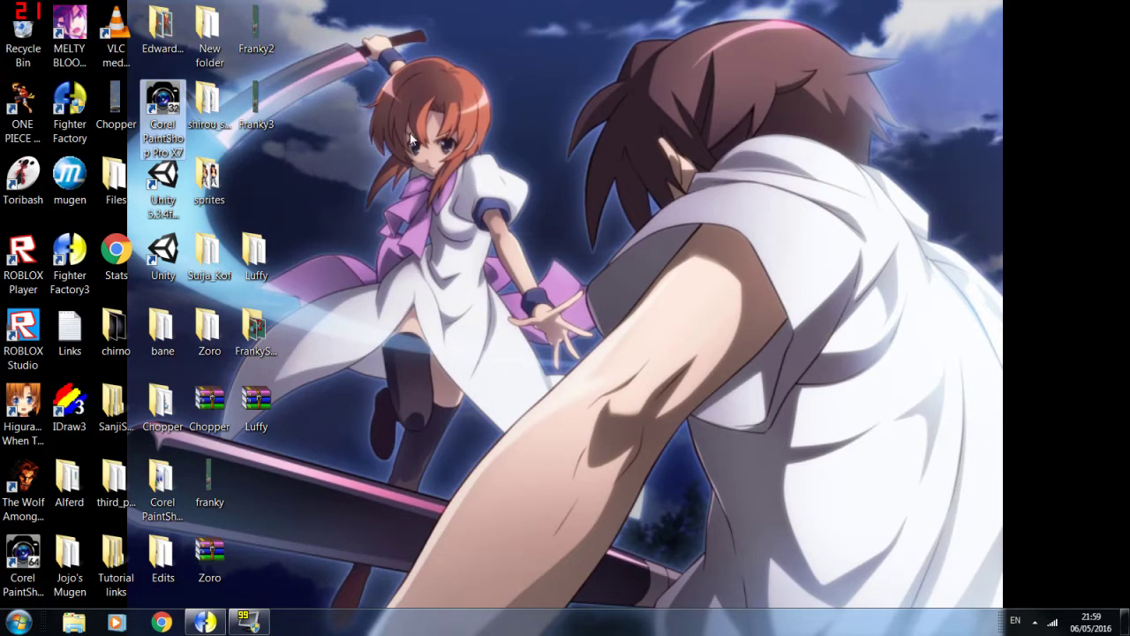
{"action": "key", "text": "super"}
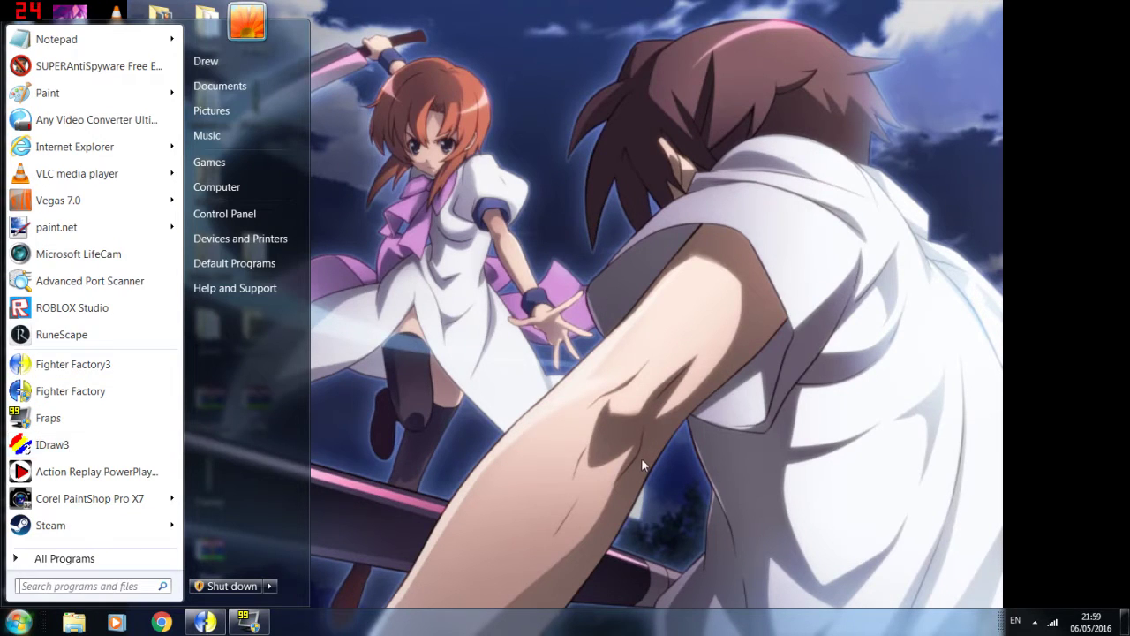
Dismiss the Start menu, check the desktop shortcuts, and select the Alferd folder
{"action": "key", "text": "super"}
{"action": "left_click", "coordinate": [71, 111]}
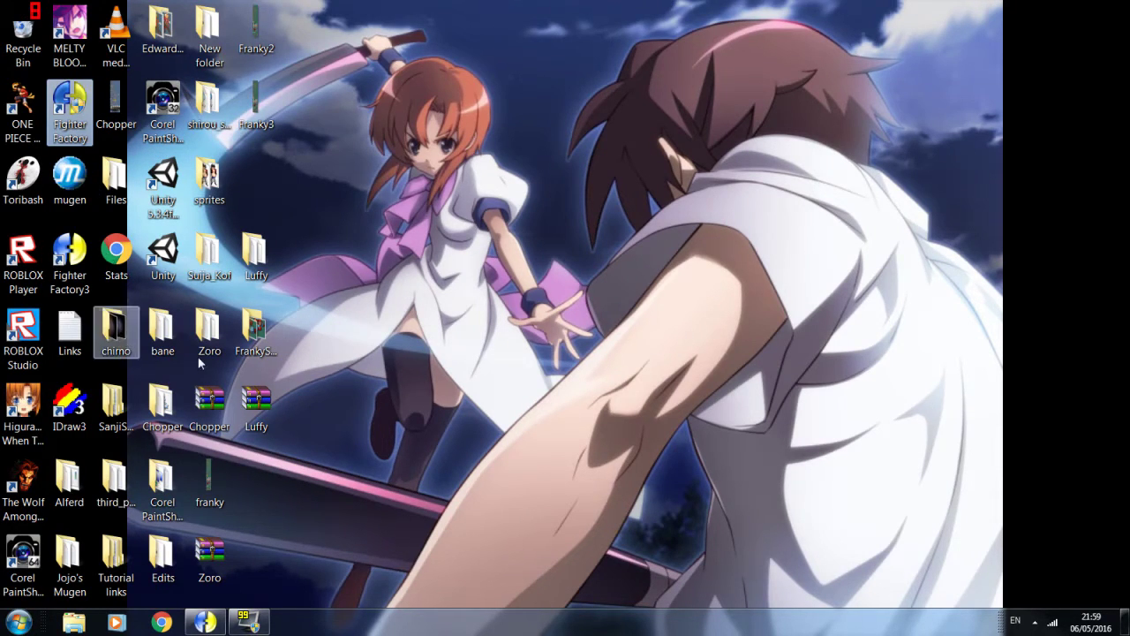
{"action": "left_click", "coordinate": [130, 318]}
{"action": "left_click", "coordinate": [177, 110]}
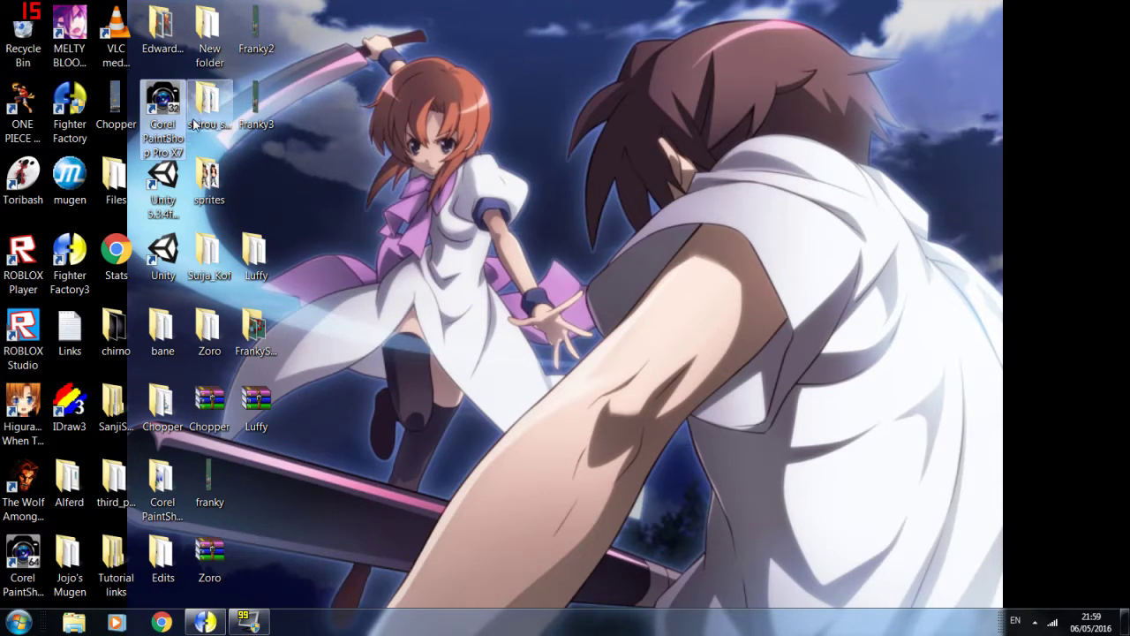
{"action": "mouse_move", "coordinate": [194, 124]}
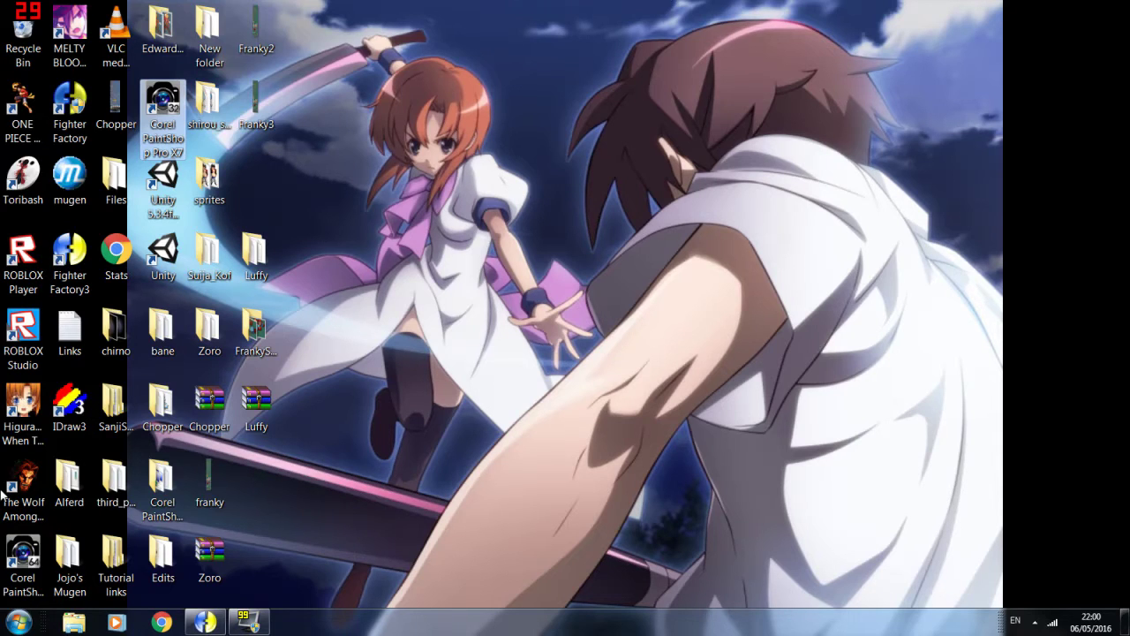
{"action": "left_click", "coordinate": [70, 402]}
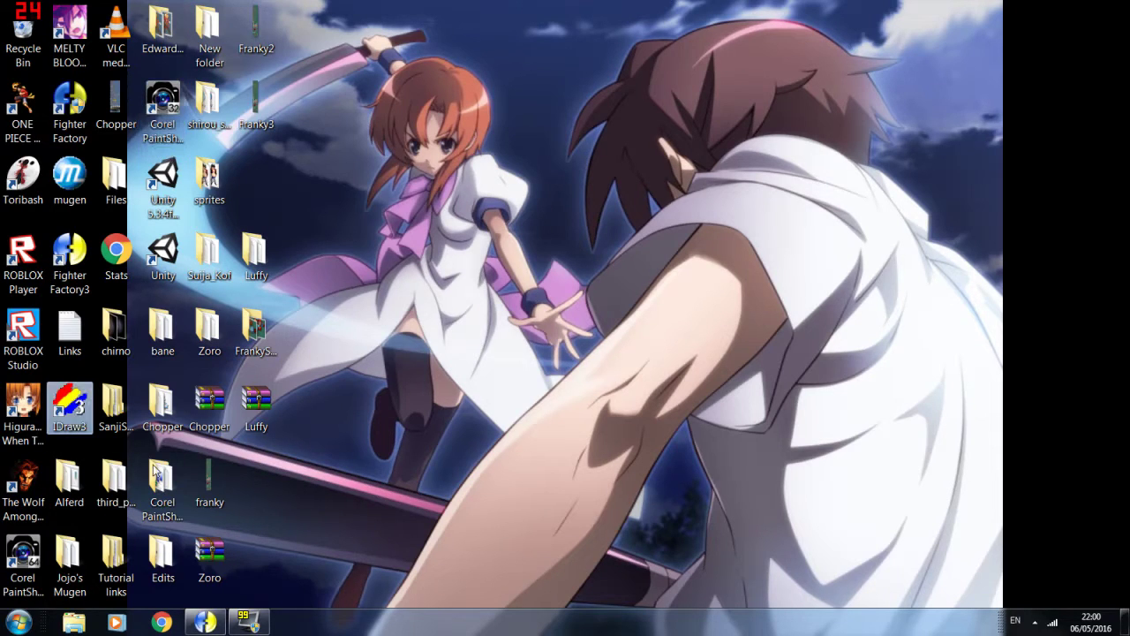
{"action": "left_click", "coordinate": [70, 265]}
{"action": "left_click", "coordinate": [356, 309]}
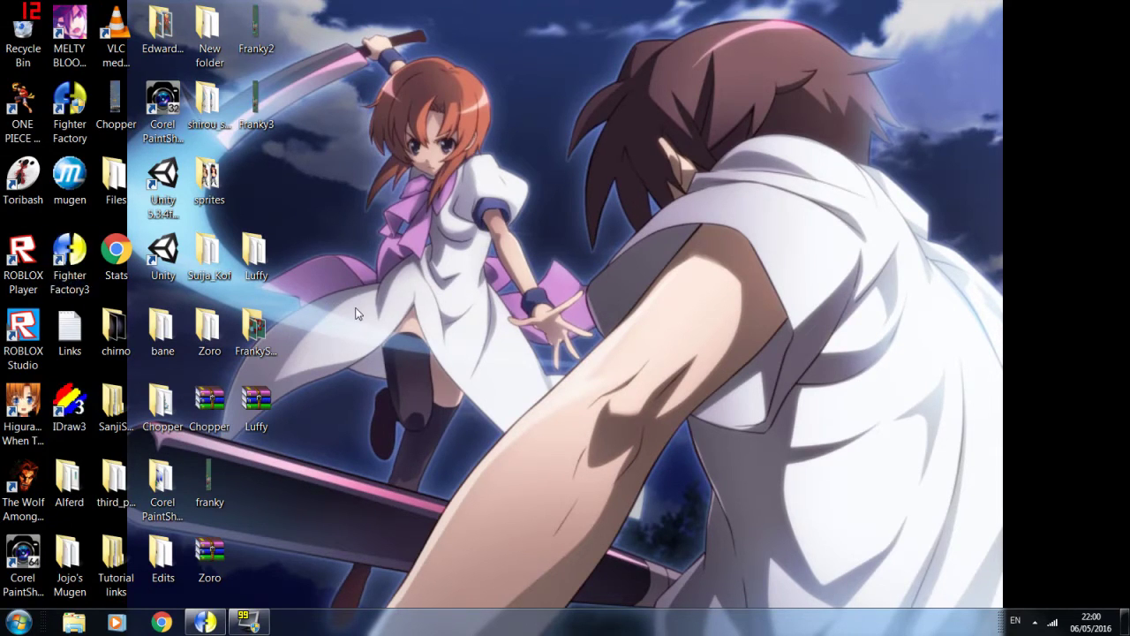
{"action": "left_click", "coordinate": [151, 196]}
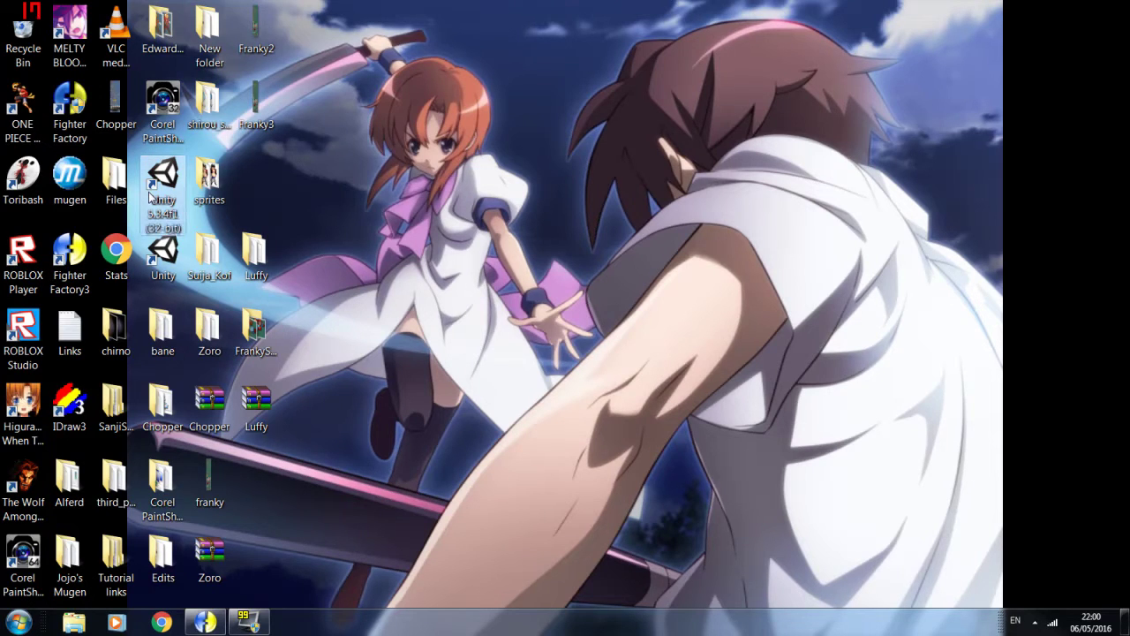
{"action": "left_click", "coordinate": [62, 492]}
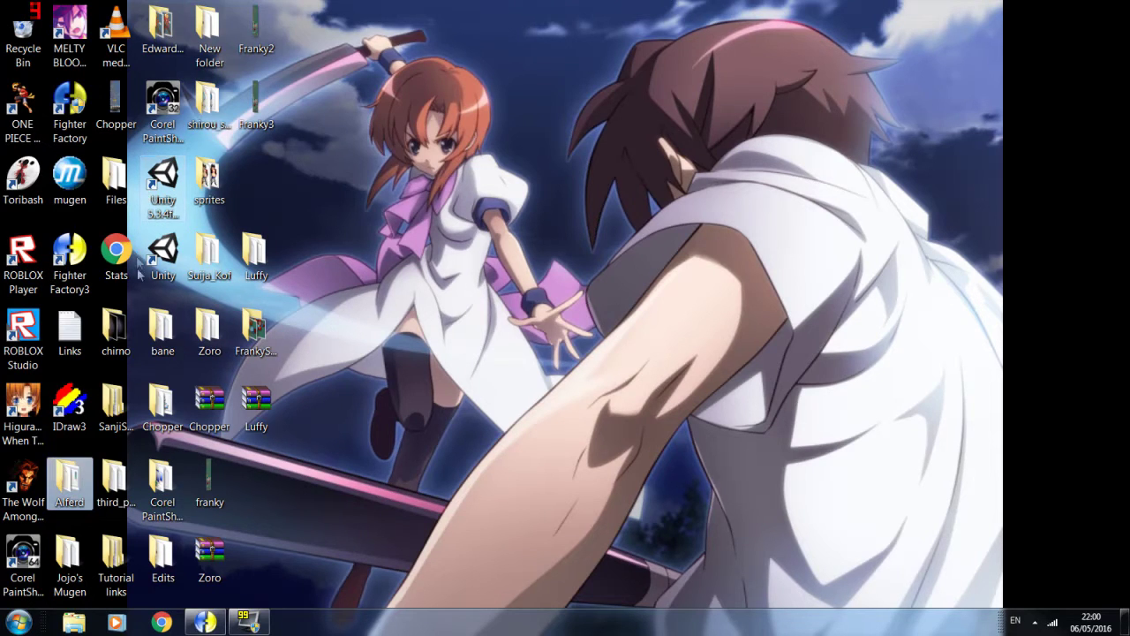
Open the Alferd folder, run ASU past the security warning, and maximize the unpacker
{"action": "double_click", "coordinate": [61, 493]}
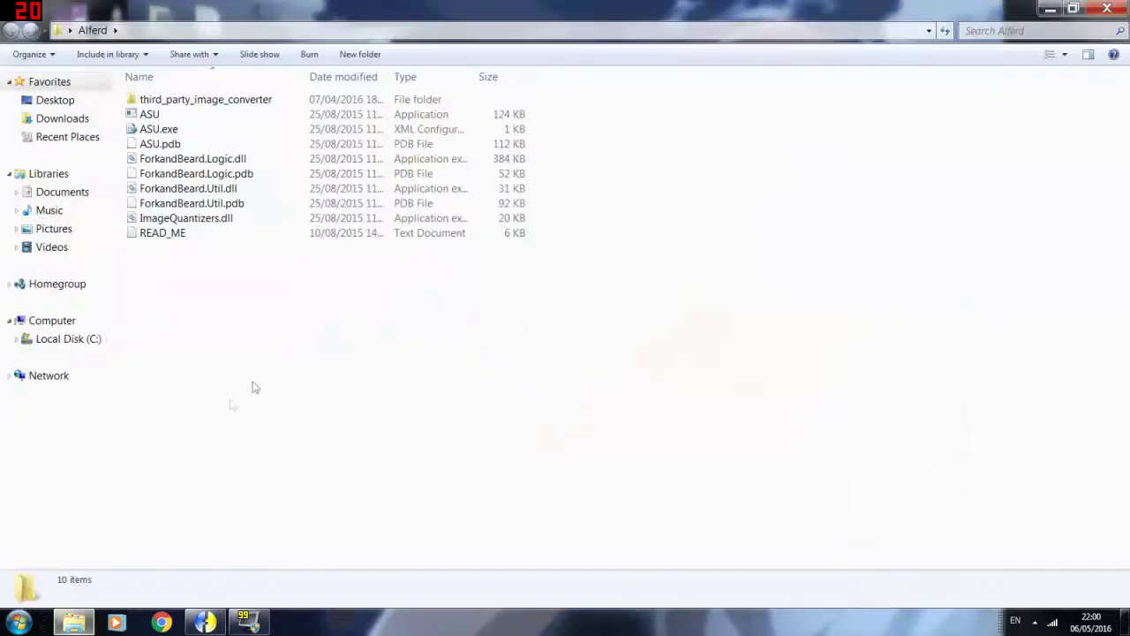
{"action": "double_click", "coordinate": [1029, 14]}
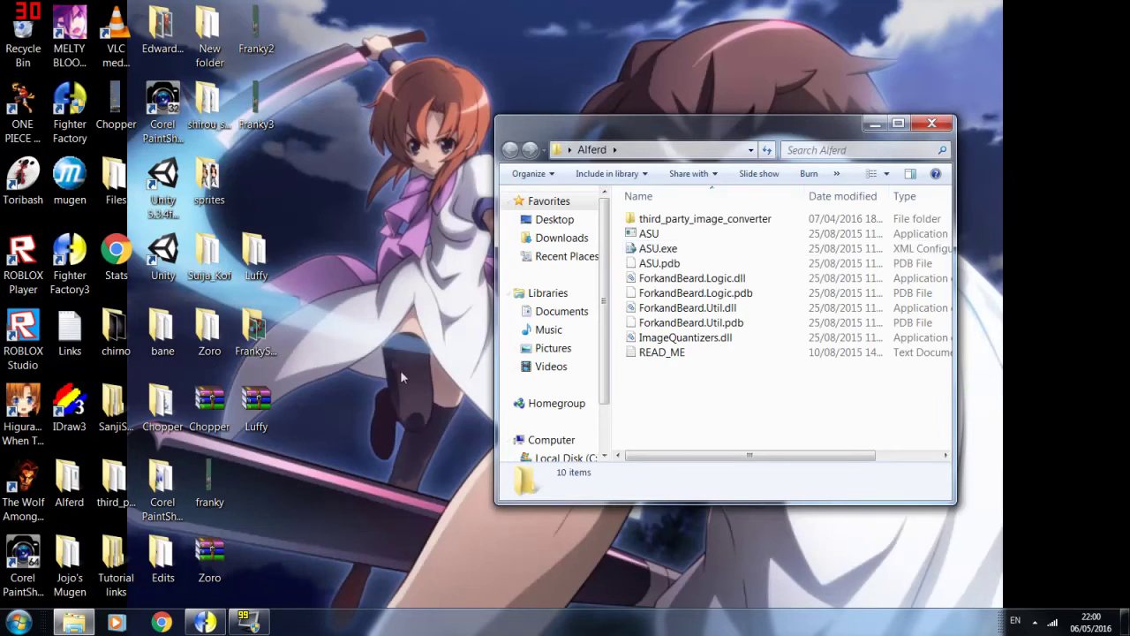
{"action": "double_click", "coordinate": [654, 237]}
{"action": "left_click", "coordinate": [609, 325]}
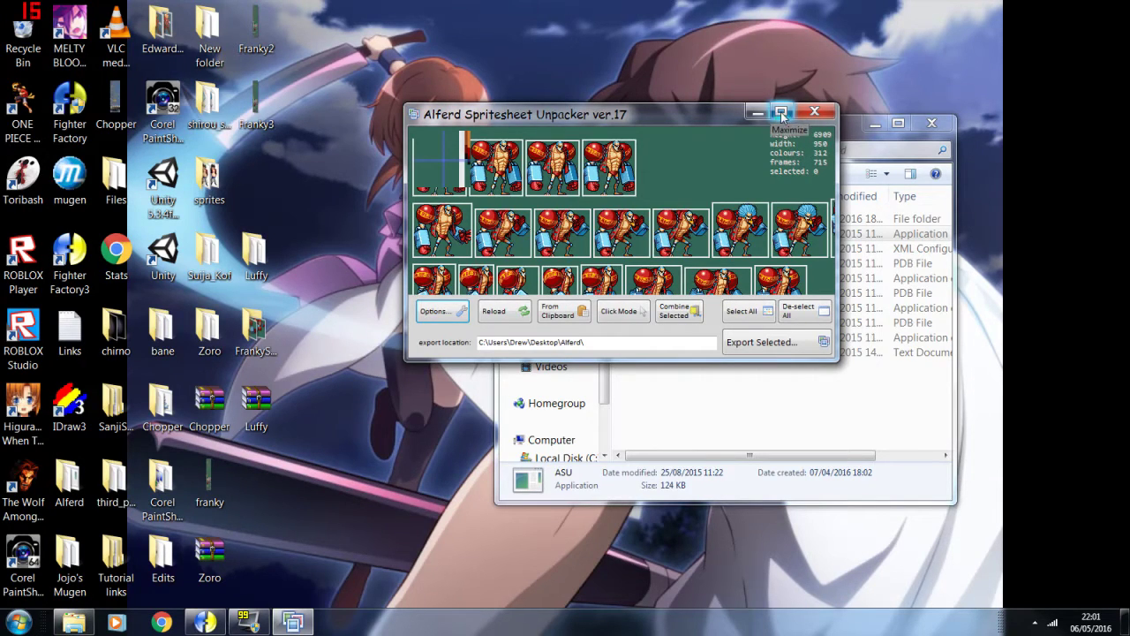
{"action": "left_click", "coordinate": [781, 111]}
Scroll through the 715 unpacked frames and open and close Options without changes
{"action": "scroll", "coordinate": [624, 318], "scroll_direction": "down", "scroll_amount": 5}
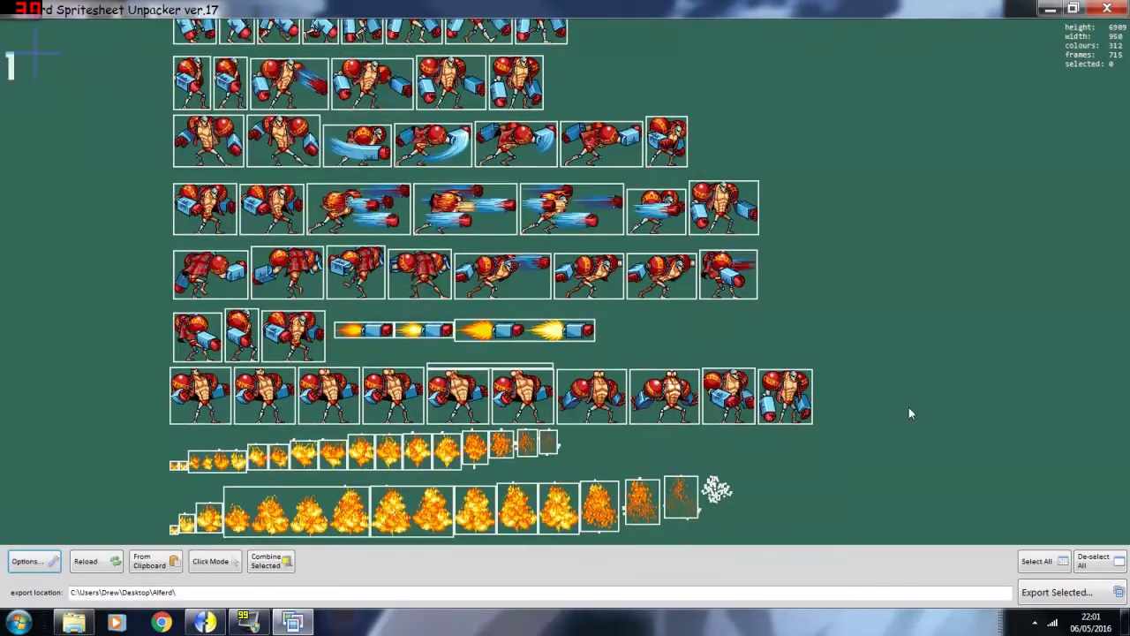
{"action": "scroll", "coordinate": [919, 291], "scroll_direction": "down", "scroll_amount": 3}
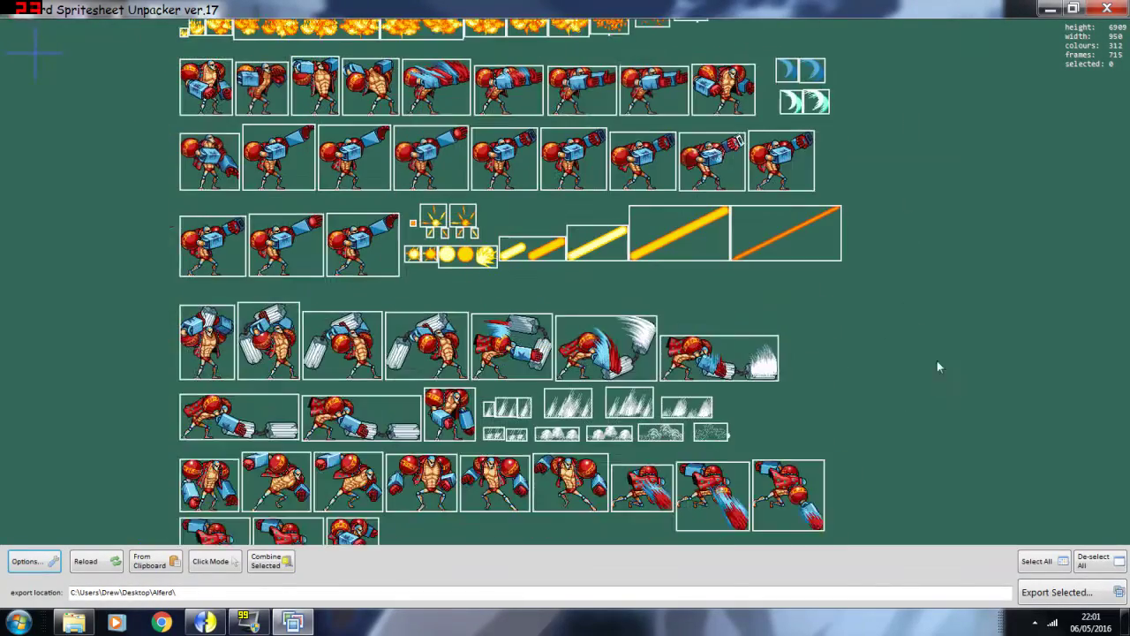
{"action": "scroll", "coordinate": [945, 214], "scroll_direction": "down", "scroll_amount": 5}
{"action": "scroll", "coordinate": [976, 256], "scroll_direction": "up", "scroll_amount": 4}
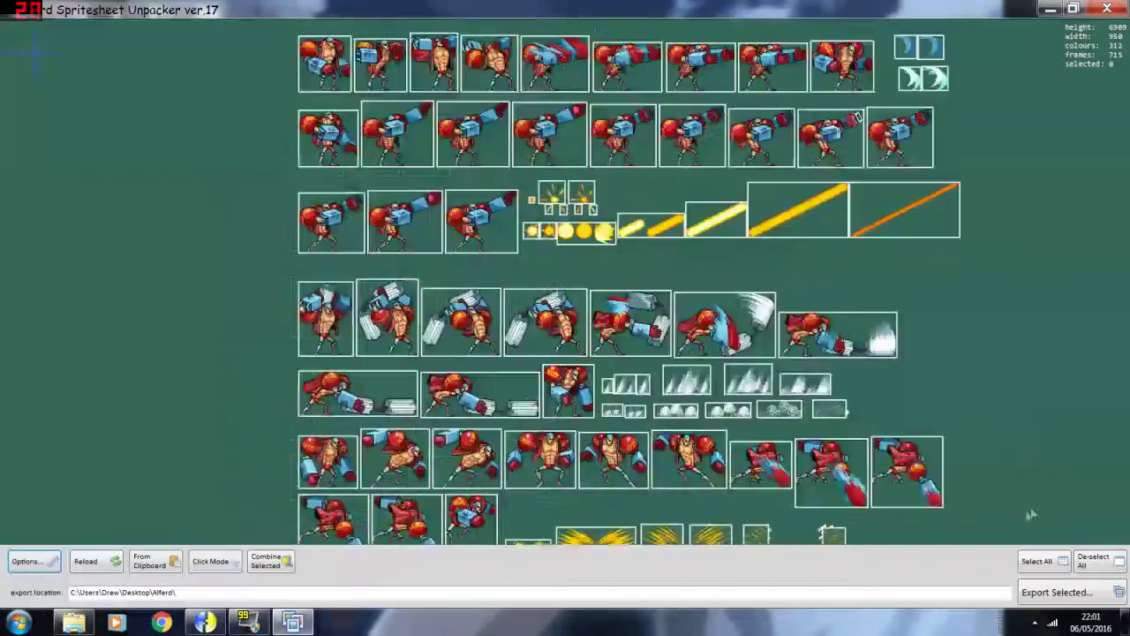
{"action": "scroll", "coordinate": [802, 371], "scroll_direction": "down", "scroll_amount": 6}
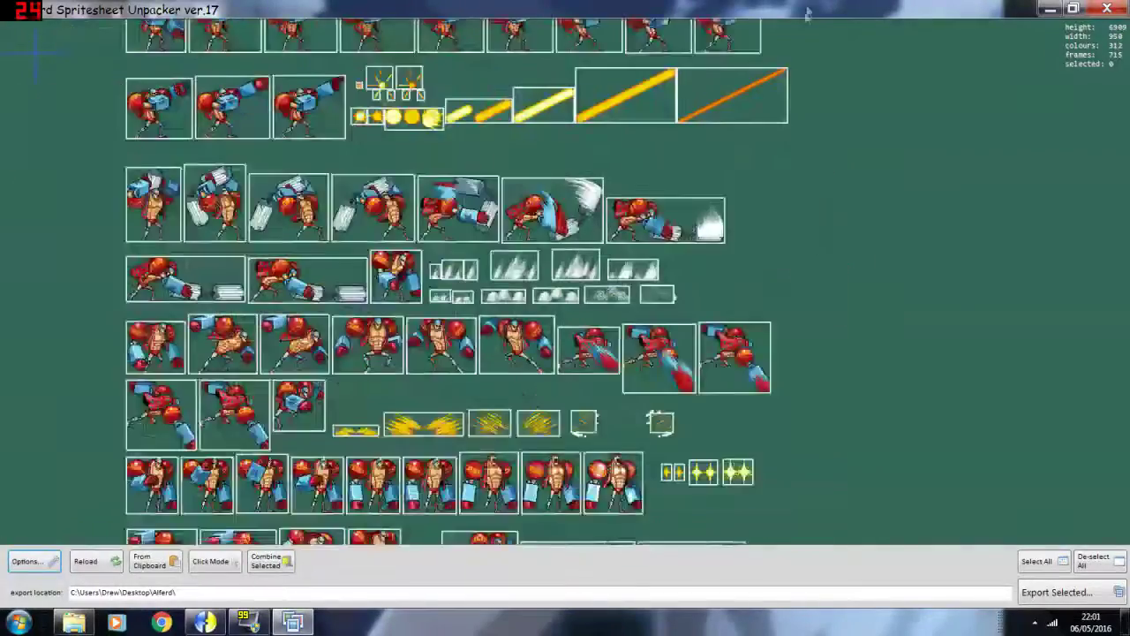
{"action": "scroll", "coordinate": [969, 159], "scroll_direction": "down", "scroll_amount": 3}
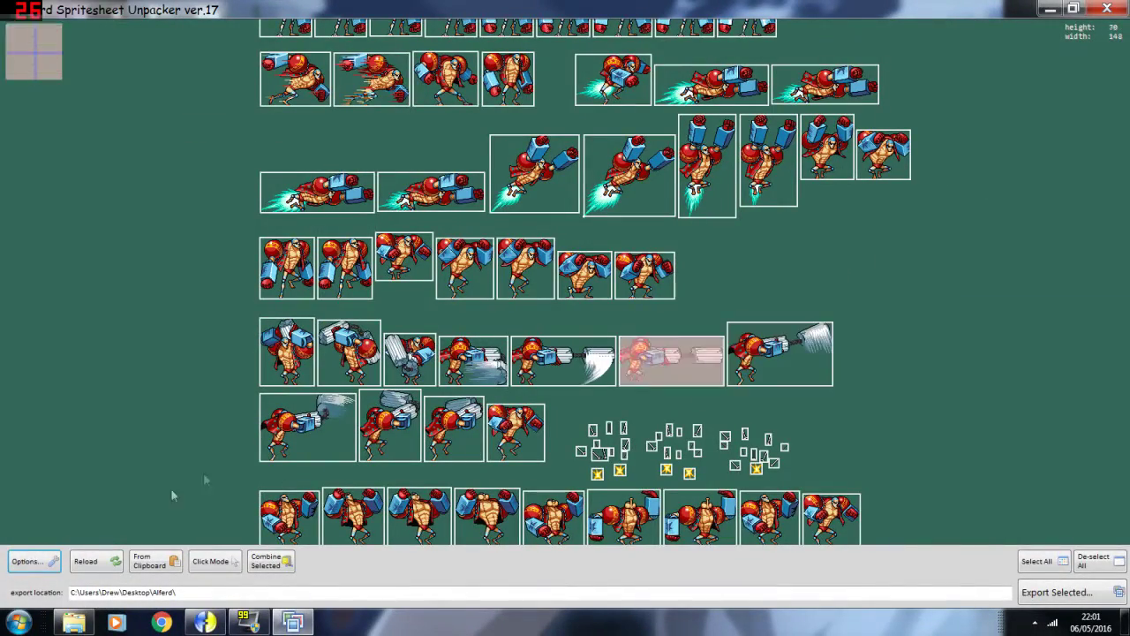
{"action": "left_click", "coordinate": [33, 561]}
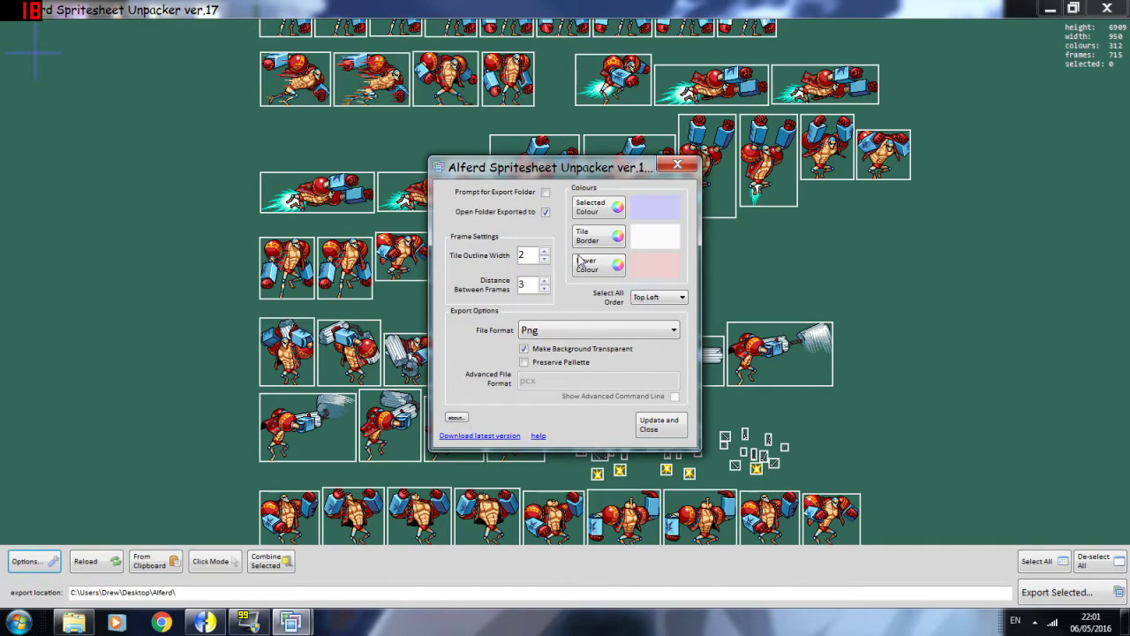
{"action": "left_click", "coordinate": [677, 165]}
Scroll down to the blue energy blast and select the thin beam frame beside it
{"action": "scroll", "coordinate": [951, 265], "scroll_direction": "down", "scroll_amount": 3}
{"action": "scroll", "coordinate": [959, 145], "scroll_direction": "down", "scroll_amount": 5}
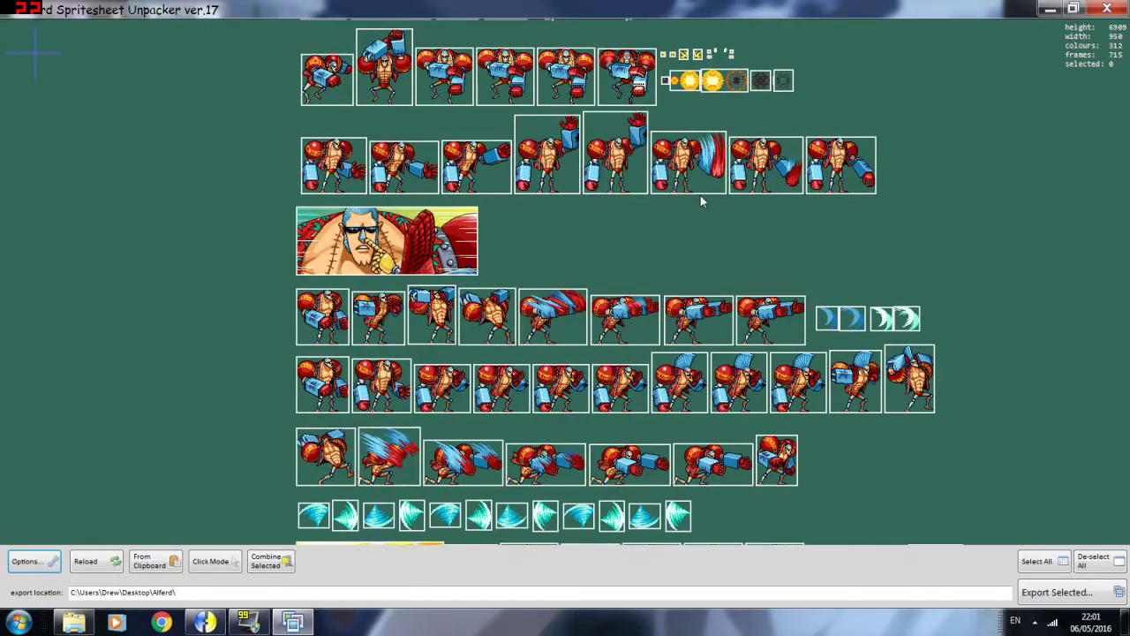
{"action": "scroll", "coordinate": [963, 305], "scroll_direction": "down", "scroll_amount": 4}
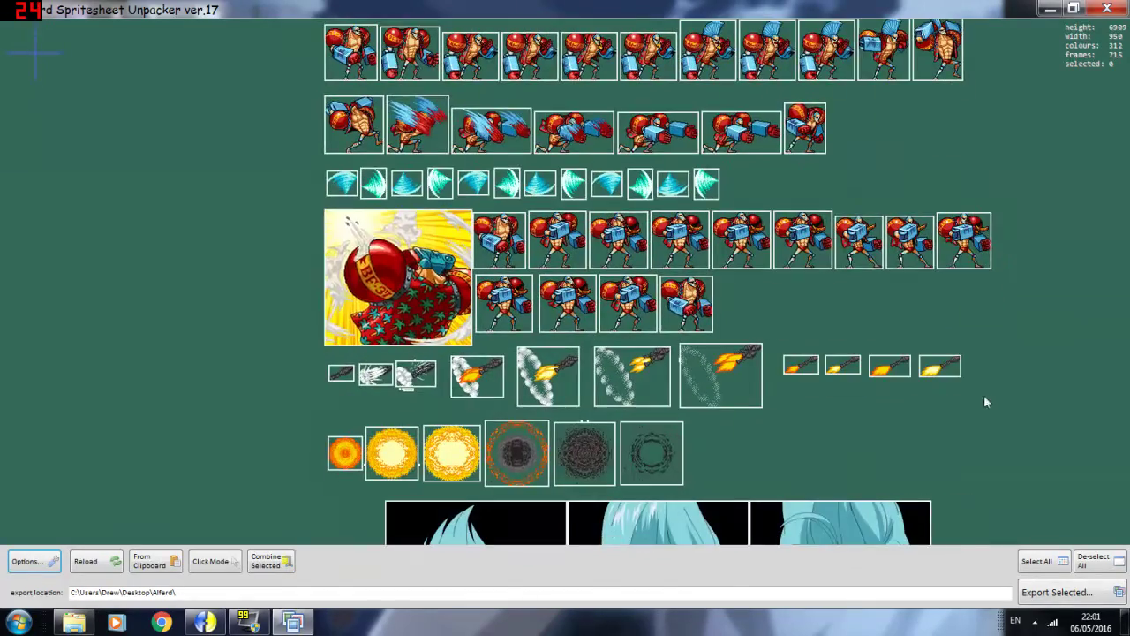
{"action": "scroll", "coordinate": [966, 176], "scroll_direction": "down", "scroll_amount": 2}
{"action": "scroll", "coordinate": [966, 172], "scroll_direction": "down", "scroll_amount": 1}
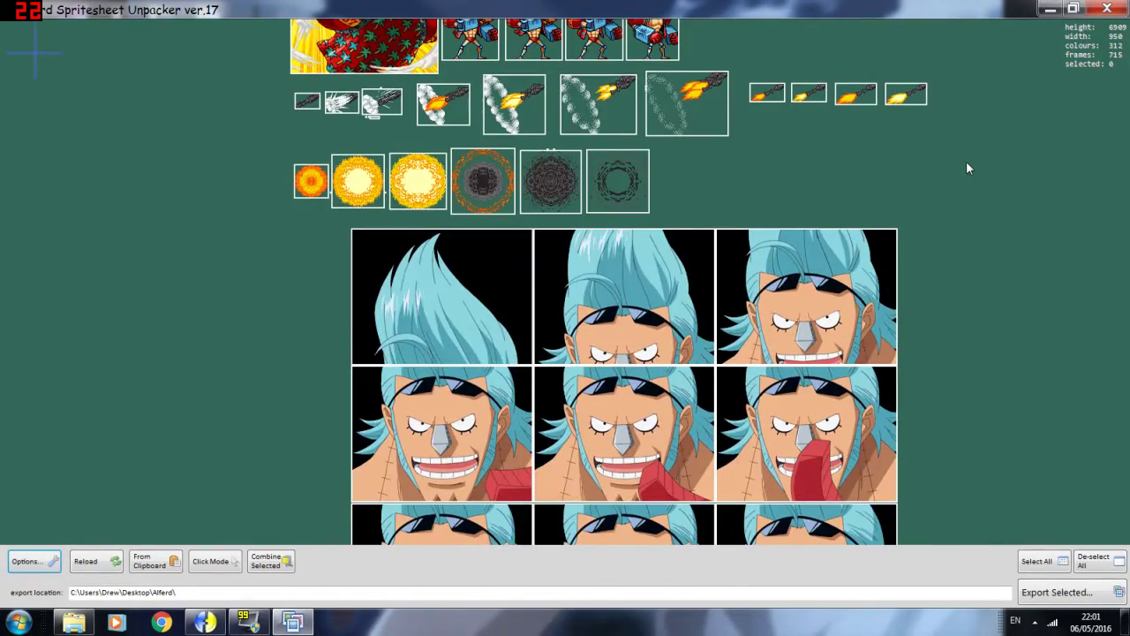
{"action": "scroll", "coordinate": [969, 108], "scroll_direction": "down", "scroll_amount": 2}
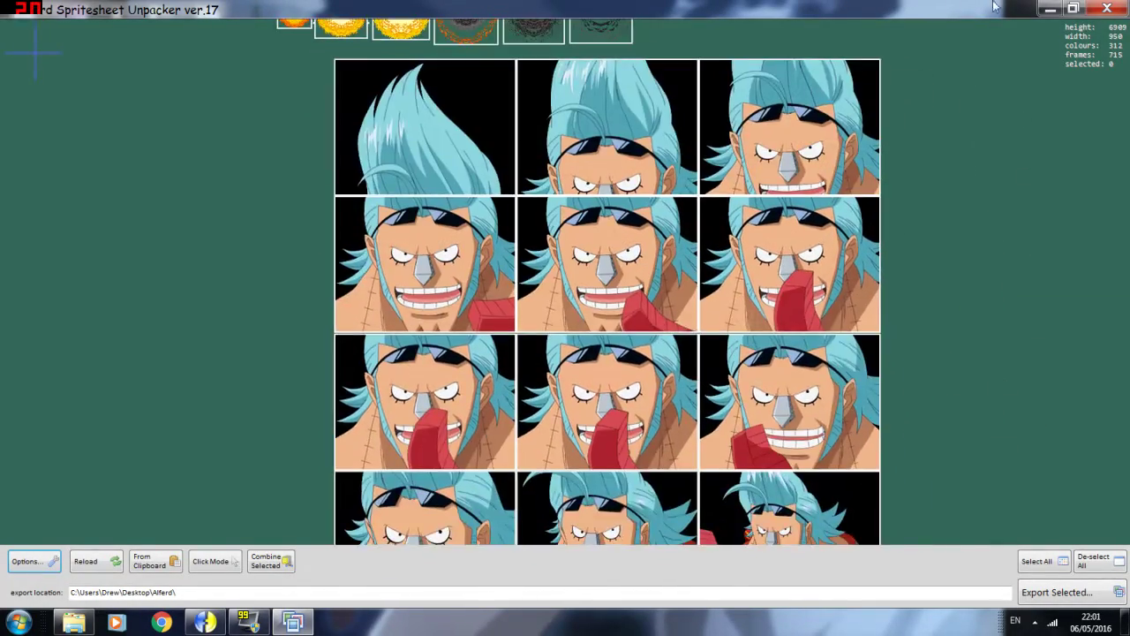
{"action": "scroll", "coordinate": [1007, 259], "scroll_direction": "down", "scroll_amount": 10}
{"action": "scroll", "coordinate": [959, 144], "scroll_direction": "down", "scroll_amount": 3}
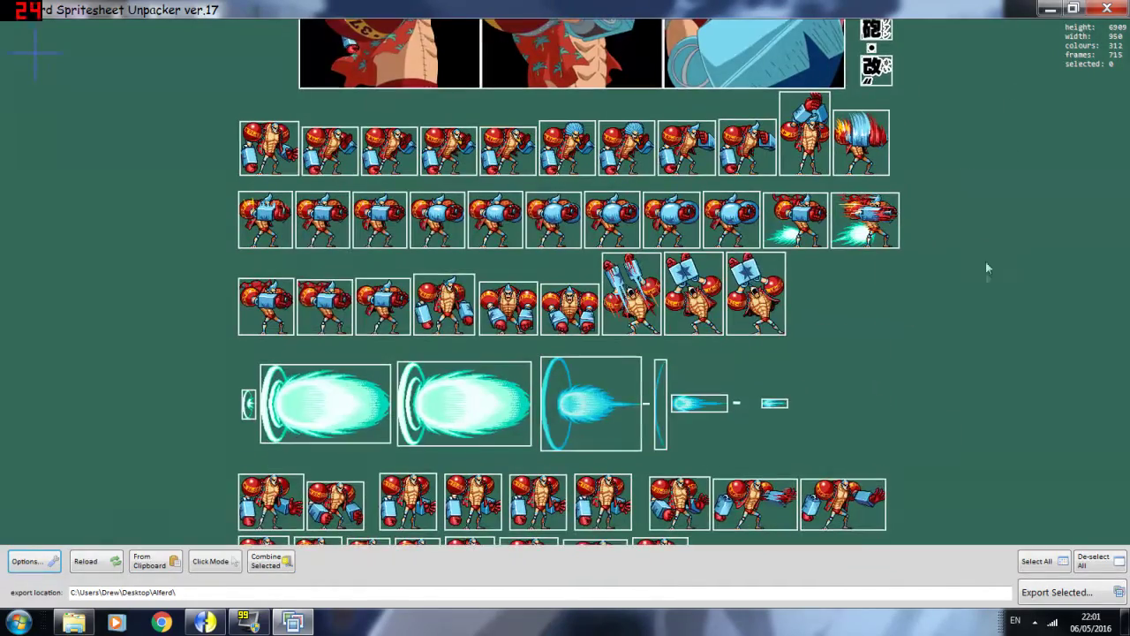
{"action": "scroll", "coordinate": [920, 209], "scroll_direction": "down", "scroll_amount": 4}
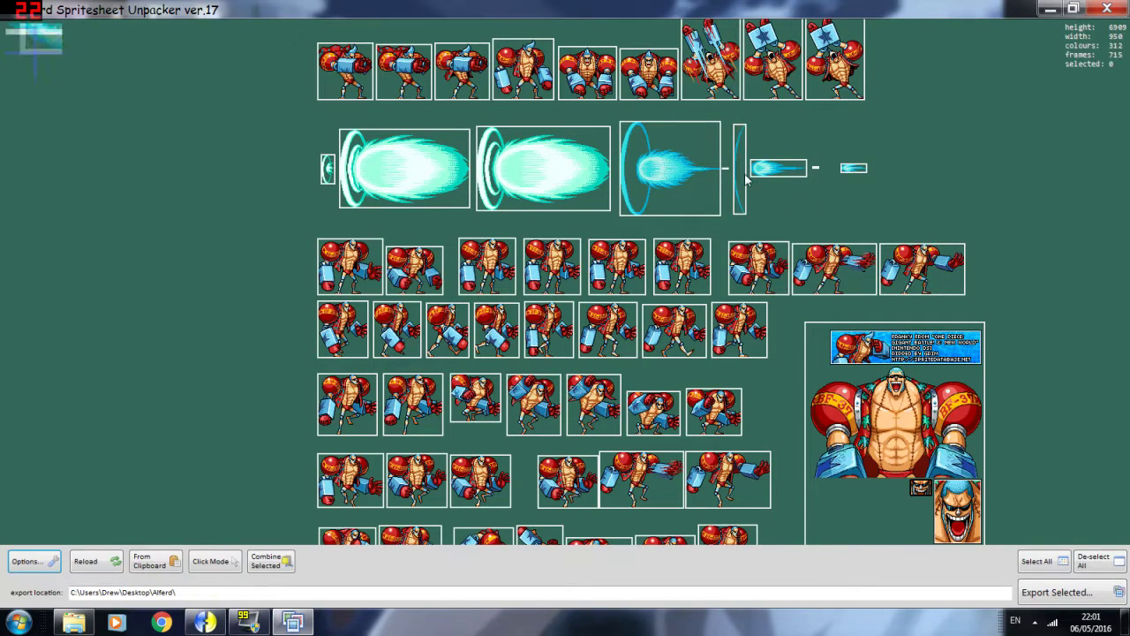
{"action": "left_click", "coordinate": [743, 173]}
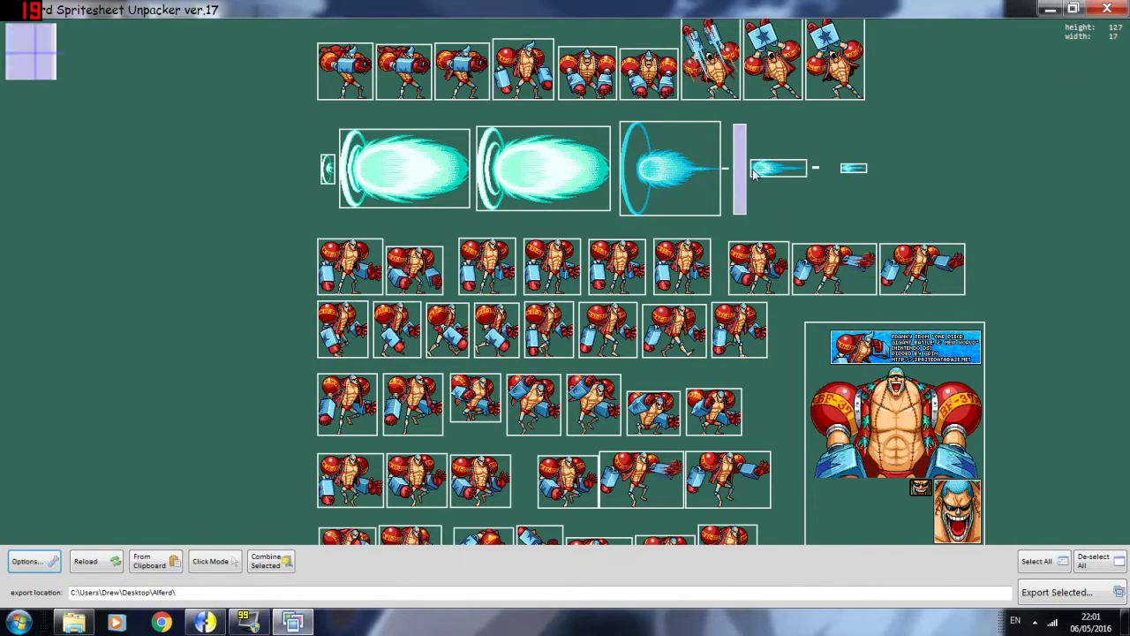
Combine the beam pieces into one frame, then merge two more adjacent sprites with Combine Selected
{"action": "left_click", "coordinate": [770, 174]}
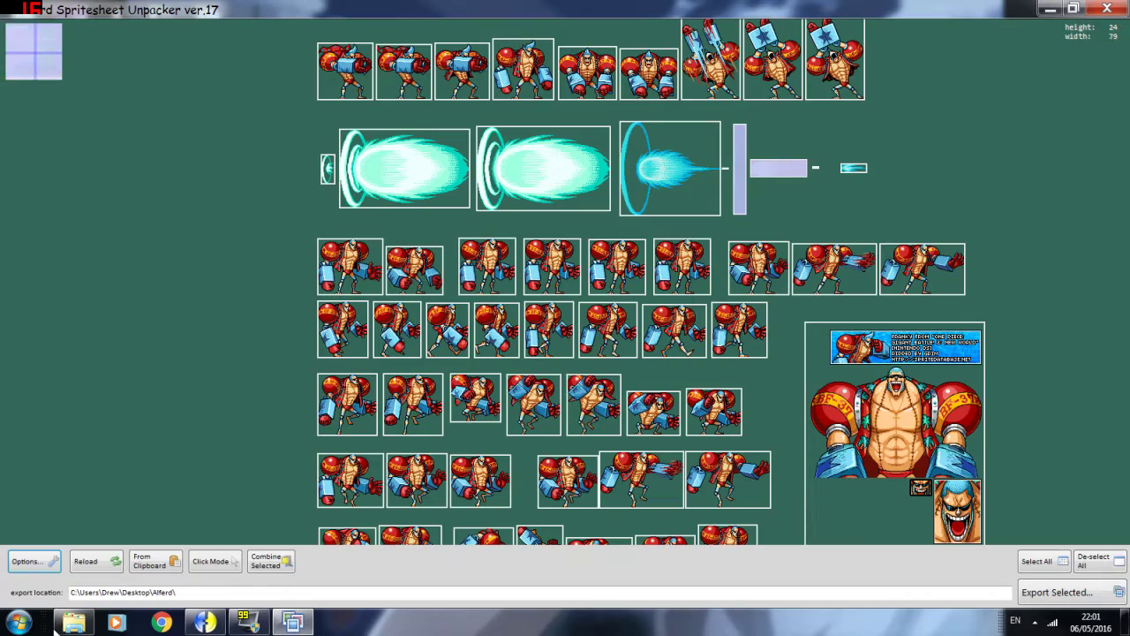
{"action": "left_click", "coordinate": [270, 560]}
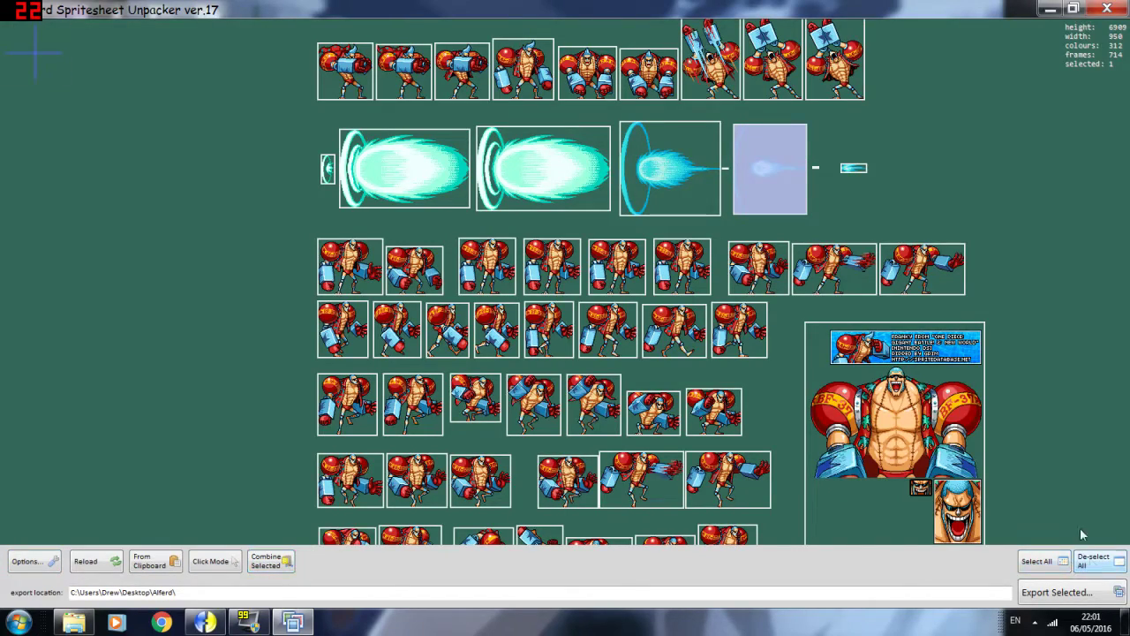
{"action": "left_click", "coordinate": [1094, 560]}
{"action": "scroll", "coordinate": [249, 331], "scroll_direction": "down", "scroll_amount": 15}
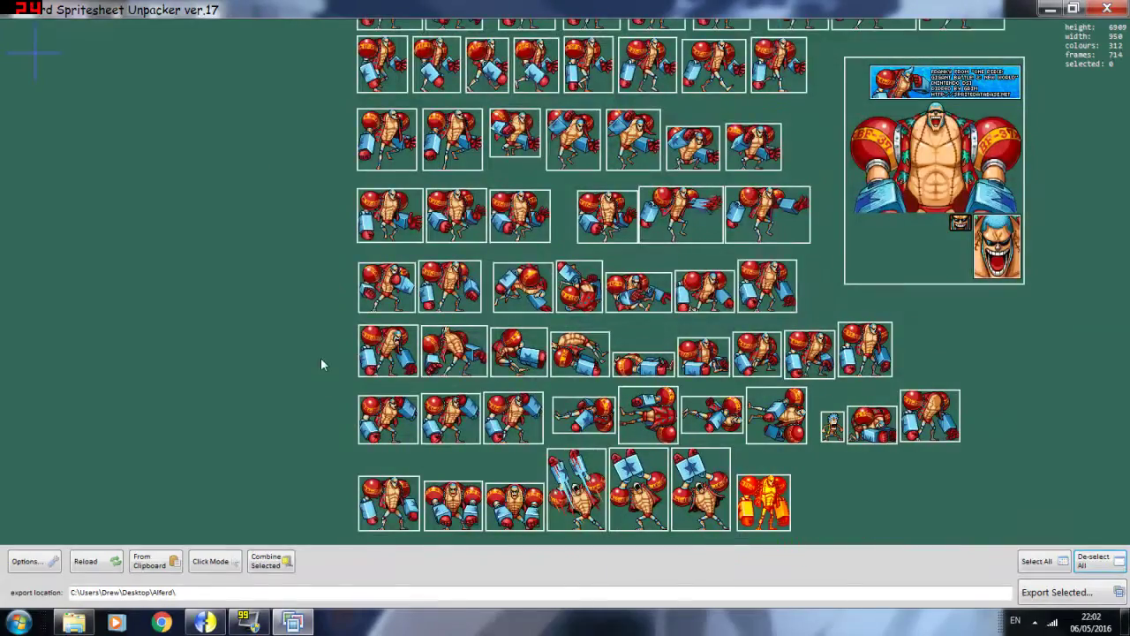
{"action": "scroll", "coordinate": [303, 83], "scroll_direction": "down", "scroll_amount": 3}
{"action": "scroll", "coordinate": [320, 290], "scroll_direction": "up", "scroll_amount": 10}
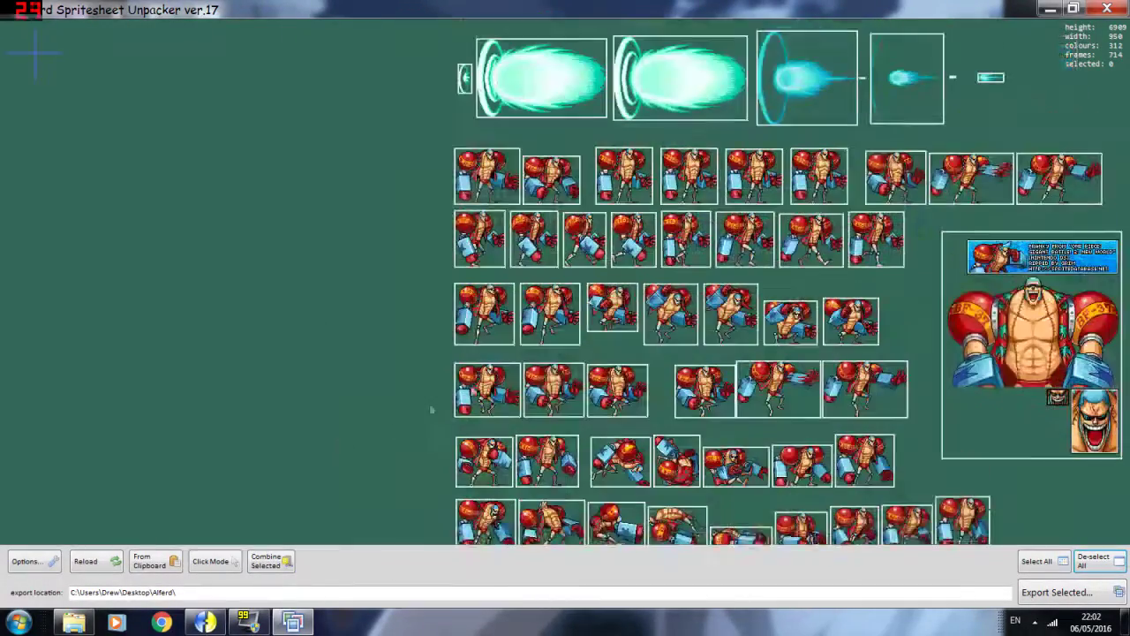
{"action": "scroll", "coordinate": [432, 409], "scroll_direction": "up", "scroll_amount": 1}
{"action": "left_click_drag", "start_coordinate": [431, 409], "coordinate": [556, 415]}
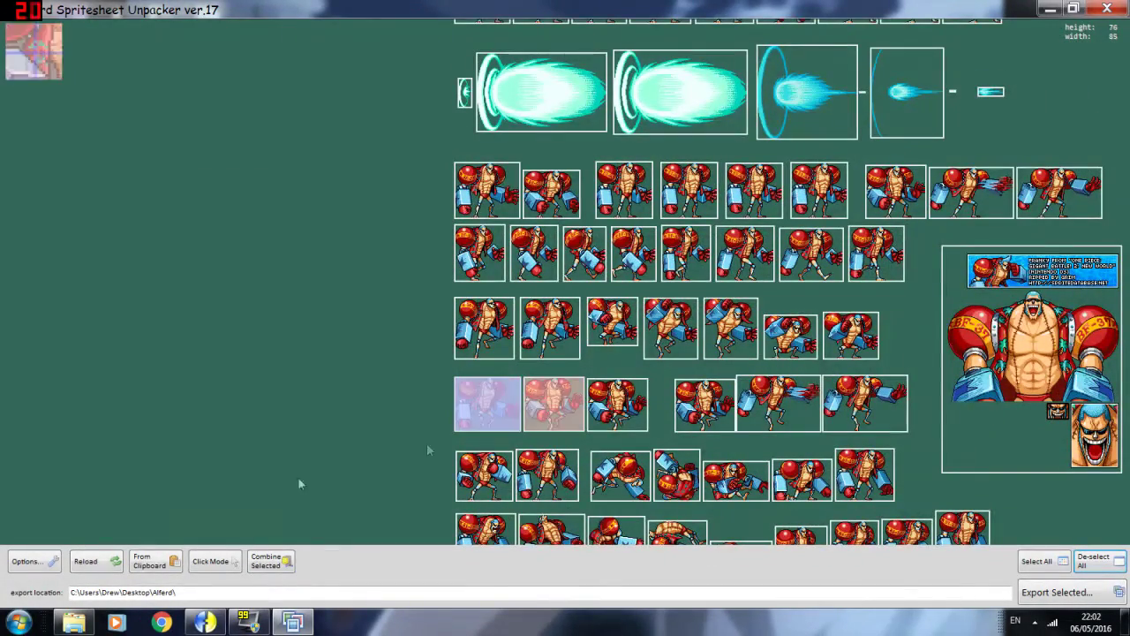
{"action": "left_click", "coordinate": [270, 560]}
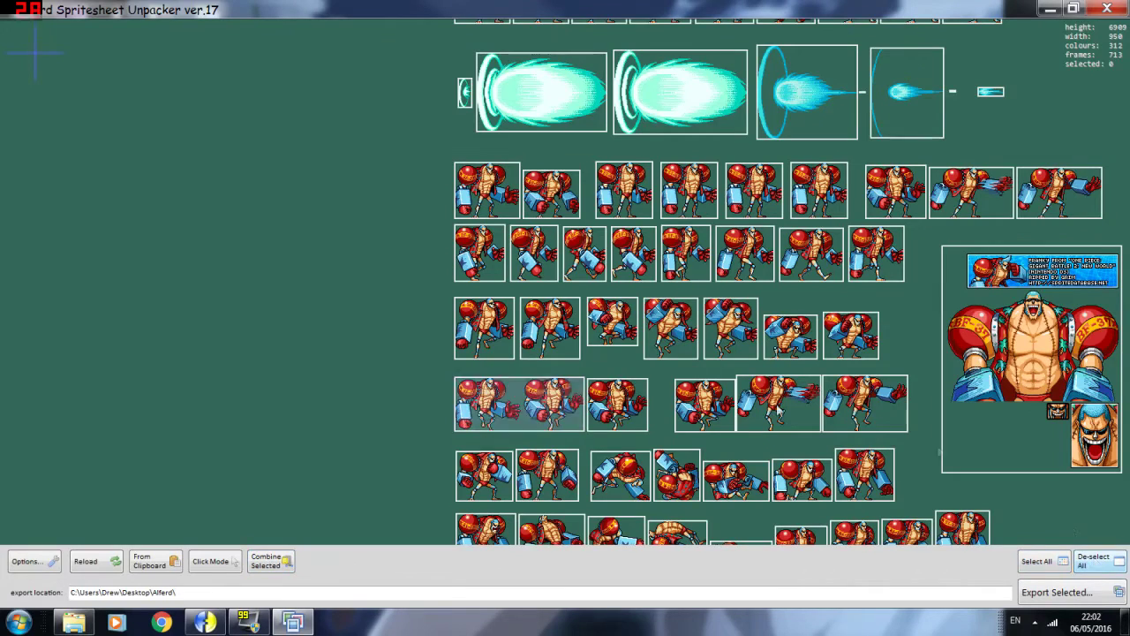
Toggle Click Mode, check Options, then close the unpacker and the Alferd folder window
{"action": "left_click", "coordinate": [210, 560]}
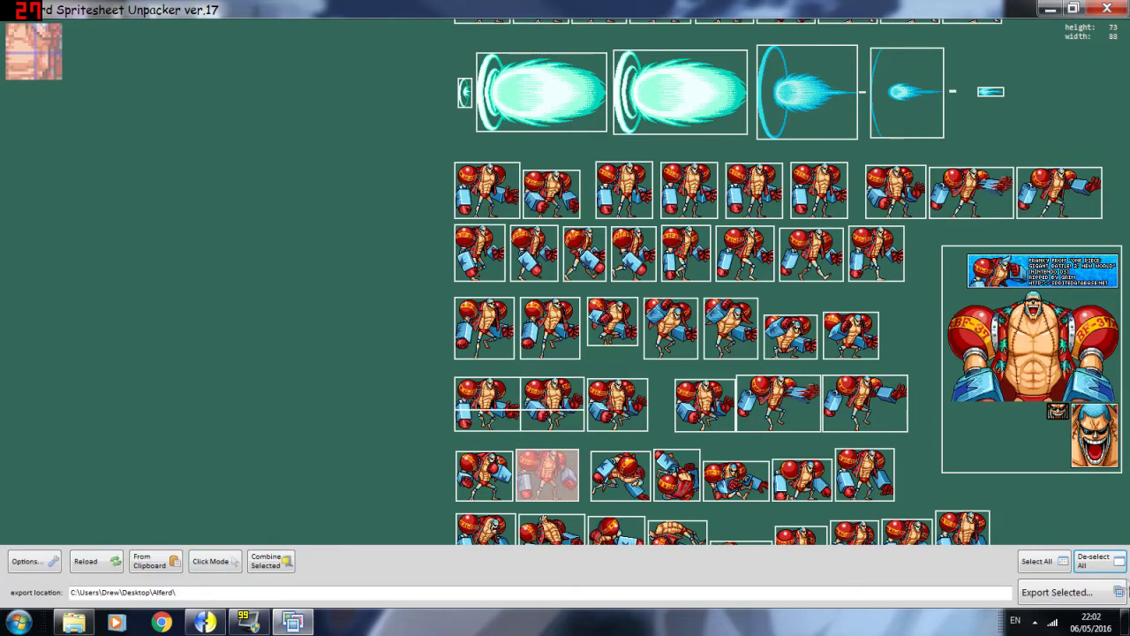
{"action": "left_click", "coordinate": [499, 423]}
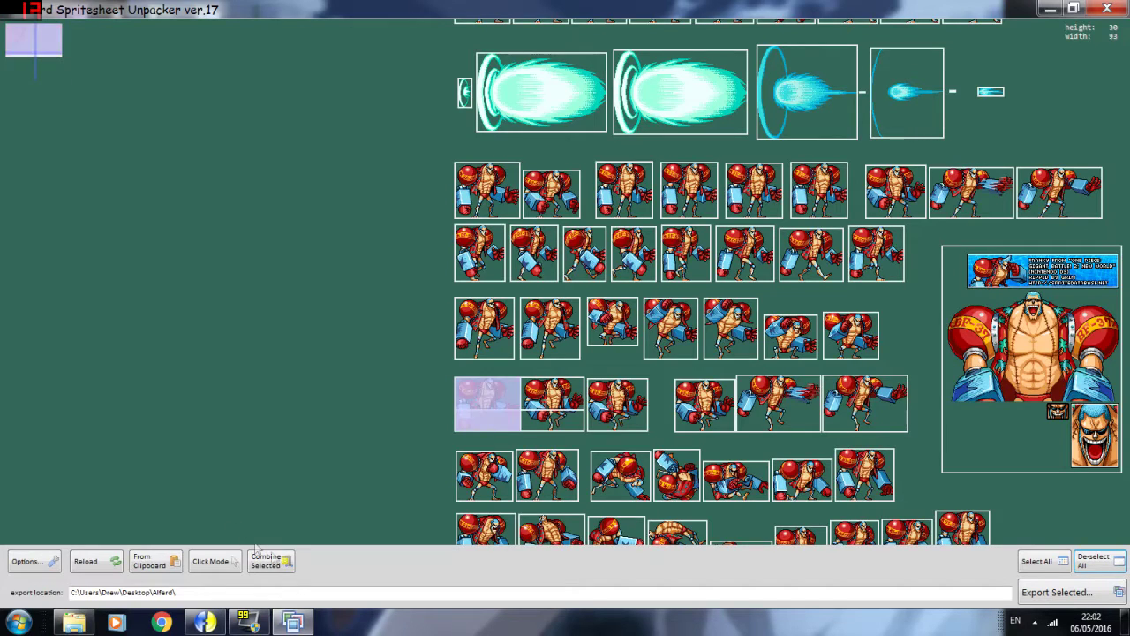
{"action": "left_click", "coordinate": [1093, 563]}
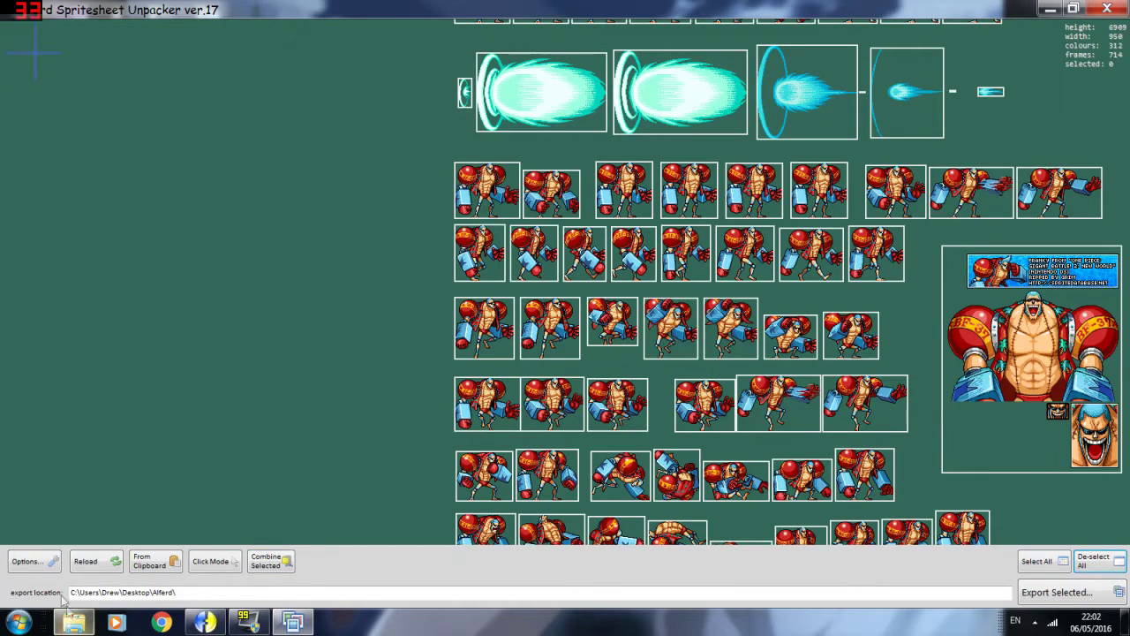
{"action": "left_click", "coordinate": [28, 561]}
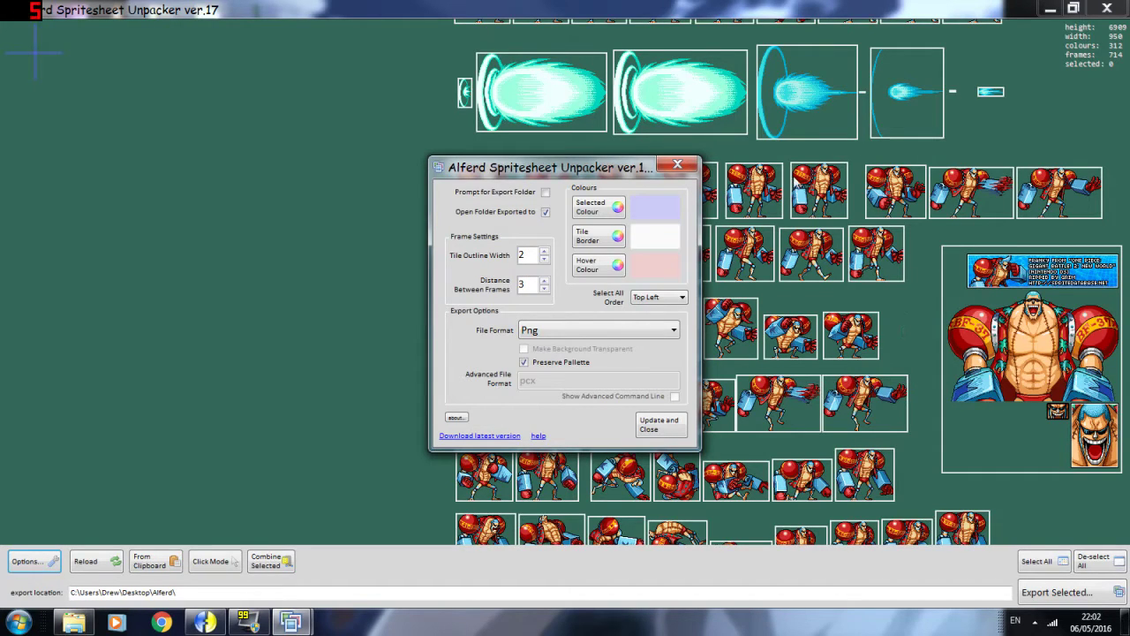
{"action": "left_click", "coordinate": [678, 165]}
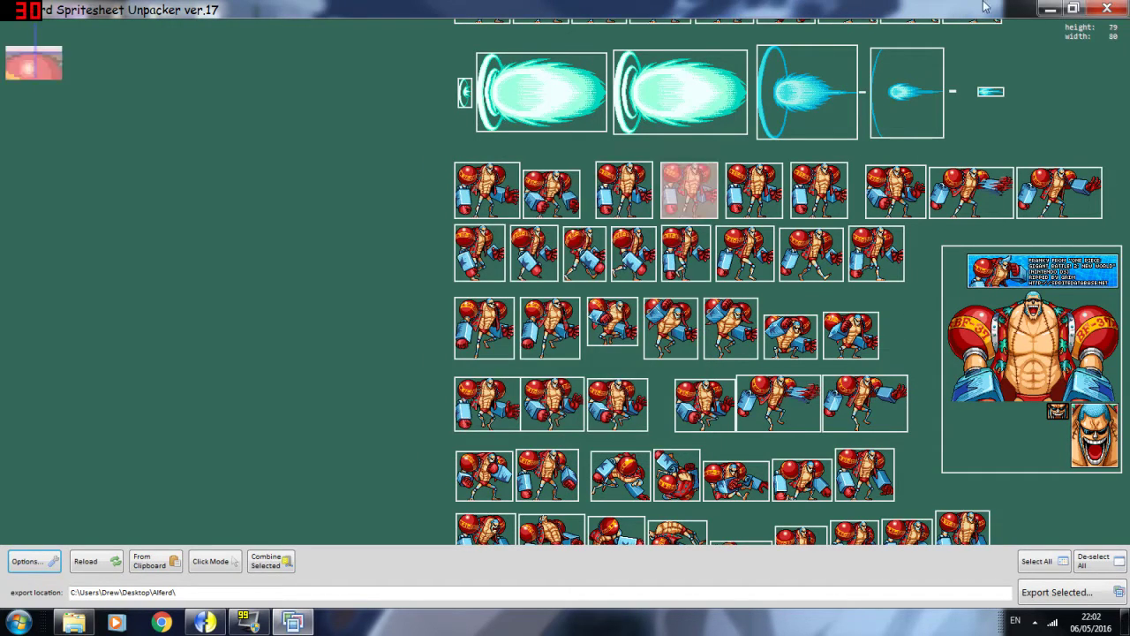
{"action": "left_click", "coordinate": [1107, 8]}
{"action": "left_click", "coordinate": [933, 126]}
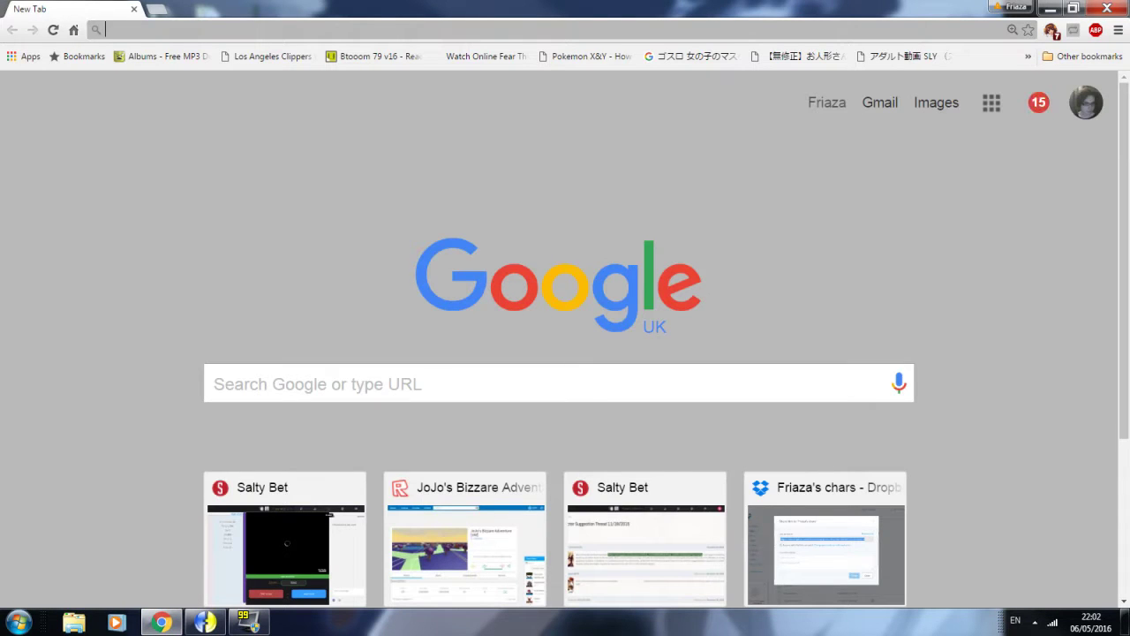
Load spritedatabase.net/game/2232, the One Piece: Gigant Battle! 2 character list
{"action": "type", "text": "http://spritedatabase.net/game/2232"}
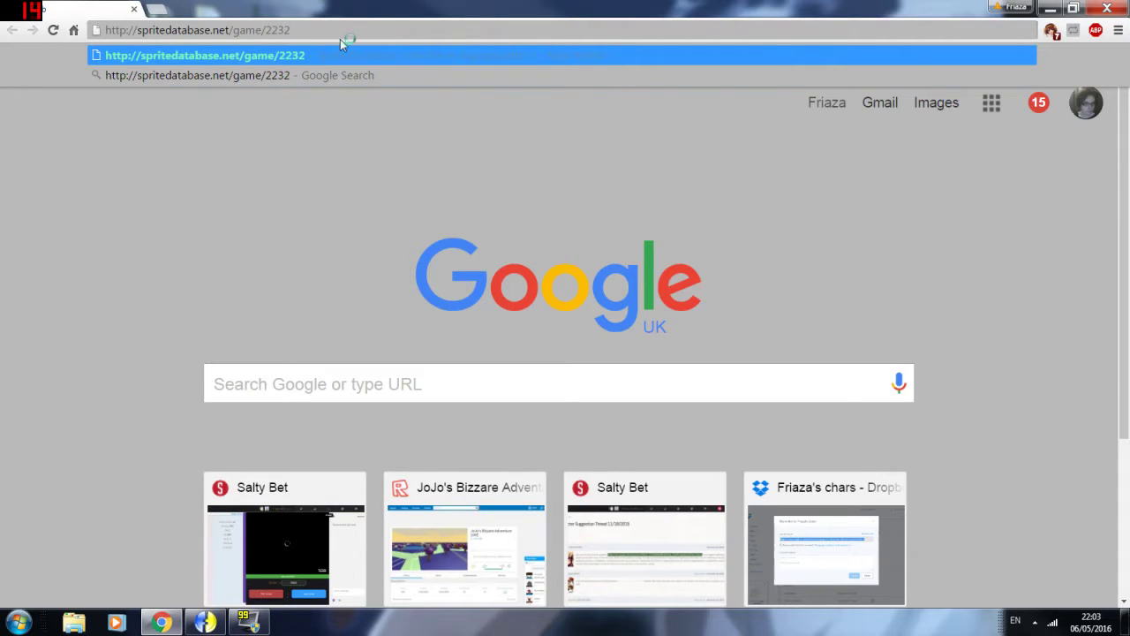
{"action": "key", "text": "Return"}
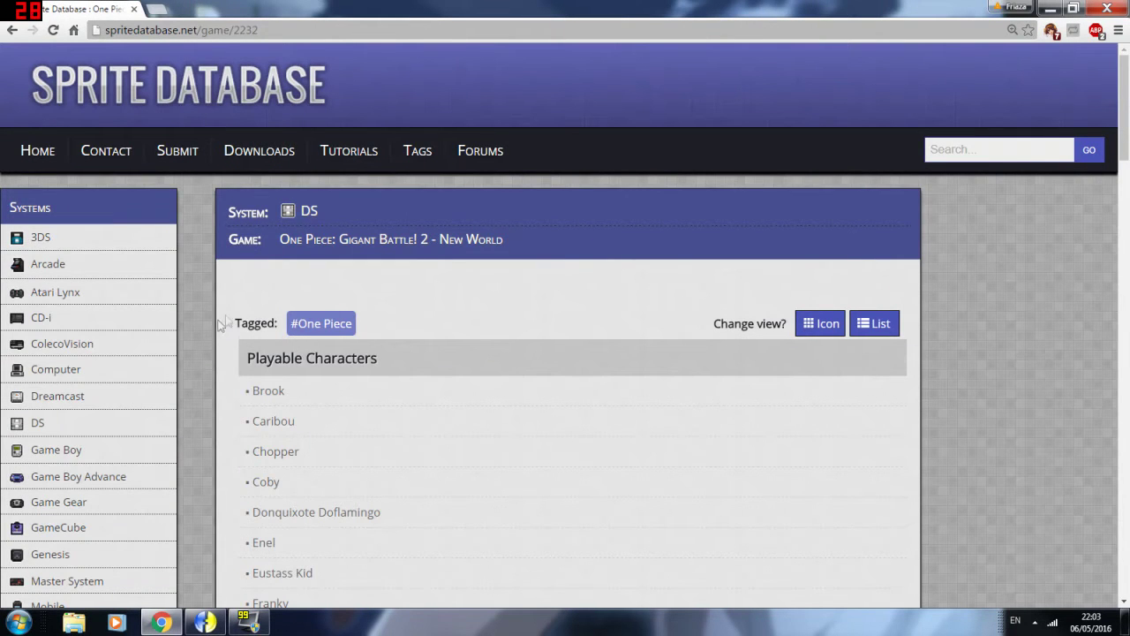
{"action": "scroll", "coordinate": [224, 341], "scroll_direction": "down", "scroll_amount": 4}
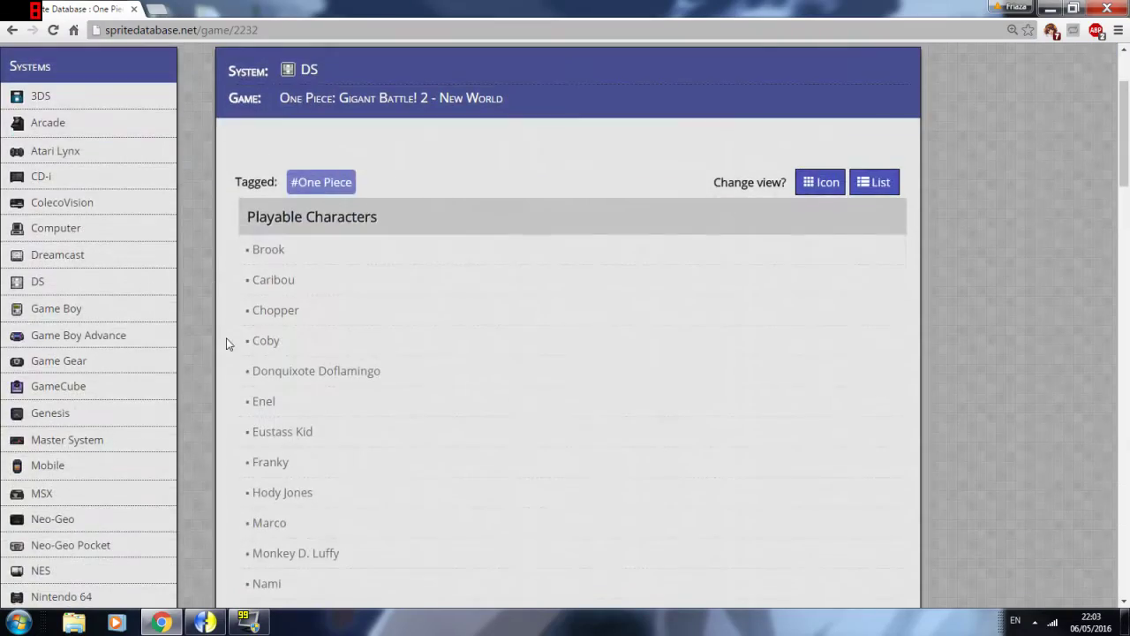
{"action": "scroll", "coordinate": [227, 342], "scroll_direction": "up", "scroll_amount": 4}
{"action": "scroll", "coordinate": [231, 346], "scroll_direction": "down", "scroll_amount": 4}
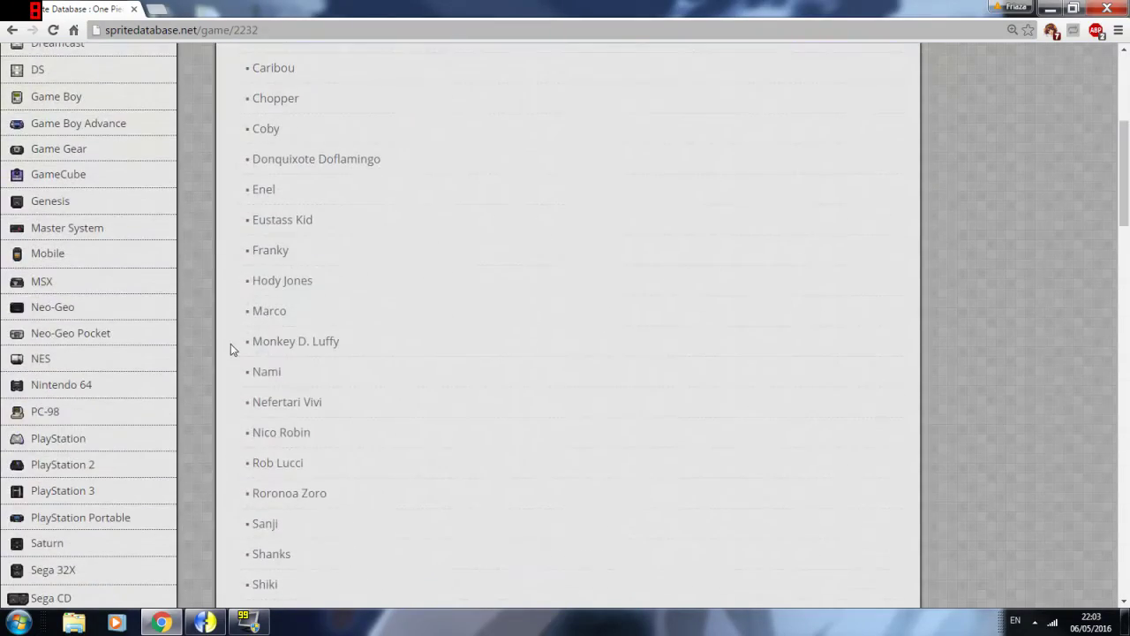
{"action": "scroll", "coordinate": [212, 336], "scroll_direction": "up", "scroll_amount": 4}
{"action": "scroll", "coordinate": [221, 349], "scroll_direction": "down", "scroll_amount": 6}
{"action": "scroll", "coordinate": [224, 353], "scroll_direction": "down", "scroll_amount": 4}
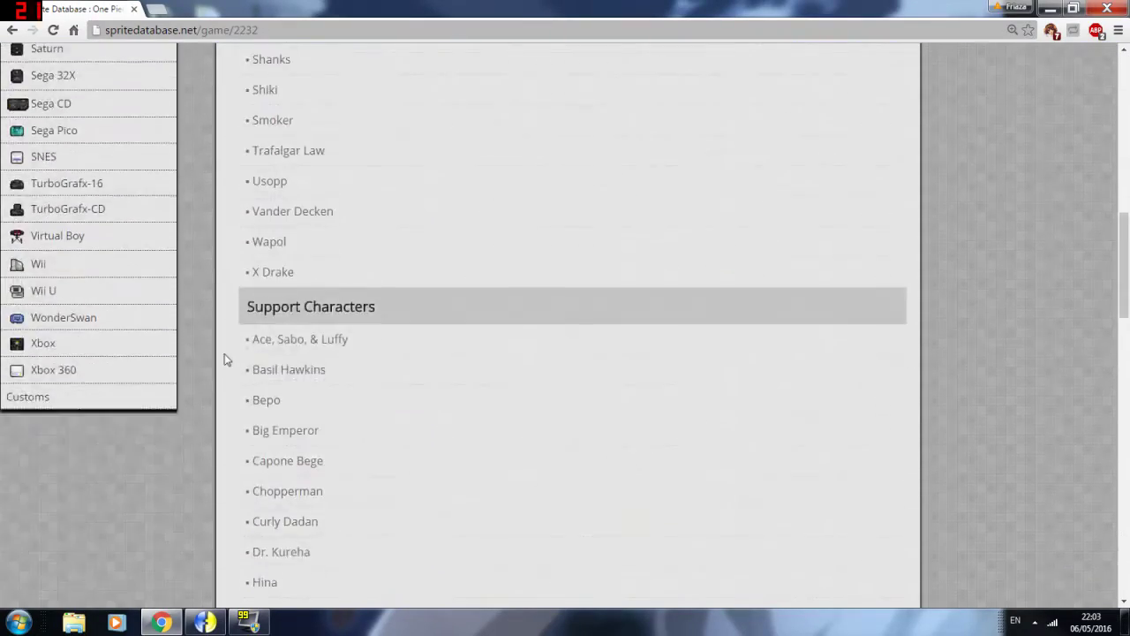
{"action": "scroll", "coordinate": [224, 355], "scroll_direction": "up", "scroll_amount": 10}
{"action": "scroll", "coordinate": [265, 388], "scroll_direction": "down", "scroll_amount": 3}
Open Marco's and Monkey D. Luffy's sprite sheets in new tabs
{"action": "right_click", "coordinate": [268, 388]}
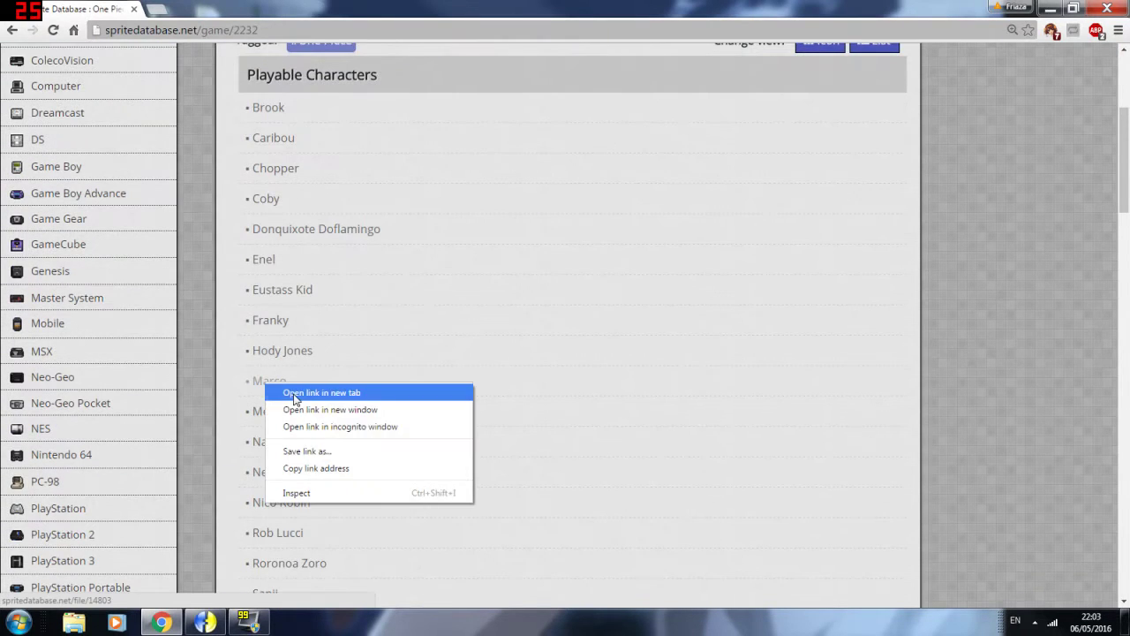
{"action": "left_click", "coordinate": [309, 394]}
{"action": "right_click", "coordinate": [298, 413]}
{"action": "left_click", "coordinate": [335, 423]}
{"action": "scroll", "coordinate": [299, 455], "scroll_direction": "down", "scroll_amount": 4}
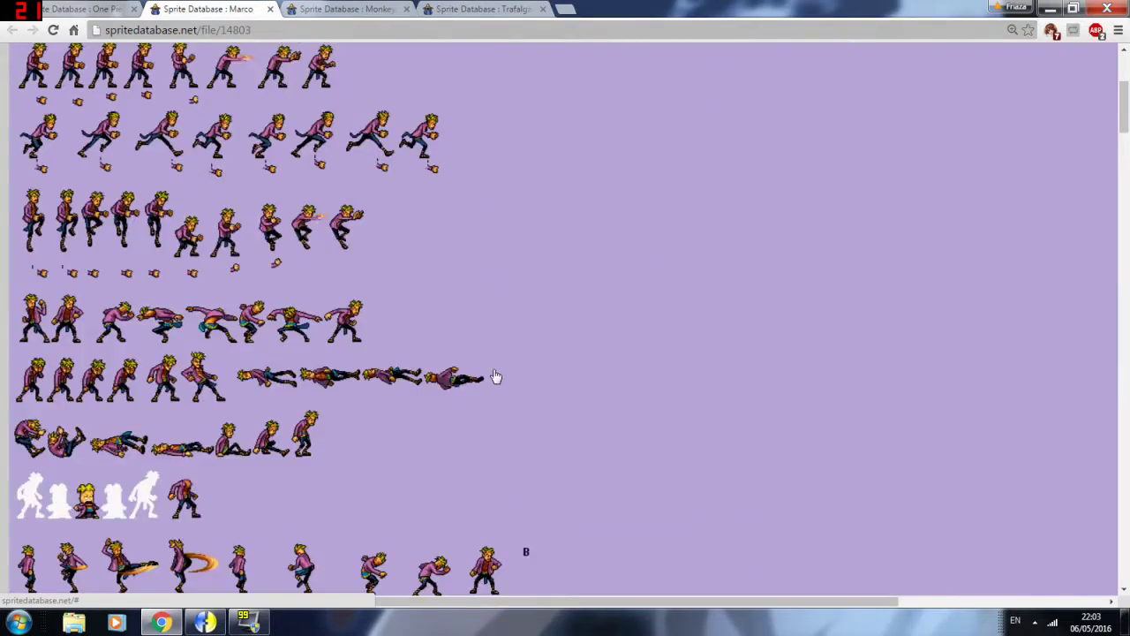
{"action": "scroll", "coordinate": [495, 375], "scroll_direction": "up", "scroll_amount": 3}
{"action": "scroll", "coordinate": [495, 365], "scroll_direction": "down", "scroll_amount": 10}
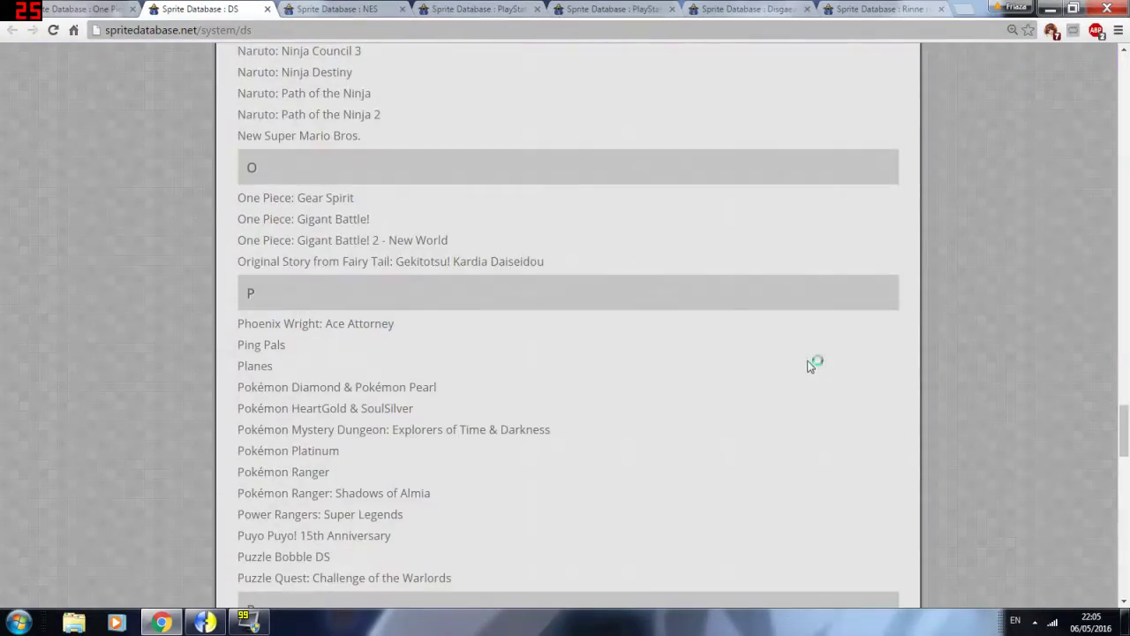
{"action": "scroll", "coordinate": [686, 412], "scroll_direction": "up", "scroll_amount": 5}
{"action": "right_click", "coordinate": [369, 439]}
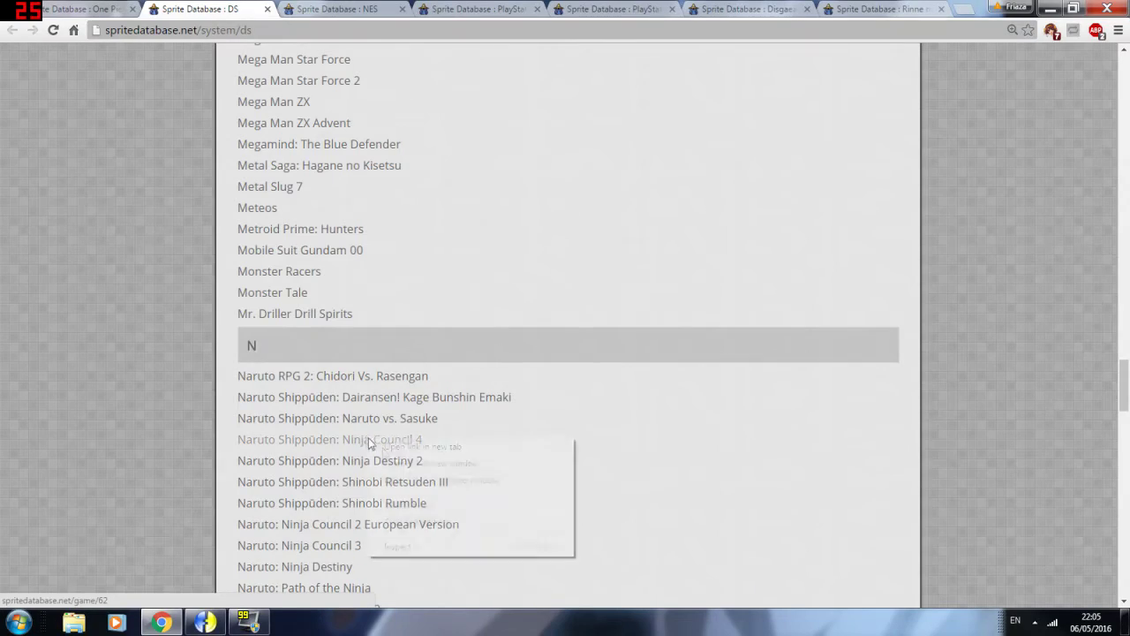
{"action": "left_click", "coordinate": [380, 446]}
{"action": "scroll", "coordinate": [380, 447], "scroll_direction": "down", "scroll_amount": 2}
{"action": "right_click", "coordinate": [344, 408]}
{"action": "left_click", "coordinate": [359, 421]}
{"action": "scroll", "coordinate": [393, 393], "scroll_direction": "down", "scroll_amount": 12}
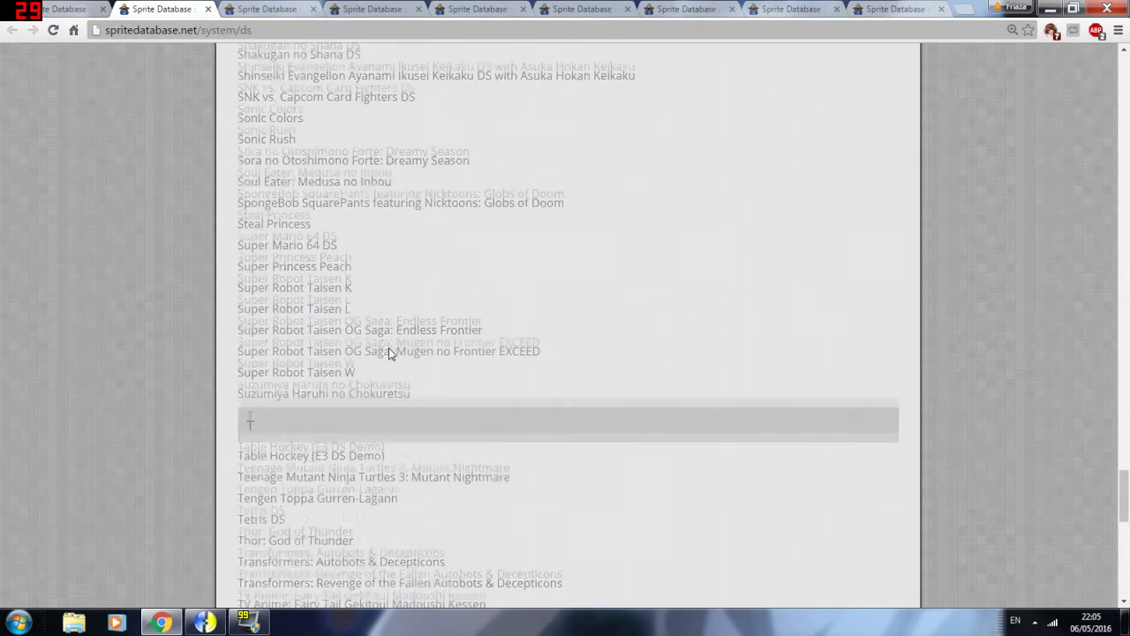
{"action": "scroll", "coordinate": [391, 353], "scroll_direction": "down", "scroll_amount": 3}
{"action": "key", "text": "ctrl+Tab"}
{"action": "scroll", "coordinate": [371, 322], "scroll_direction": "down", "scroll_amount": 2}
{"action": "scroll", "coordinate": [369, 322], "scroll_direction": "down", "scroll_amount": 3}
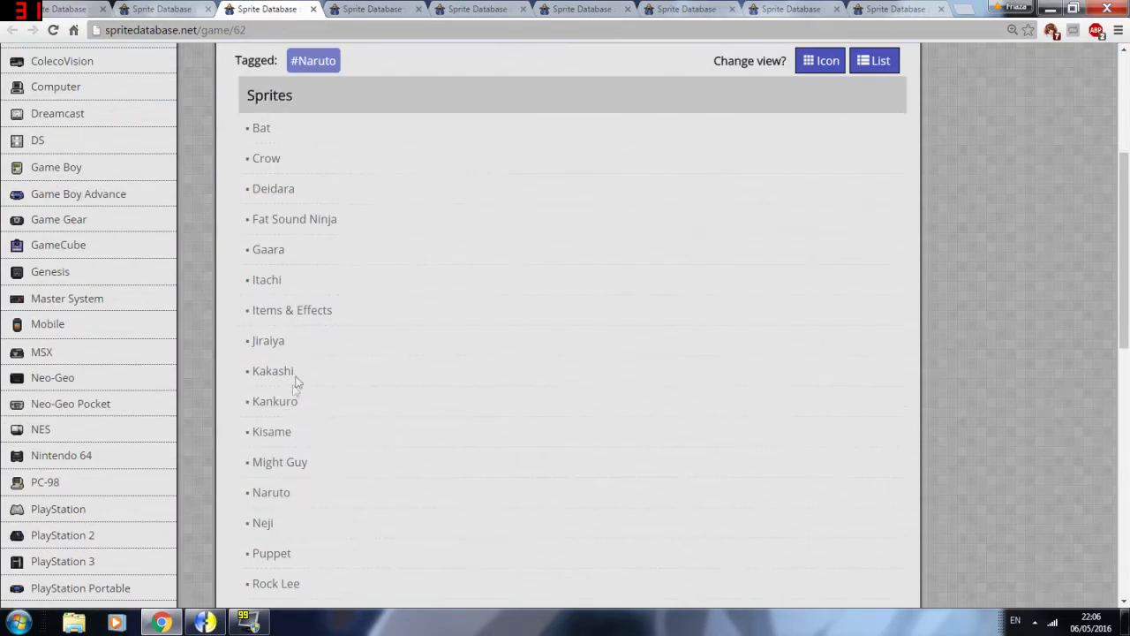
{"action": "left_click", "coordinate": [271, 403]}
{"action": "scroll", "coordinate": [442, 292], "scroll_direction": "down", "scroll_amount": 2}
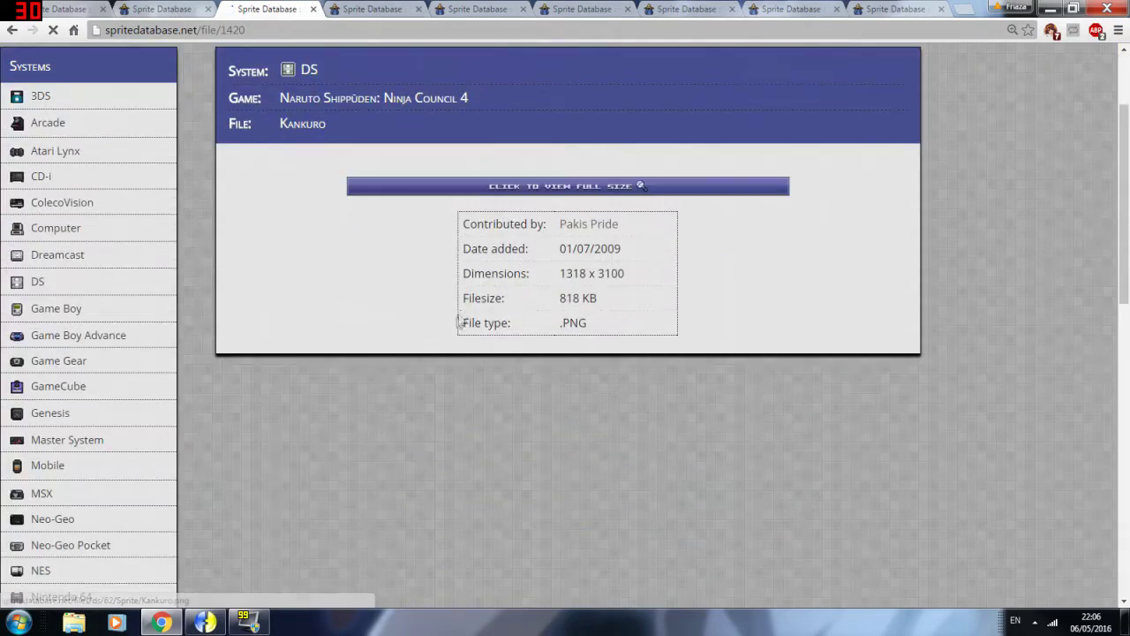
{"action": "scroll", "coordinate": [486, 265], "scroll_direction": "up", "scroll_amount": 1}
{"action": "scroll", "coordinate": [517, 341], "scroll_direction": "down", "scroll_amount": 2}
{"action": "left_click", "coordinate": [517, 340]}
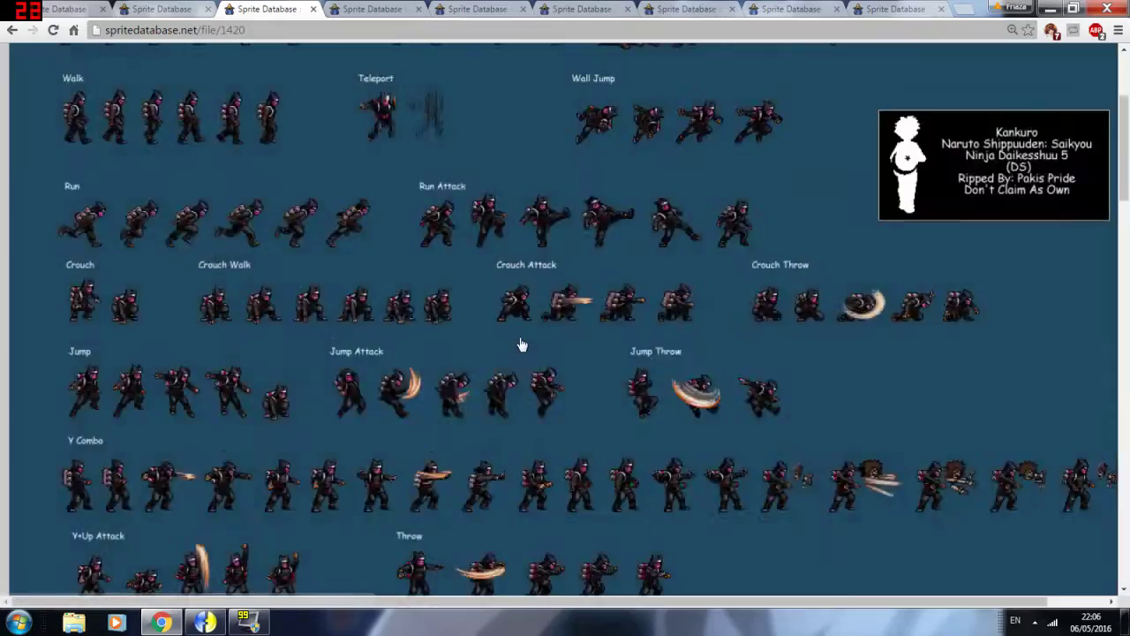
{"action": "scroll", "coordinate": [519, 342], "scroll_direction": "down", "scroll_amount": 5}
{"action": "scroll", "coordinate": [521, 345], "scroll_direction": "down", "scroll_amount": 10}
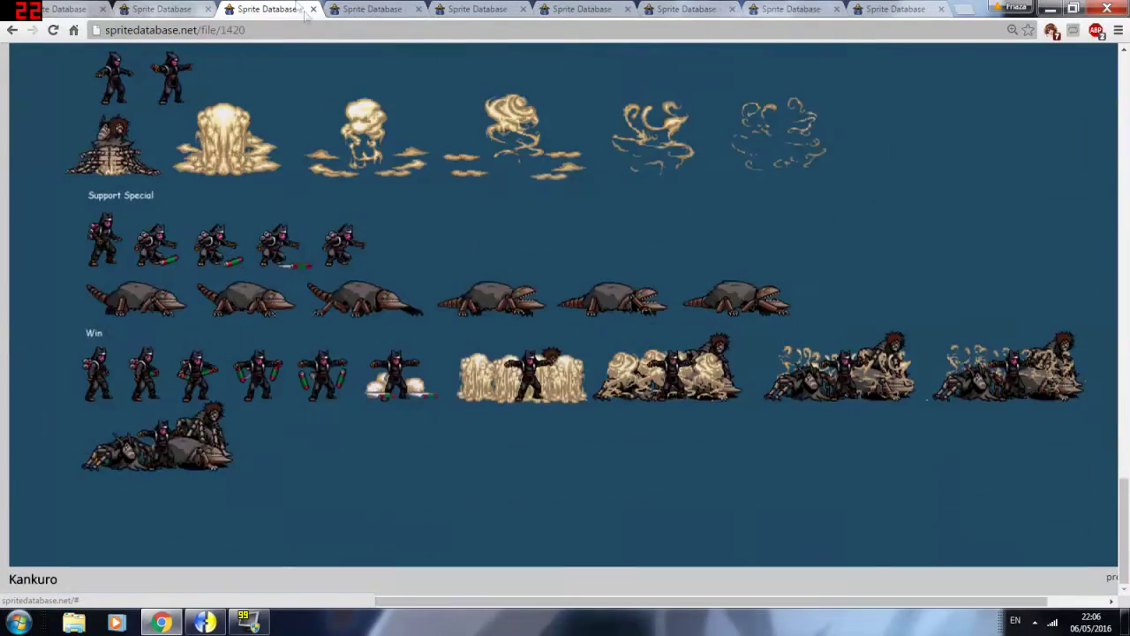
{"action": "left_click", "coordinate": [314, 9]}
{"action": "scroll", "coordinate": [344, 307], "scroll_direction": "down", "scroll_amount": 6}
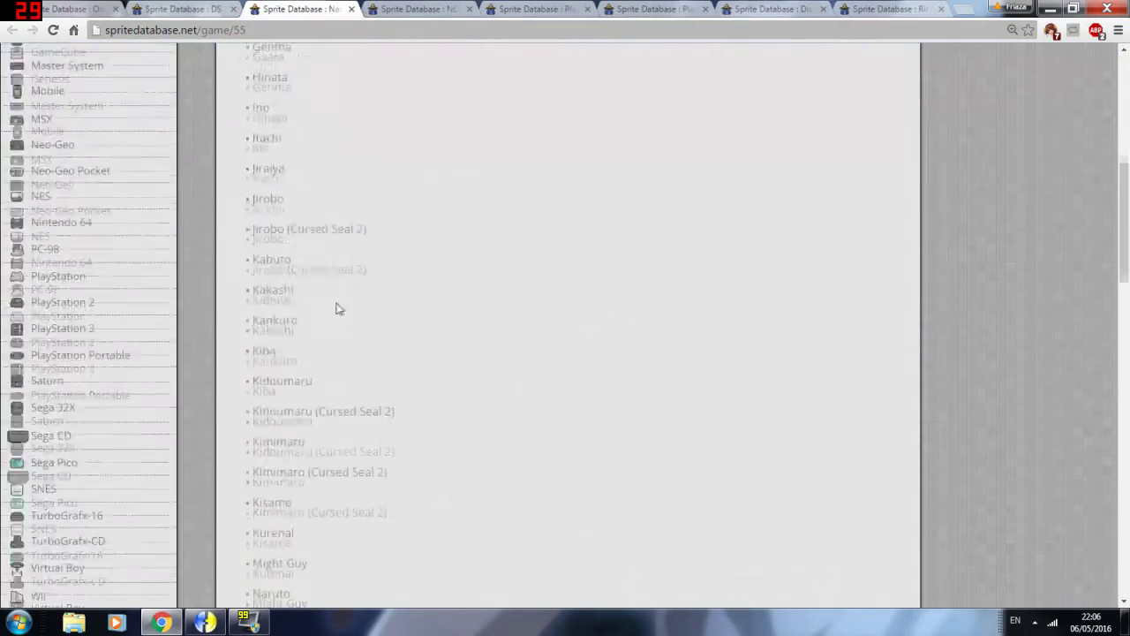
{"action": "scroll", "coordinate": [327, 296], "scroll_direction": "up", "scroll_amount": 3}
{"action": "left_click", "coordinate": [350, 9]}
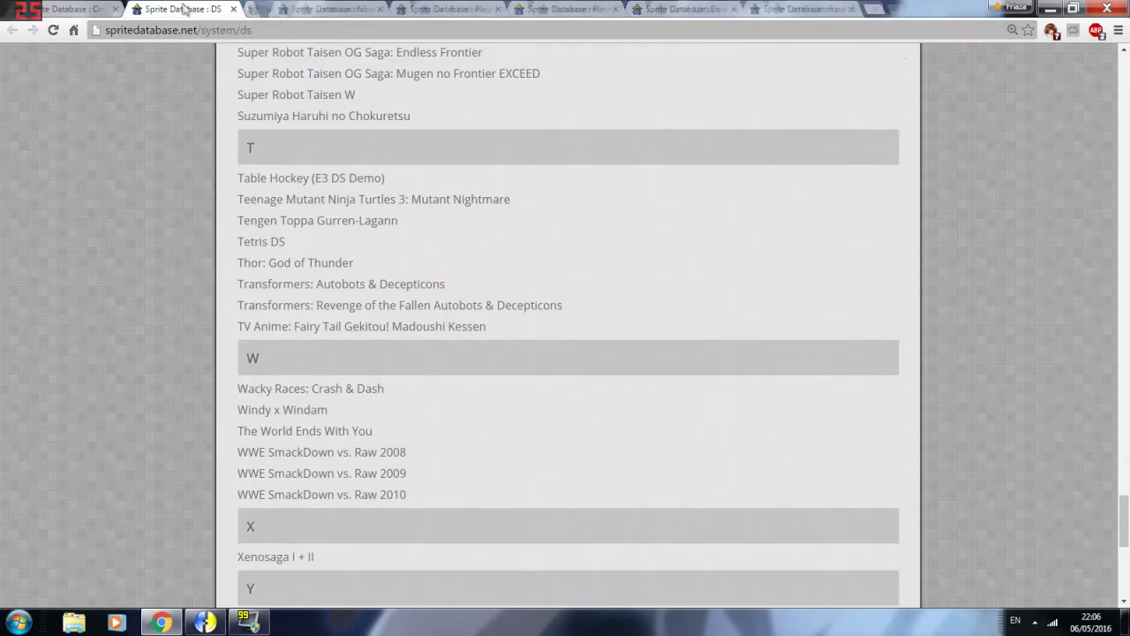
{"action": "scroll", "coordinate": [221, 130], "scroll_direction": "up", "scroll_amount": 10}
{"action": "scroll", "coordinate": [189, 115], "scroll_direction": "up", "scroll_amount": 5}
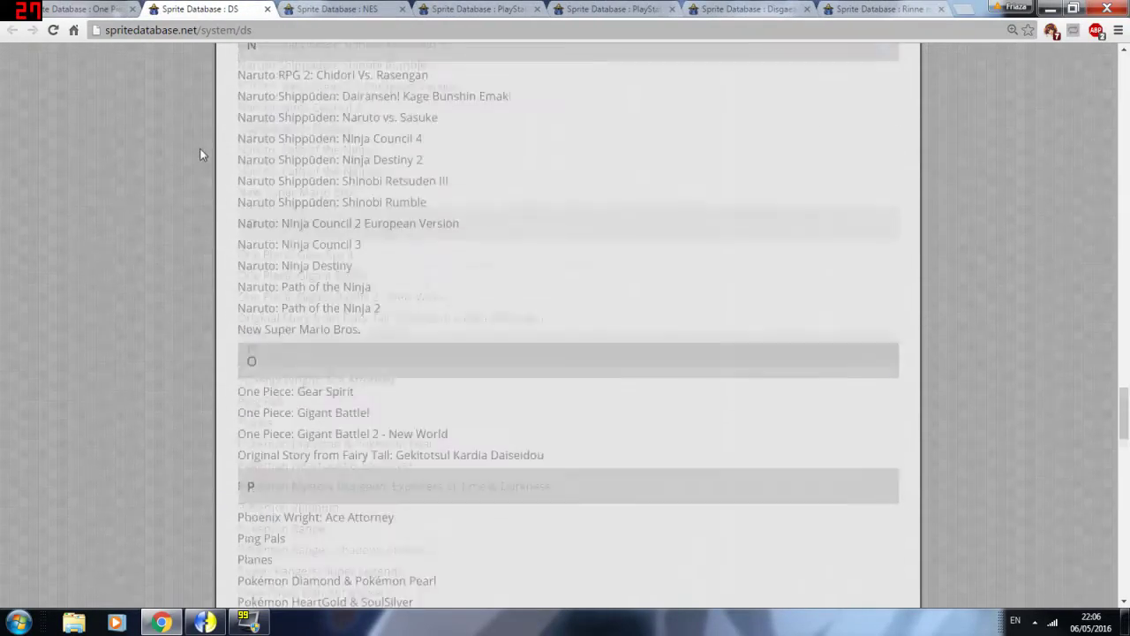
{"action": "scroll", "coordinate": [285, 310], "scroll_direction": "down", "scroll_amount": 7}
{"action": "scroll", "coordinate": [323, 351], "scroll_direction": "down", "scroll_amount": 9}
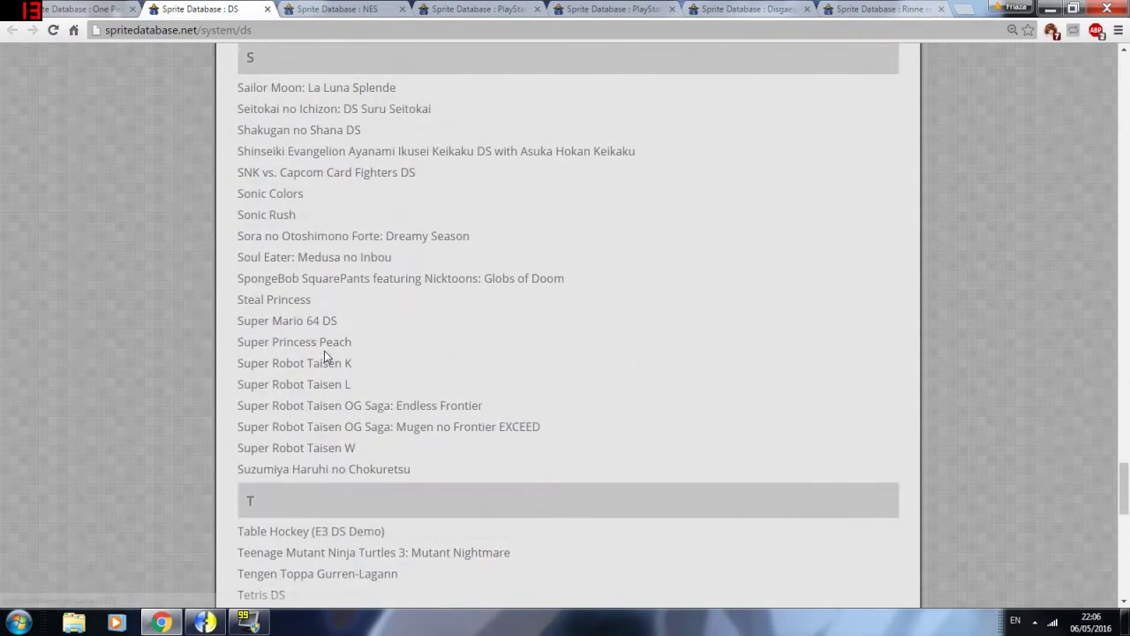
{"action": "scroll", "coordinate": [322, 351], "scroll_direction": "down", "scroll_amount": 3}
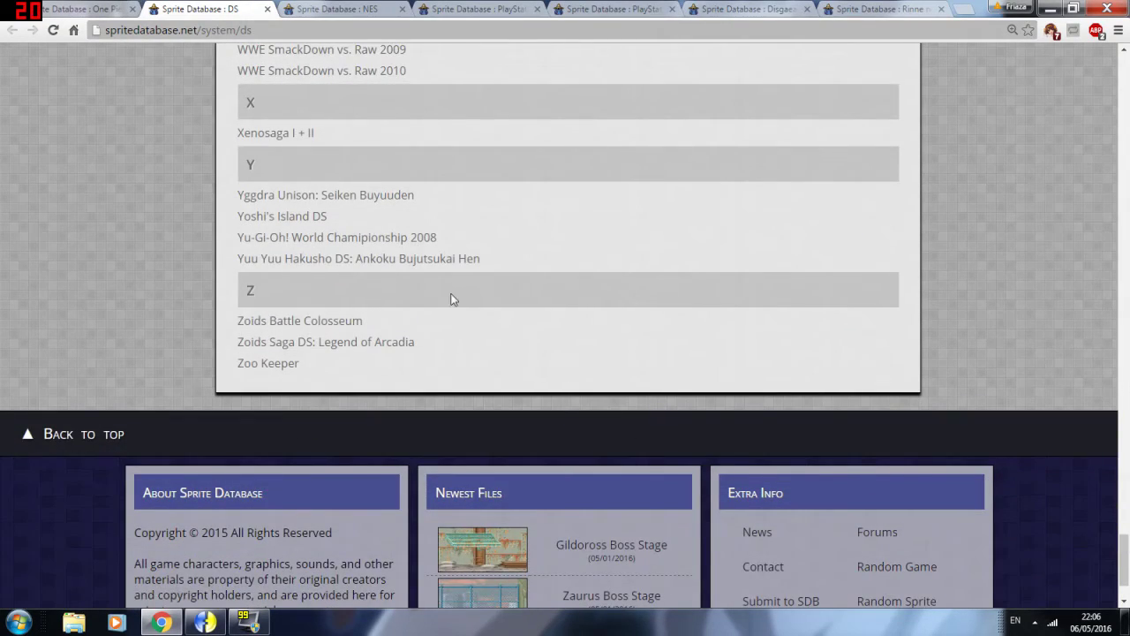
{"action": "scroll", "coordinate": [450, 299], "scroll_direction": "up", "scroll_amount": 15}
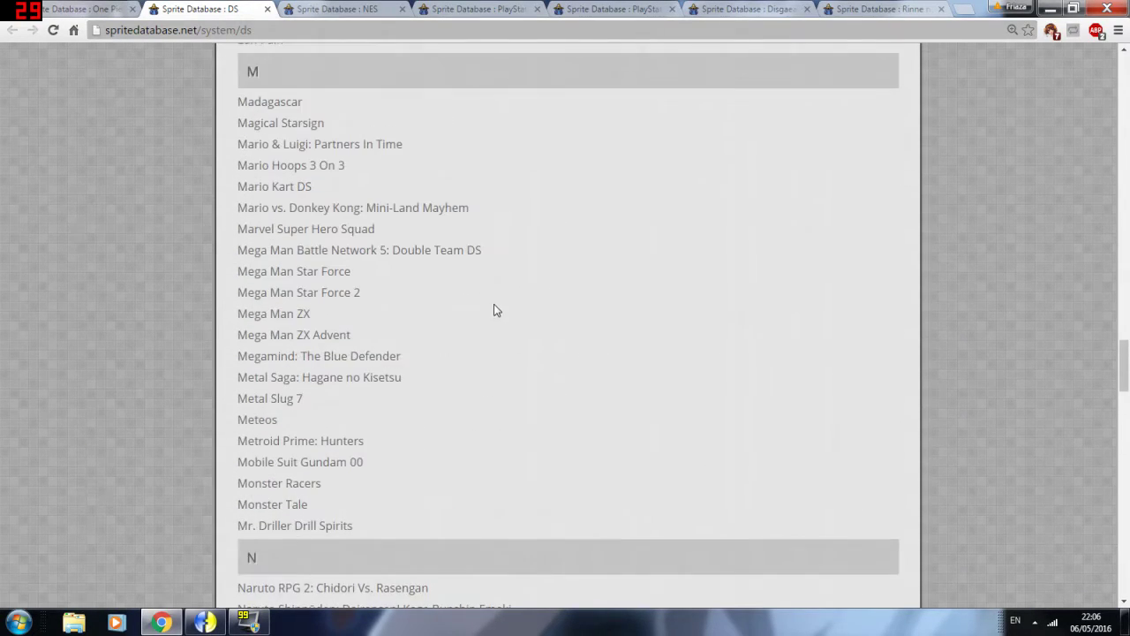
{"action": "scroll", "coordinate": [494, 310], "scroll_direction": "up", "scroll_amount": 8}
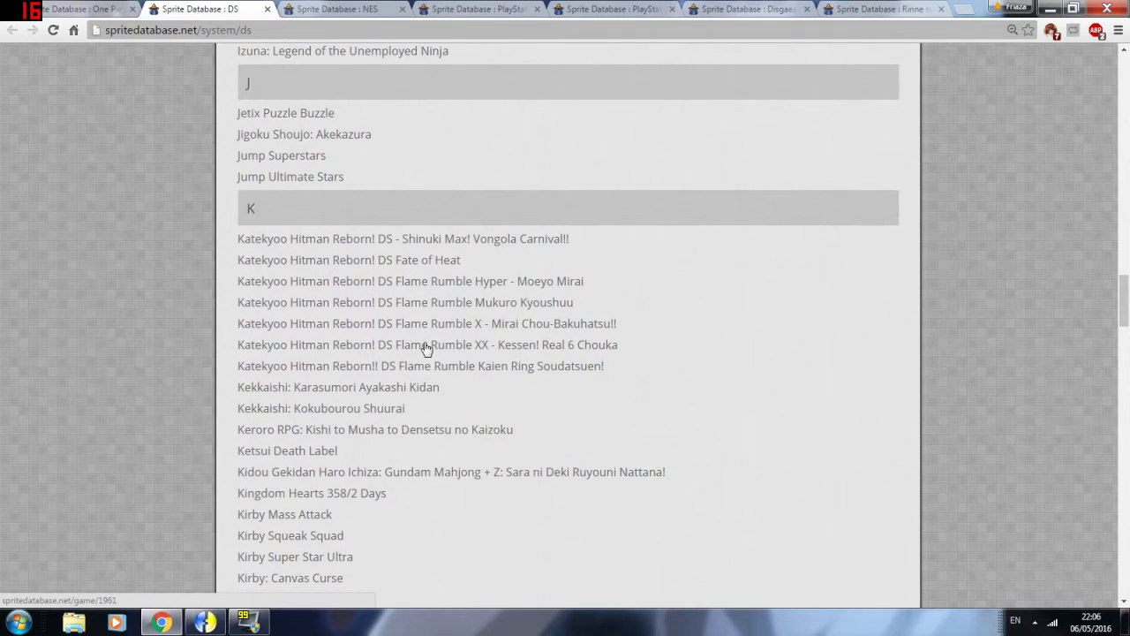
{"action": "right_click", "coordinate": [426, 346]}
Open the Flame Rumble XX sprite list, search 'tsuna', and open Tsuna (Hyper Dying Will) in a new tab
{"action": "left_click", "coordinate": [451, 355]}
{"action": "key", "text": "ctrl+Tab"}
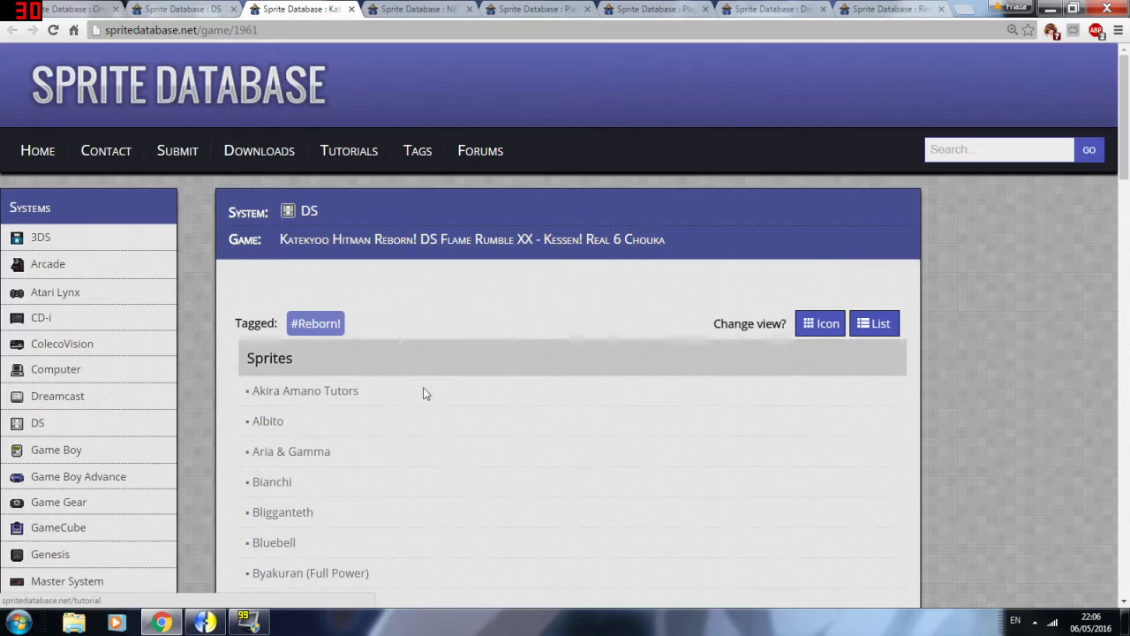
{"action": "scroll", "coordinate": [371, 380], "scroll_direction": "down", "scroll_amount": 2}
{"action": "scroll", "coordinate": [305, 327], "scroll_direction": "down", "scroll_amount": 5}
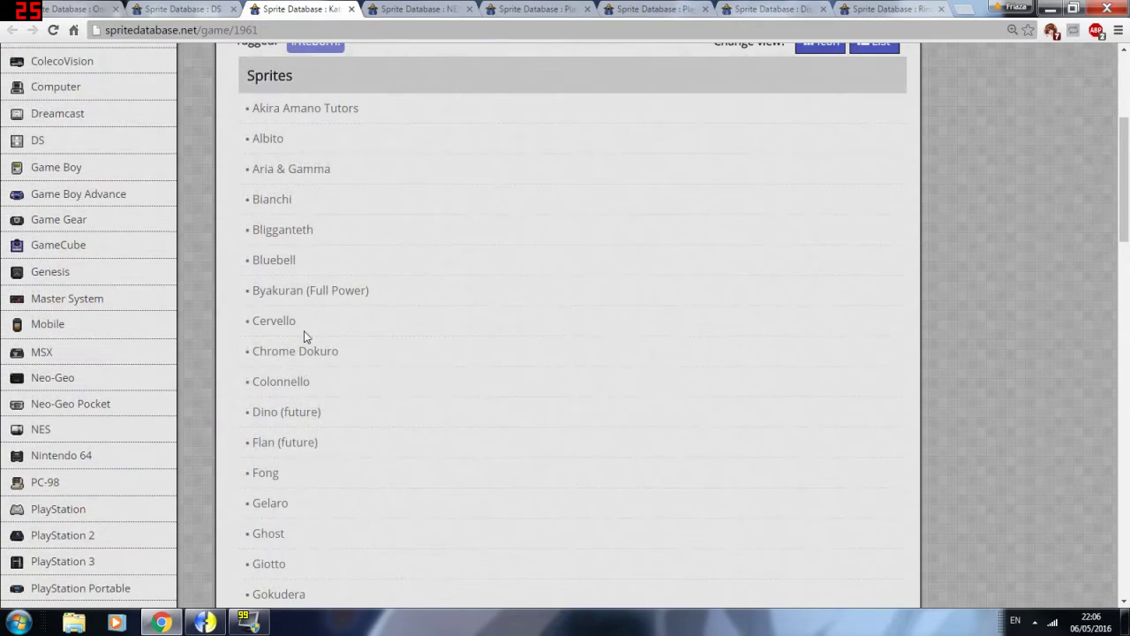
{"action": "scroll", "coordinate": [364, 374], "scroll_direction": "down", "scroll_amount": 2}
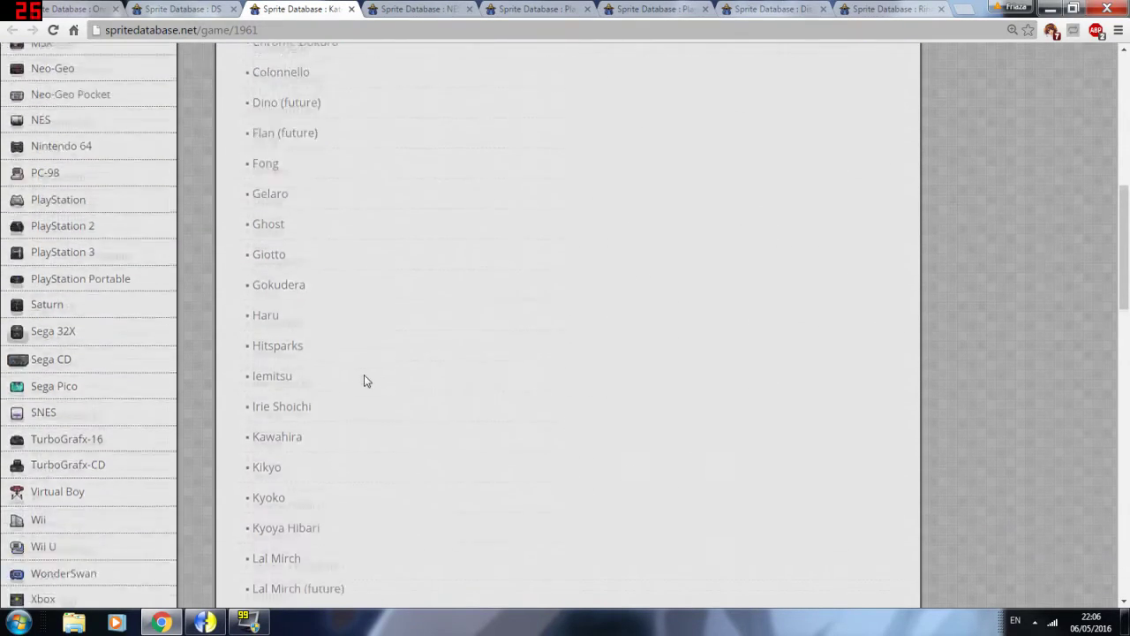
{"action": "key", "text": "ctrl+f"}
{"action": "type", "text": "tsuna"}
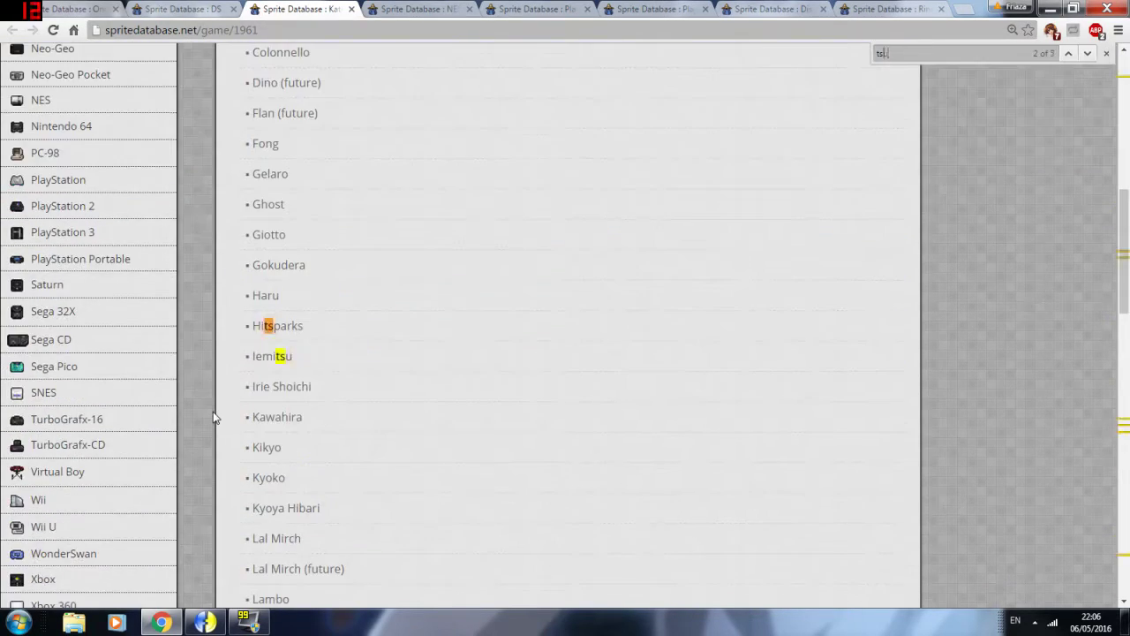
{"action": "right_click", "coordinate": [287, 328]}
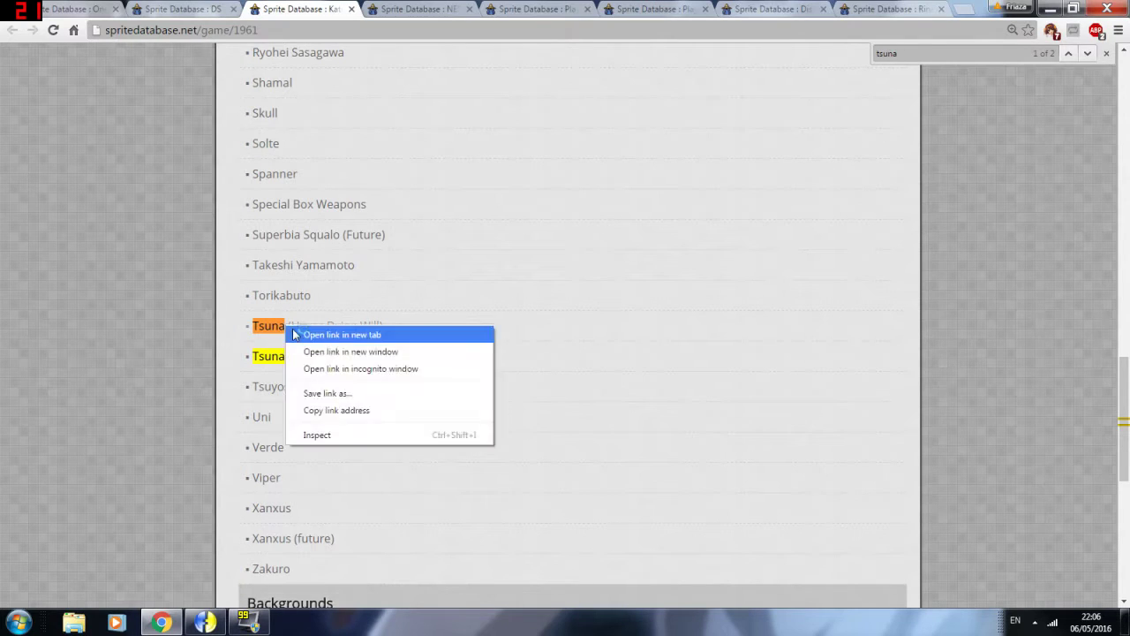
{"action": "left_click", "coordinate": [309, 331]}
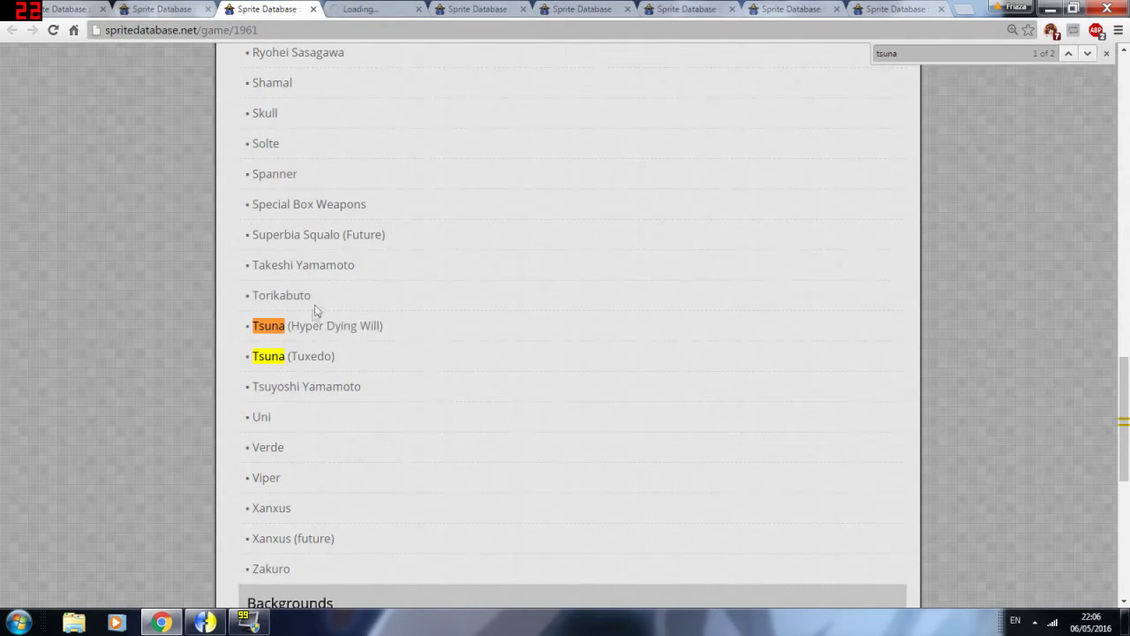
Search 'tsuna' again and open the Tsuna (Tuxedo) sprite sheet in its own tab
{"action": "left_click", "coordinate": [343, 9]}
{"action": "scroll", "coordinate": [402, 303], "scroll_direction": "down", "scroll_amount": 2}
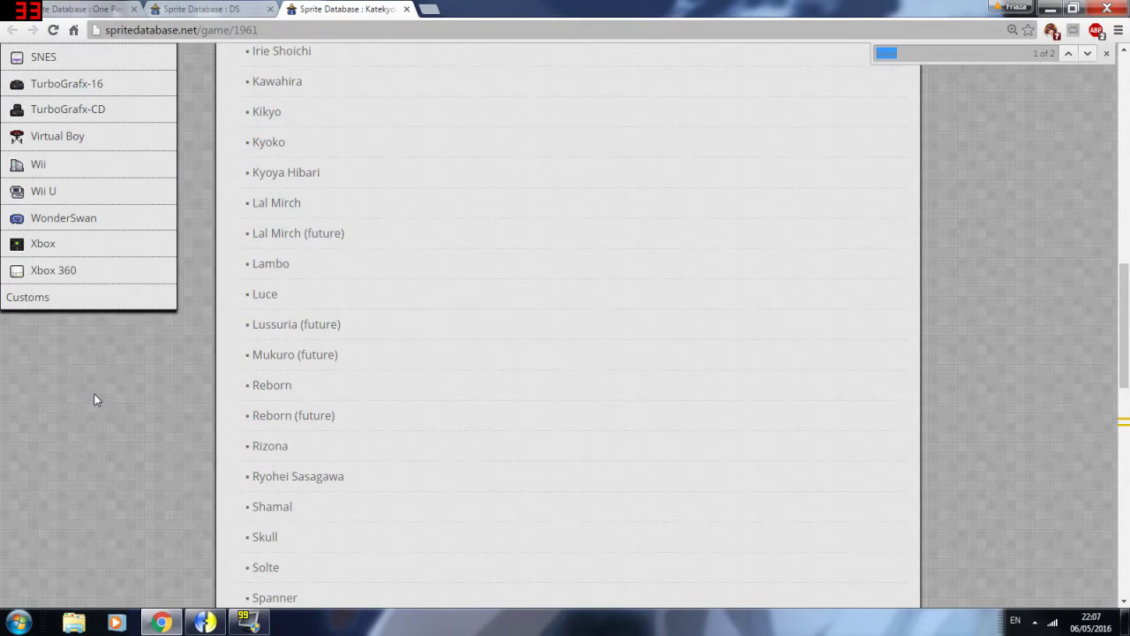
{"action": "type", "text": "tsuna"}
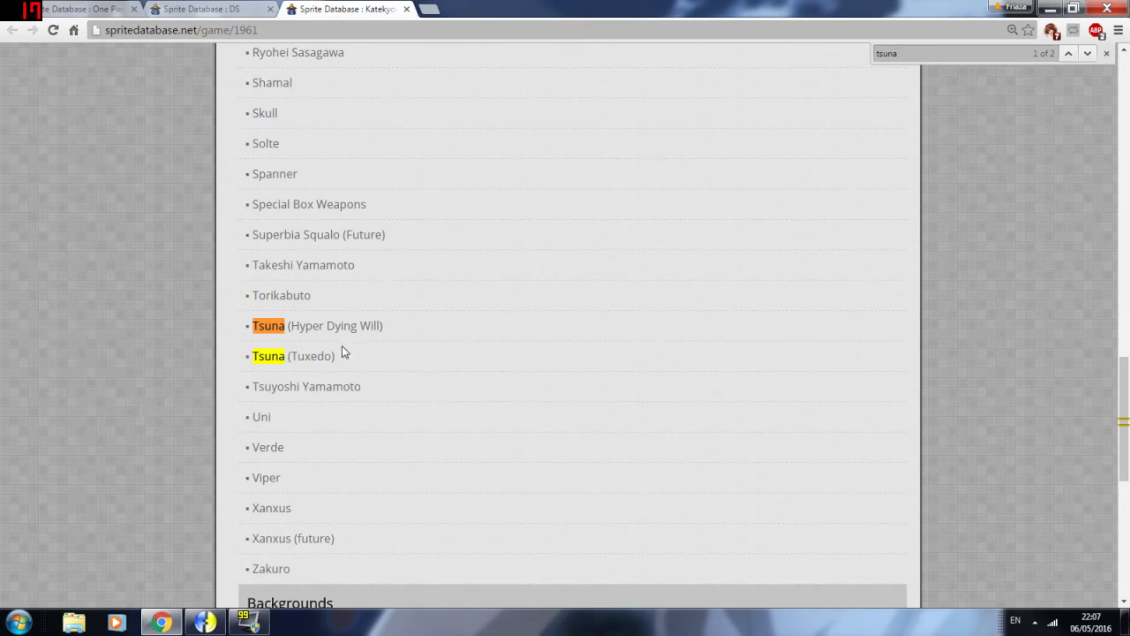
{"action": "right_click", "coordinate": [307, 354]}
{"action": "left_click", "coordinate": [353, 367]}
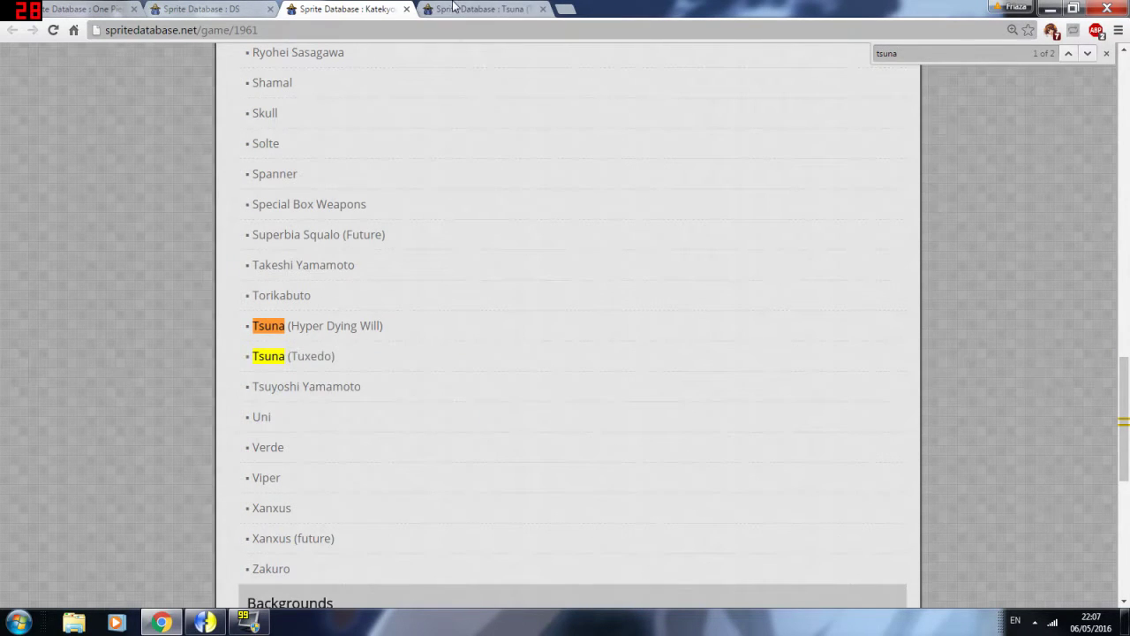
{"action": "left_click", "coordinate": [453, 7]}
{"action": "scroll", "coordinate": [565, 354], "scroll_direction": "down", "scroll_amount": 4}
{"action": "right_click", "coordinate": [531, 326]}
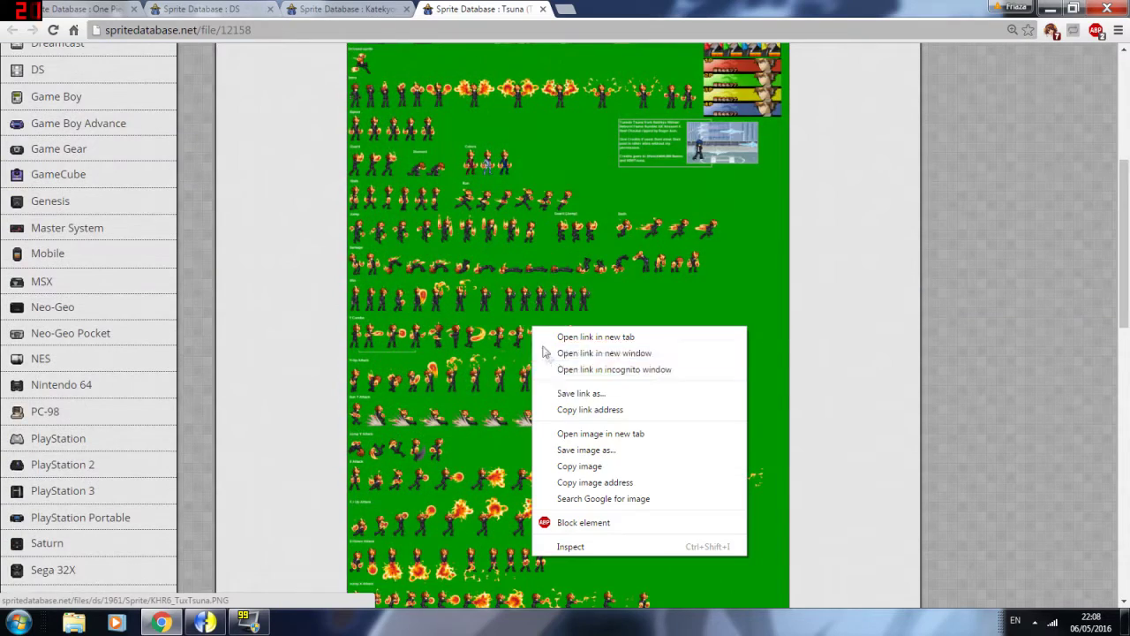
Save the Tsuna (Tuxedo) sheet to the Desktop as Tsuna.PNG and show the desktop
{"action": "left_click", "coordinate": [578, 450]}
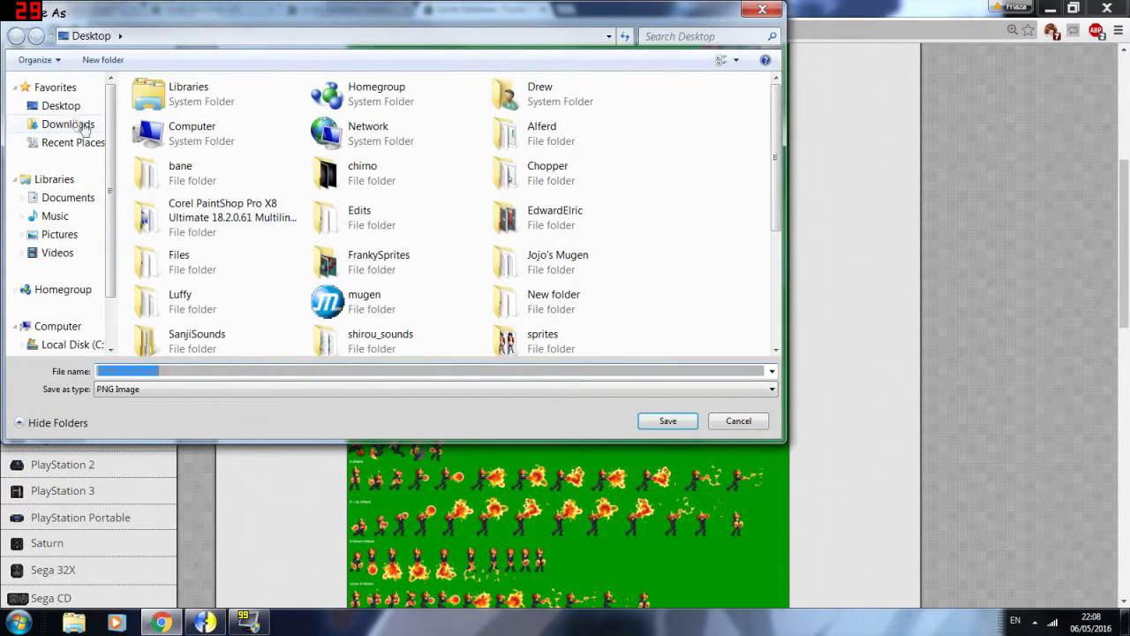
{"action": "left_click", "coordinate": [62, 106]}
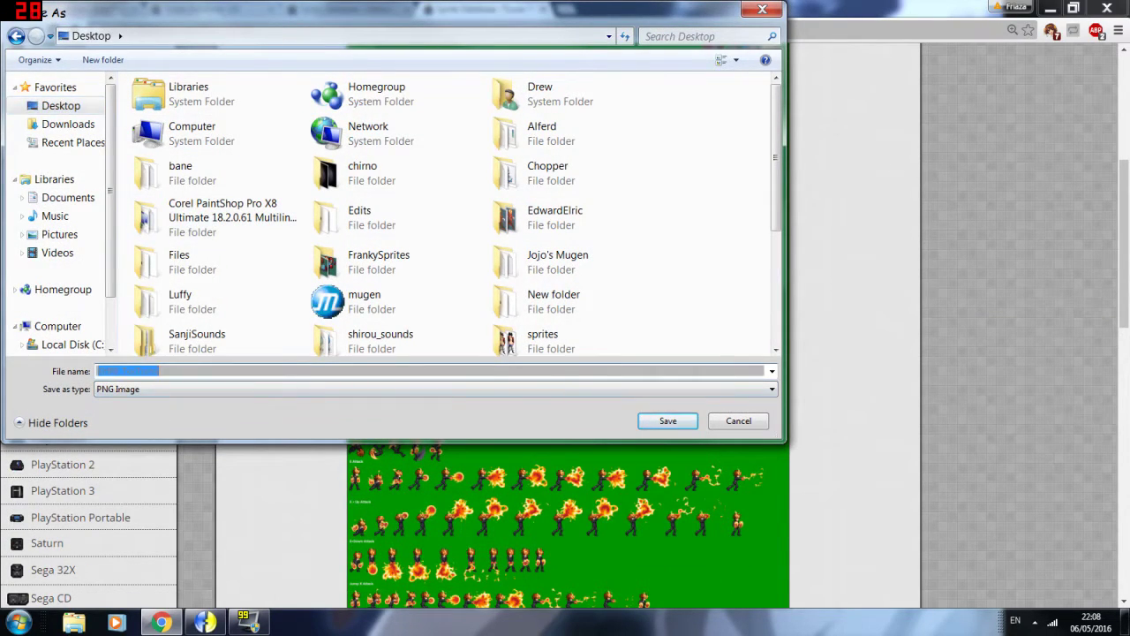
{"action": "type", "text": "Tsuna"}
{"action": "key", "text": "Return"}
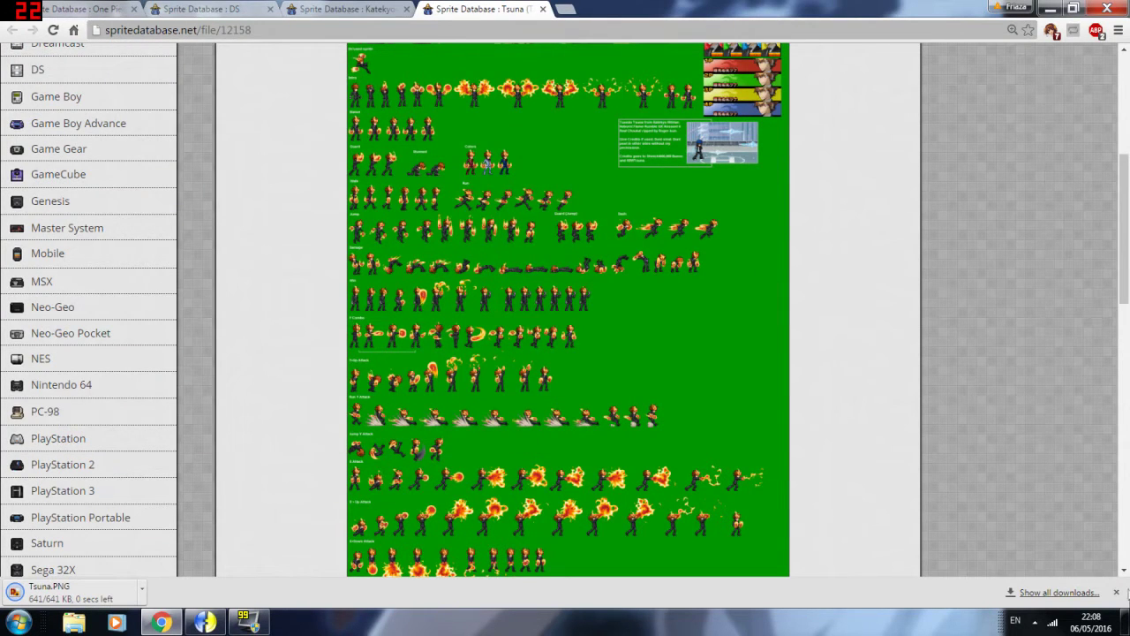
{"action": "left_click", "coordinate": [1118, 593]}
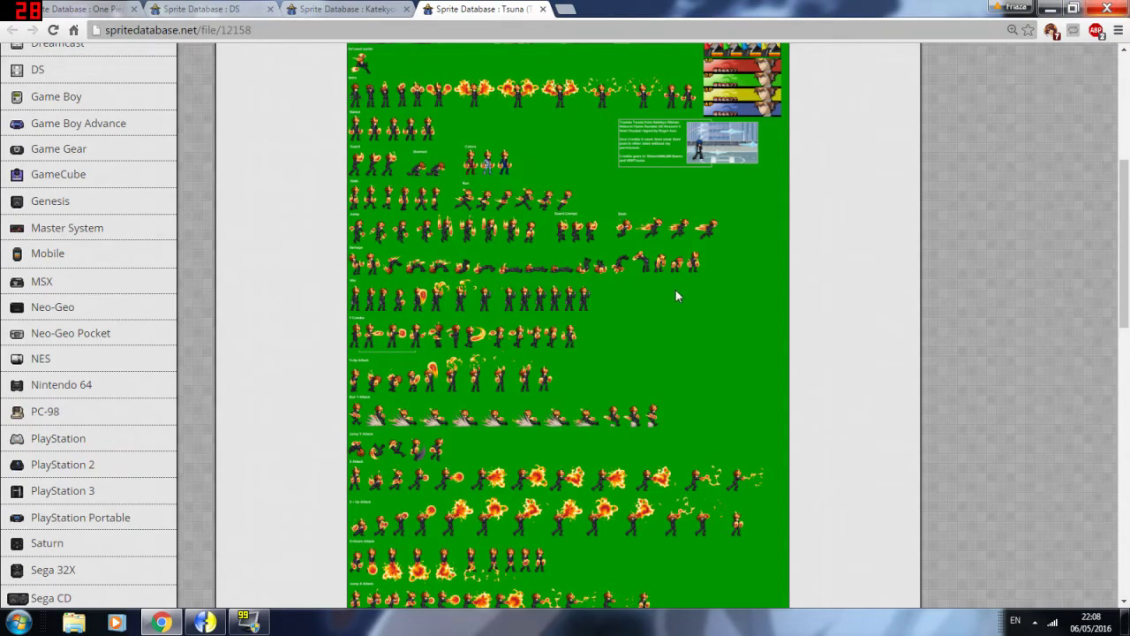
{"action": "key", "text": "super+d"}
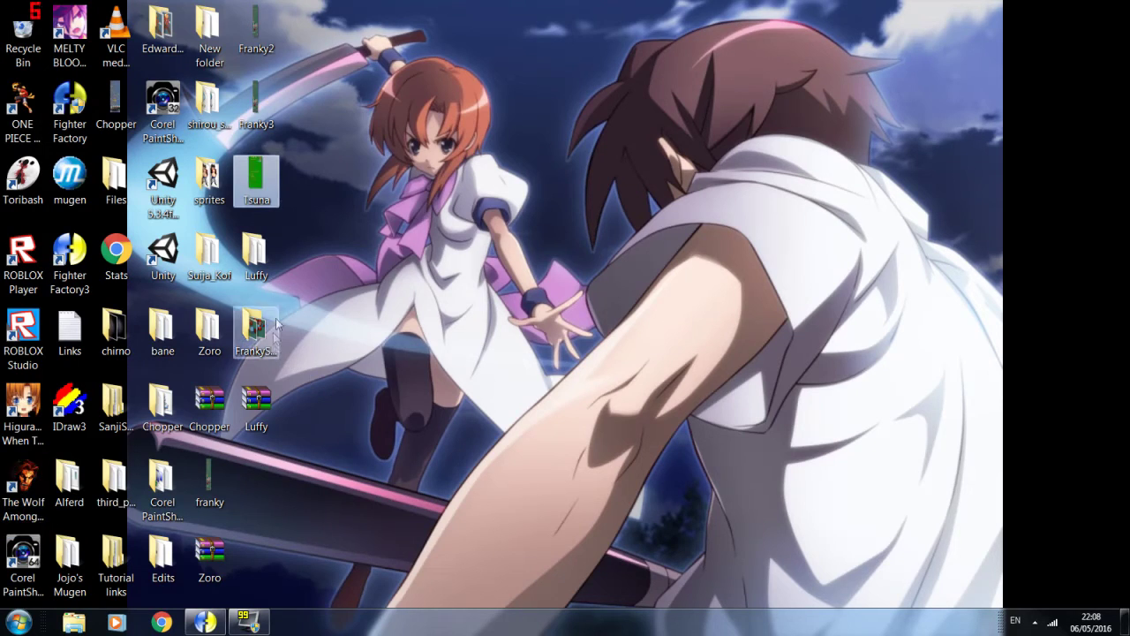
Create a Tsuna desktop folder, move Tsuna.PNG into it, and verify its contents
{"action": "right_click", "coordinate": [340, 234]}
{"action": "mouse_move", "coordinate": [393, 349]}
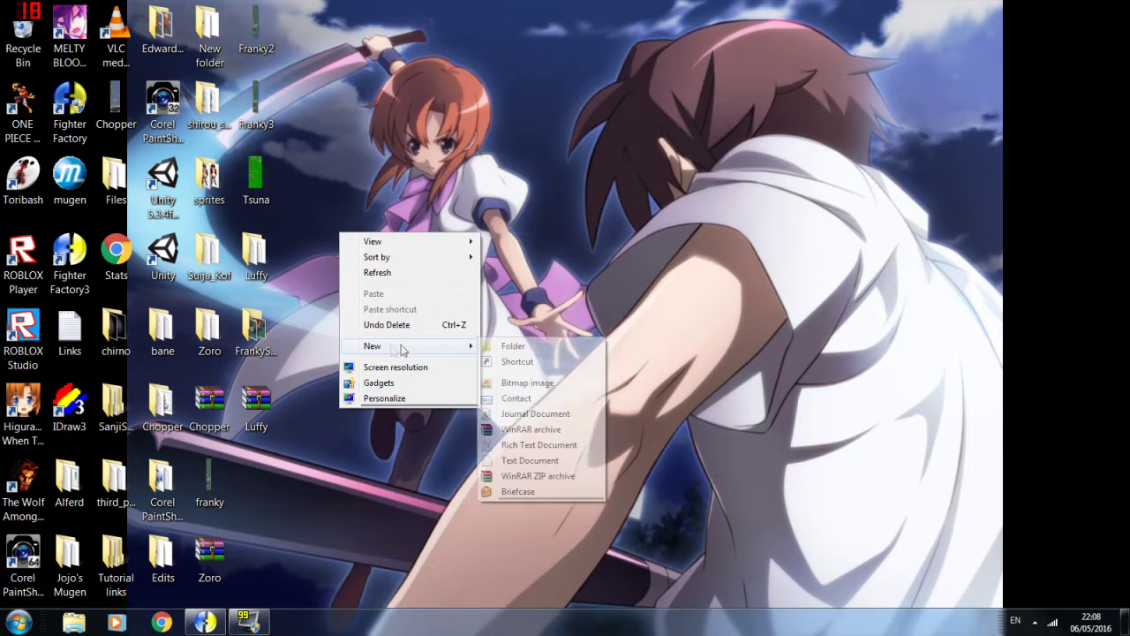
{"action": "left_click", "coordinate": [498, 345]}
{"action": "type", "text": "Tsuna"}
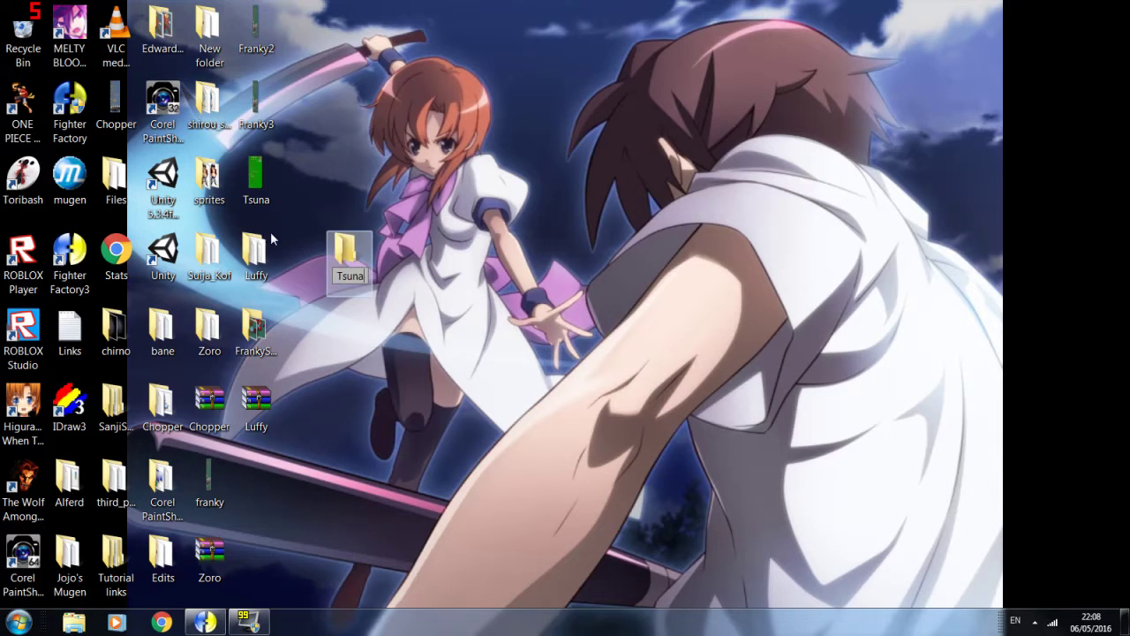
{"action": "key", "text": "Return"}
{"action": "left_click", "coordinate": [256, 181]}
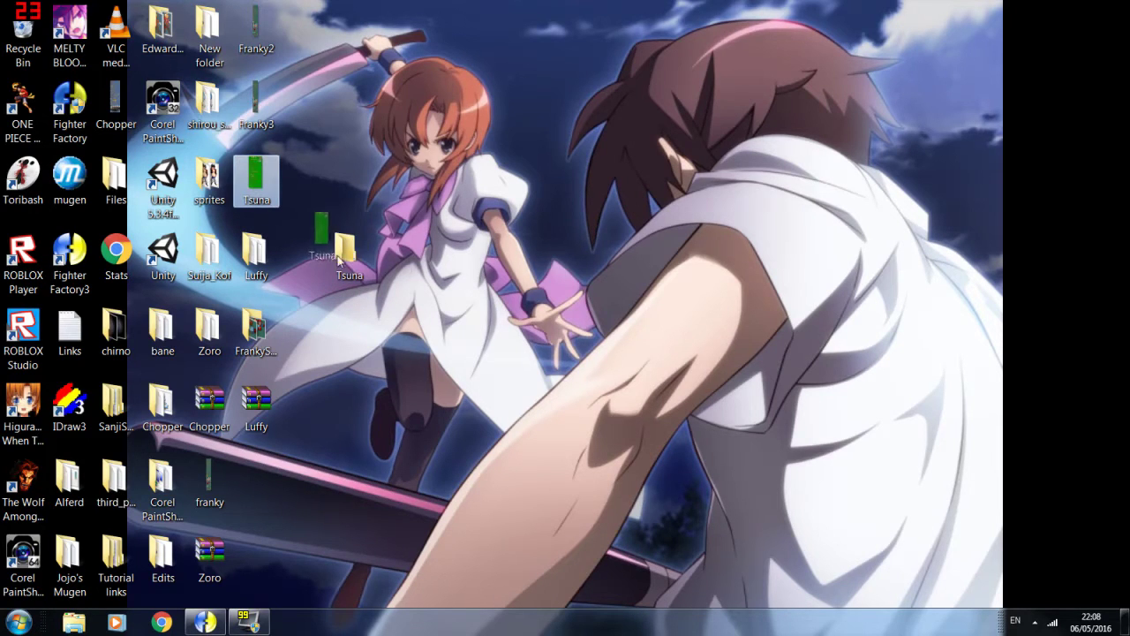
{"action": "left_click_drag", "start_coordinate": [349, 265], "coordinate": [348, 265]}
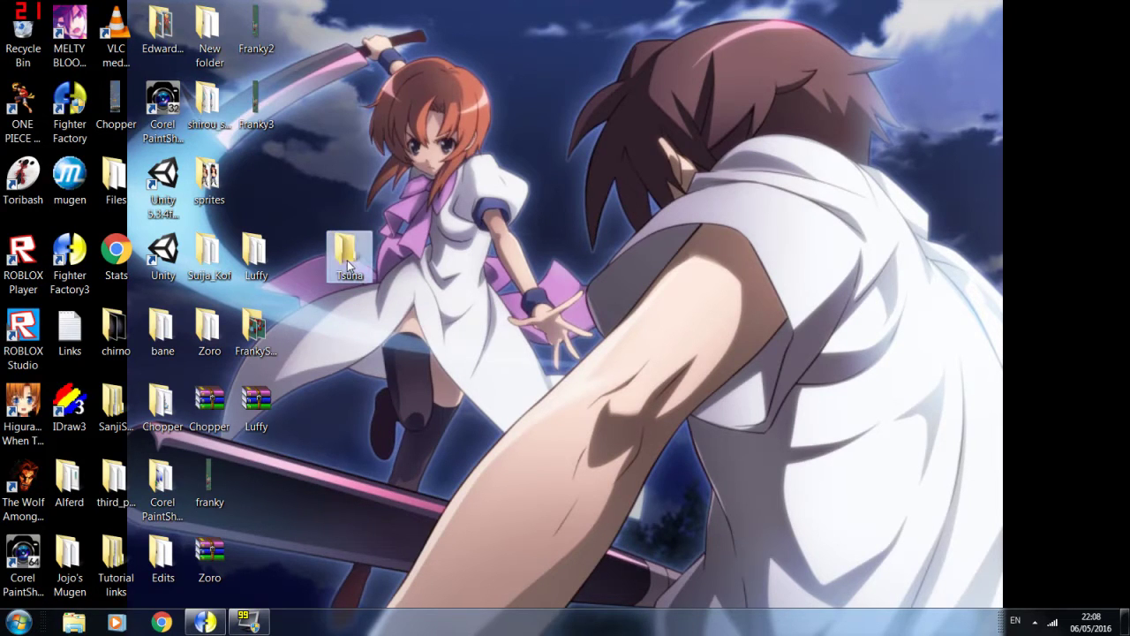
{"action": "double_click", "coordinate": [349, 265]}
{"action": "left_click", "coordinate": [675, 254]}
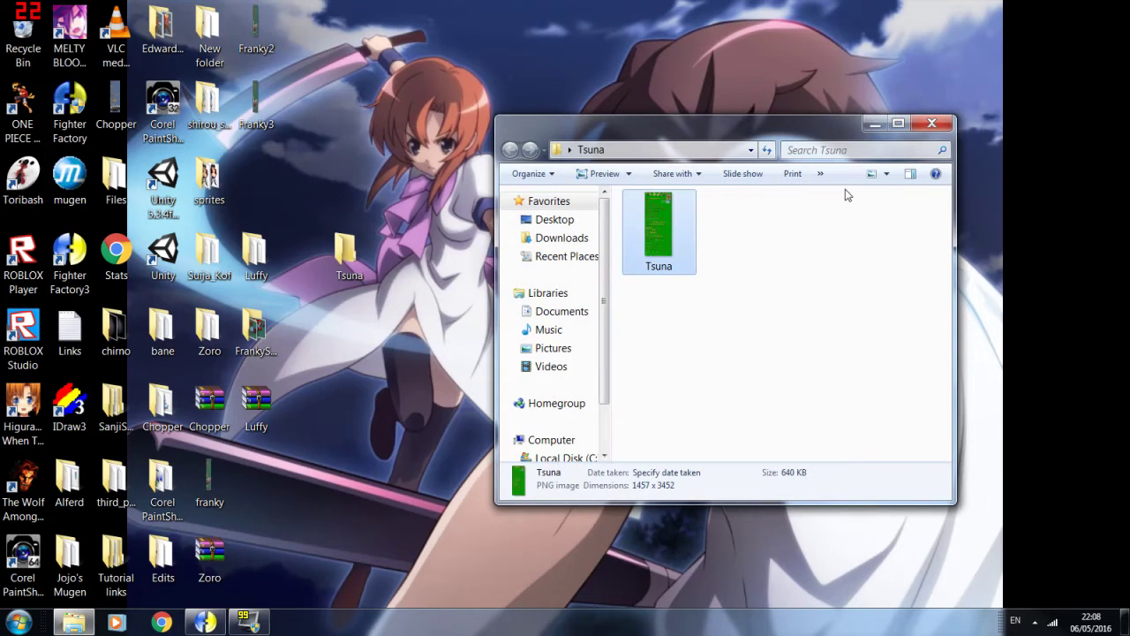
{"action": "left_click", "coordinate": [931, 123]}
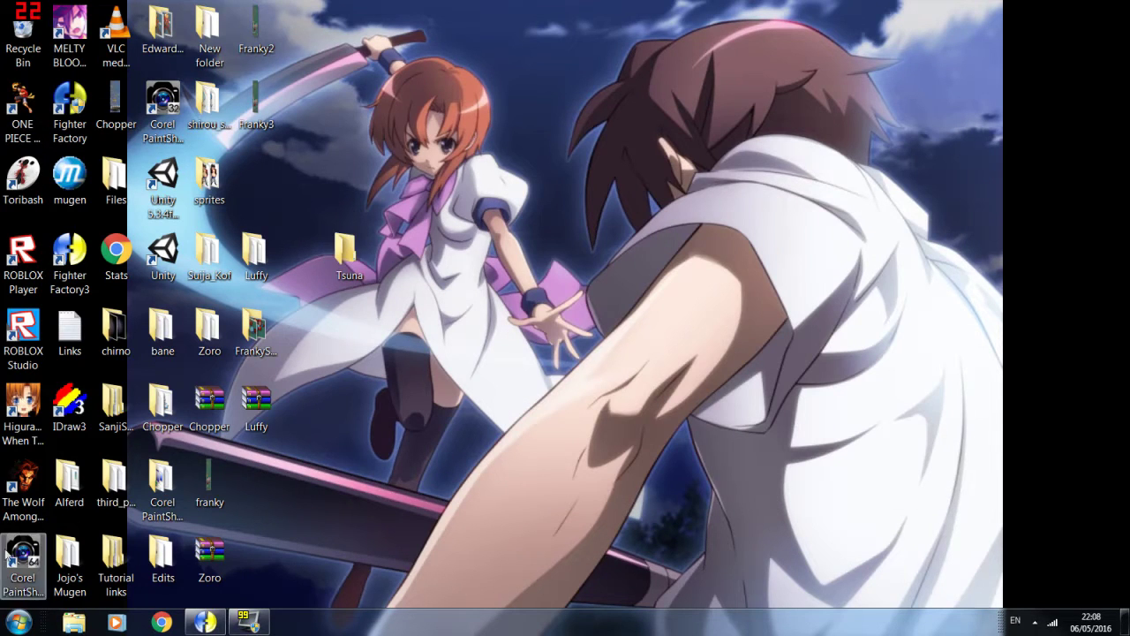
Launch PaintShop Pro X7 and close Fighter Factory, confirming with Yes
{"action": "double_click", "coordinate": [35, 558]}
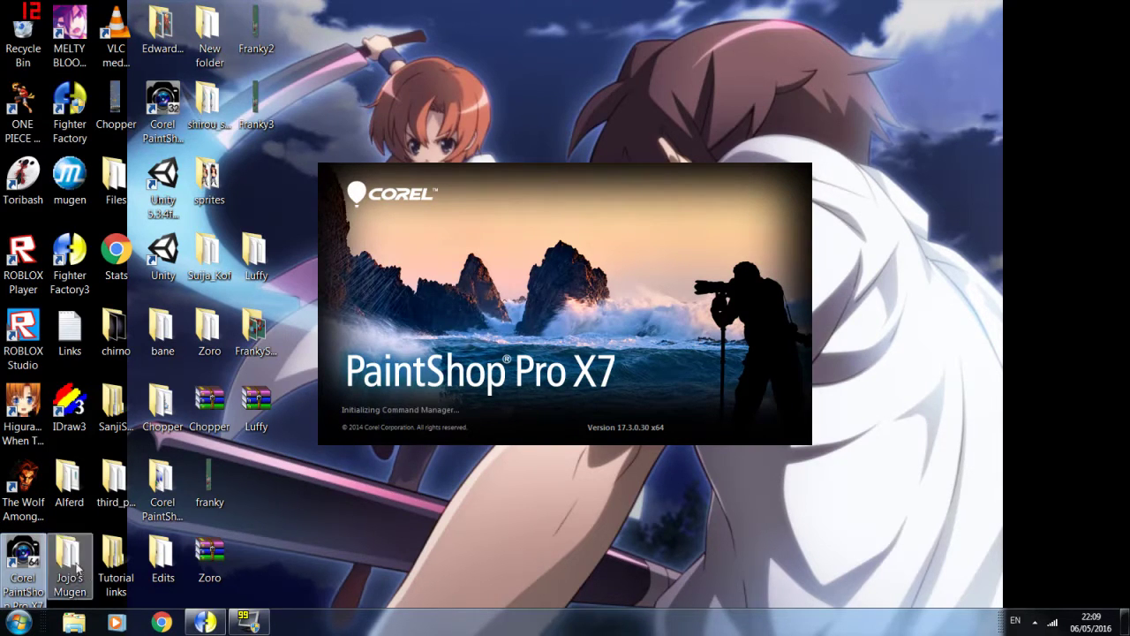
{"action": "left_click", "coordinate": [205, 622]}
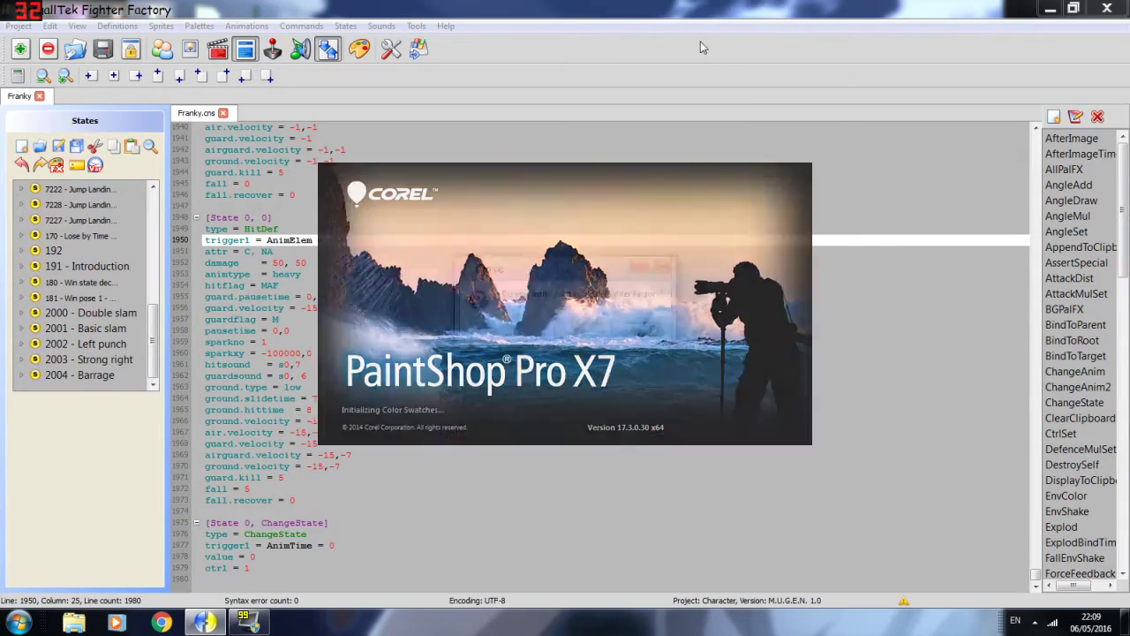
{"action": "left_click", "coordinate": [1107, 8]}
{"action": "left_click", "coordinate": [575, 331]}
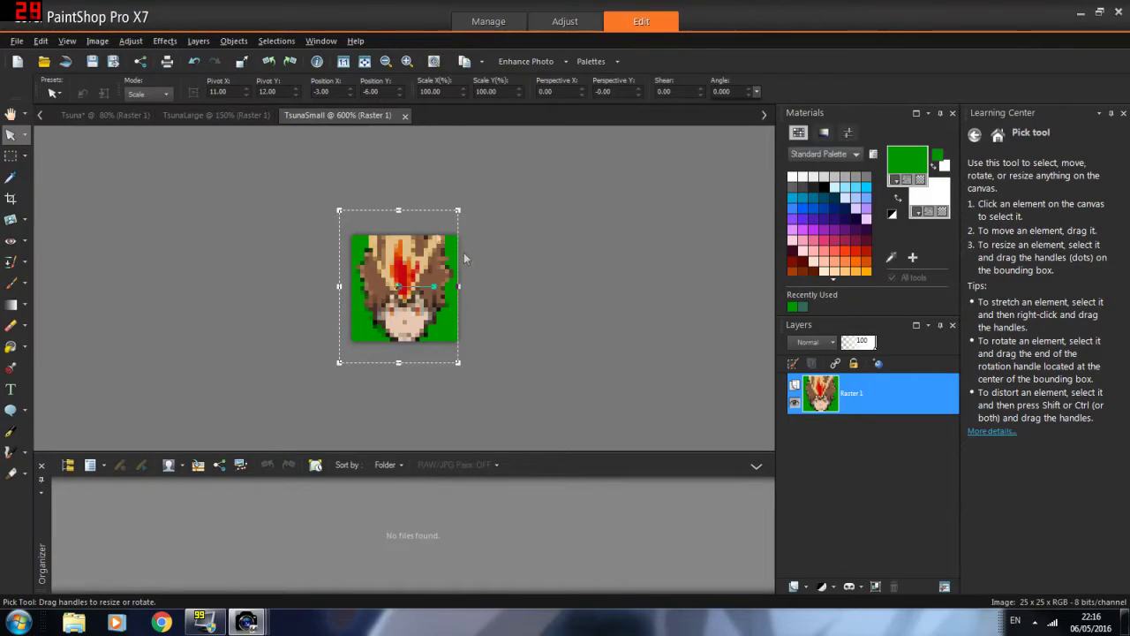
Close the TsunaSmall and TsunaLarge images
{"action": "left_click", "coordinate": [406, 115]}
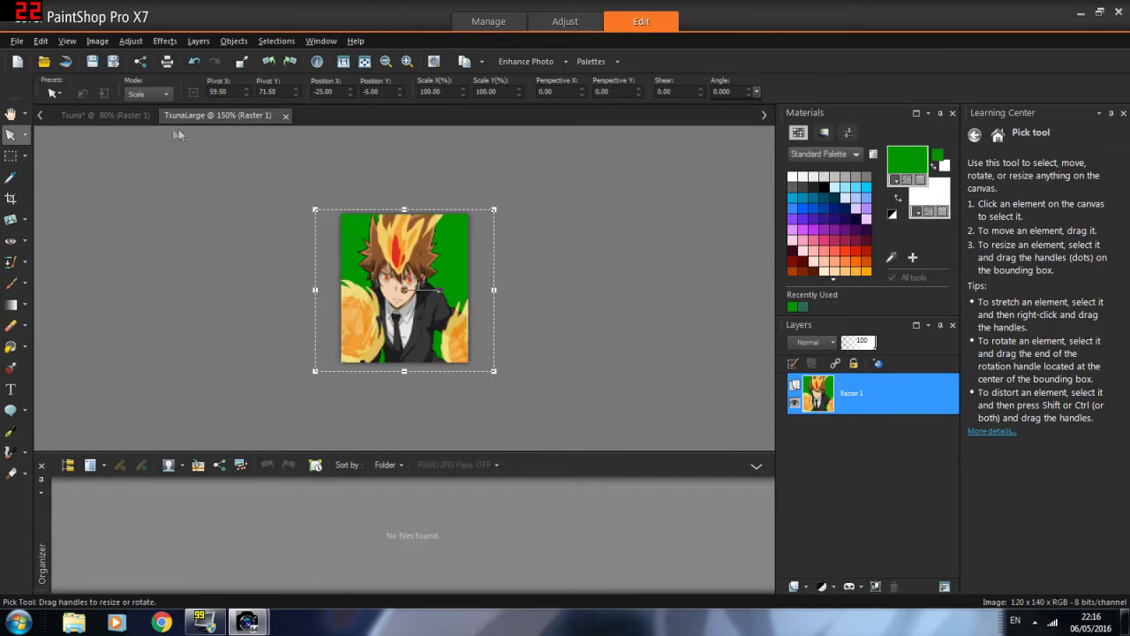
{"action": "left_click", "coordinate": [285, 115]}
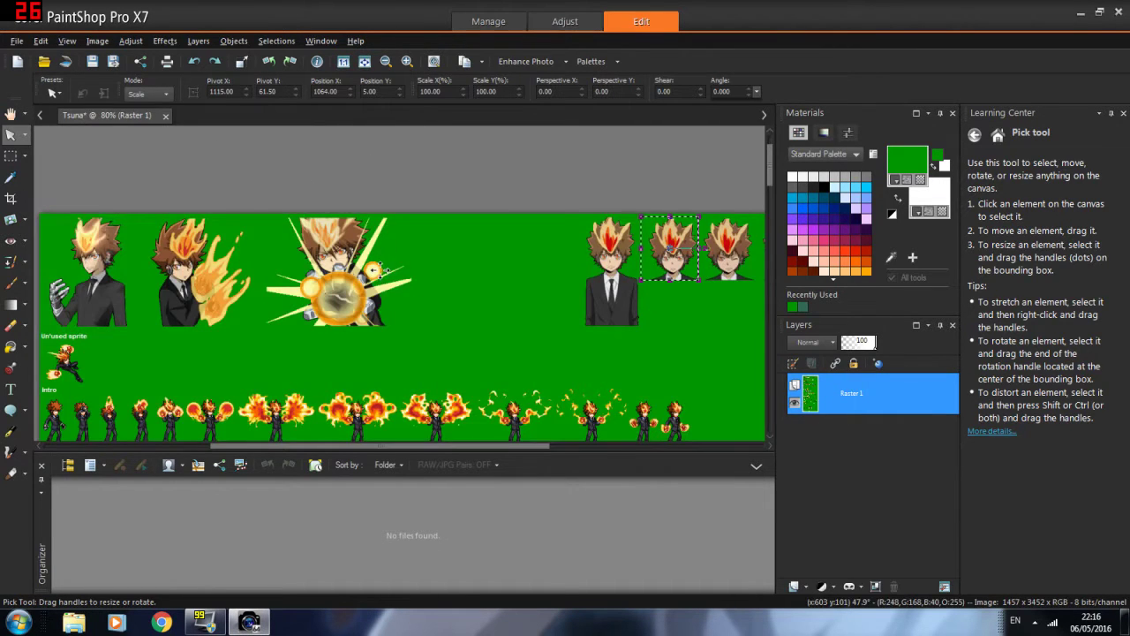
{"action": "scroll", "coordinate": [576, 303], "scroll_direction": "down", "scroll_amount": 2}
Promote the selection to its own layer and select the portrait strip across the sheet's top
{"action": "key", "text": "ctrl+shift+p"}
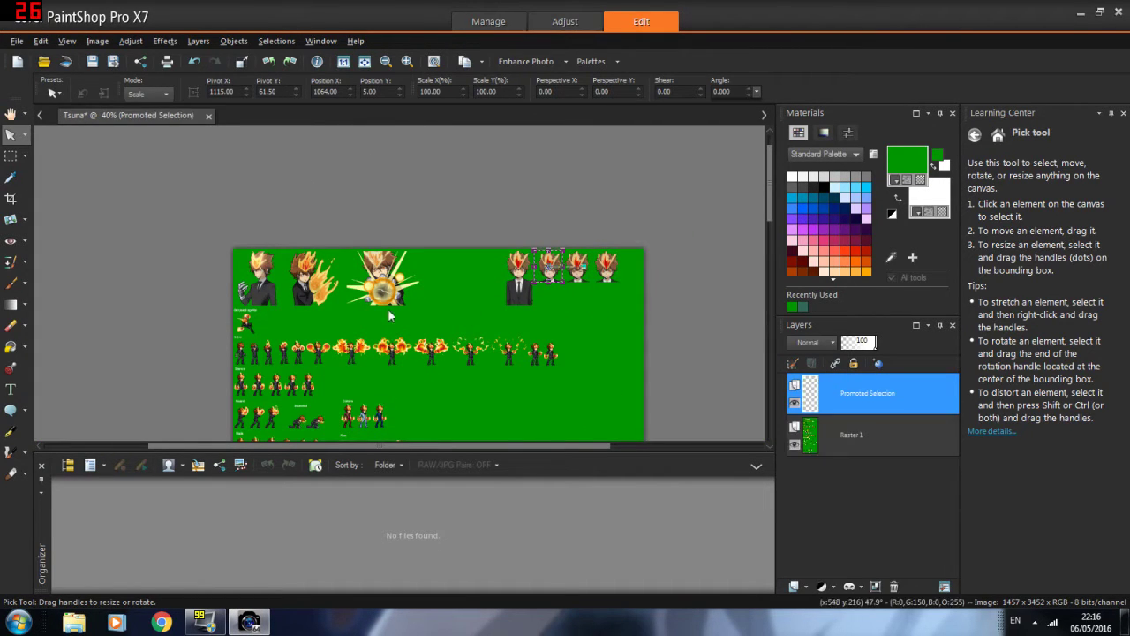
{"action": "left_click", "coordinate": [10, 156]}
{"action": "left_click_drag", "start_coordinate": [177, 193], "coordinate": [706, 308]}
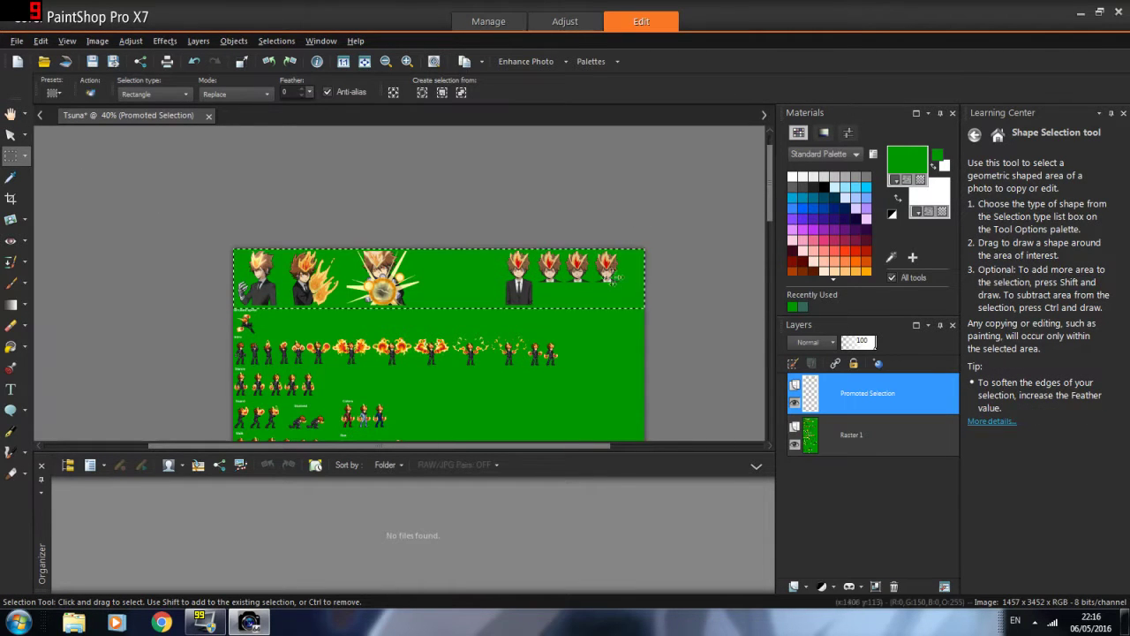
{"action": "scroll", "coordinate": [397, 282], "scroll_direction": "up", "scroll_amount": 4}
{"action": "scroll", "coordinate": [353, 284], "scroll_direction": "down", "scroll_amount": 1}
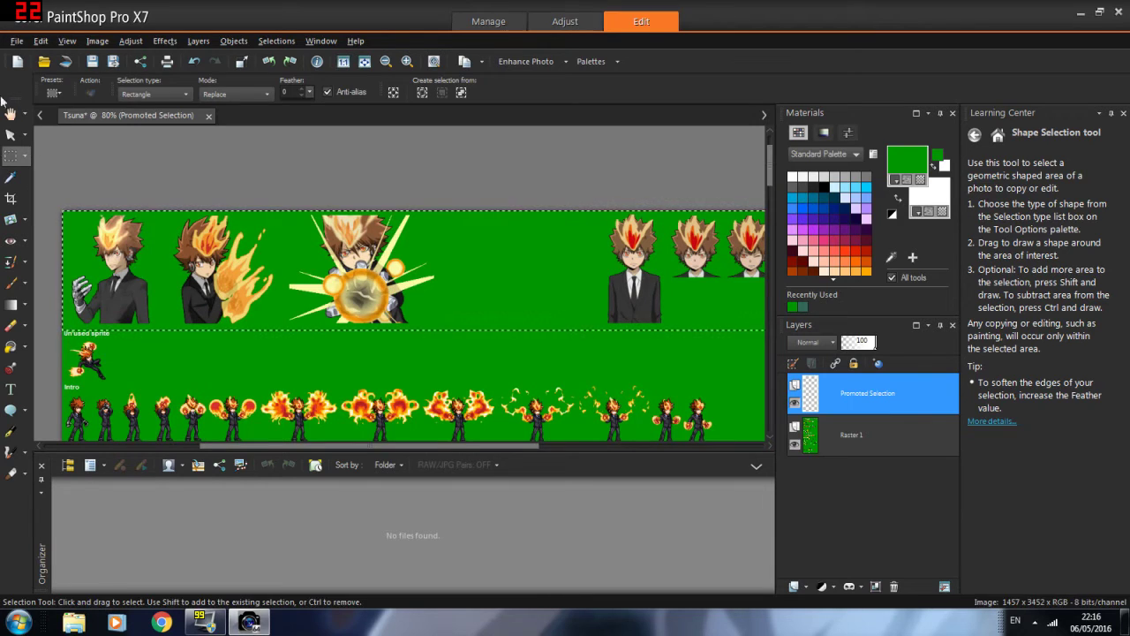
Erase the selected top portraits on Raster 1 to transparency
{"action": "left_click", "coordinate": [10, 134]}
{"action": "left_click", "coordinate": [852, 435]}
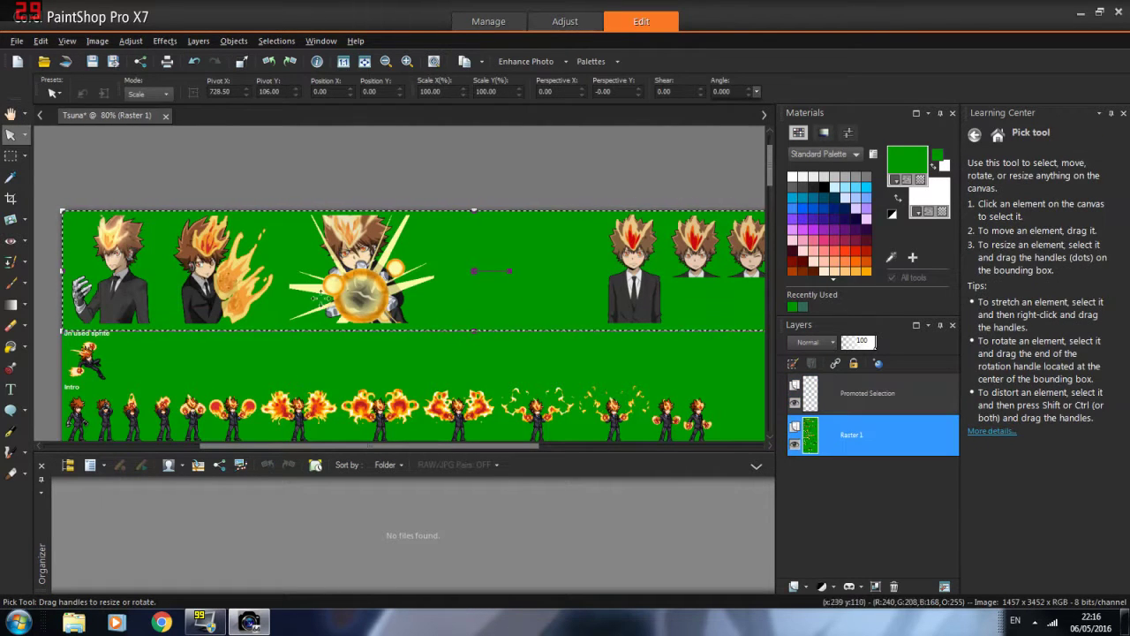
{"action": "key", "text": "Delete"}
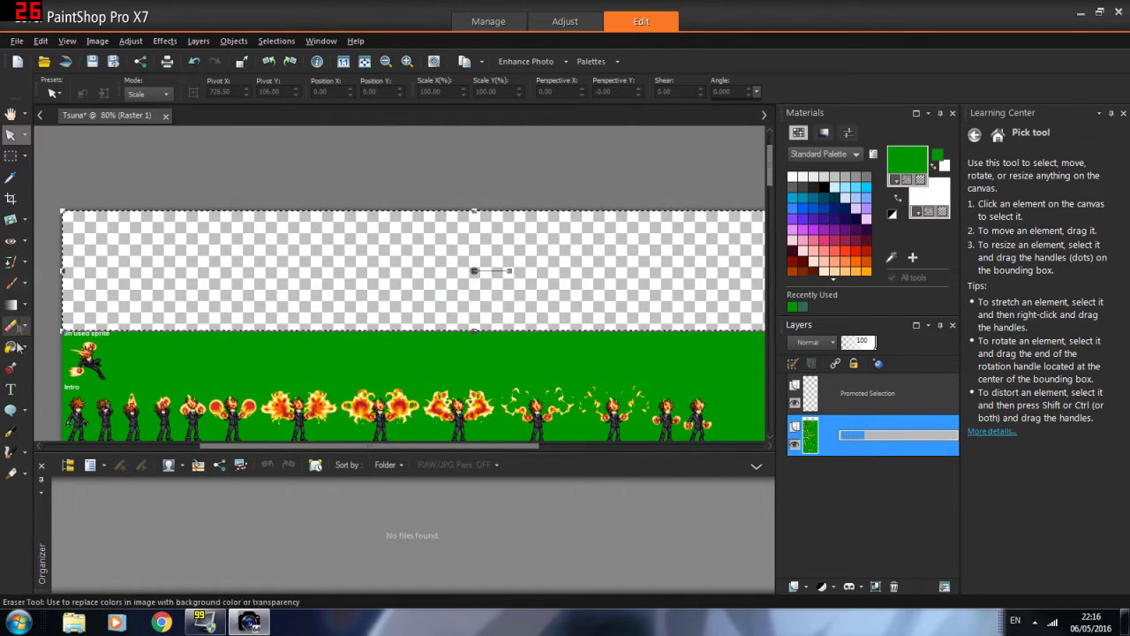
Flood-fill the marked top area with the green foreground colour
{"action": "left_click", "coordinate": [10, 347]}
{"action": "left_click", "coordinate": [689, 283]}
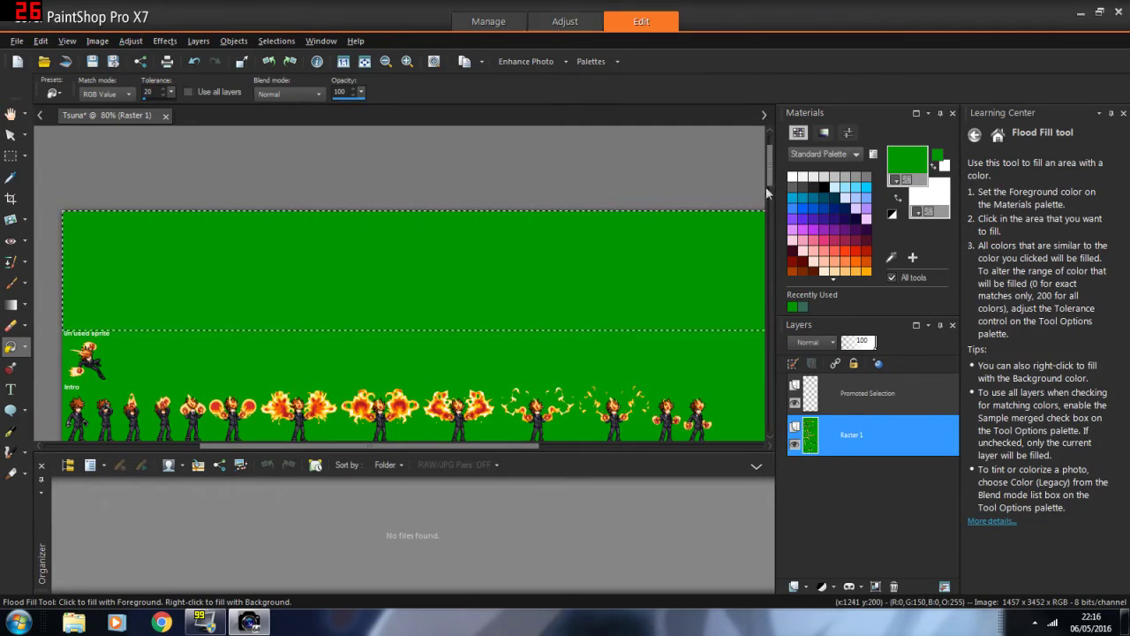
{"action": "left_click_drag", "start_coordinate": [770, 193], "coordinate": [817, 378]}
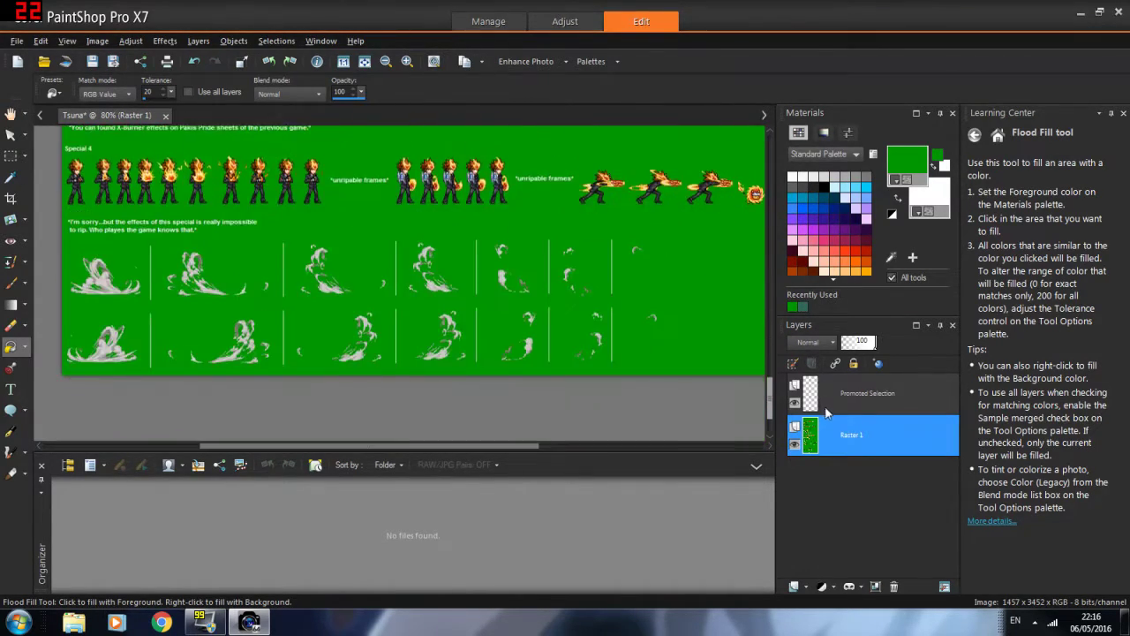
{"action": "scroll", "coordinate": [826, 412], "scroll_direction": "up", "scroll_amount": 2}
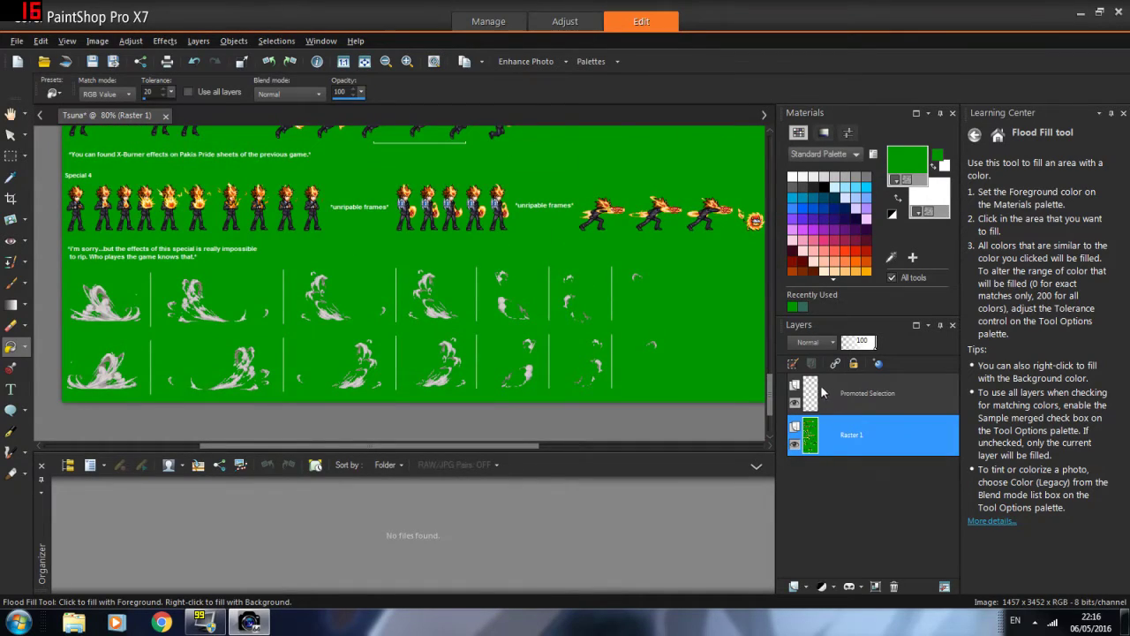
{"action": "left_click_drag", "start_coordinate": [773, 396], "coordinate": [772, 145]}
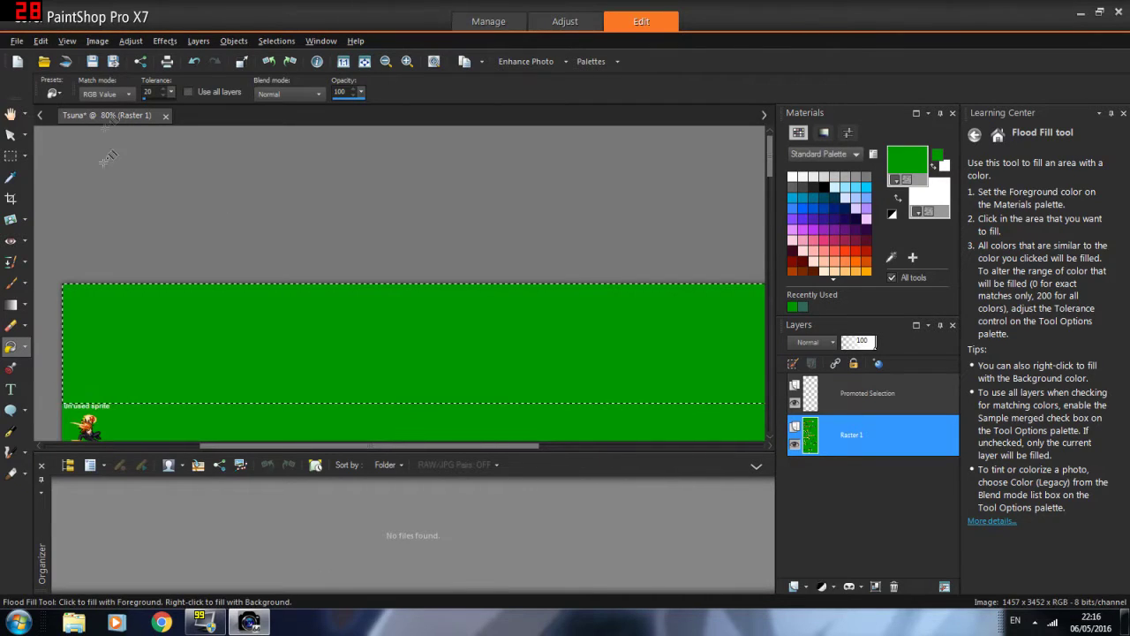
Delete the Promoted Selection layer, confirming with Yes
{"action": "left_click", "coordinate": [111, 40]}
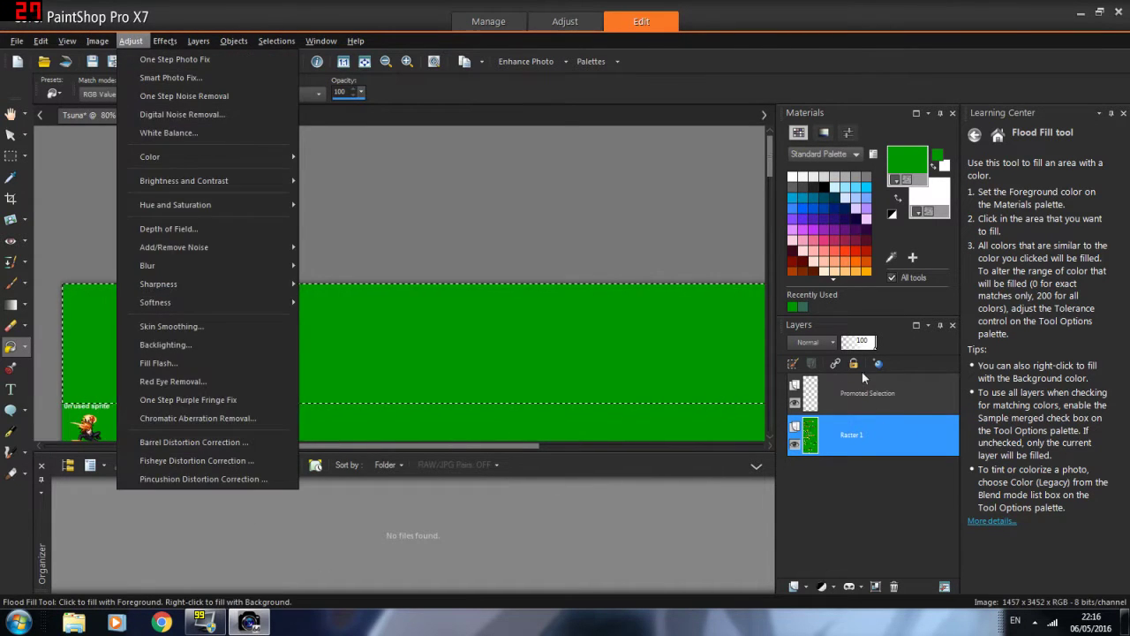
{"action": "left_click", "coordinate": [863, 397]}
{"action": "right_click", "coordinate": [863, 397]}
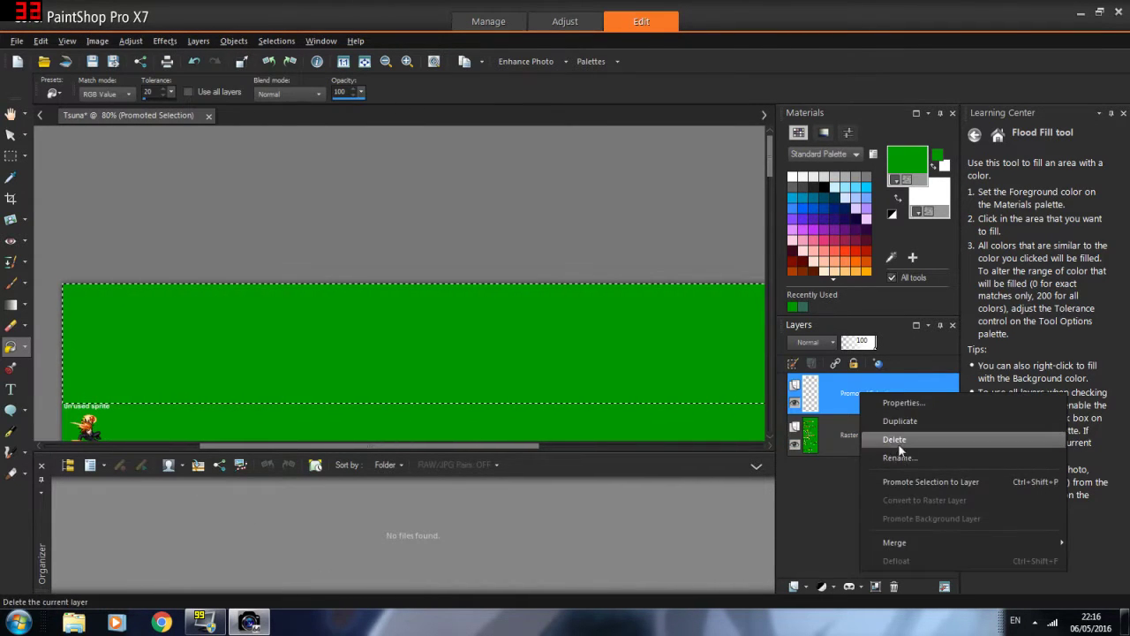
{"action": "left_click", "coordinate": [898, 442]}
{"action": "left_click", "coordinate": [529, 336]}
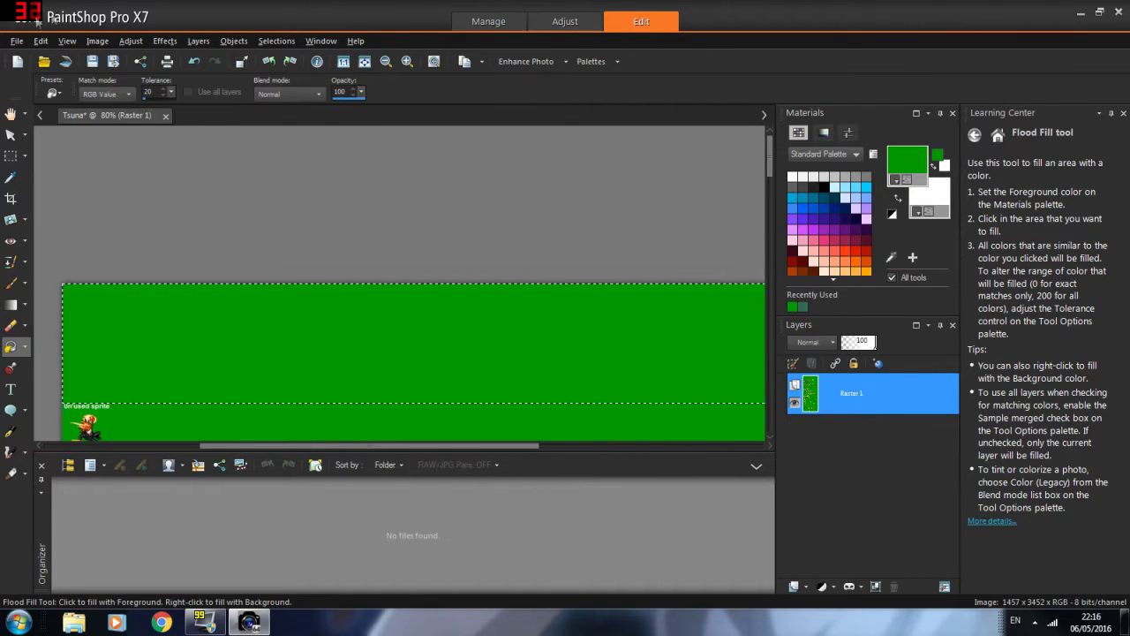
Decrease the image's colour depth to a 256-colour palette
{"action": "left_click", "coordinate": [97, 41]}
{"action": "mouse_move", "coordinate": [159, 351]}
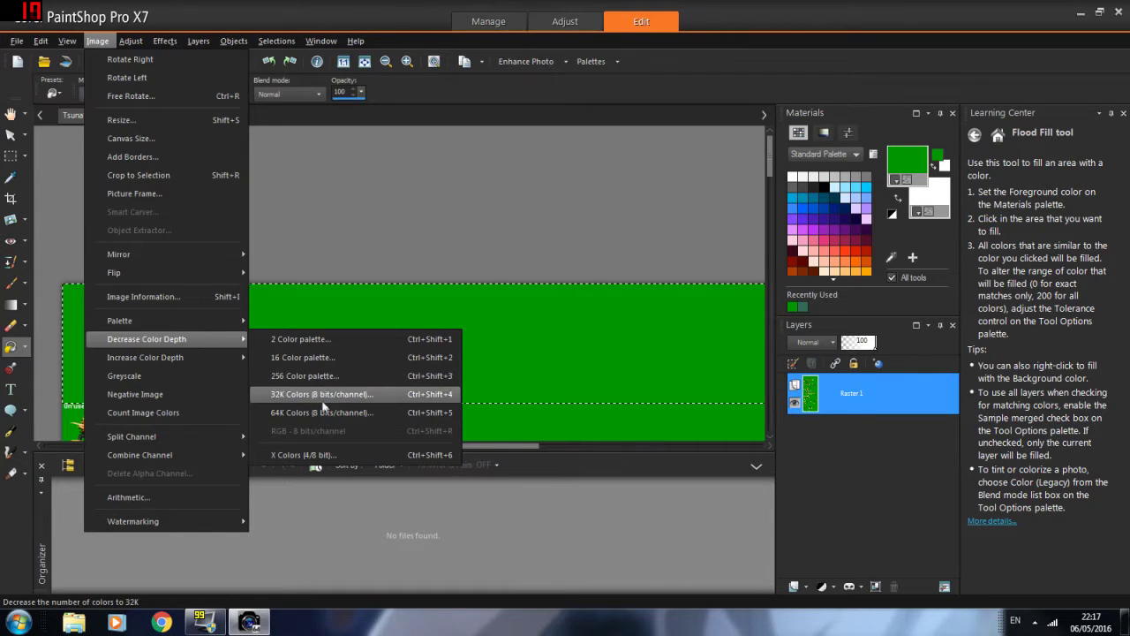
{"action": "left_click", "coordinate": [318, 376]}
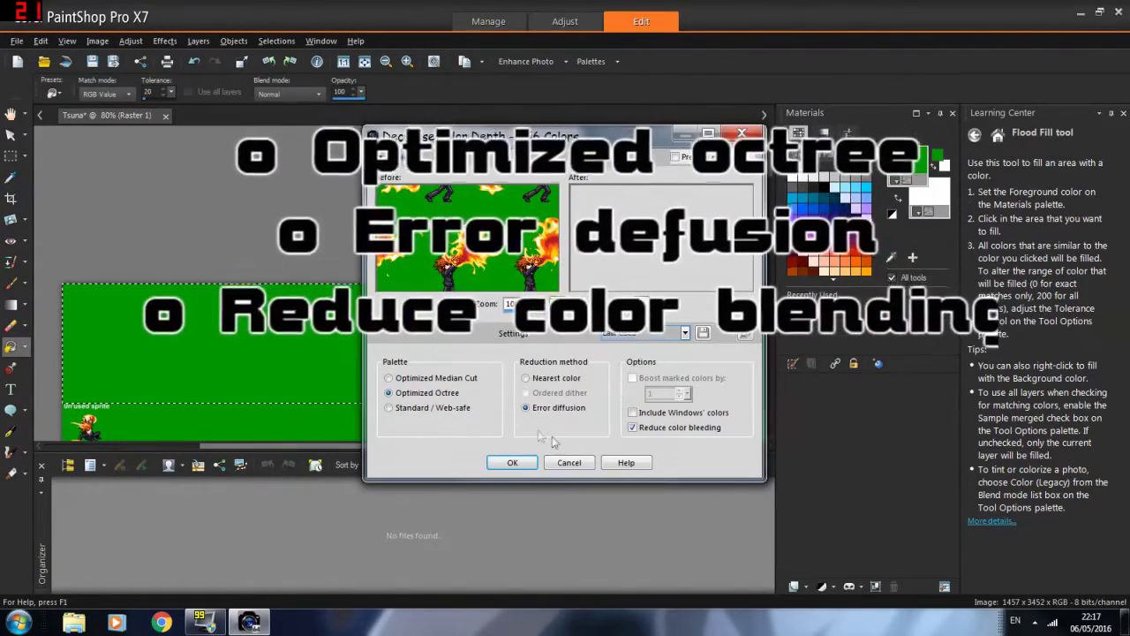
{"action": "left_click", "coordinate": [512, 463]}
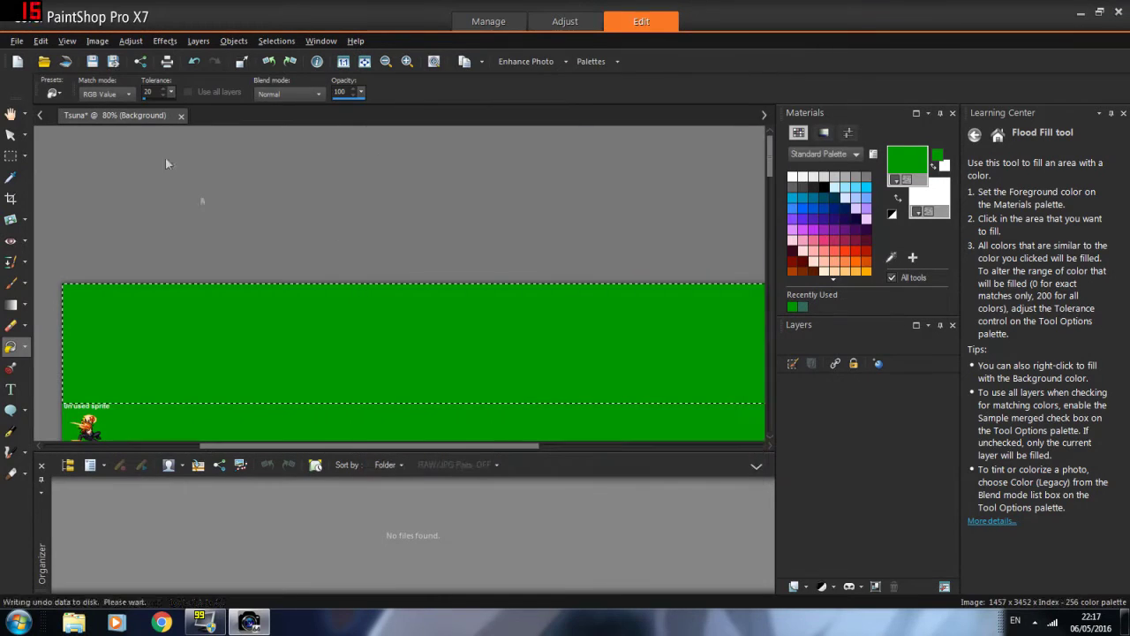
Save the sheet under the name Tsuna as PNG in the Tsuna folder
{"action": "left_click", "coordinate": [16, 40]}
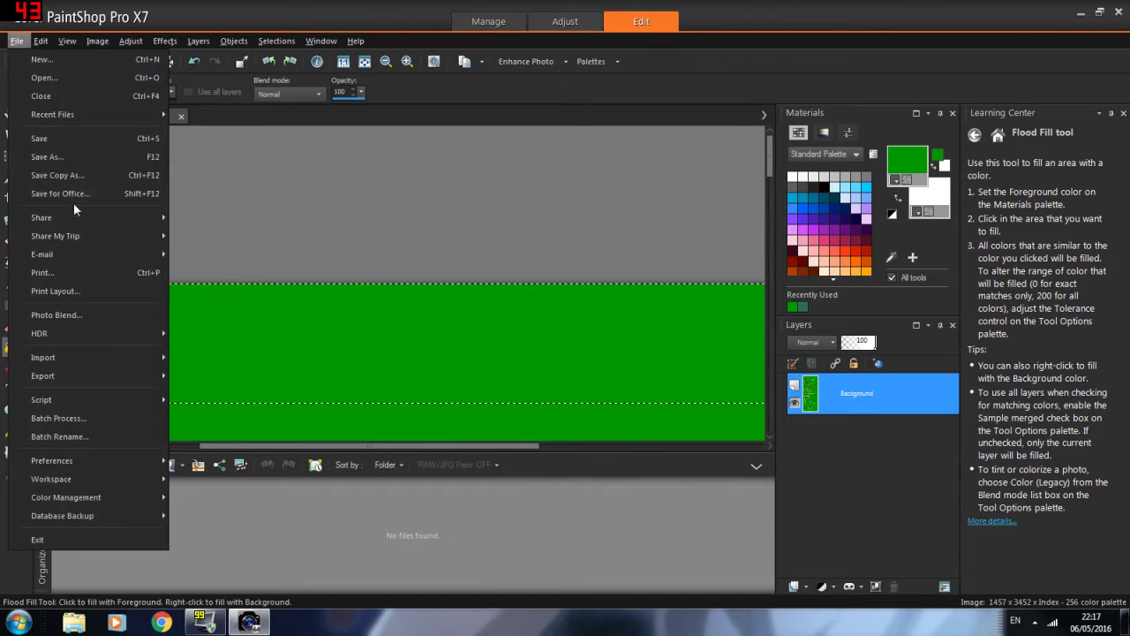
{"action": "left_click", "coordinate": [53, 156]}
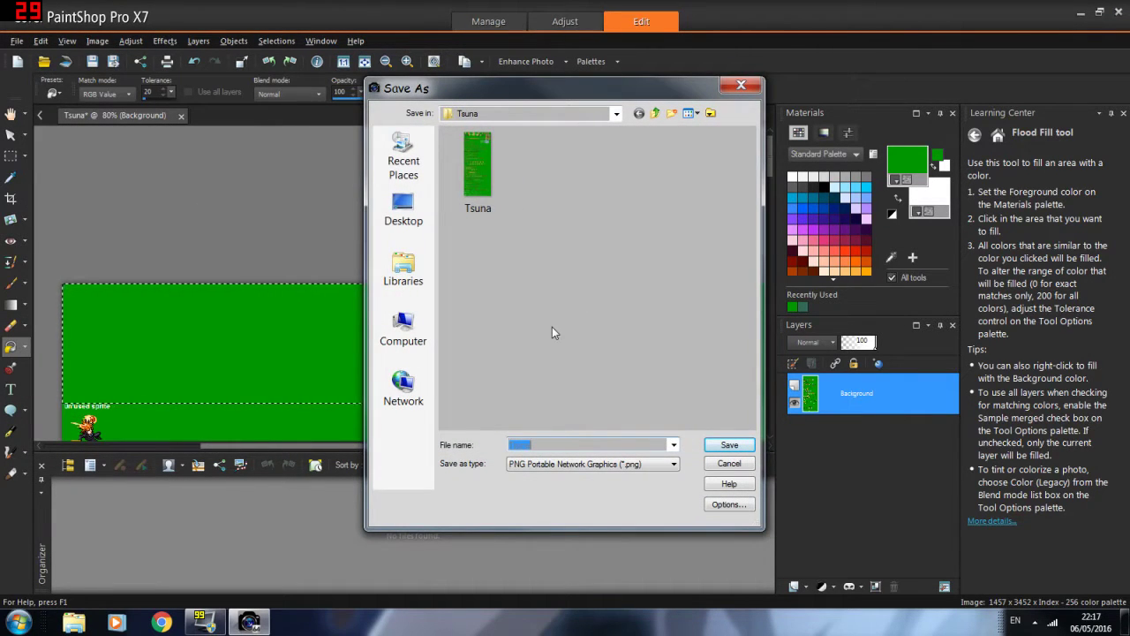
{"action": "type", "text": "Tsuna"}
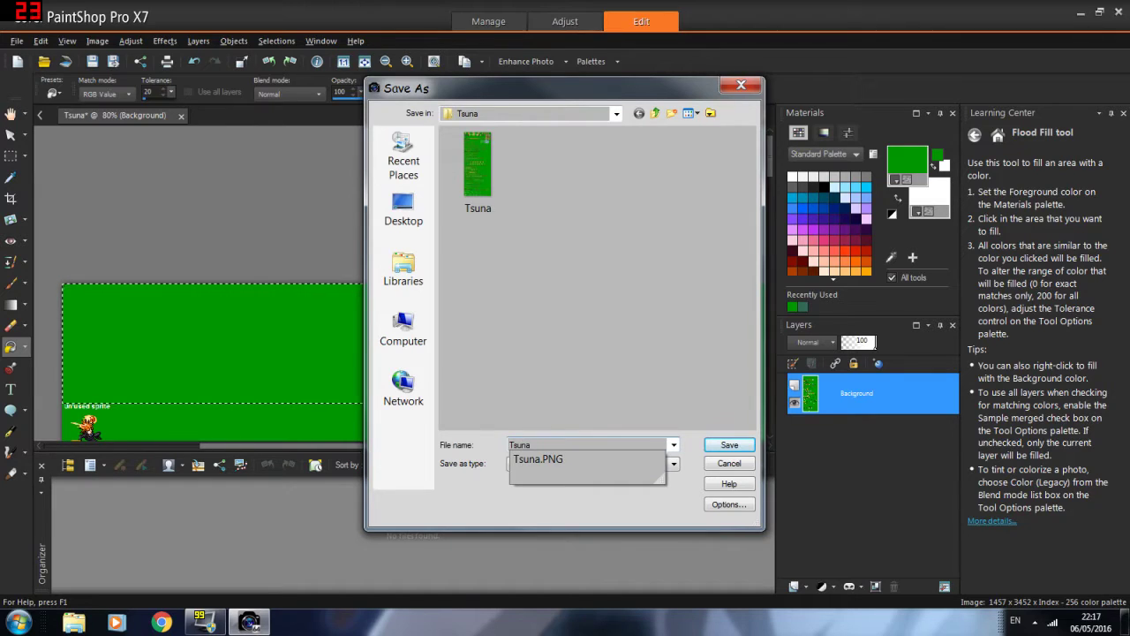
{"action": "left_click", "coordinate": [552, 332]}
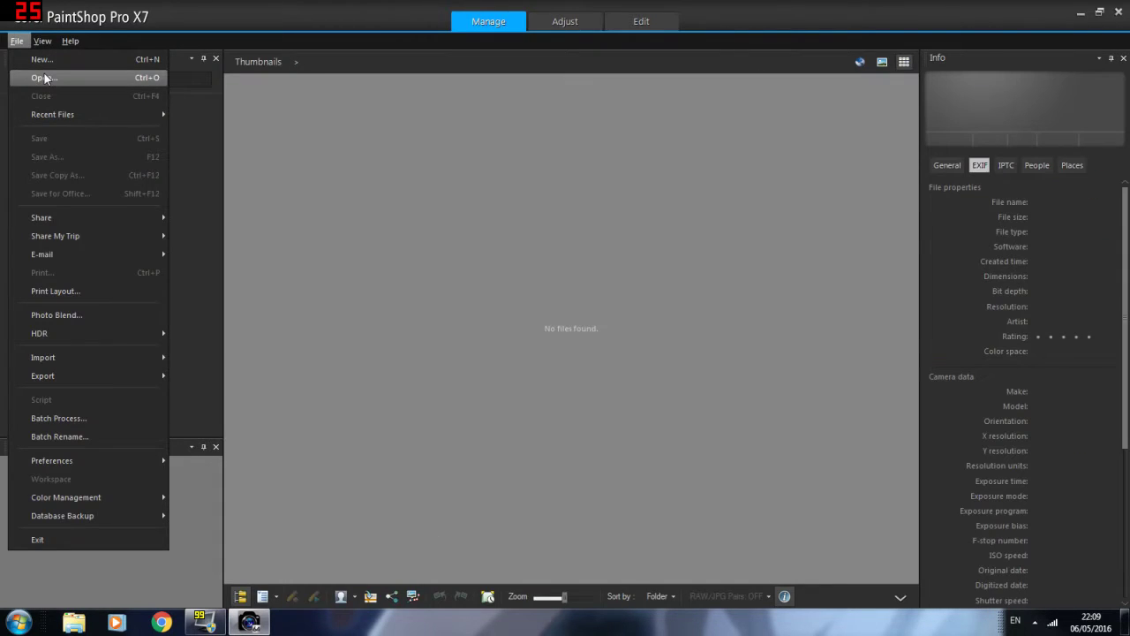
Open the Tsuna image from the Tsuna folder on the Desktop
{"action": "left_click", "coordinate": [45, 77]}
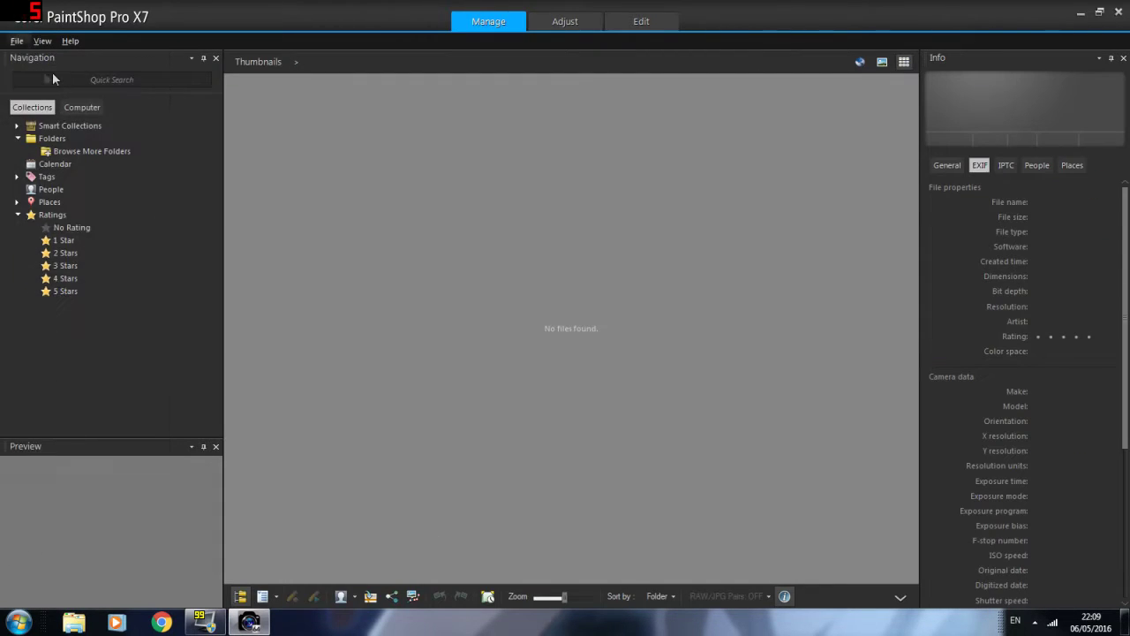
{"action": "left_click", "coordinate": [403, 204]}
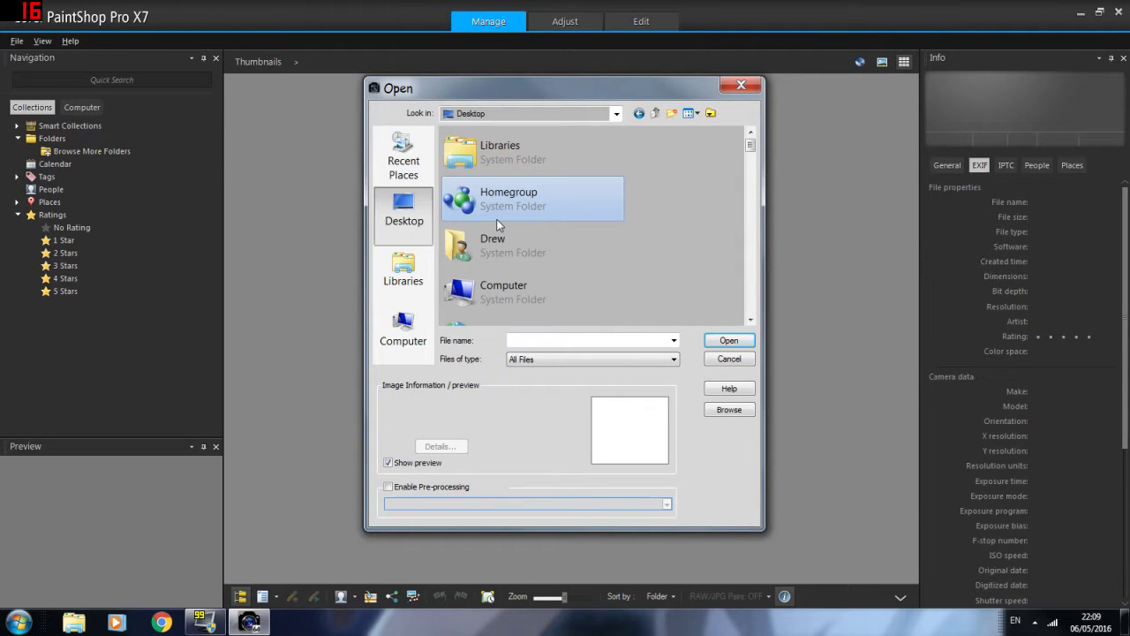
{"action": "scroll", "coordinate": [498, 226], "scroll_direction": "down", "scroll_amount": 5}
{"action": "double_click", "coordinate": [504, 199]}
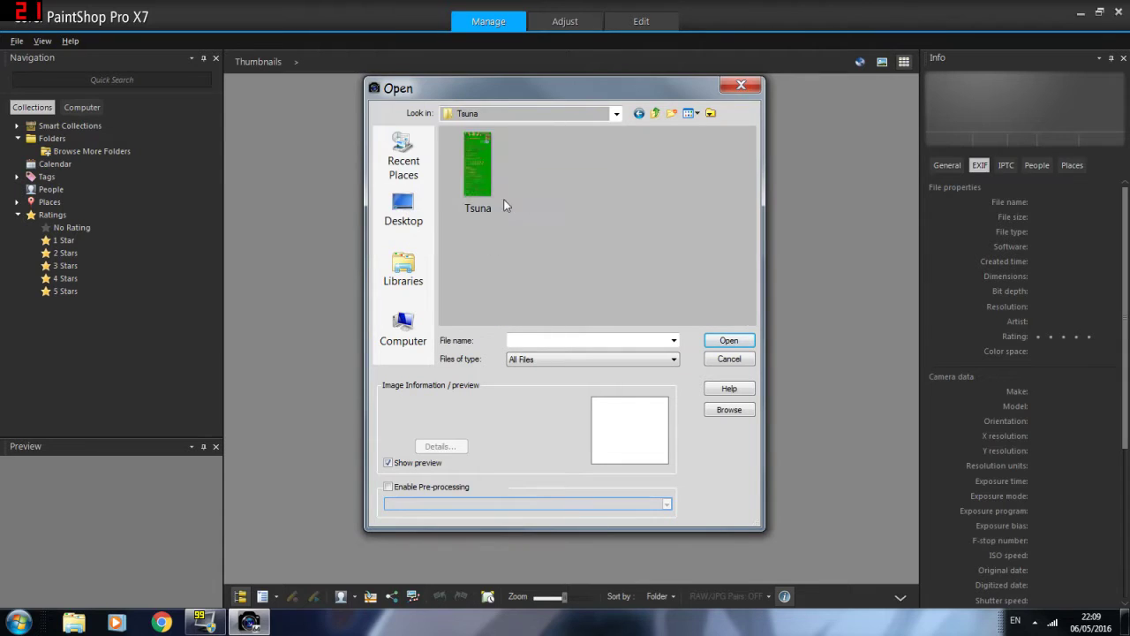
{"action": "left_click", "coordinate": [504, 202]}
{"action": "left_click", "coordinate": [728, 340]}
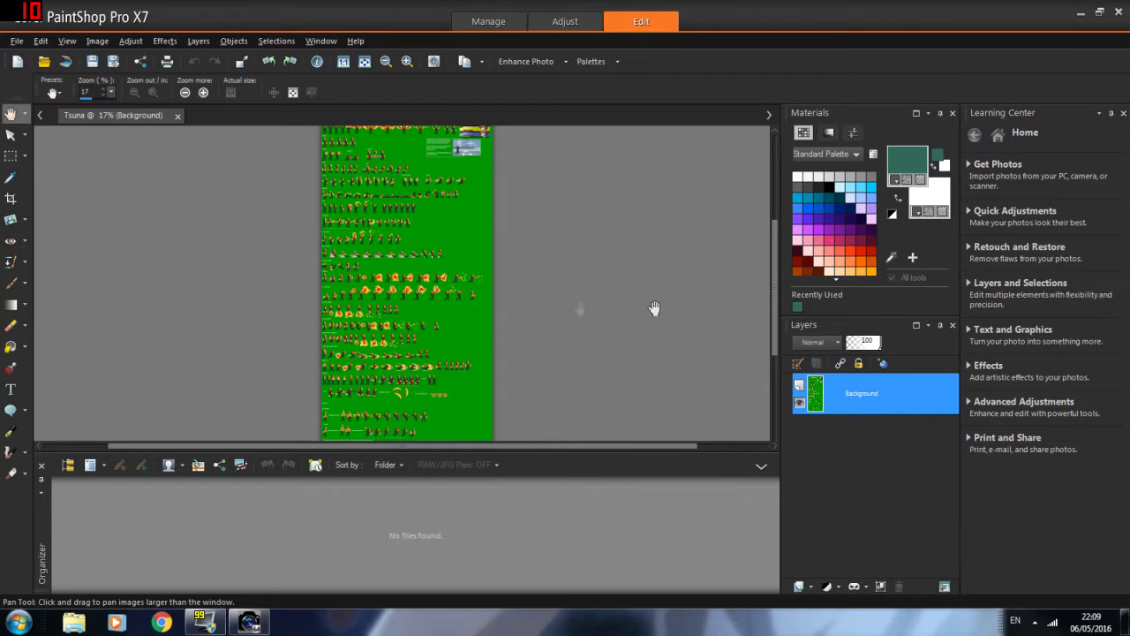
{"action": "scroll", "coordinate": [560, 319], "scroll_direction": "up", "scroll_amount": 3}
{"action": "scroll", "coordinate": [525, 320], "scroll_direction": "up", "scroll_amount": 2}
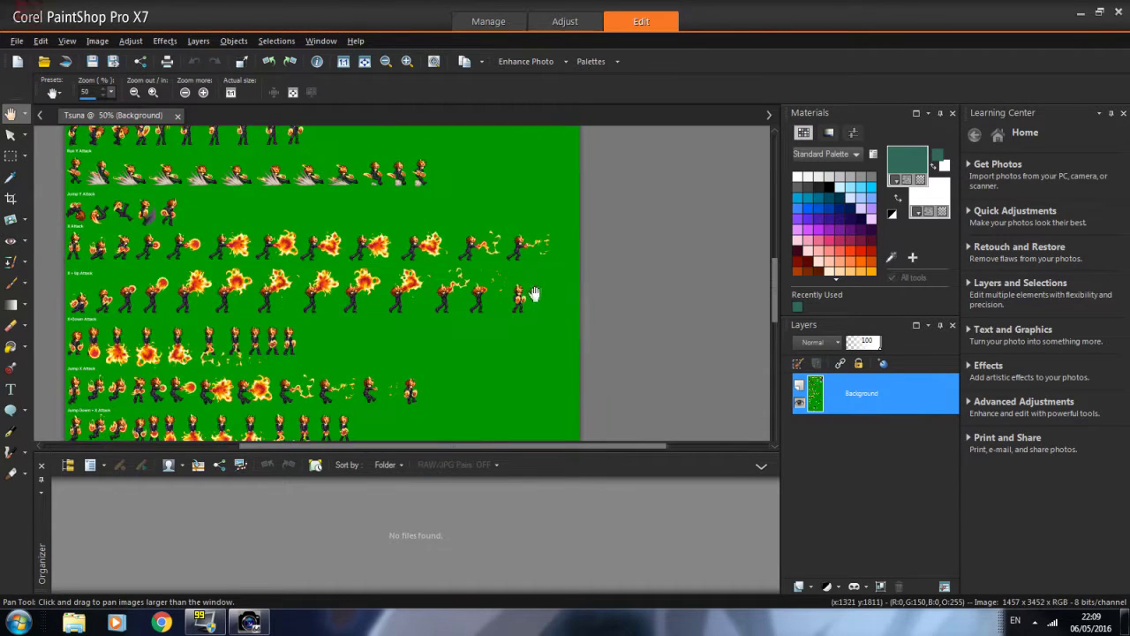
{"action": "left_click_drag", "start_coordinate": [779, 279], "coordinate": [766, 183]}
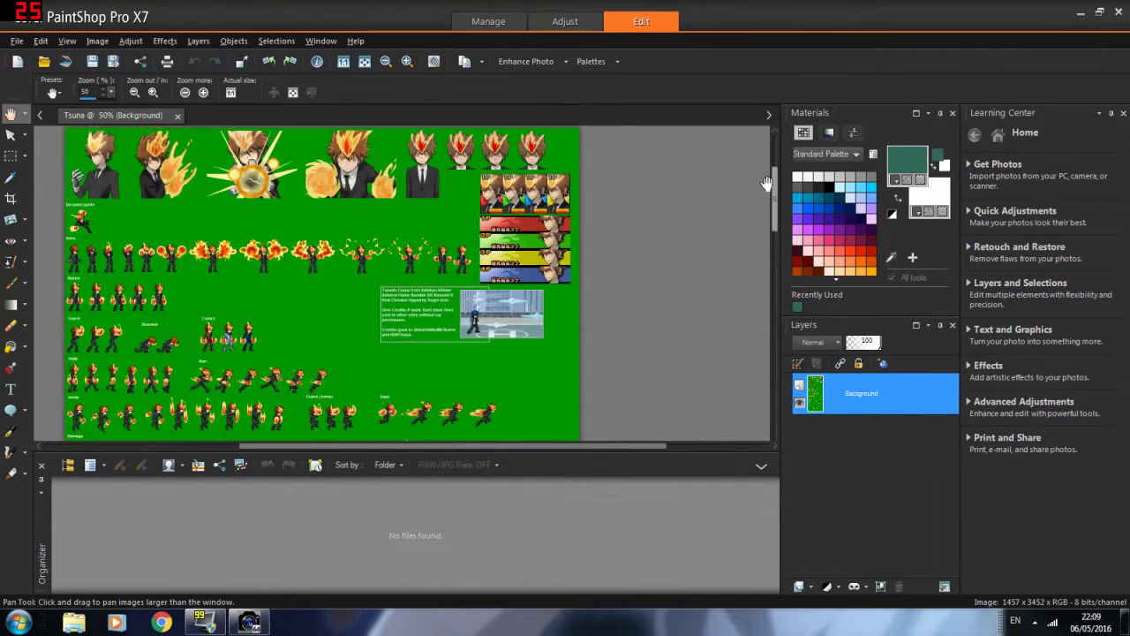
{"action": "scroll", "coordinate": [451, 344], "scroll_direction": "up", "scroll_amount": 4}
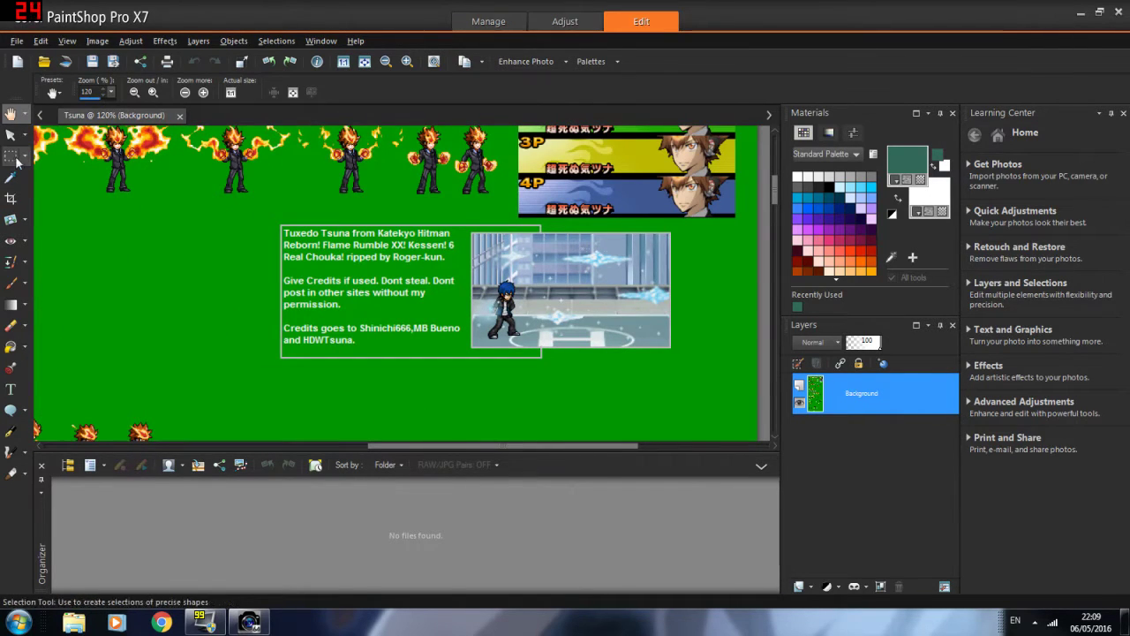
Select the credits box and clear it to white
{"action": "key", "text": "s"}
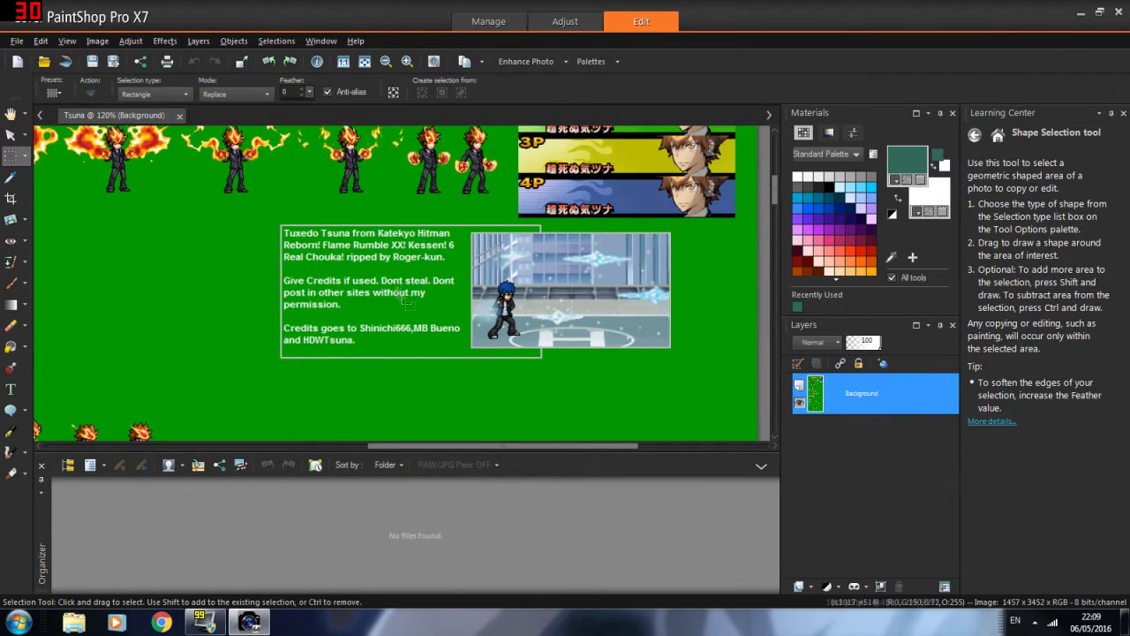
{"action": "scroll", "coordinate": [404, 296], "scroll_direction": "down", "scroll_amount": 3}
{"action": "scroll", "coordinate": [403, 271], "scroll_direction": "up", "scroll_amount": 3}
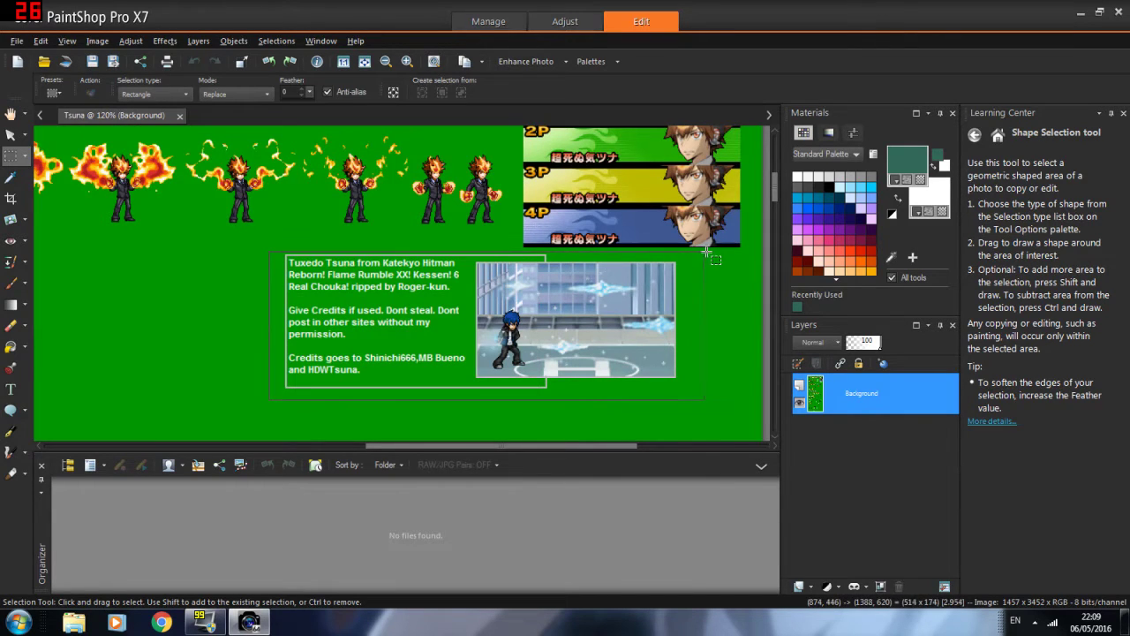
{"action": "left_click_drag", "start_coordinate": [711, 253], "coordinate": [268, 399]}
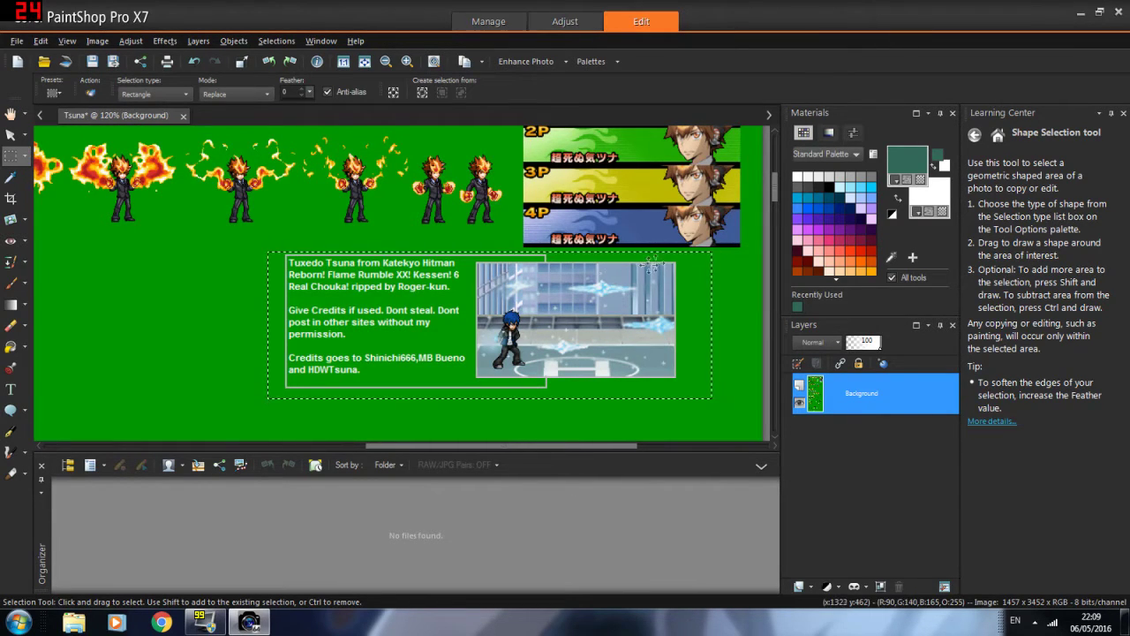
{"action": "key", "text": "Delete"}
Select the 1P–4P banner panels and clear them to white
{"action": "left_click_drag", "start_coordinate": [778, 199], "coordinate": [777, 173]}
{"action": "scroll", "coordinate": [663, 344], "scroll_direction": "down", "scroll_amount": 1}
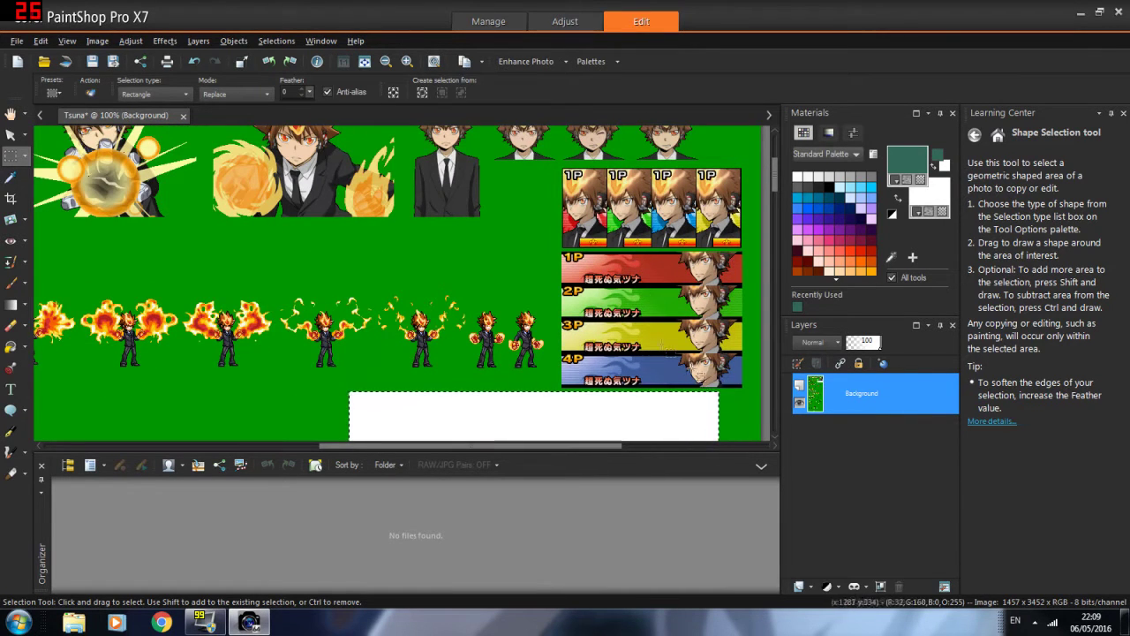
{"action": "left_click_drag", "start_coordinate": [678, 324], "coordinate": [578, 208]}
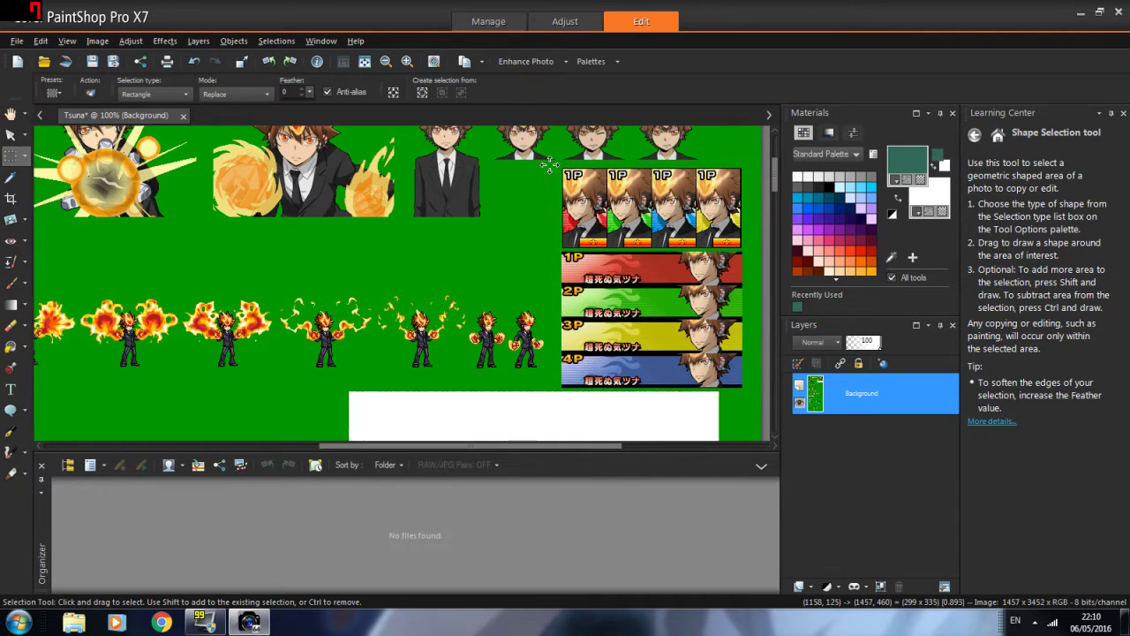
{"action": "left_click_drag", "start_coordinate": [549, 164], "coordinate": [549, 163]}
{"action": "key", "text": "Delete"}
{"action": "scroll", "coordinate": [565, 344], "scroll_direction": "down", "scroll_amount": 1}
{"action": "scroll", "coordinate": [449, 326], "scroll_direction": "up", "scroll_amount": 1}
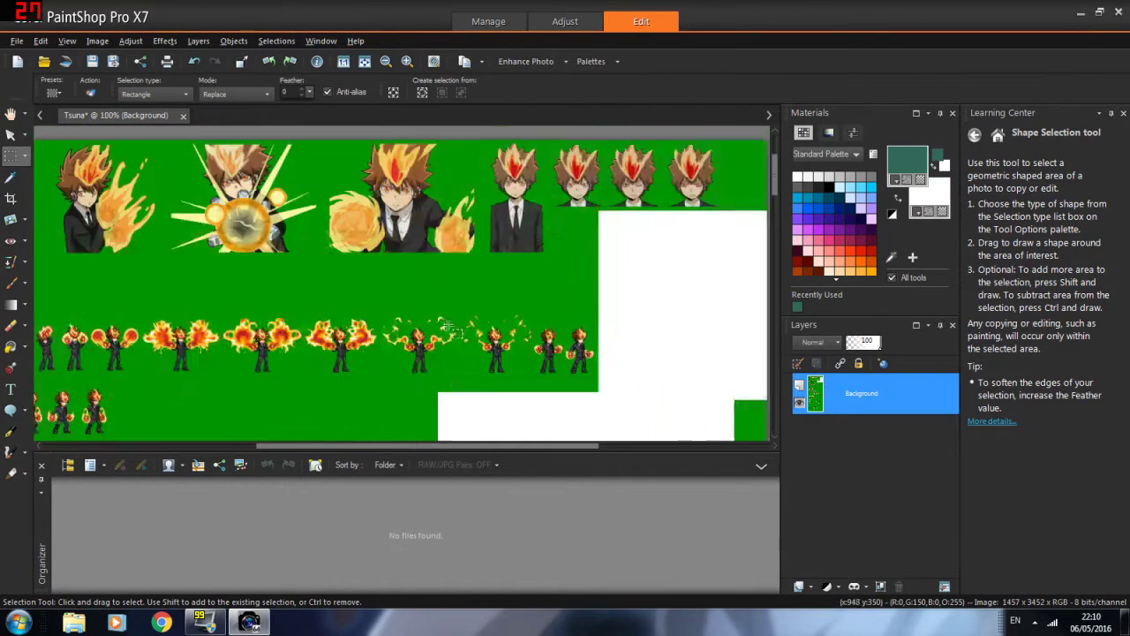
{"action": "scroll", "coordinate": [449, 326], "scroll_direction": "up", "scroll_amount": 1}
{"action": "left_click_drag", "start_coordinate": [579, 281], "coordinate": [583, 282]}
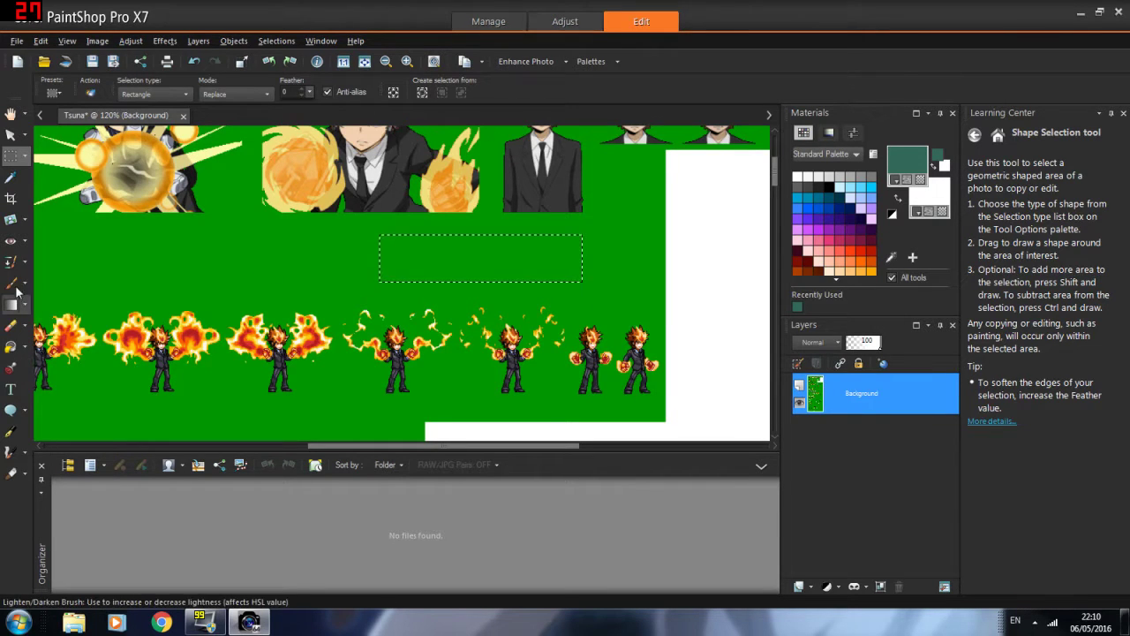
Sample the sheet's green background as the paint colour
{"action": "left_click", "coordinate": [11, 177]}
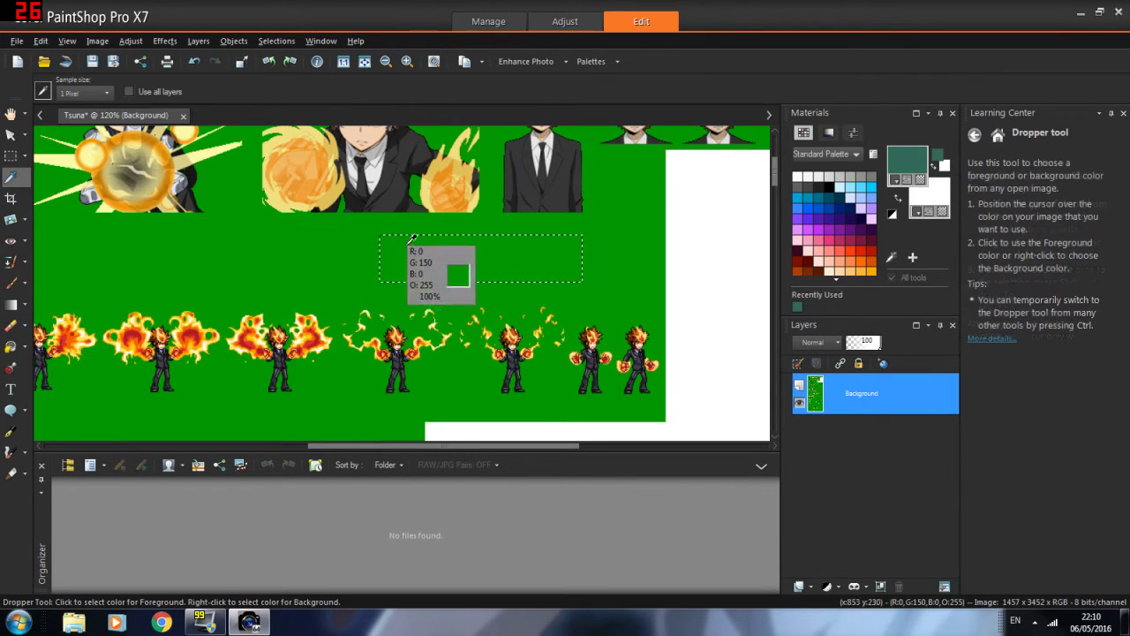
{"action": "left_click", "coordinate": [473, 247]}
{"action": "left_click", "coordinate": [11, 154]}
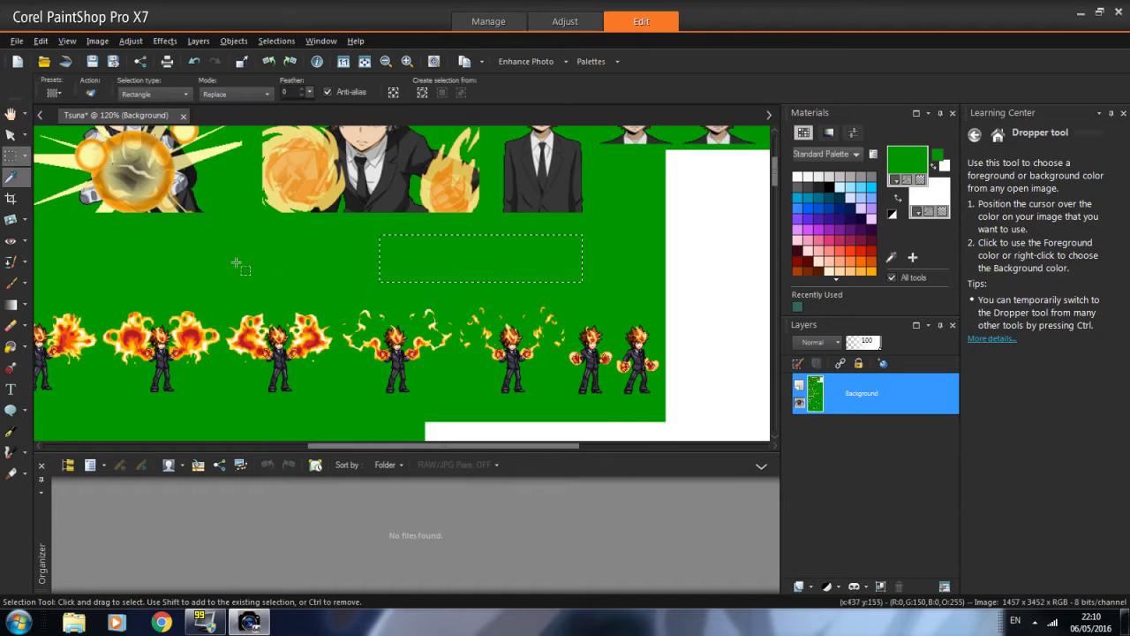
{"action": "left_click_drag", "start_coordinate": [646, 260], "coordinate": [646, 261]}
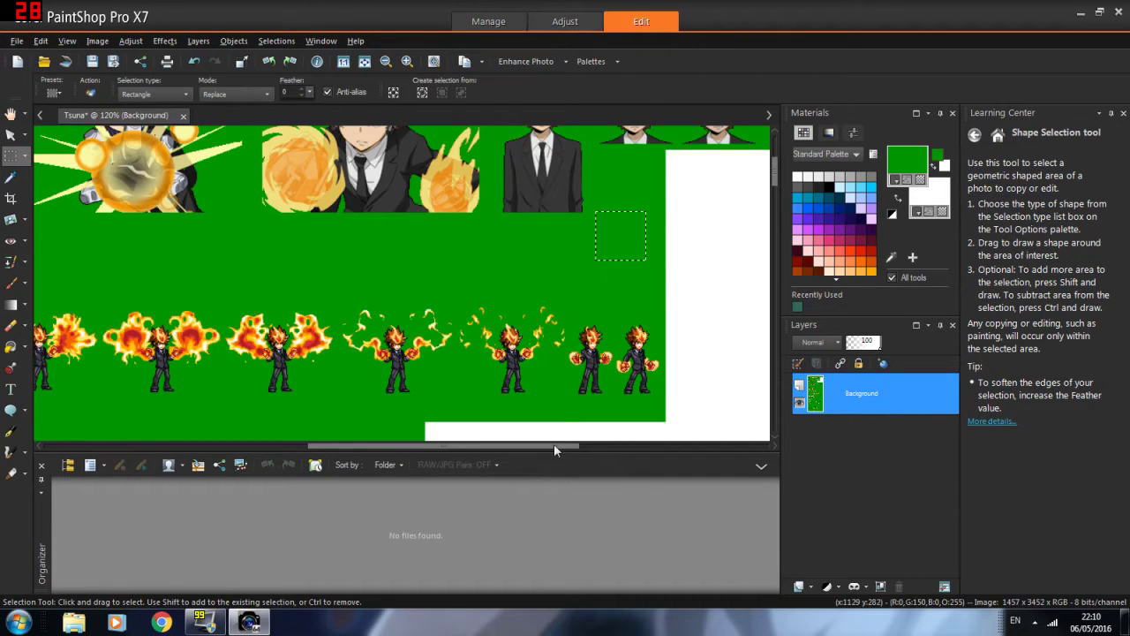
Select the white area at the lower right of the sheet
{"action": "scroll", "coordinate": [606, 398], "scroll_direction": "down", "scroll_amount": 2}
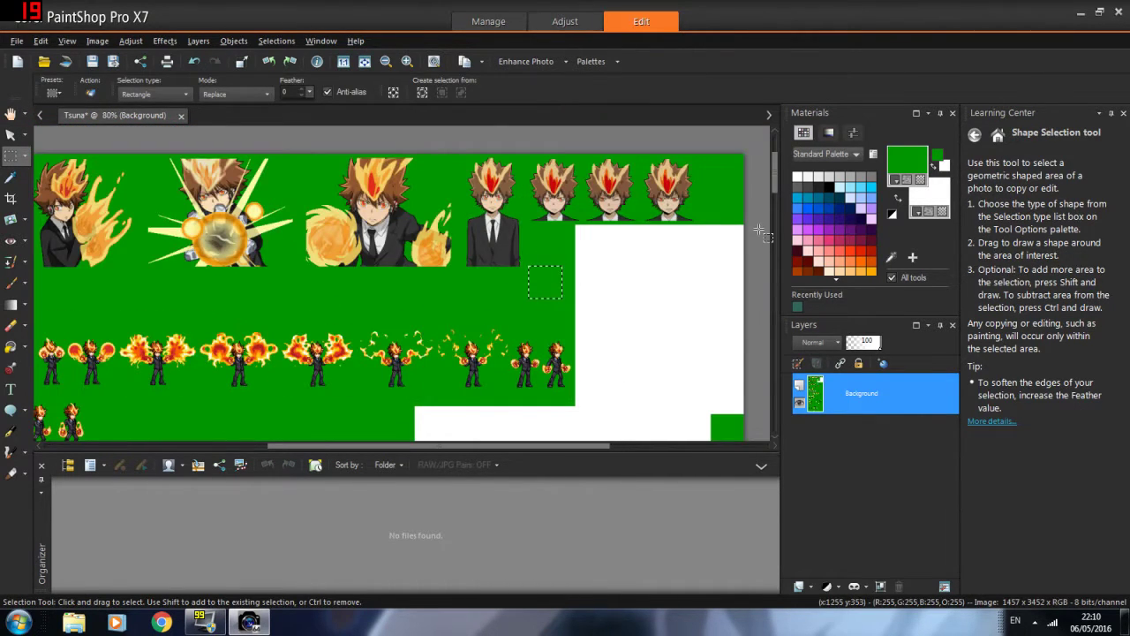
{"action": "scroll", "coordinate": [759, 231], "scroll_direction": "down", "scroll_amount": 1}
{"action": "scroll", "coordinate": [777, 185], "scroll_direction": "down", "scroll_amount": 1}
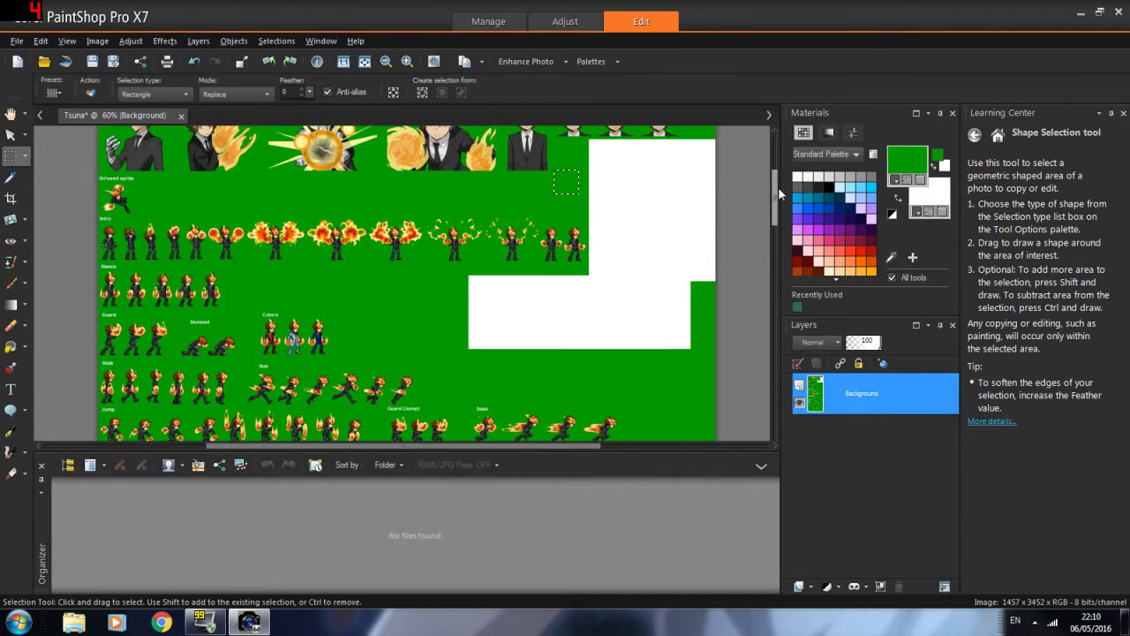
{"action": "scroll", "coordinate": [785, 189], "scroll_direction": "up", "scroll_amount": 1}
{"action": "scroll", "coordinate": [778, 181], "scroll_direction": "up", "scroll_amount": 1}
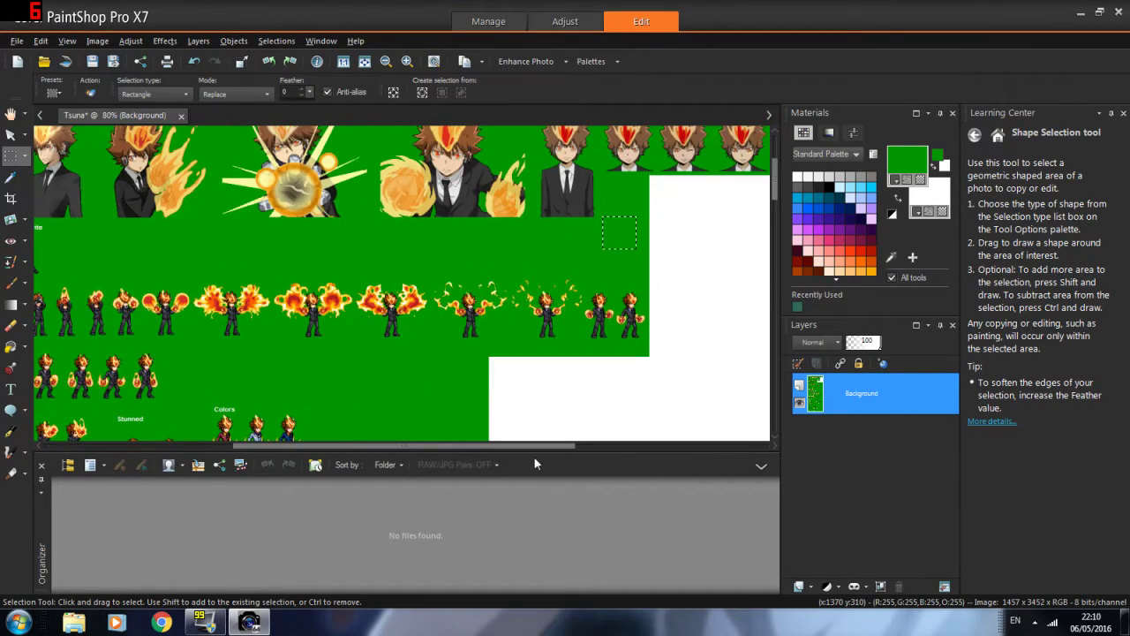
{"action": "left_click_drag", "start_coordinate": [540, 449], "coordinate": [591, 447]}
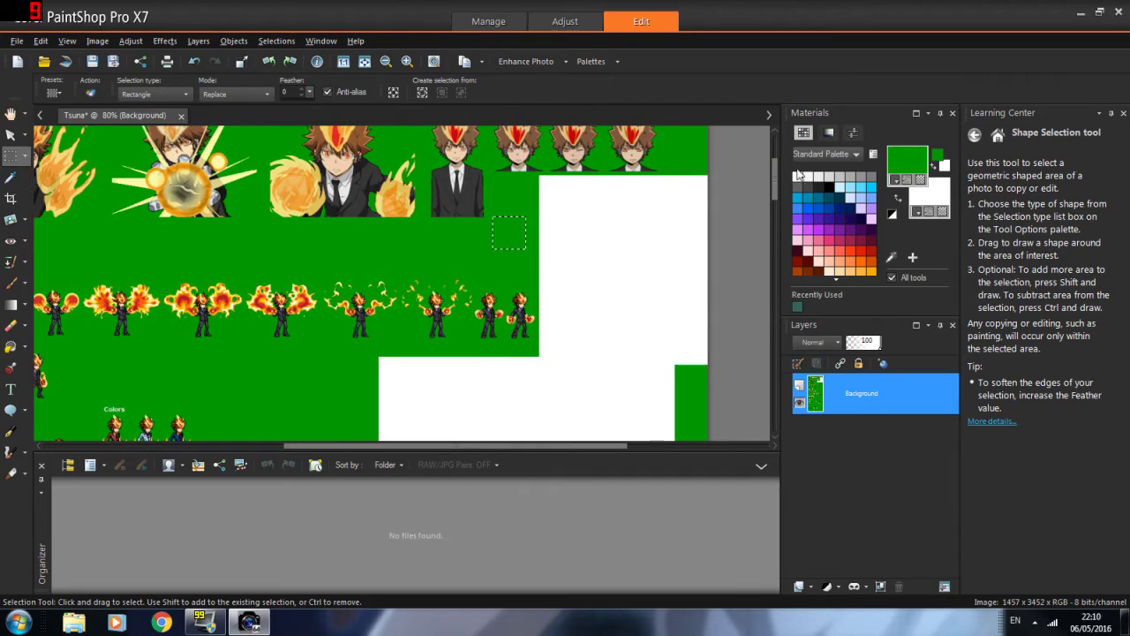
{"action": "scroll", "coordinate": [775, 184], "scroll_direction": "down", "scroll_amount": 1}
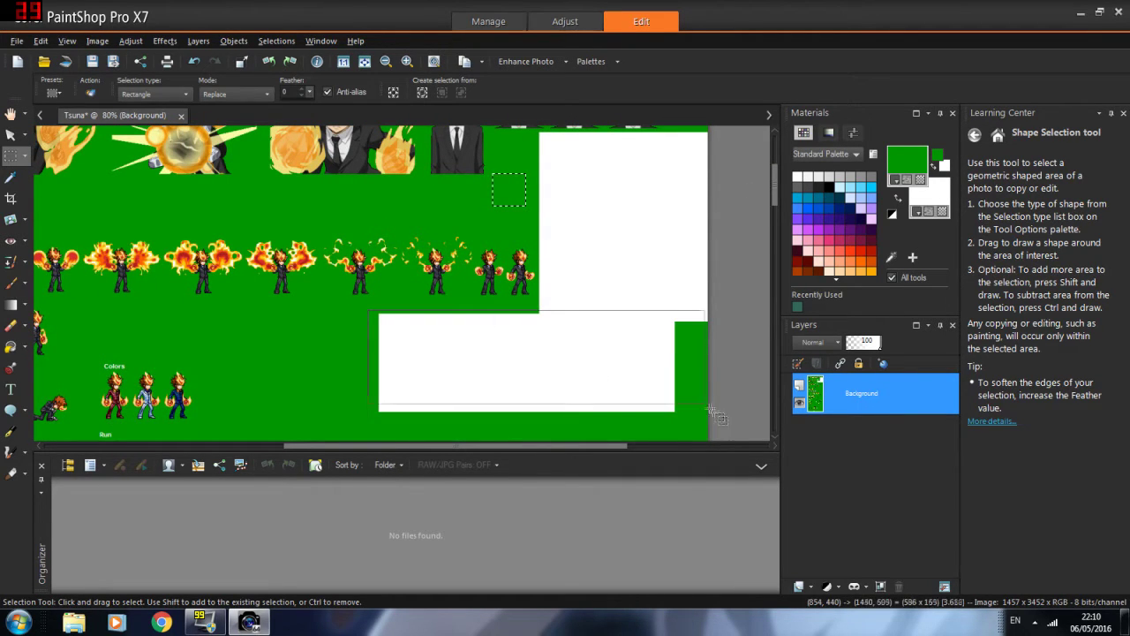
{"action": "left_click_drag", "start_coordinate": [724, 419], "coordinate": [724, 419]}
{"action": "left_click", "coordinate": [11, 346]}
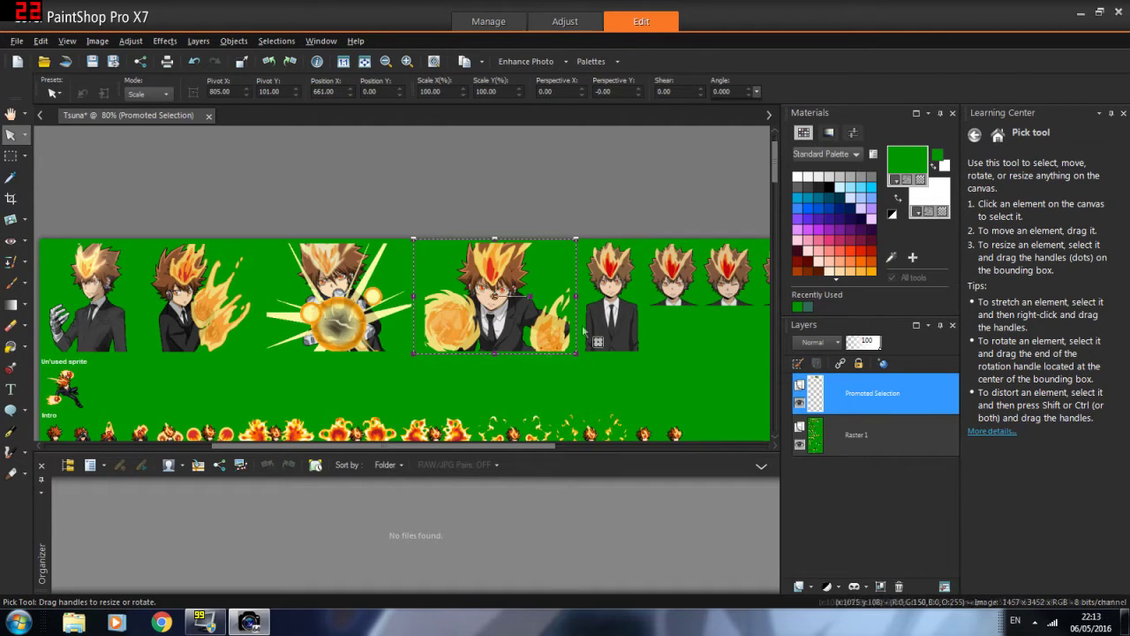
Cut the fire-punch portrait out of Raster 1, leaving a transparent gap
{"action": "key", "text": "ctrl+d"}
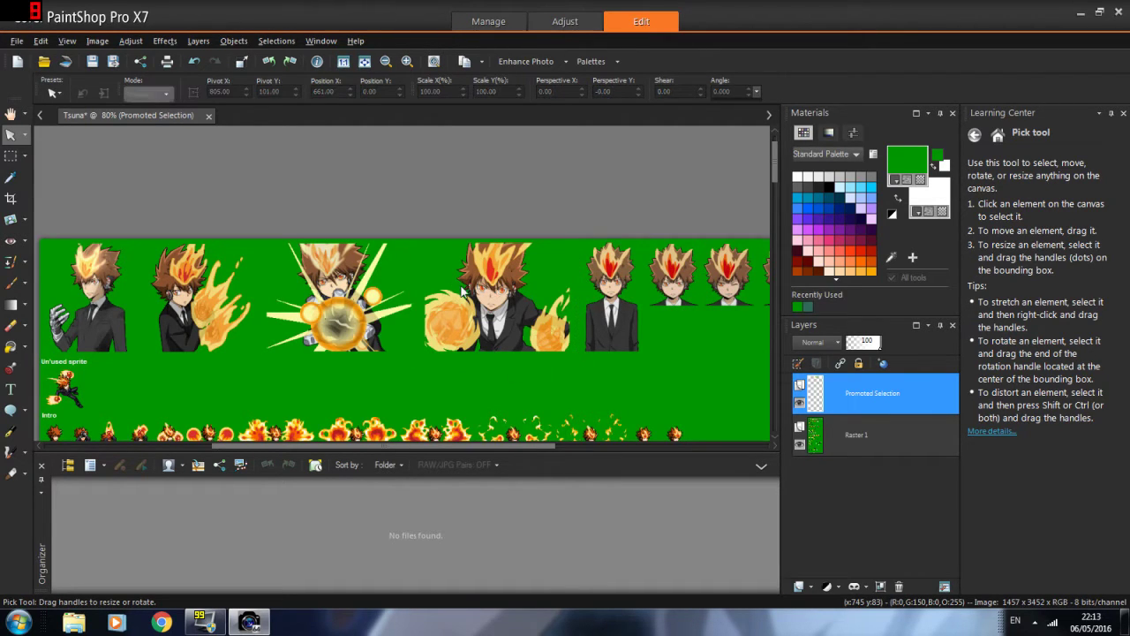
{"action": "left_click", "coordinate": [11, 156]}
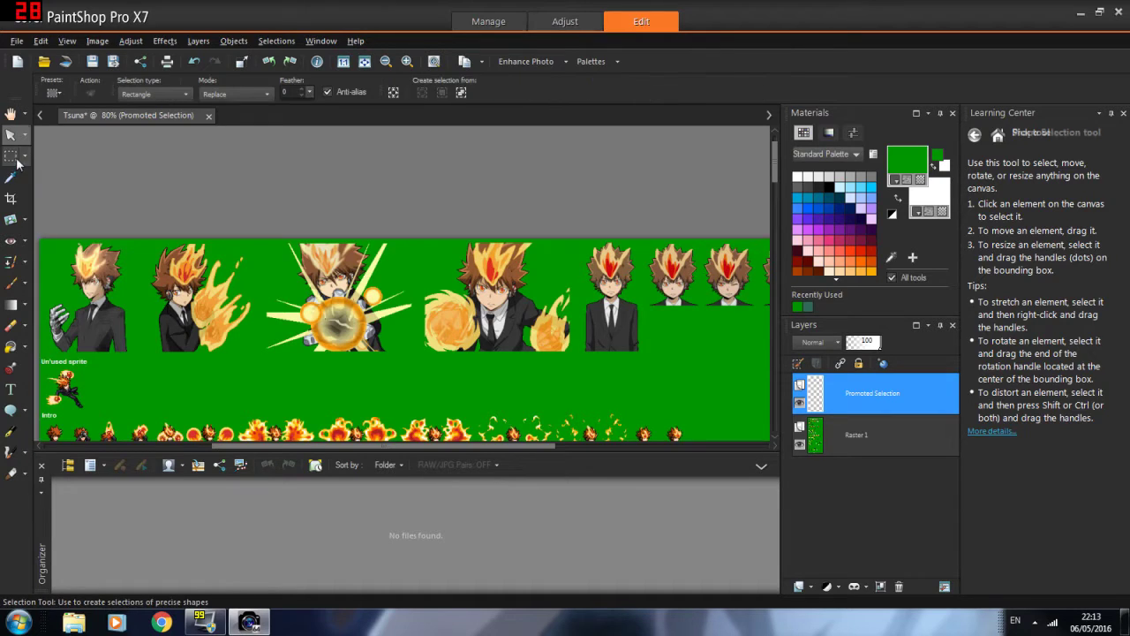
{"action": "left_click_drag", "start_coordinate": [421, 355], "coordinate": [575, 205]}
{"action": "left_click", "coordinate": [852, 435]}
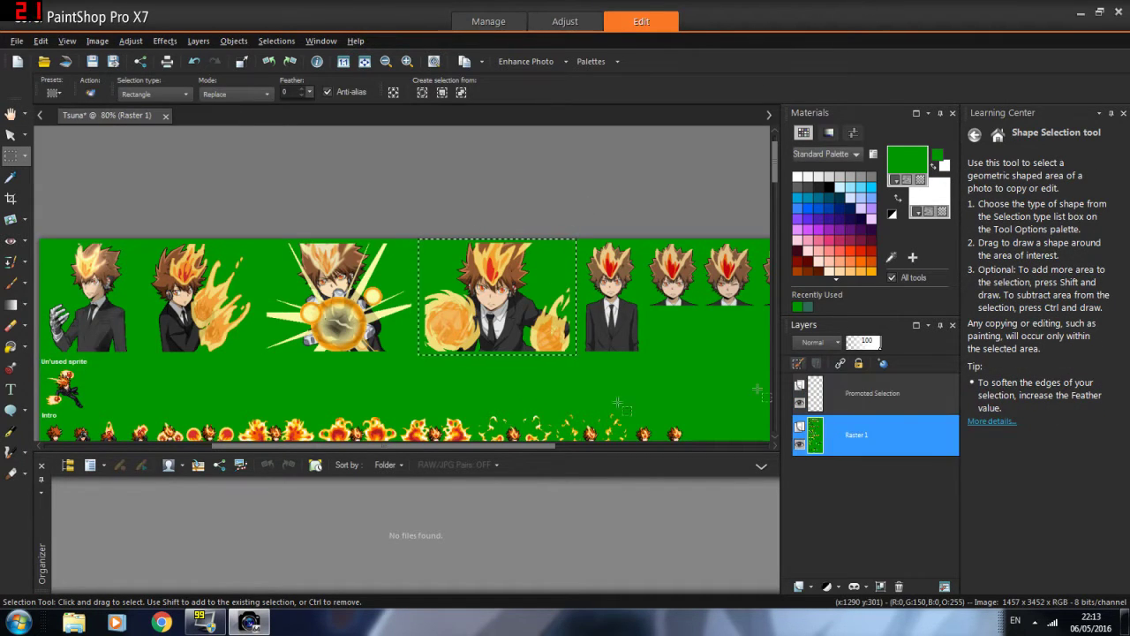
{"action": "key", "text": "ctrl+x"}
Delete the Promoted Selection layer, confirming with Yes
{"action": "left_click", "coordinate": [835, 388]}
{"action": "right_click", "coordinate": [843, 390]}
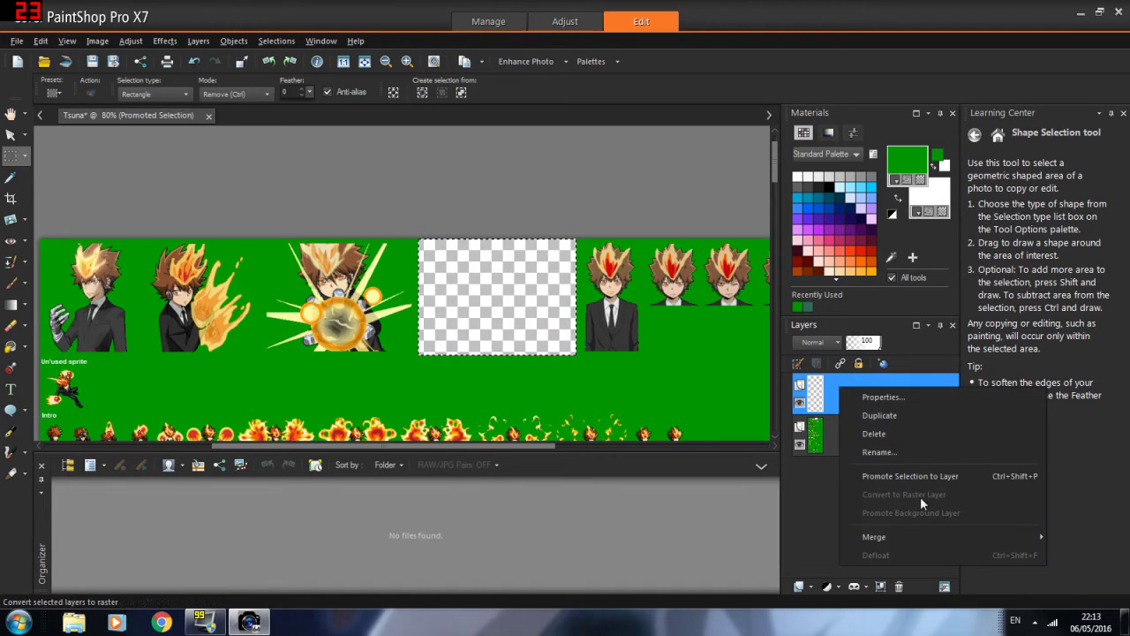
{"action": "key", "text": "Escape"}
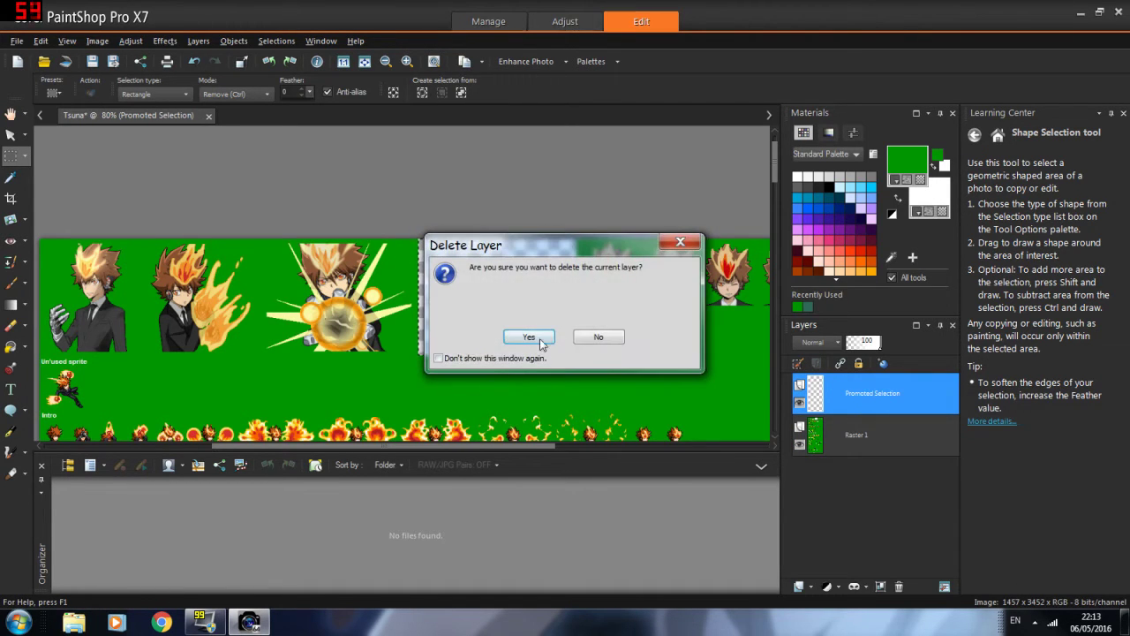
{"action": "left_click", "coordinate": [528, 337]}
Create a new 120 × 140 image and paste the portrait into it
{"action": "left_click", "coordinate": [17, 41]}
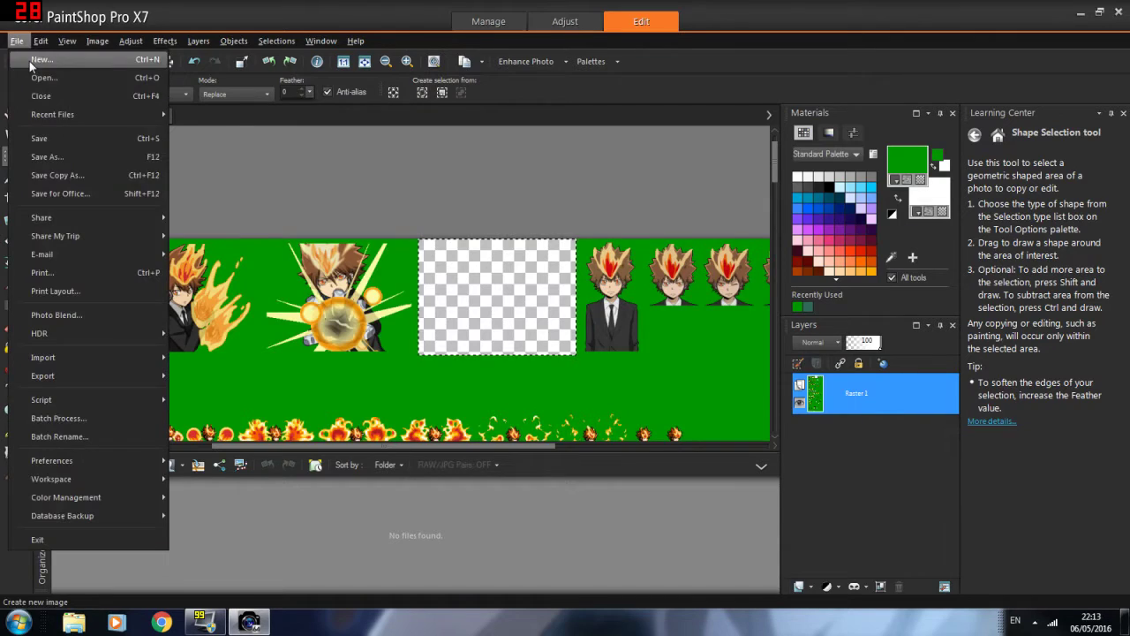
{"action": "left_click", "coordinate": [39, 59]}
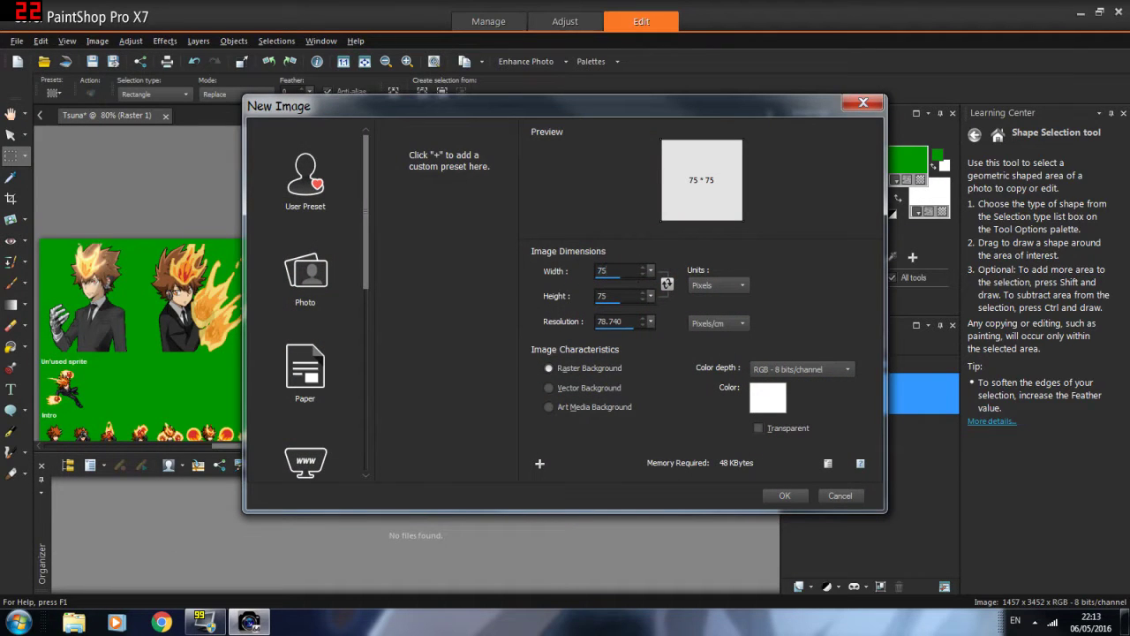
{"action": "type", "text": "120"}
{"action": "key", "text": "Tab"}
{"action": "type", "text": "140"}
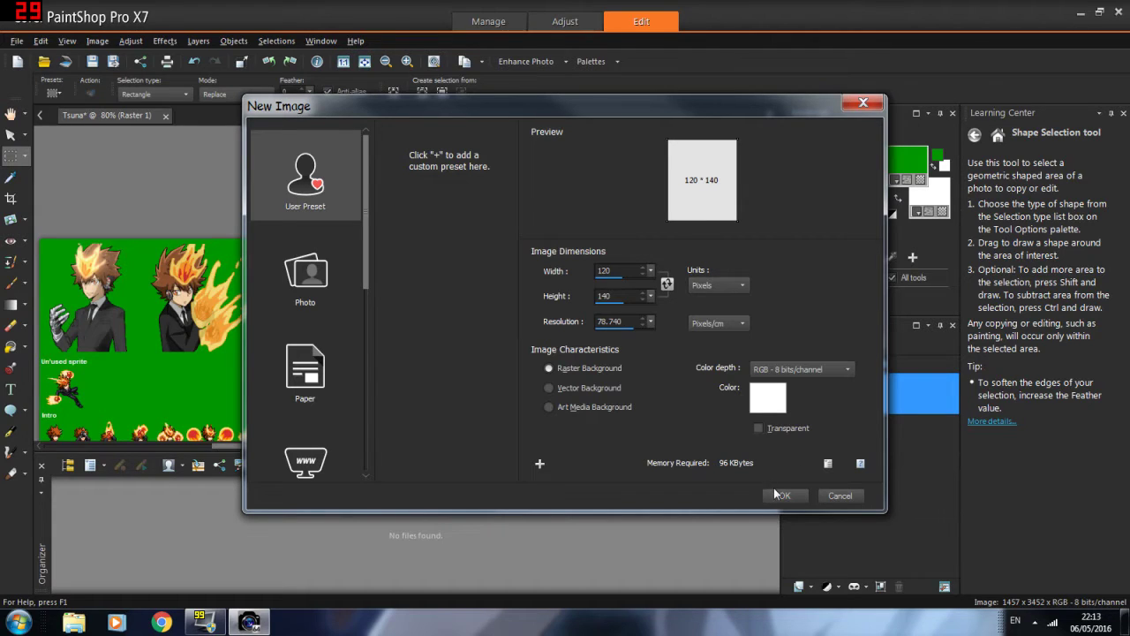
{"action": "key", "text": "ctrl+l"}
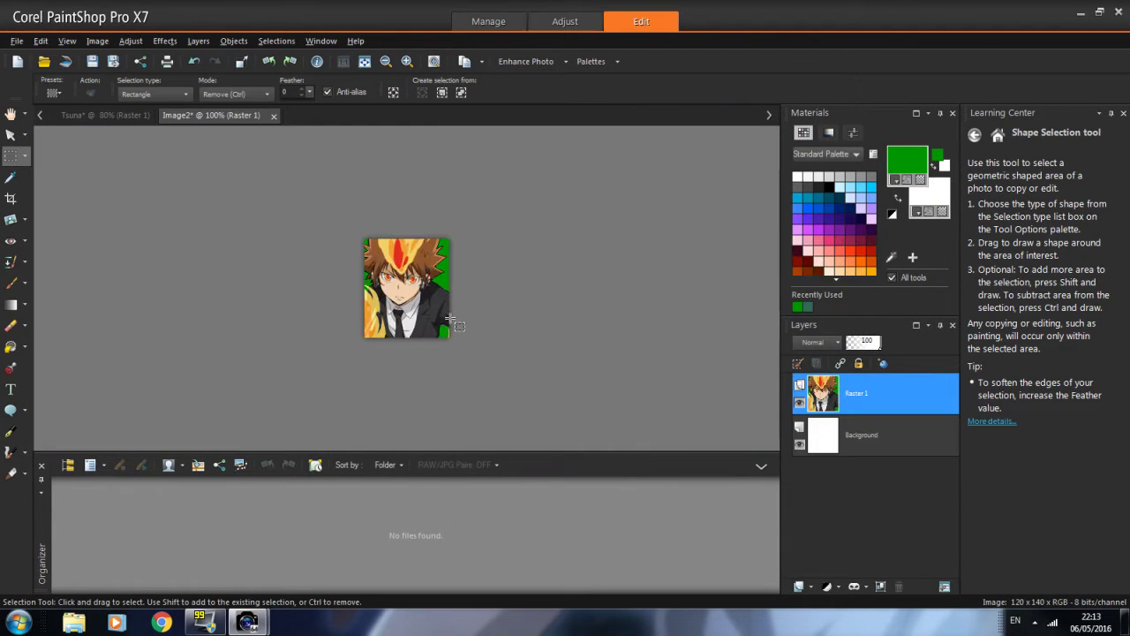
{"action": "scroll", "coordinate": [442, 309], "scroll_direction": "down", "scroll_amount": 2}
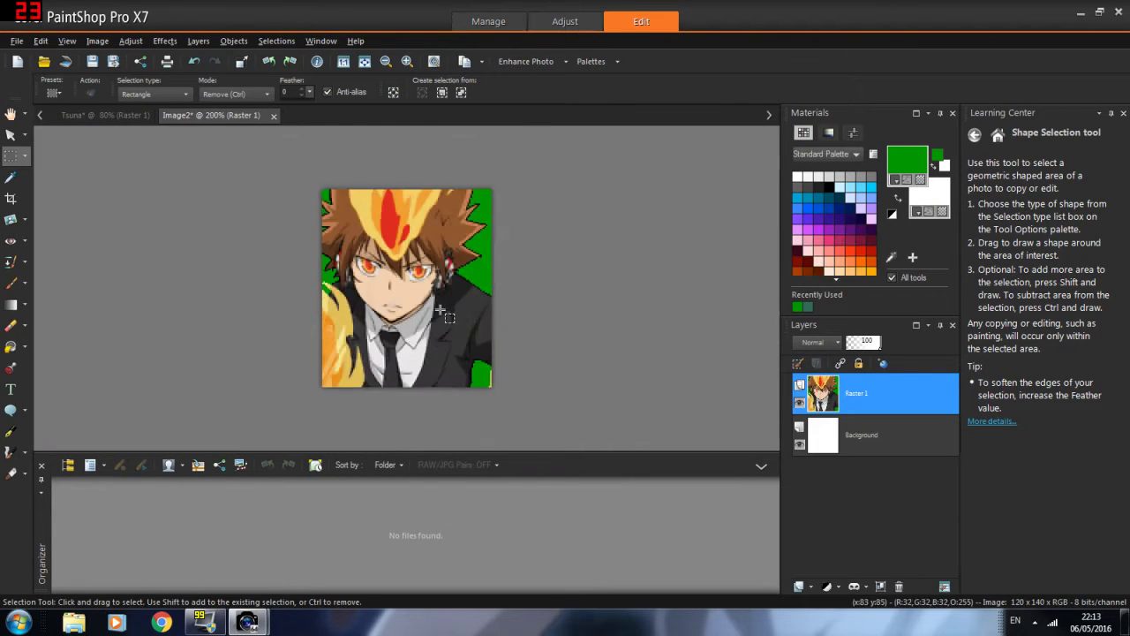
Shrink the portrait to about 78% and position it to fit the frame
{"action": "left_click", "coordinate": [11, 135]}
{"action": "left_click_drag", "start_coordinate": [260, 179], "coordinate": [323, 224]}
{"action": "left_click_drag", "start_coordinate": [388, 287], "coordinate": [387, 259]}
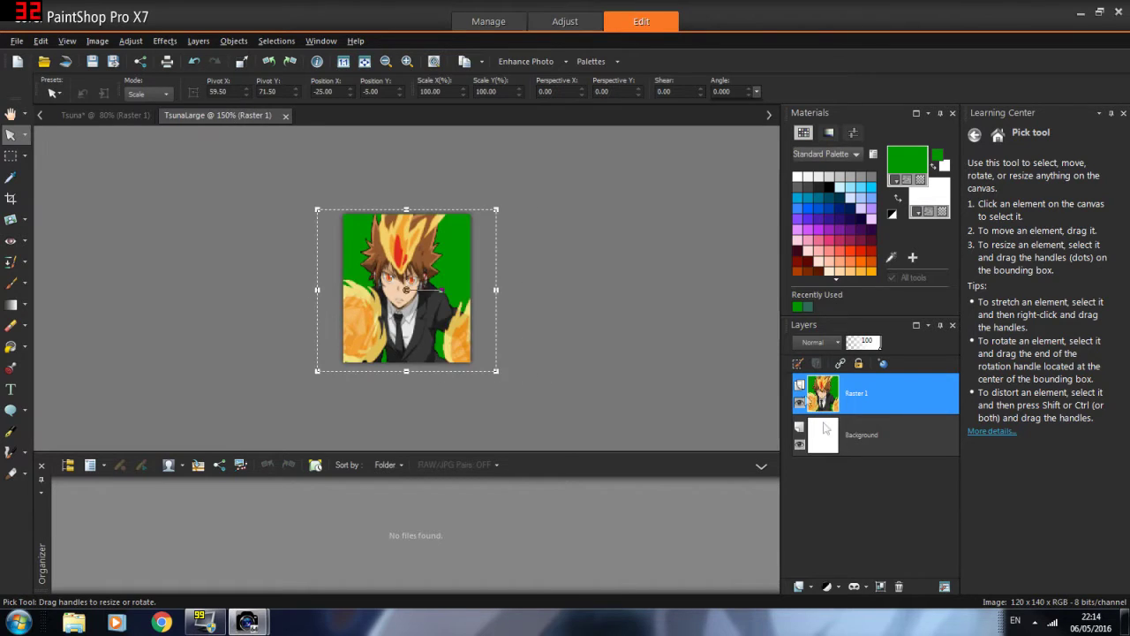
Delete the white Background layer
{"action": "left_click", "coordinate": [861, 434]}
{"action": "right_click", "coordinate": [861, 434]}
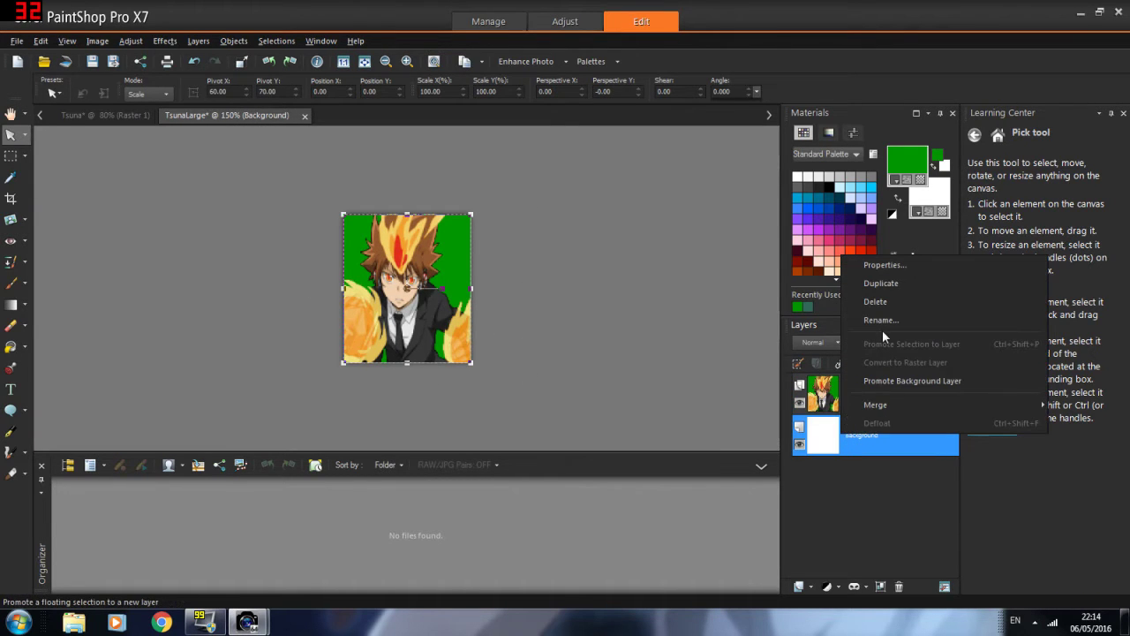
{"action": "left_click", "coordinate": [885, 302]}
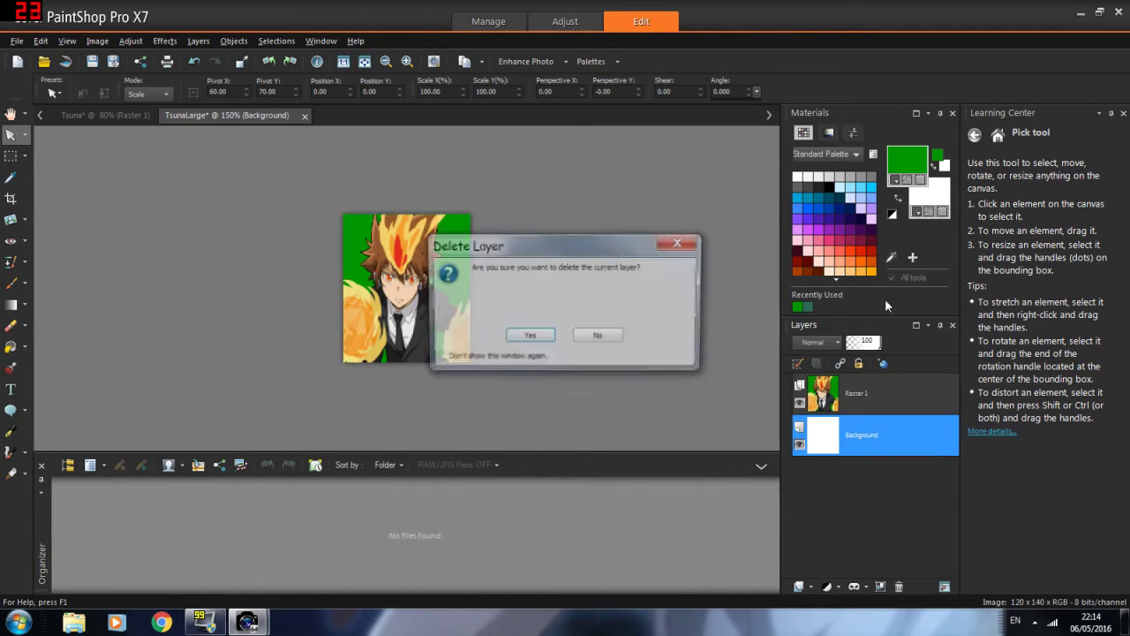
{"action": "left_click", "coordinate": [529, 338]}
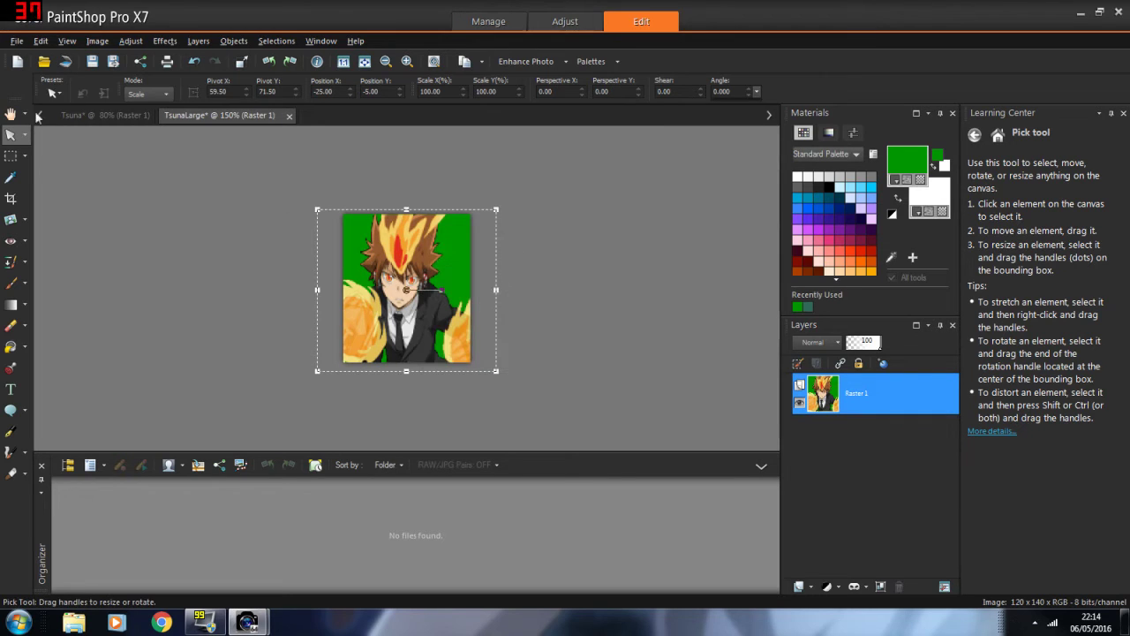
Save the image as TsunaLarge.png, overwriting the existing file, then return to the Tsuna sheet
{"action": "left_click", "coordinate": [16, 41]}
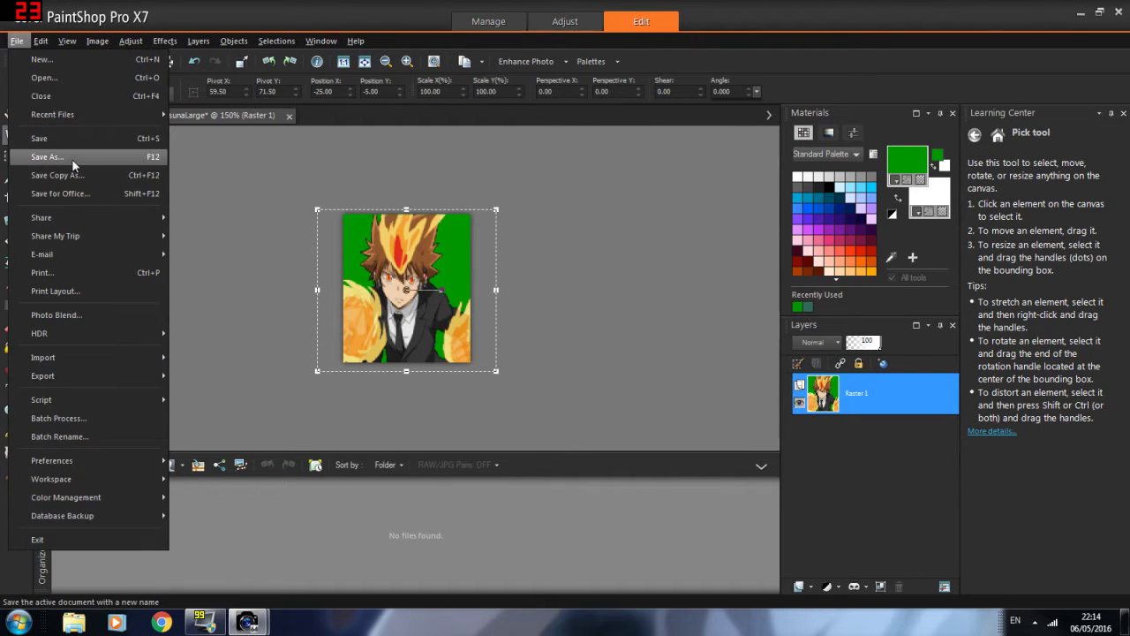
{"action": "left_click", "coordinate": [72, 158]}
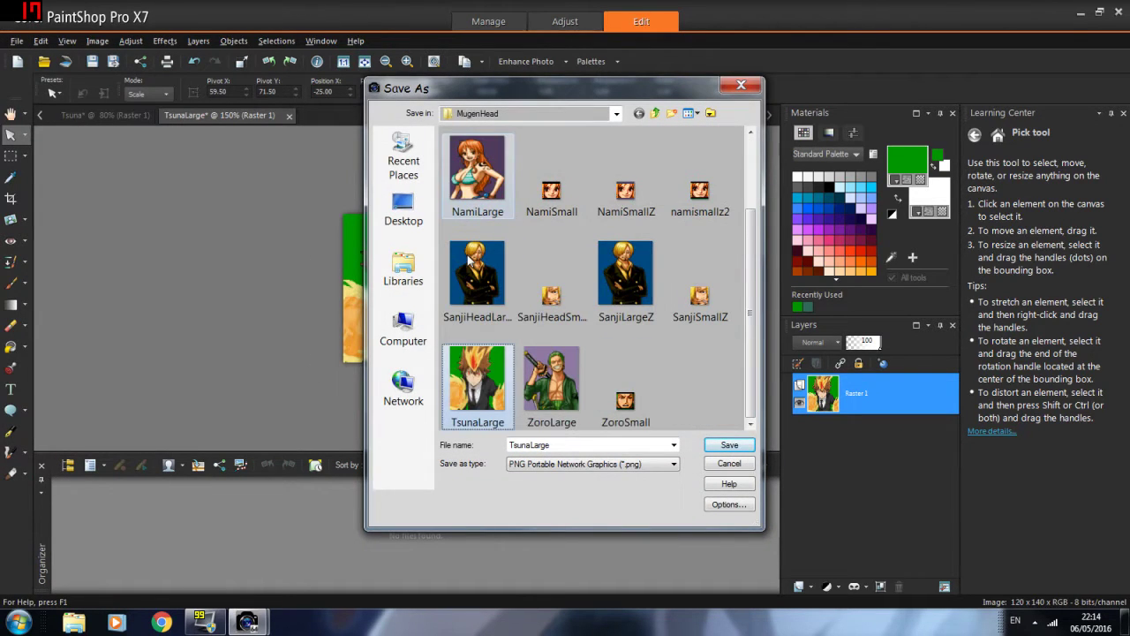
{"action": "key", "text": "Return"}
{"action": "left_click", "coordinate": [578, 354]}
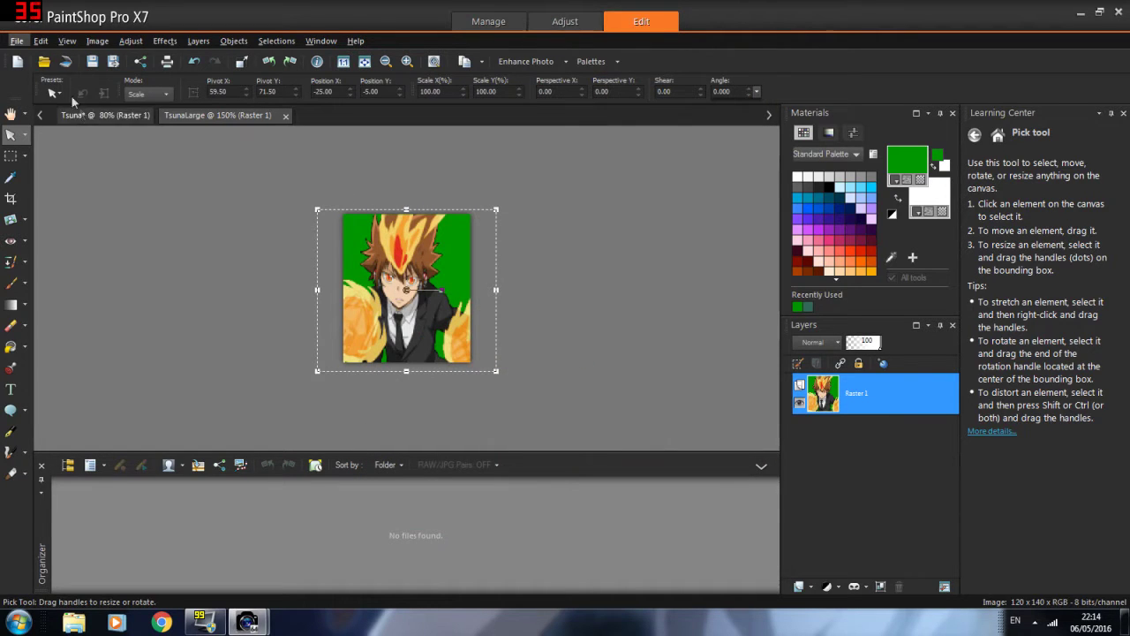
{"action": "left_click", "coordinate": [16, 40]}
{"action": "left_click", "coordinate": [72, 158]}
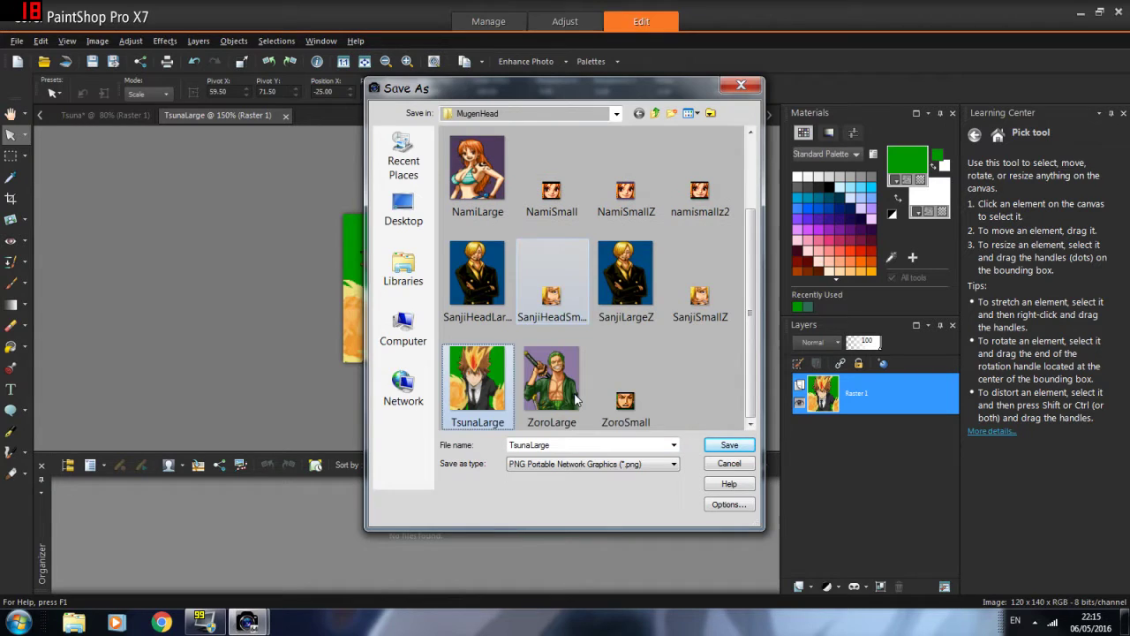
{"action": "left_click", "coordinate": [730, 444]}
{"action": "left_click", "coordinate": [592, 350]}
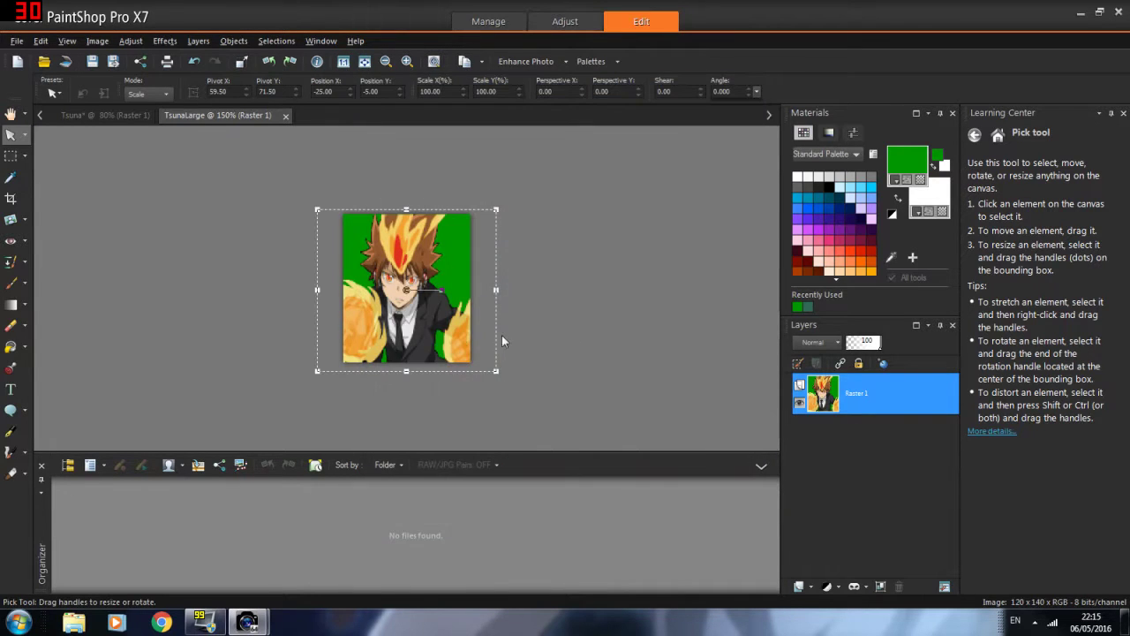
{"action": "left_click", "coordinate": [93, 115]}
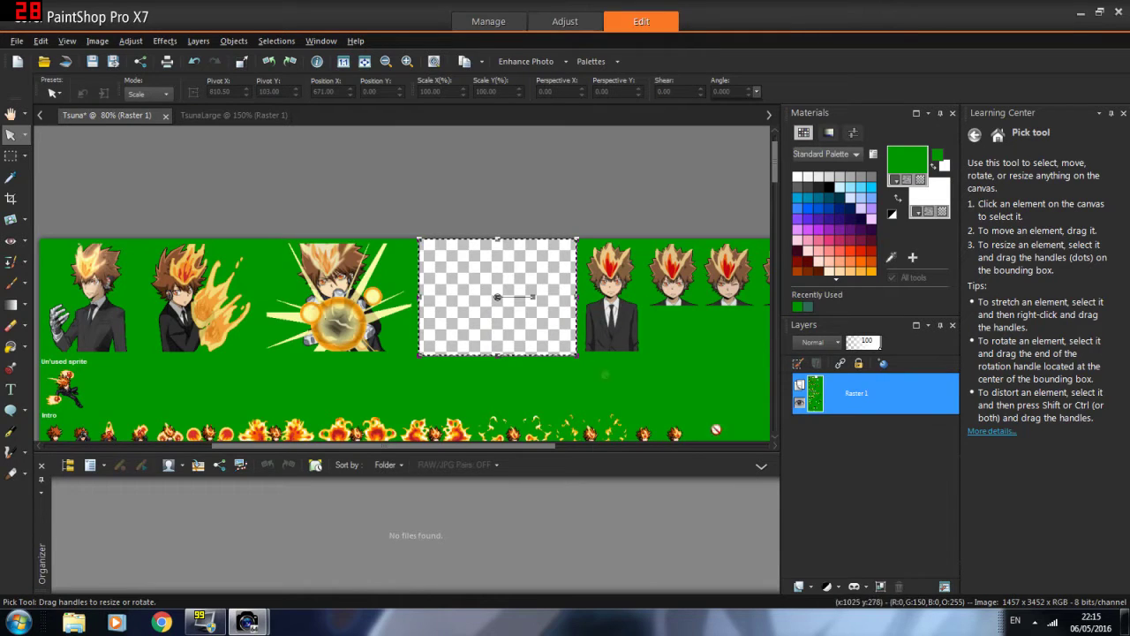
Flood-fill the transparent top-row gap with green, then select the second red-haired head
{"action": "left_click", "coordinate": [11, 155]}
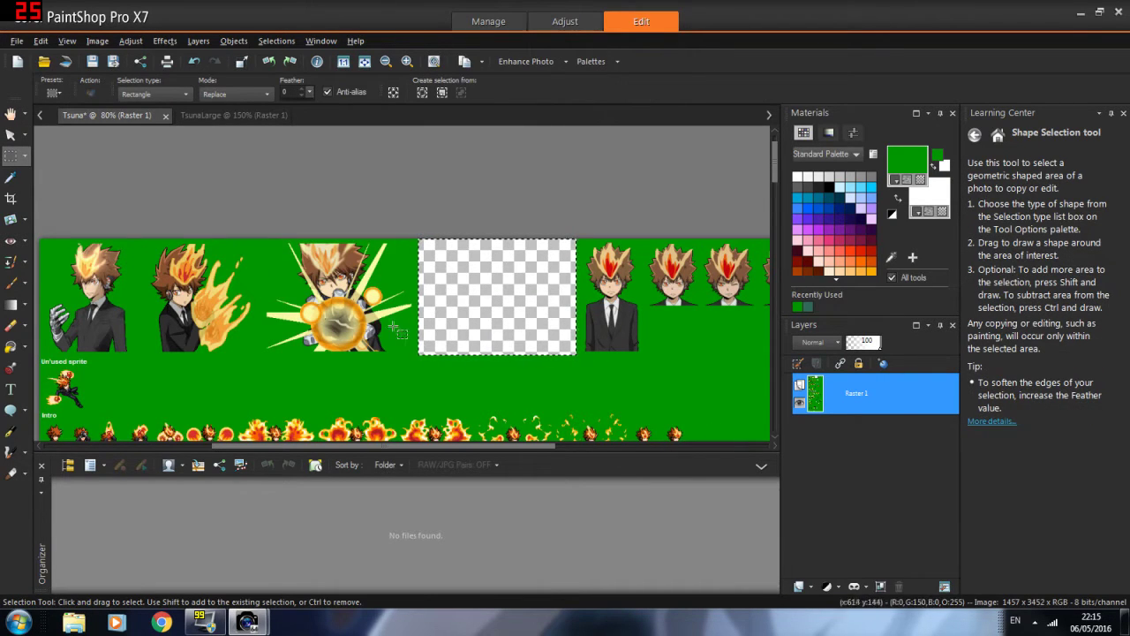
{"action": "left_click_drag", "start_coordinate": [771, 165], "coordinate": [778, 180]}
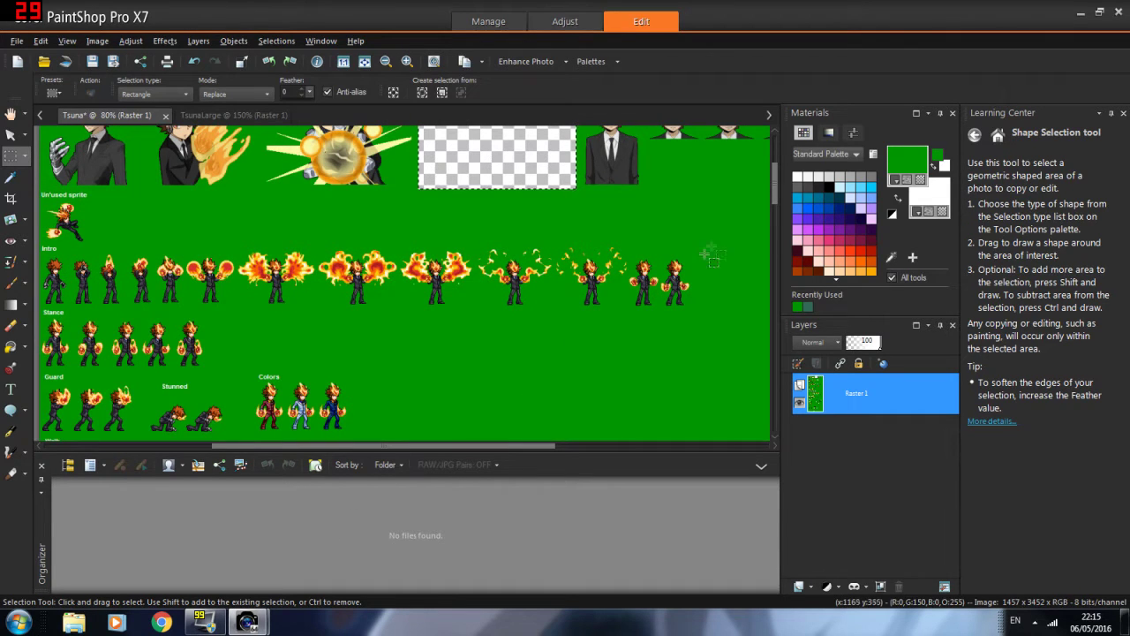
{"action": "scroll", "coordinate": [547, 188], "scroll_direction": "up", "scroll_amount": 3}
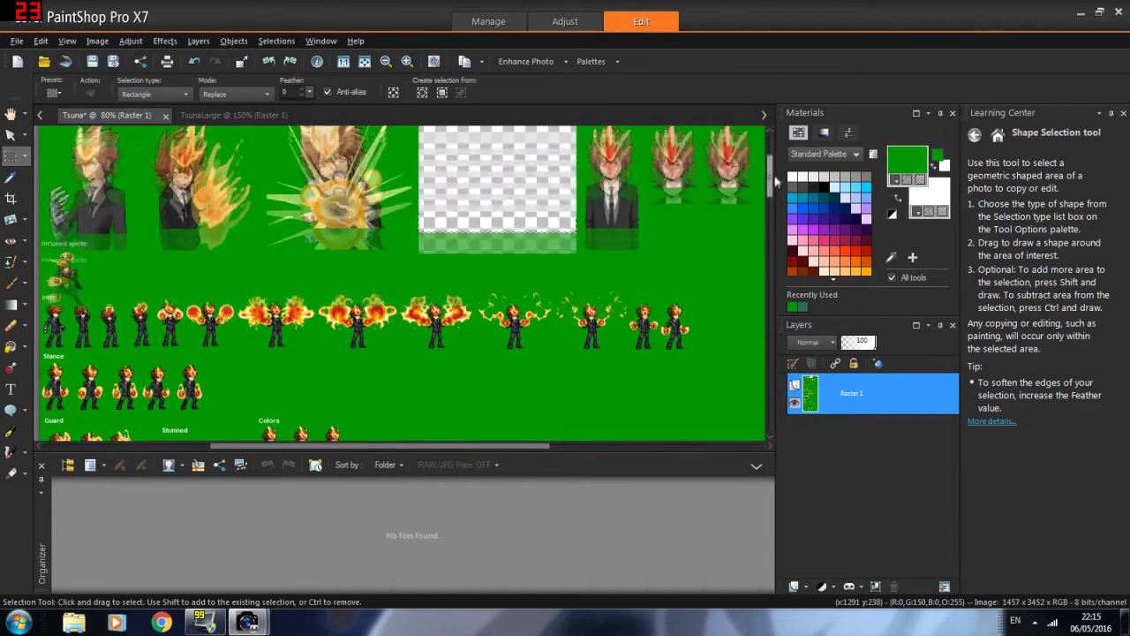
{"action": "left_click", "coordinate": [10, 346]}
{"action": "left_click", "coordinate": [449, 269]}
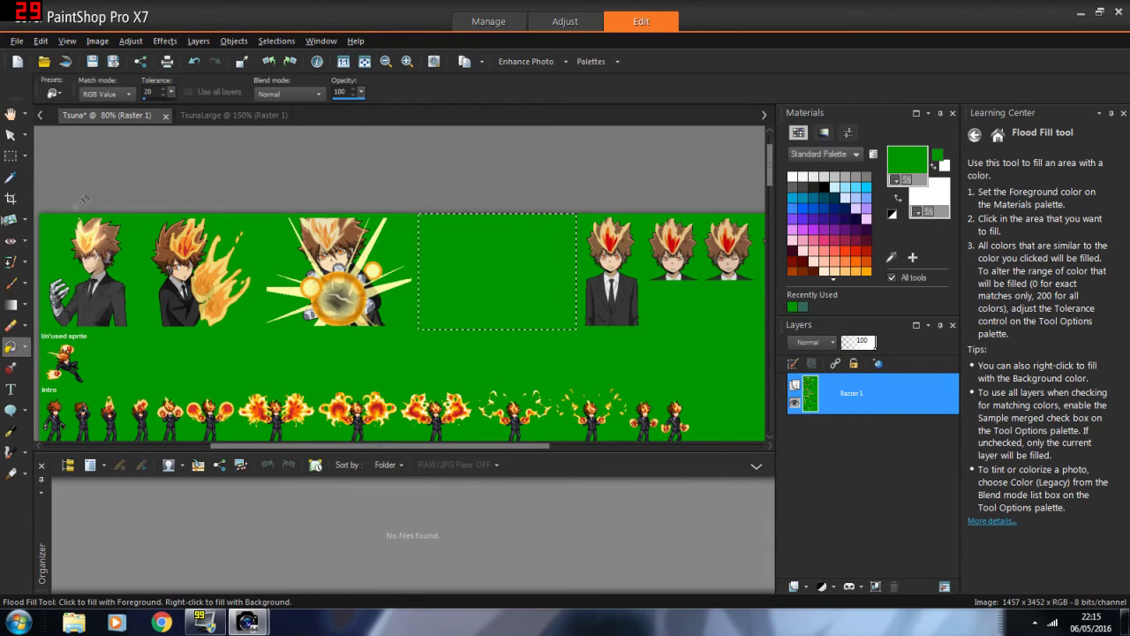
{"action": "left_click", "coordinate": [11, 156]}
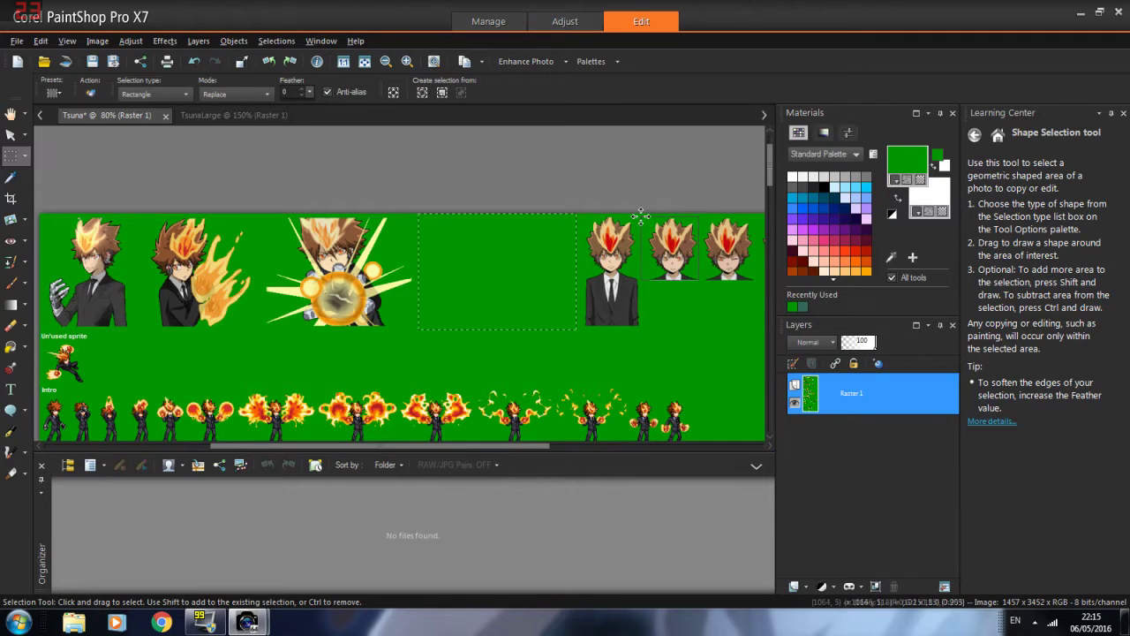
{"action": "left_click_drag", "start_coordinate": [641, 216], "coordinate": [698, 280]}
Copy the selected head from the sprite sheet
{"action": "key", "text": "Delete"}
{"action": "key", "text": "ctrl+z"}
{"action": "left_click", "coordinate": [17, 40]}
{"action": "key", "text": "Escape"}
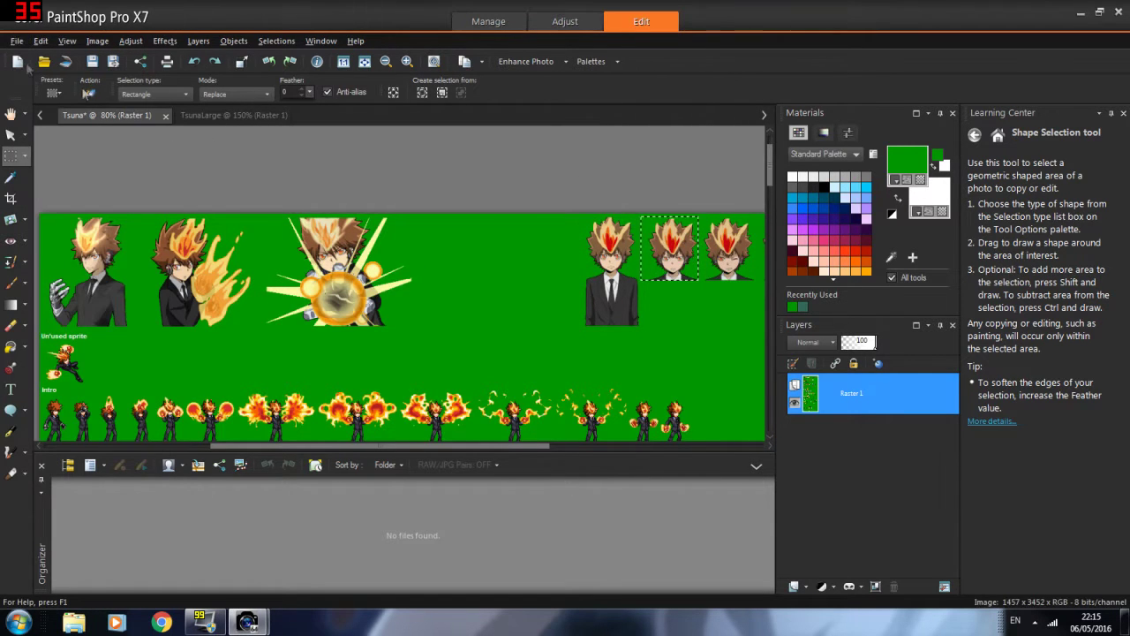
Create a new 25 × 25 image and paste the head as a new layer
{"action": "left_click", "coordinate": [16, 61]}
{"action": "type", "text": "25"}
{"action": "key", "text": "Tab"}
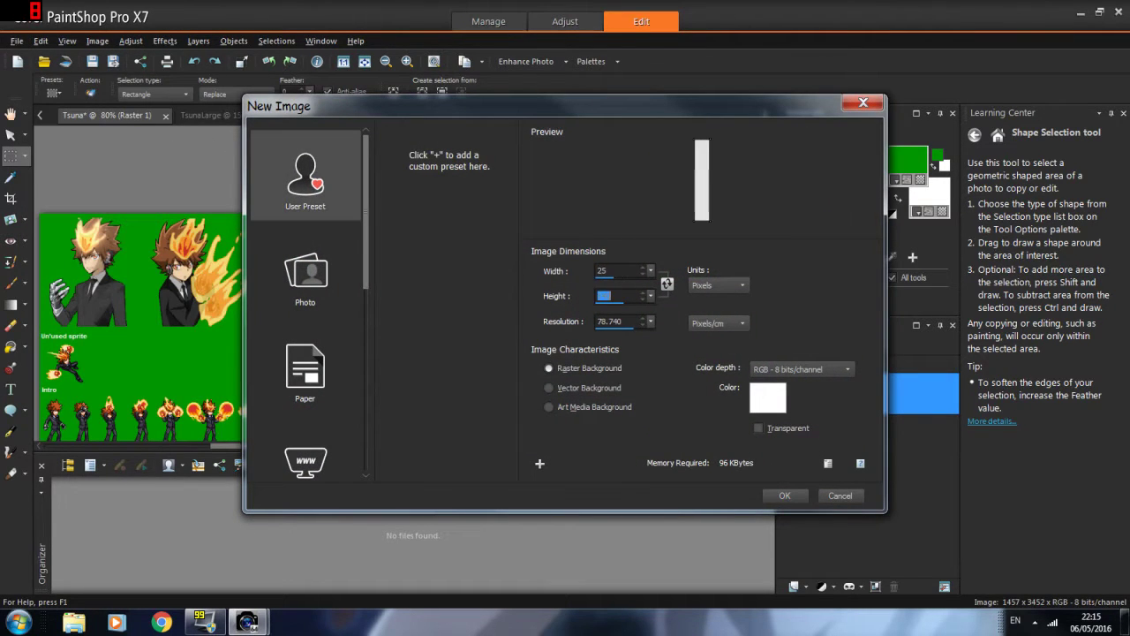
{"action": "type", "text": "25"}
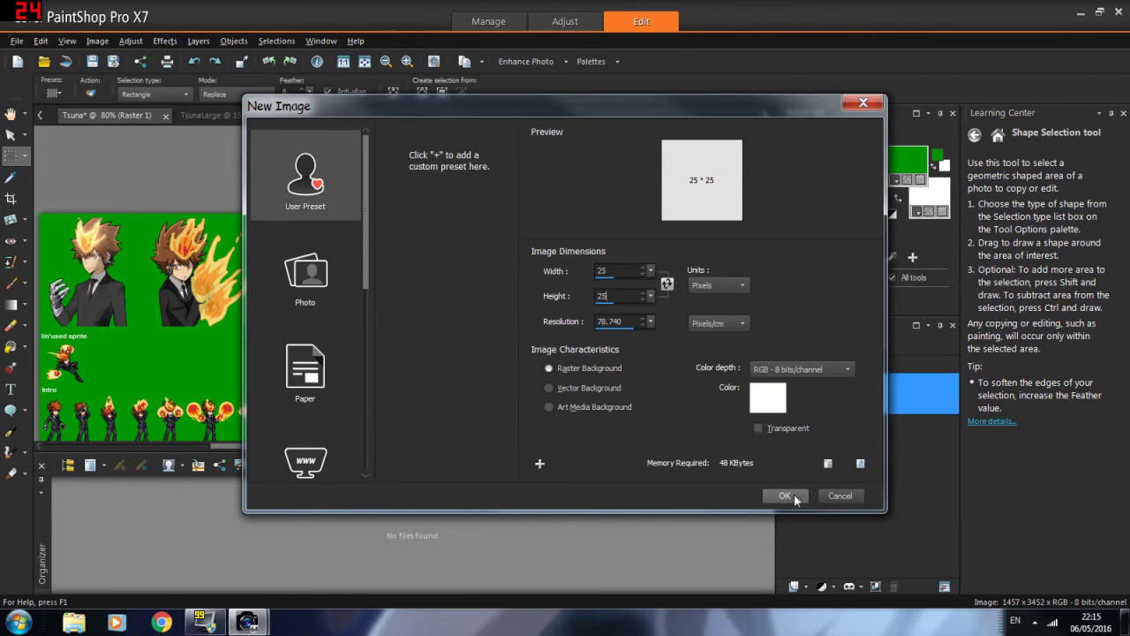
{"action": "left_click", "coordinate": [785, 496]}
{"action": "key", "text": "ctrl+l"}
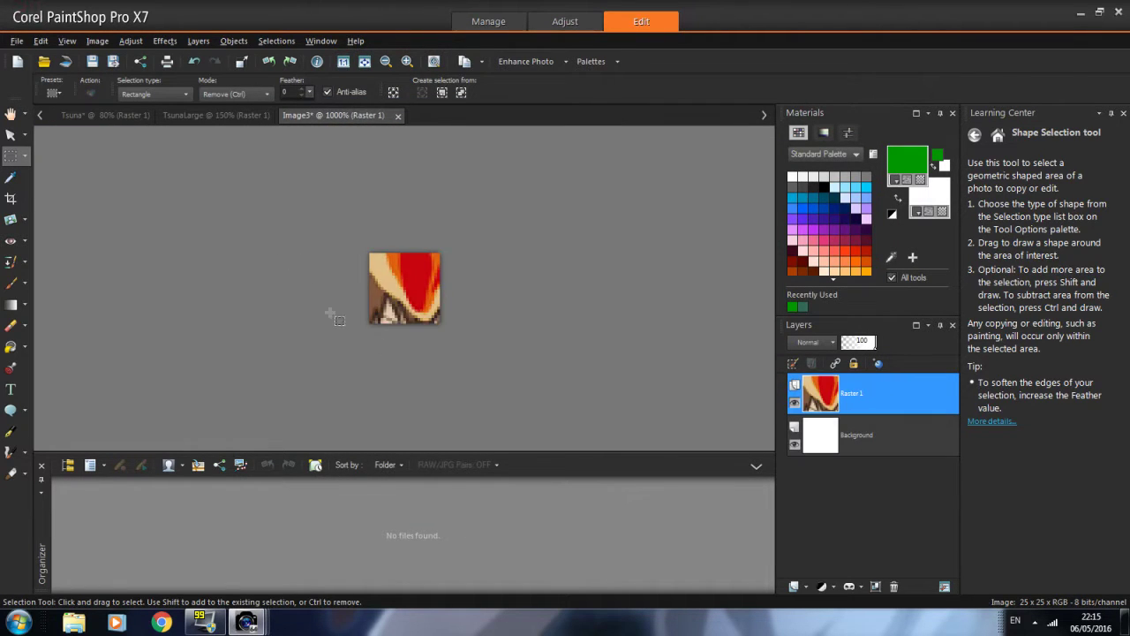
Shrink the head to fit the 25 × 25 canvas and position it
{"action": "left_click", "coordinate": [10, 134]}
{"action": "scroll", "coordinate": [542, 405], "scroll_direction": "down", "scroll_amount": 2}
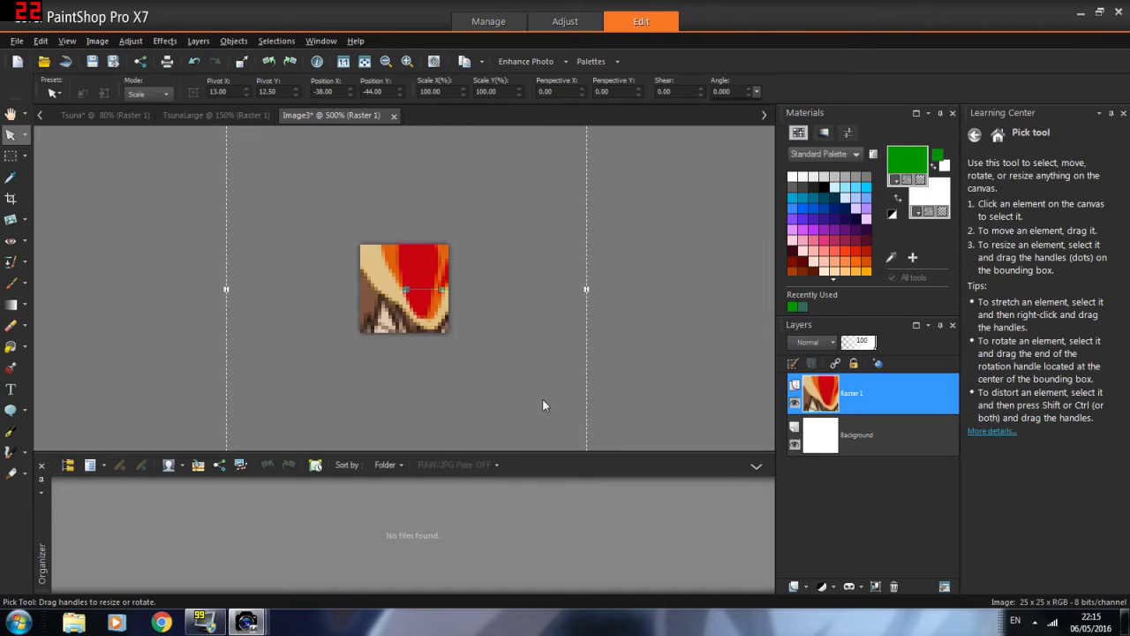
{"action": "scroll", "coordinate": [542, 406], "scroll_direction": "down", "scroll_amount": 1}
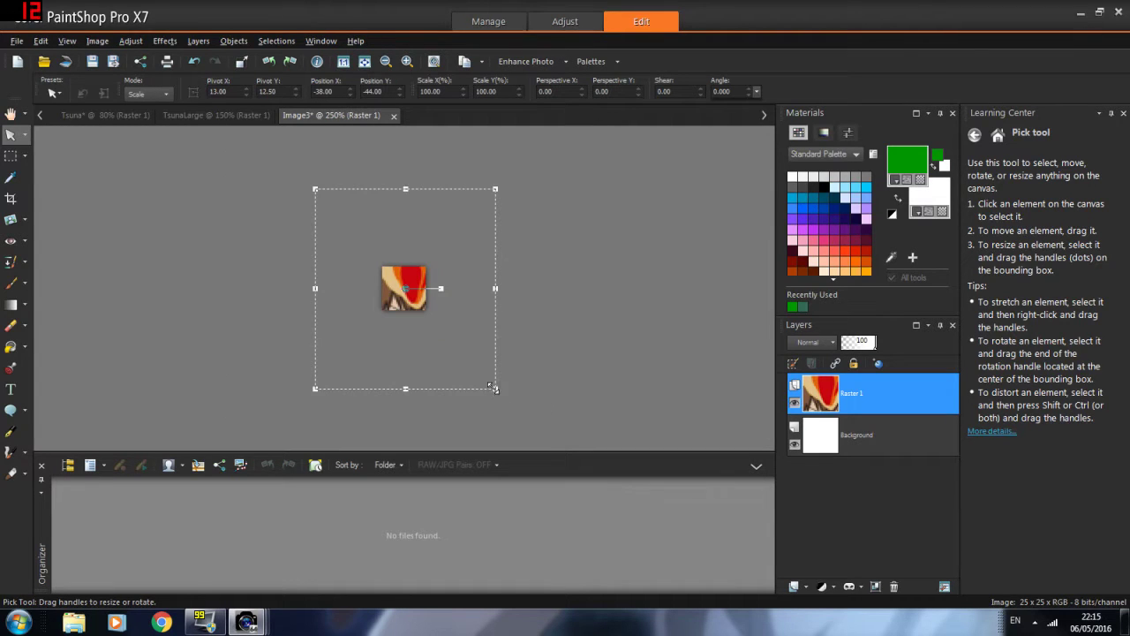
{"action": "left_click_drag", "start_coordinate": [493, 387], "coordinate": [429, 296]}
{"action": "left_click_drag", "start_coordinate": [387, 260], "coordinate": [416, 297]}
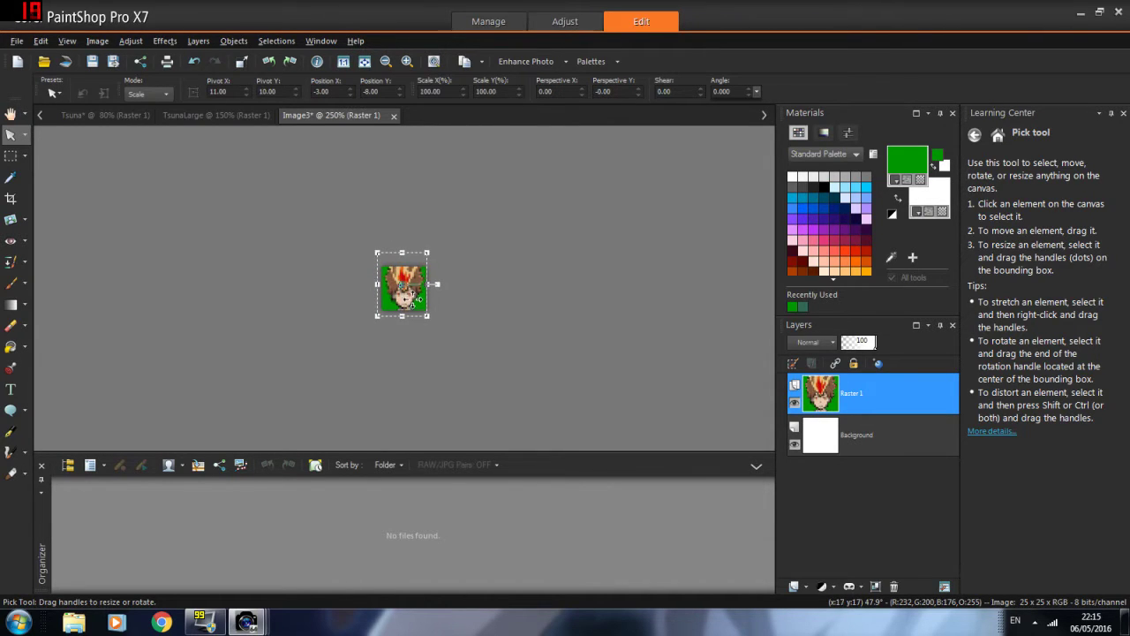
{"action": "left_click_drag", "start_coordinate": [417, 299], "coordinate": [422, 305]}
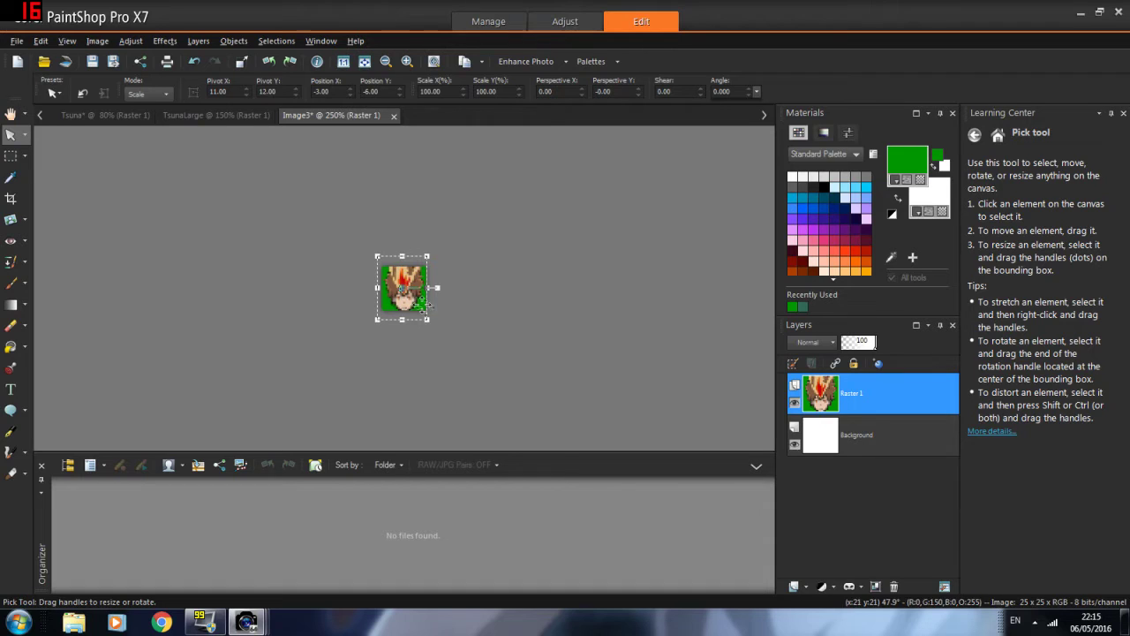
{"action": "scroll", "coordinate": [441, 309], "scroll_direction": "up", "scroll_amount": 4}
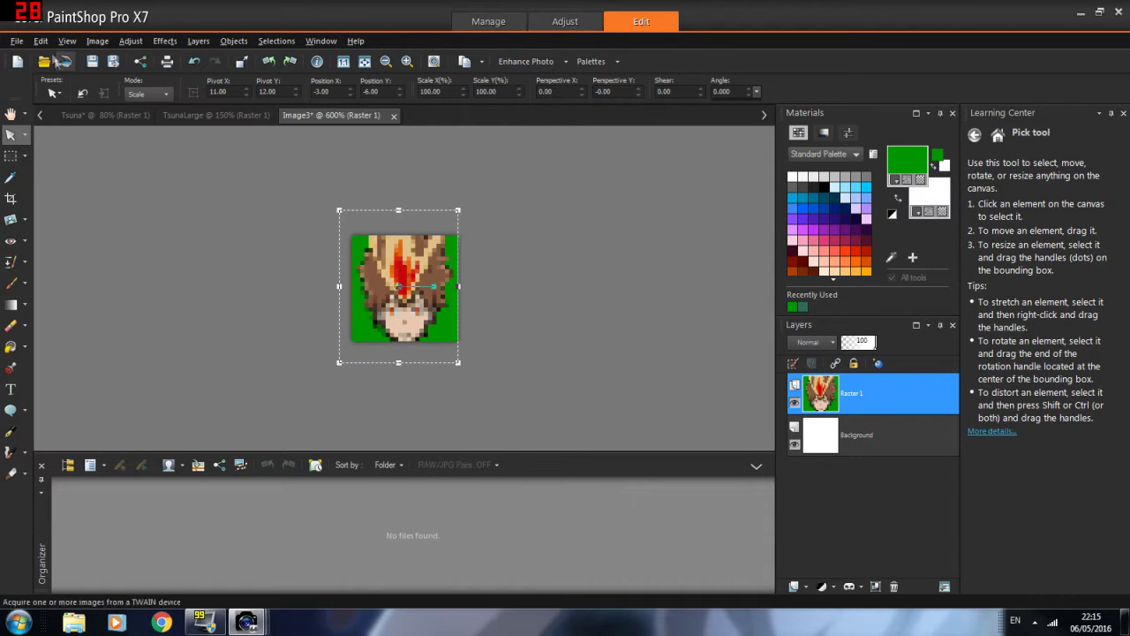
Save as TsunaIndexed, close PaintShop Pro and launch IDraw3
{"action": "left_click", "coordinate": [16, 40]}
{"action": "left_click", "coordinate": [57, 156]}
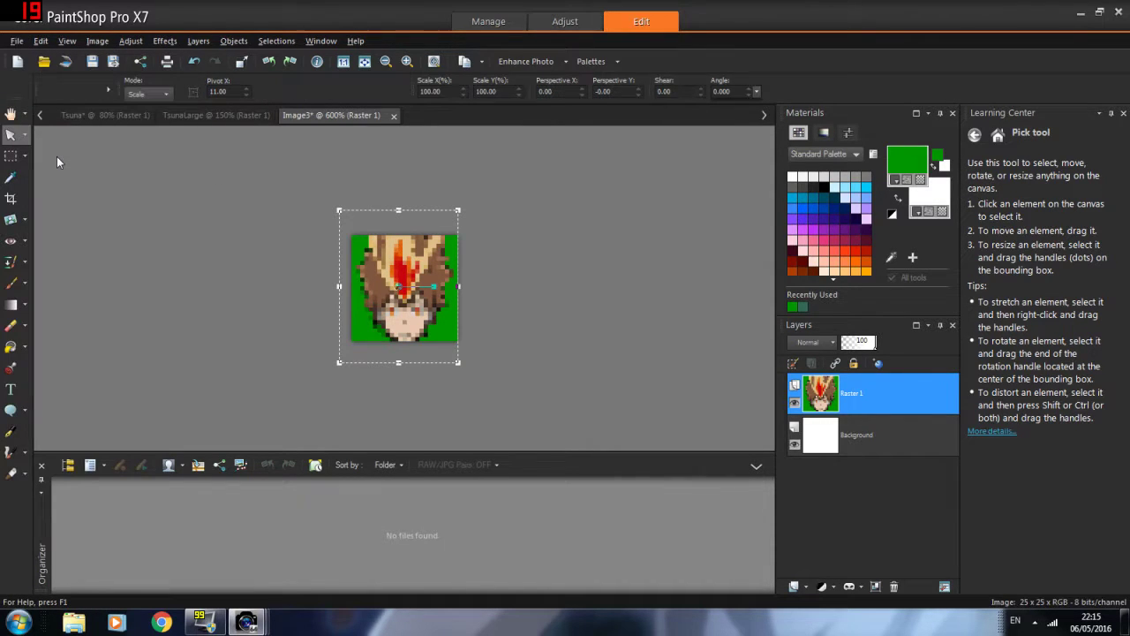
{"action": "type", "text": "TsunaIndexed"}
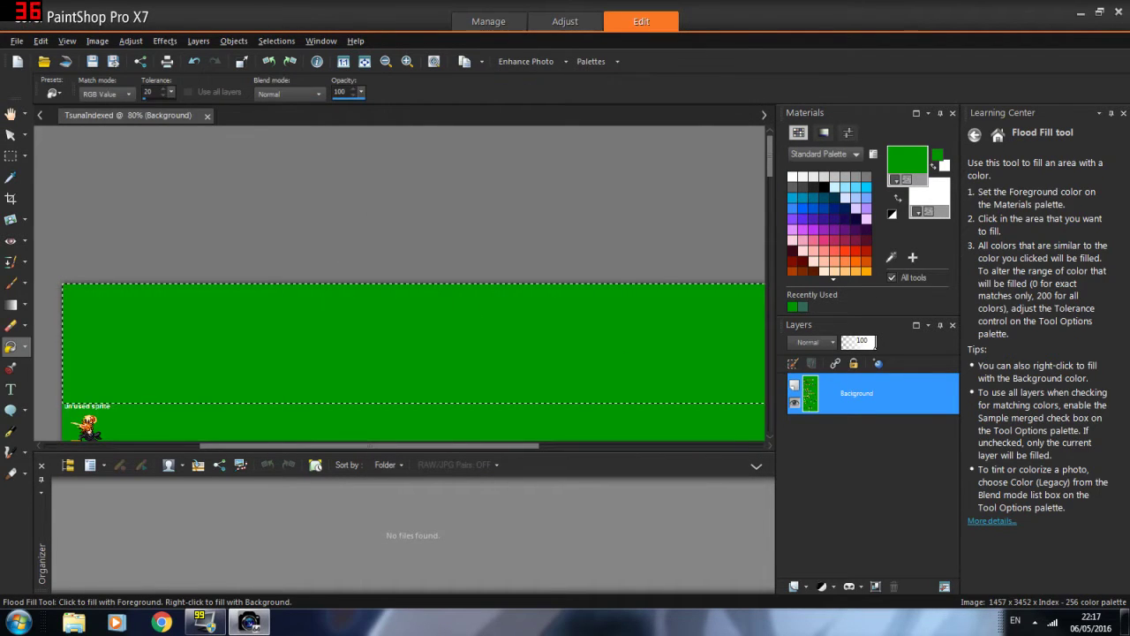
{"action": "left_click", "coordinate": [1118, 11]}
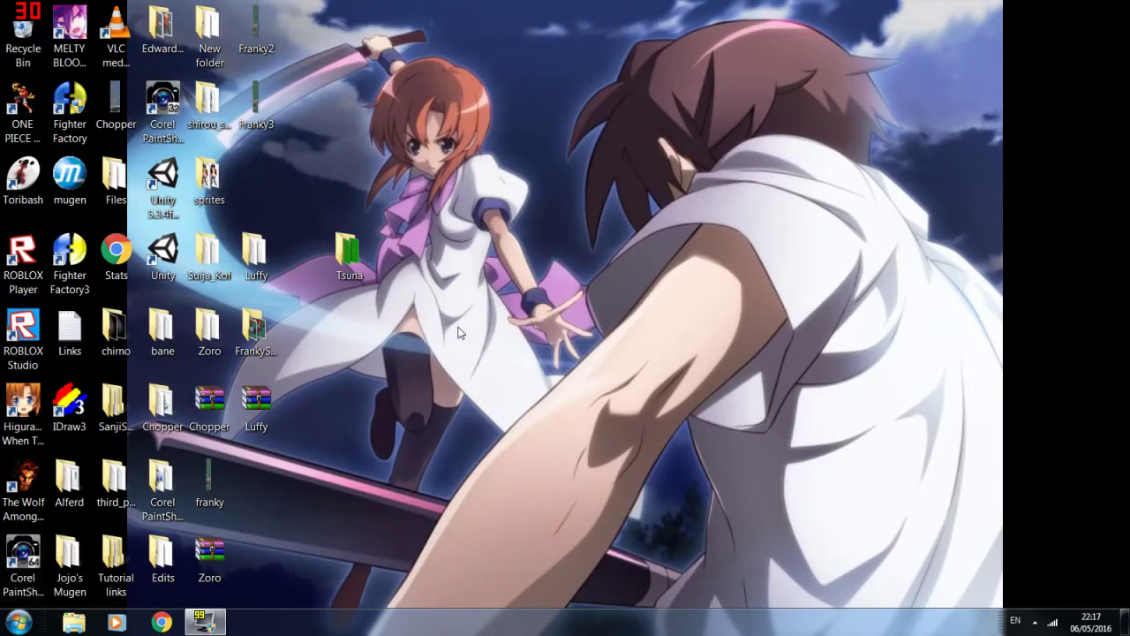
{"action": "double_click", "coordinate": [69, 402]}
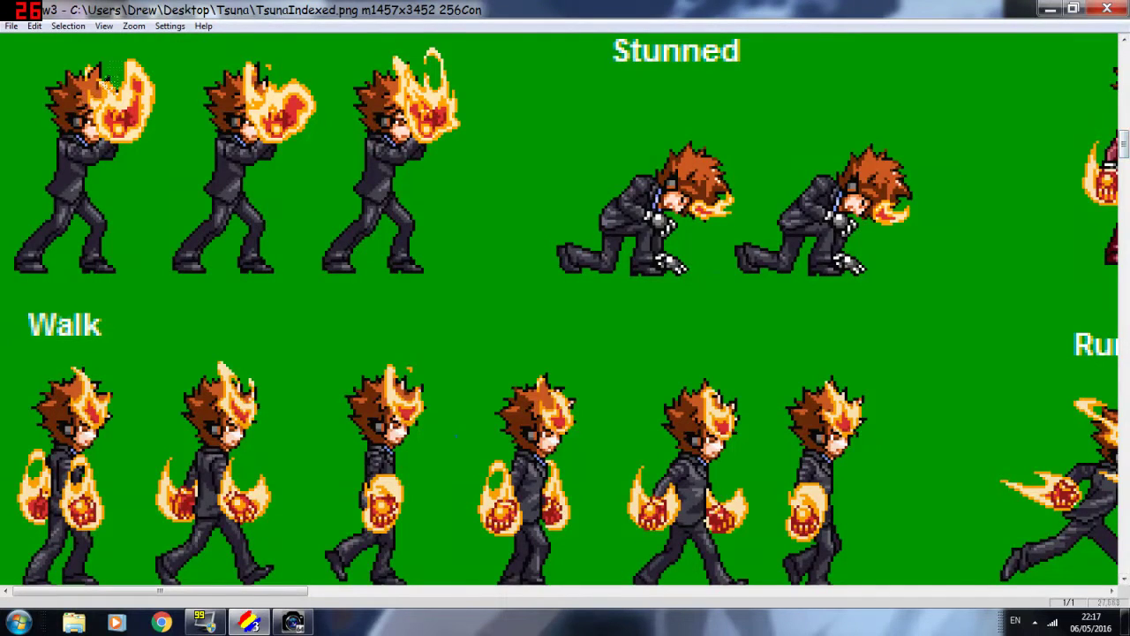
Show the TsunaIndexed palette window and check its 256 colours for unused and duplicate entries
{"action": "left_click", "coordinate": [102, 28]}
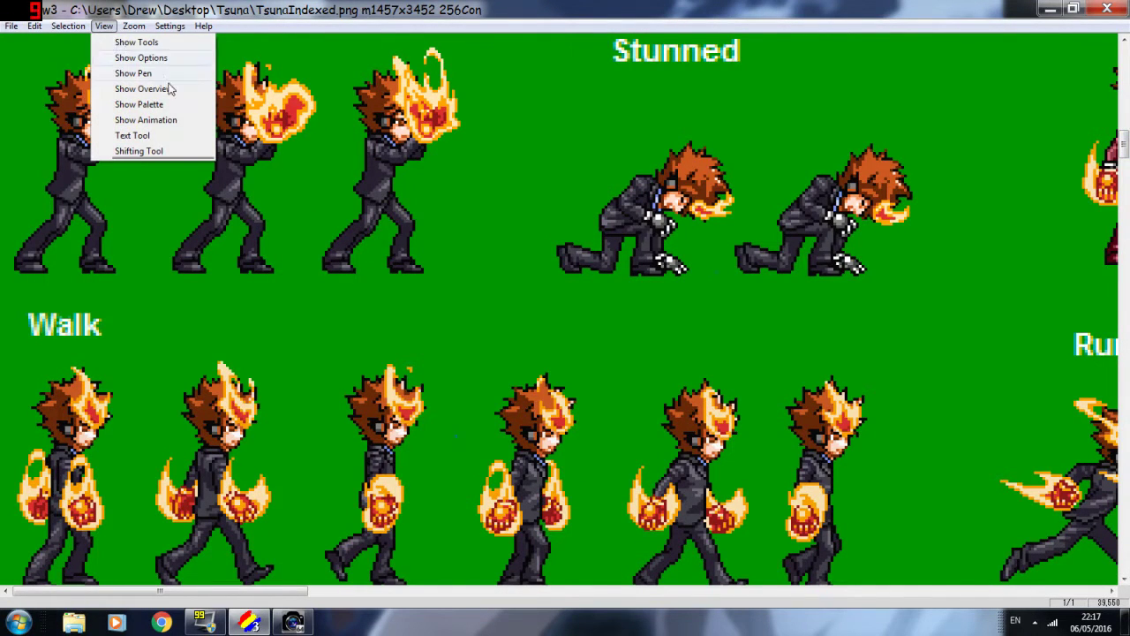
{"action": "left_click", "coordinate": [148, 104]}
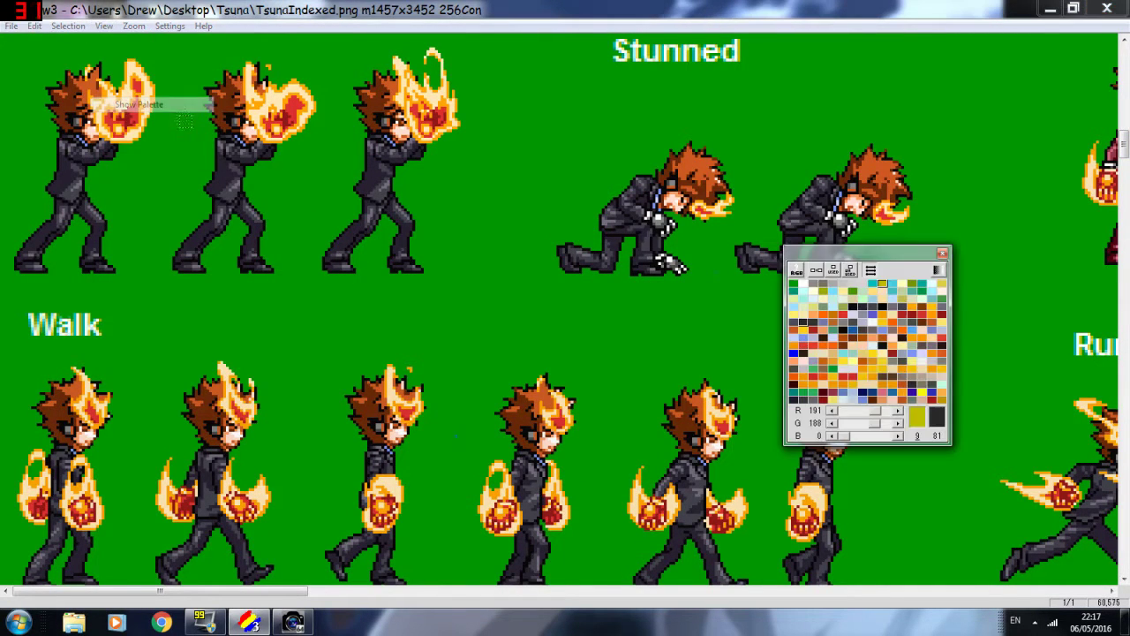
{"action": "left_click", "coordinate": [851, 271]}
{"action": "left_click", "coordinate": [834, 271]}
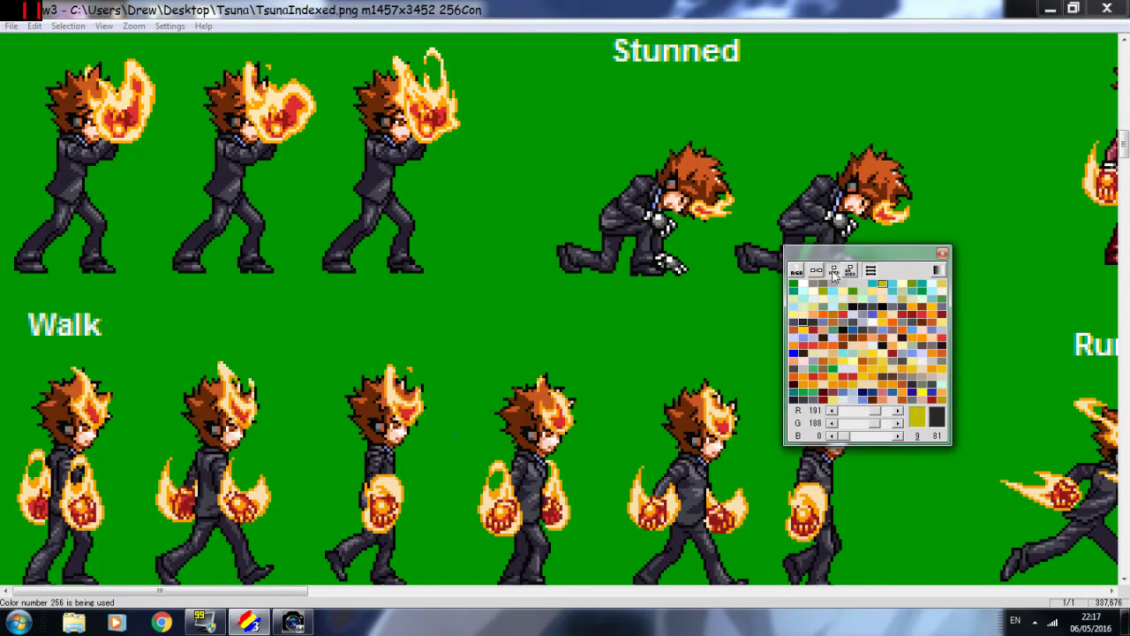
{"action": "left_click", "coordinate": [820, 273]}
{"action": "left_click", "coordinate": [820, 274]}
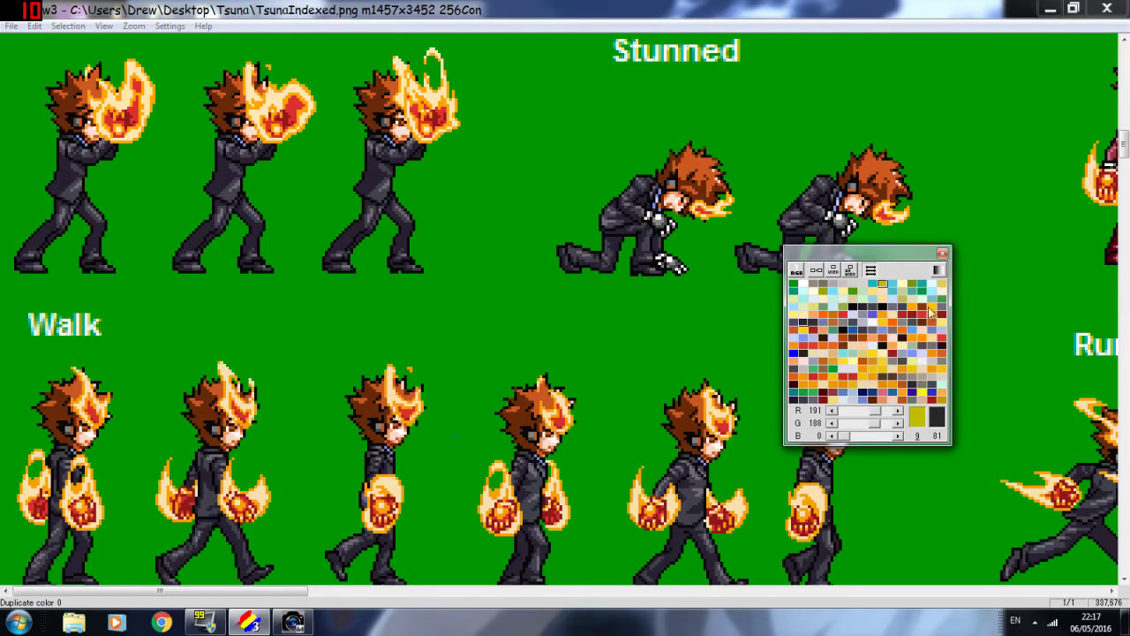
Close the palette and save the sheet as TsunaIndexed2.png in the Tsuna folder
{"action": "left_click", "coordinate": [942, 254]}
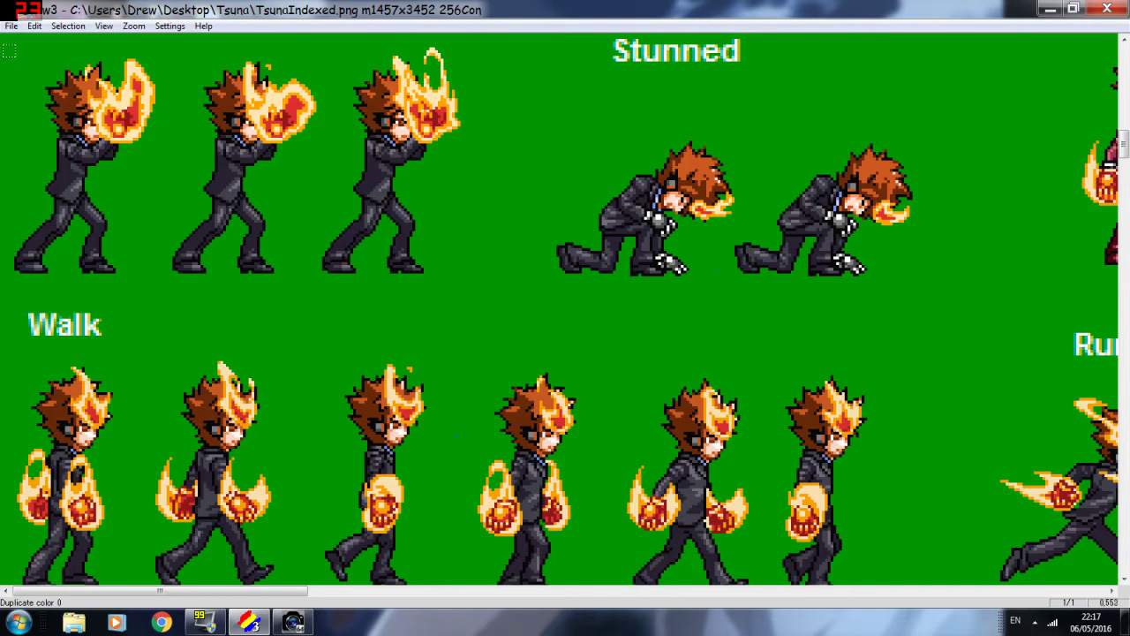
{"action": "left_click", "coordinate": [10, 27]}
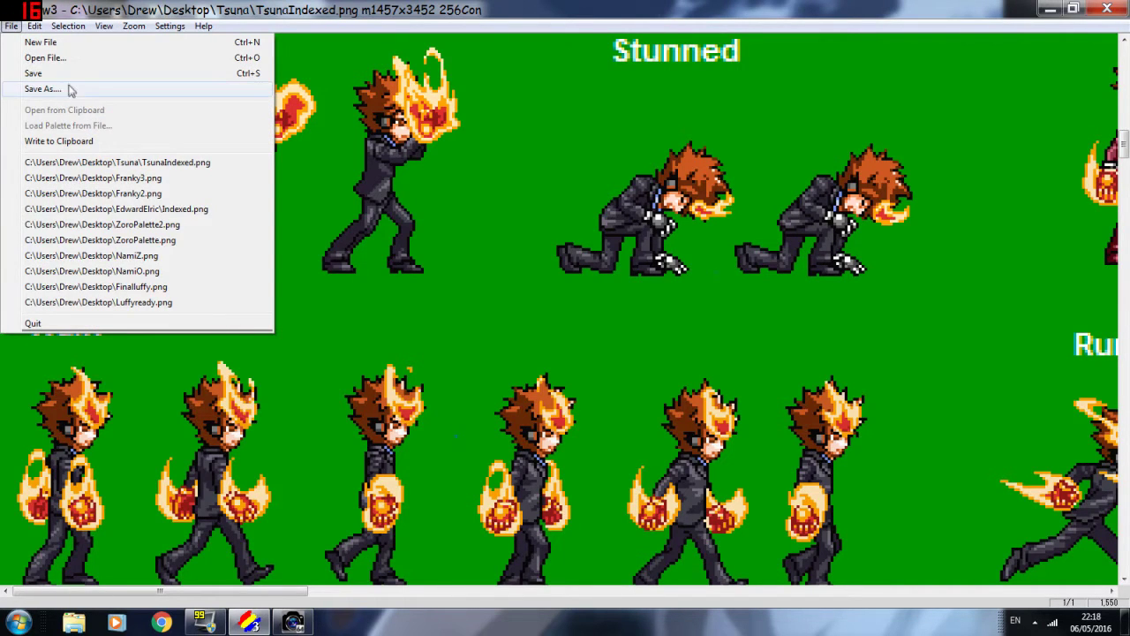
{"action": "left_click", "coordinate": [62, 89]}
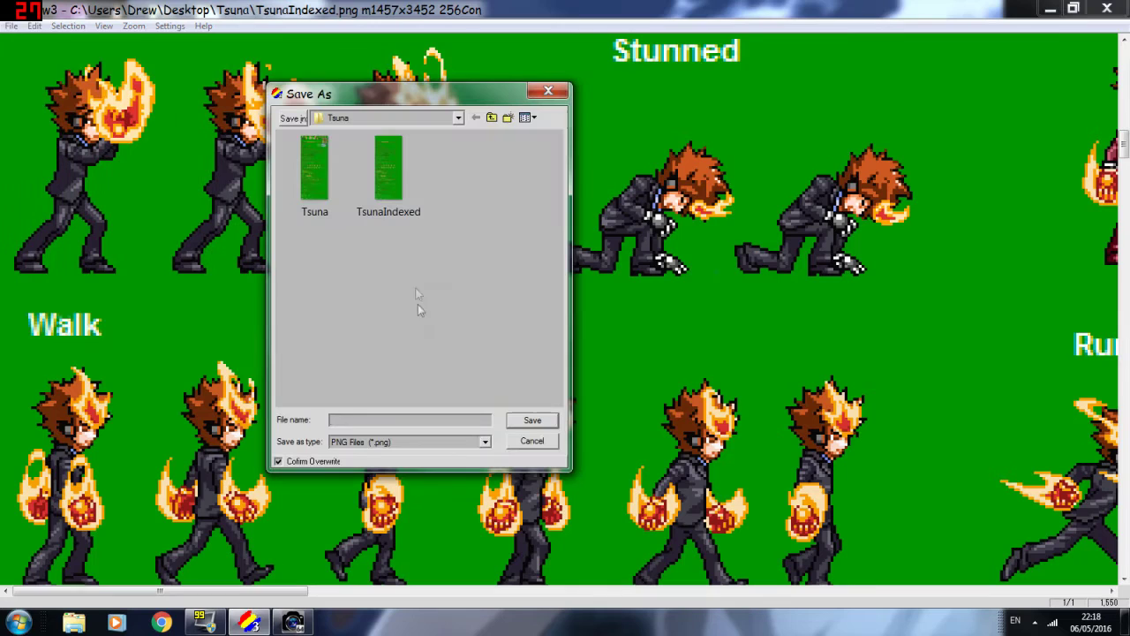
{"action": "type", "text": "TsunaIndexed"}
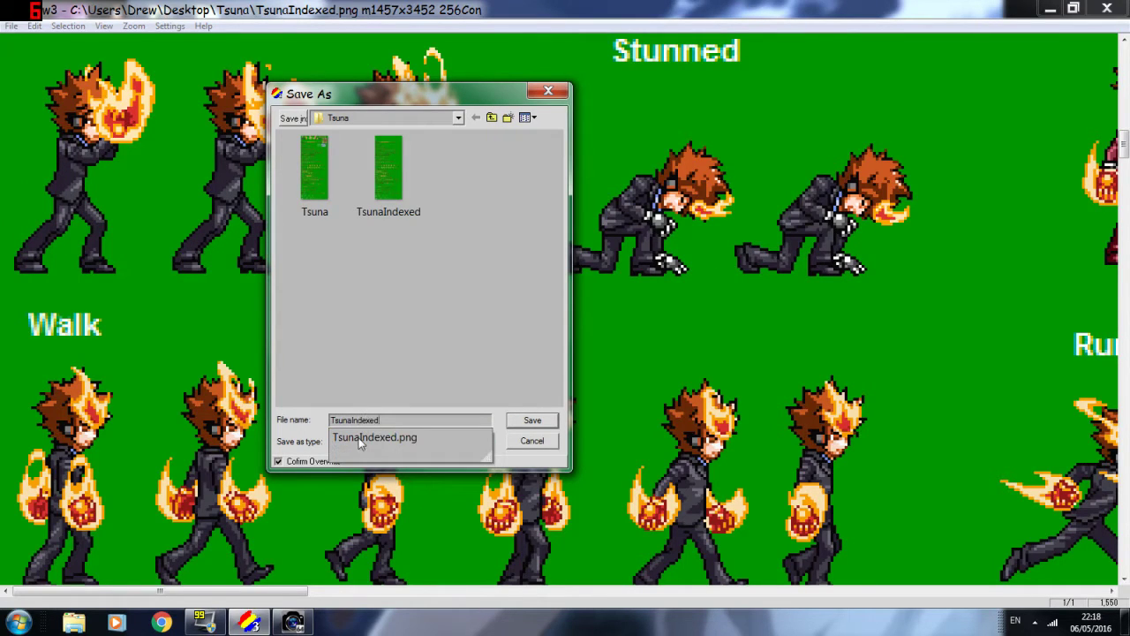
{"action": "left_click", "coordinate": [360, 440]}
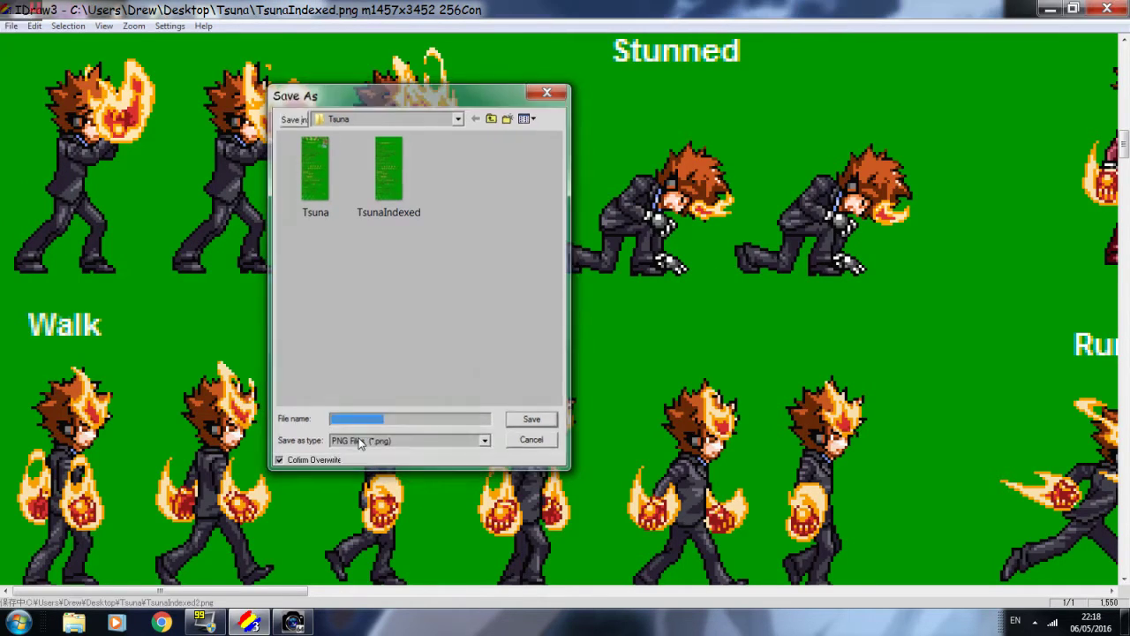
{"action": "key", "text": "Return"}
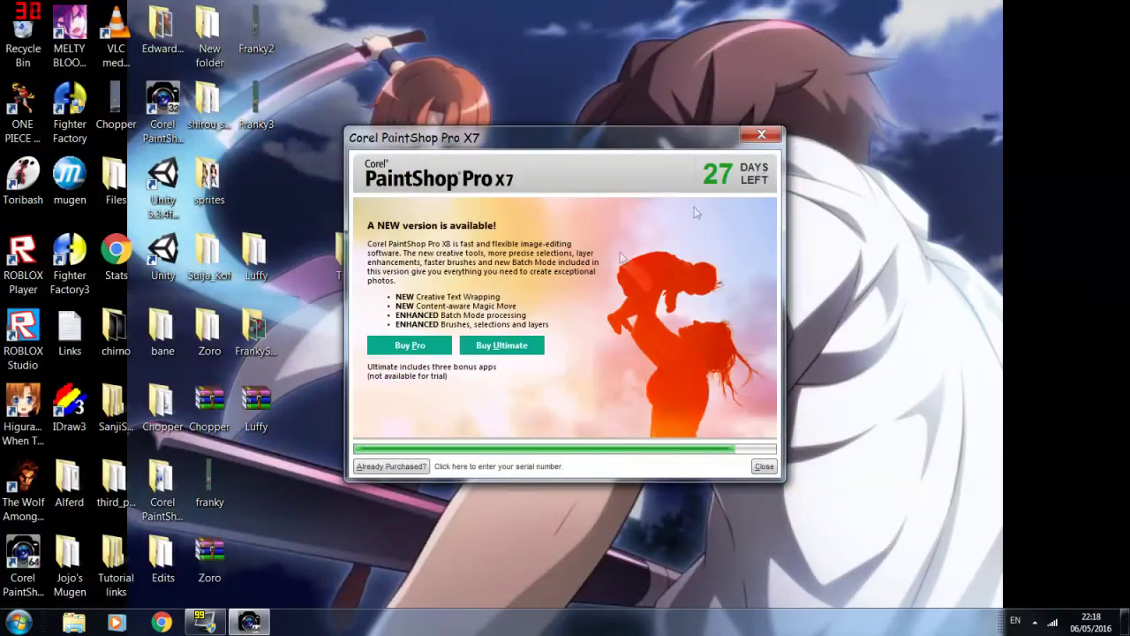
Dismiss the PaintShop trial notice, launch ASU.exe from the Alferd folder, and open the Tsuna folder
{"action": "left_click", "coordinate": [762, 134]}
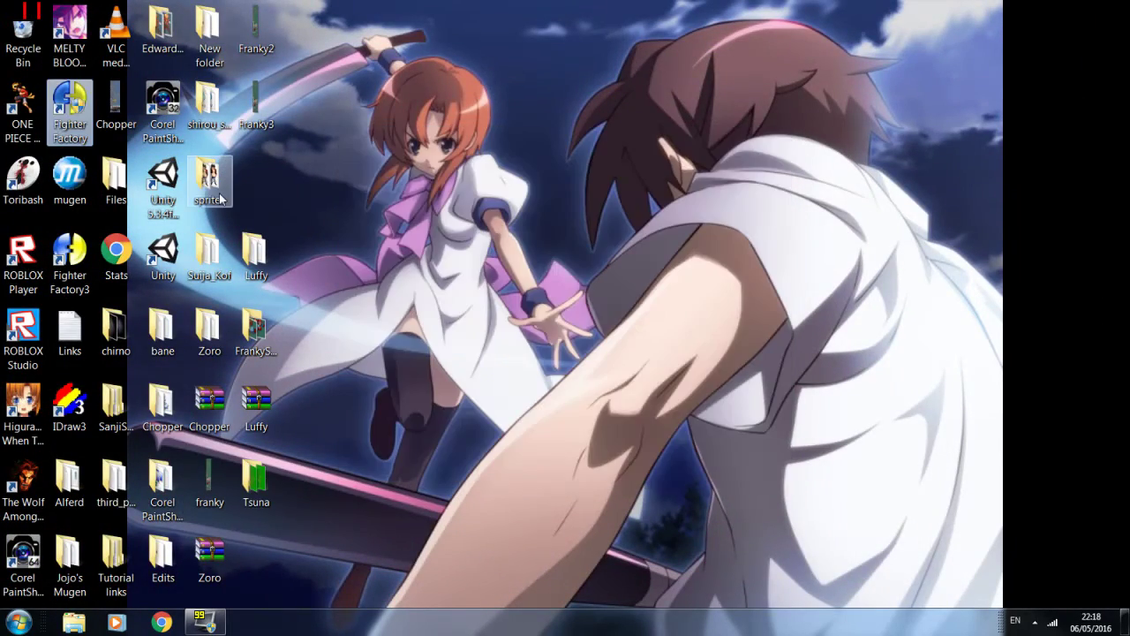
{"action": "double_click", "coordinate": [69, 481]}
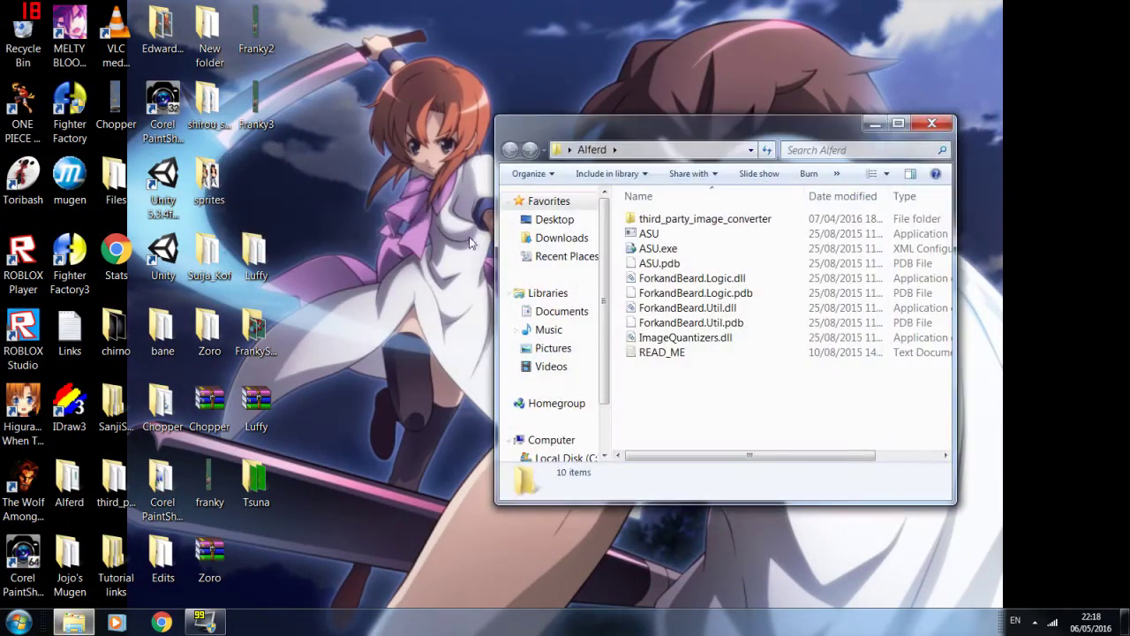
{"action": "double_click", "coordinate": [649, 234]}
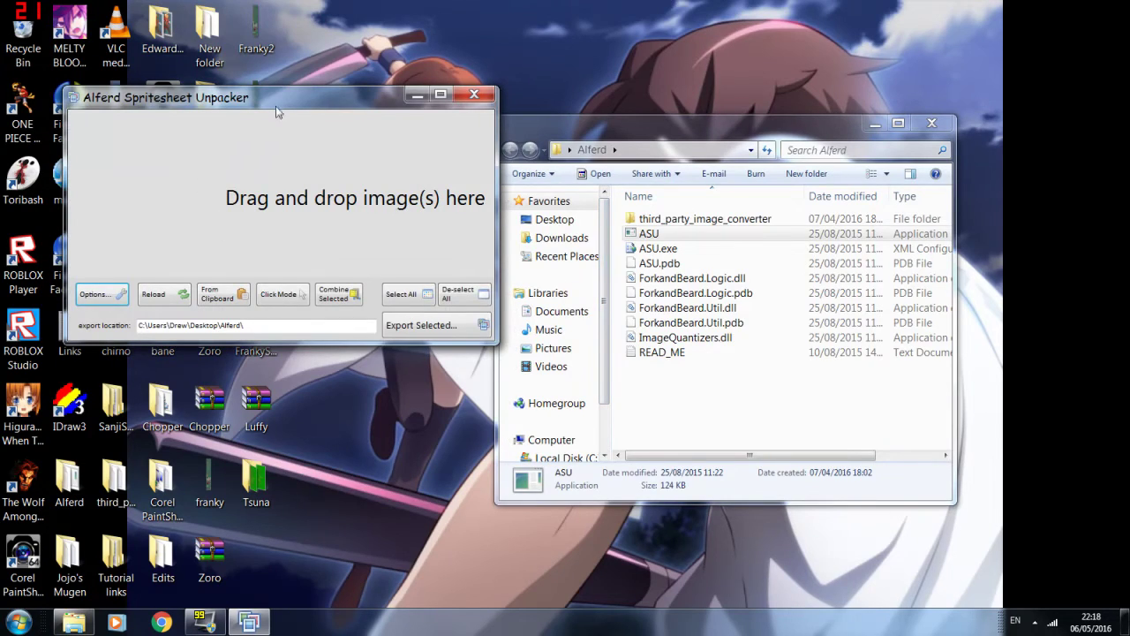
{"action": "left_click_drag", "start_coordinate": [276, 111], "coordinate": [665, 126]}
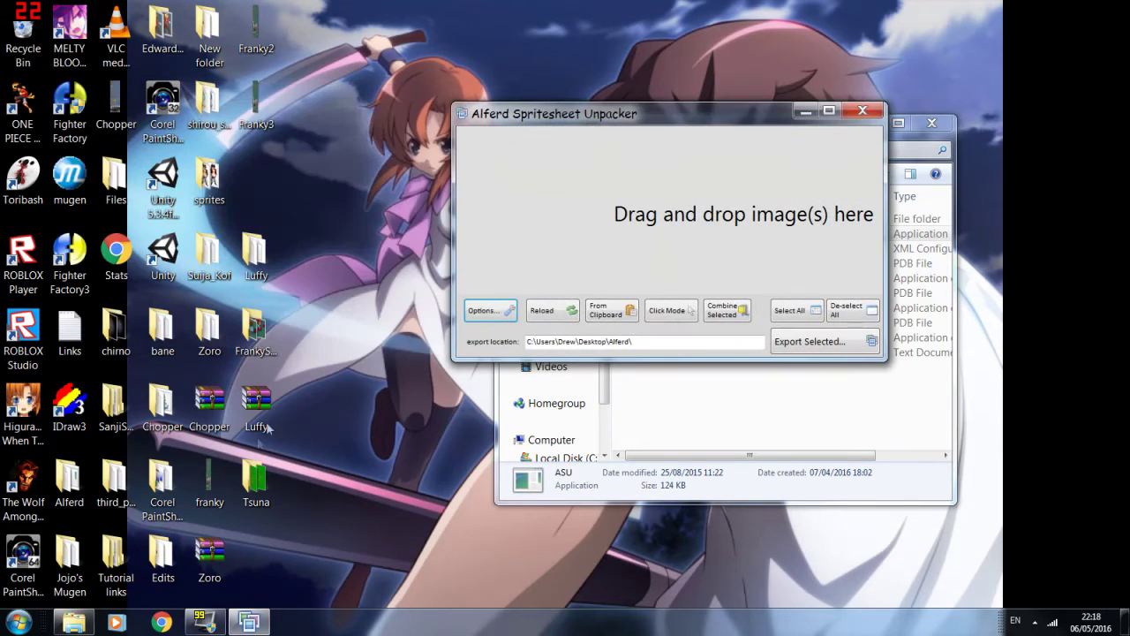
{"action": "double_click", "coordinate": [256, 479]}
Drop TsunaIndexed2.png onto the unpacker, close the Tsuna folder, and maximize the unpacker window
{"action": "left_click_drag", "start_coordinate": [683, 101], "coordinate": [237, 331]}
{"action": "left_click", "coordinate": [395, 420]}
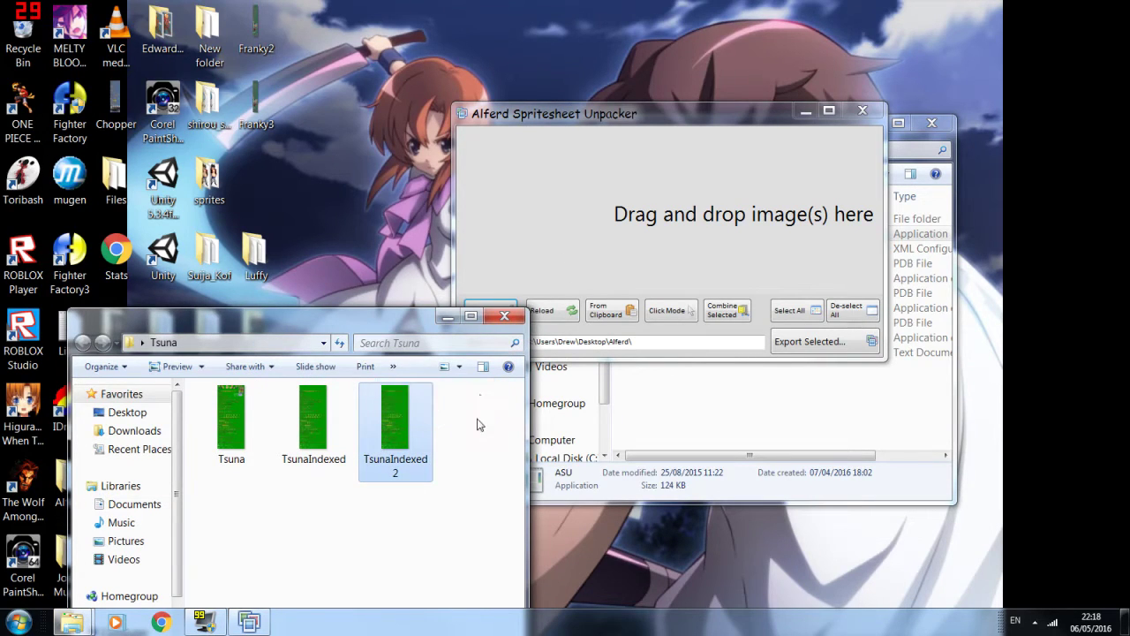
{"action": "left_click_drag", "start_coordinate": [395, 415], "coordinate": [601, 228]}
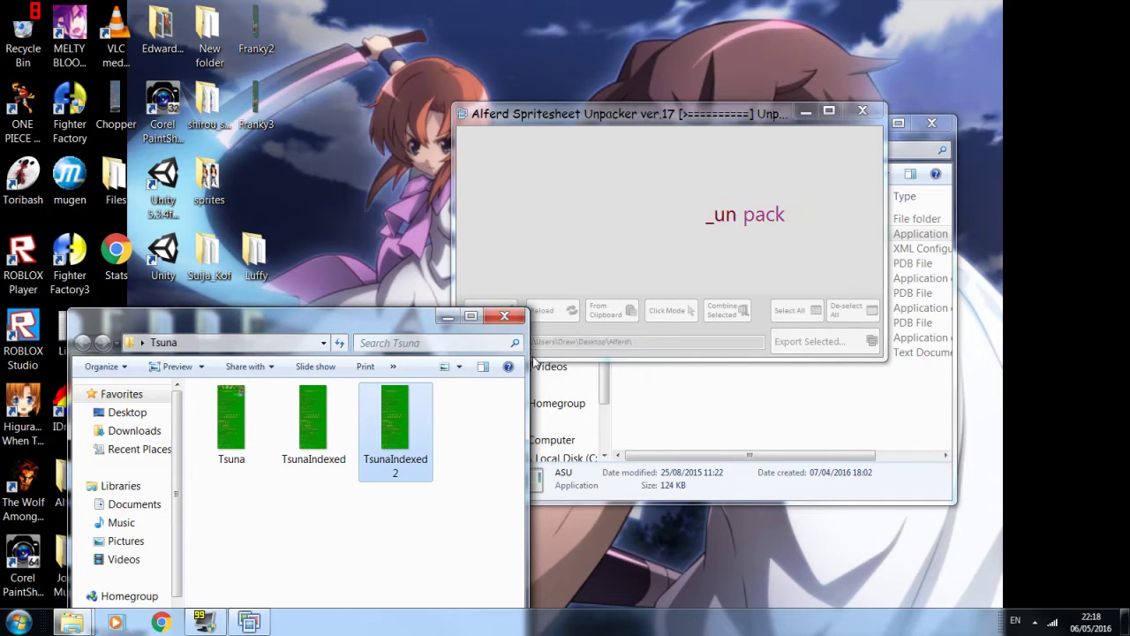
{"action": "left_click", "coordinate": [503, 318]}
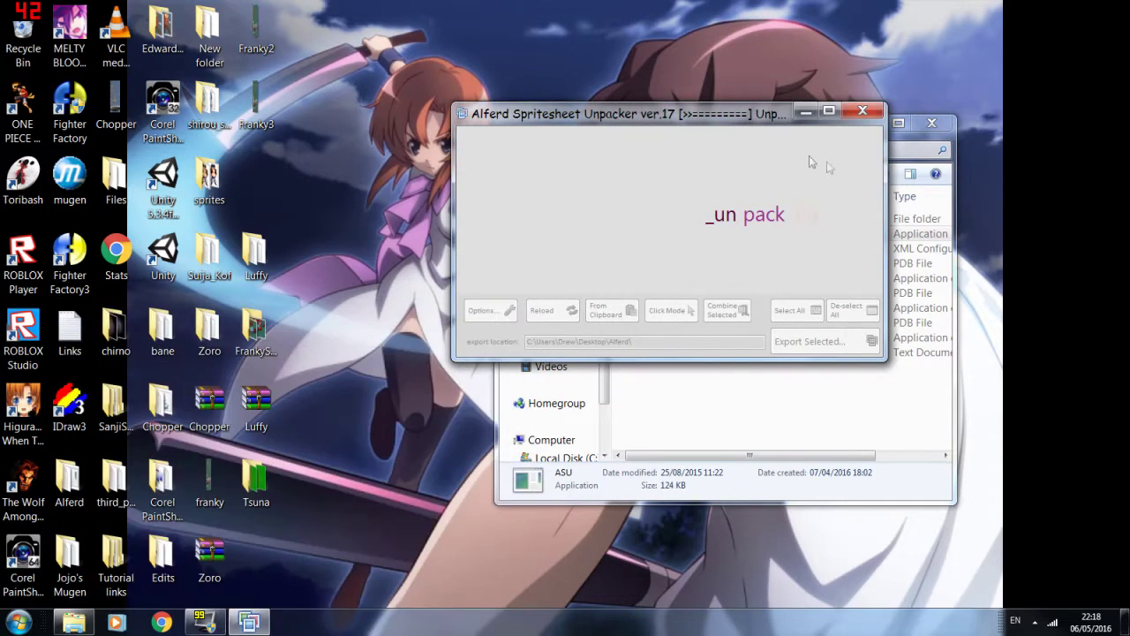
{"action": "left_click", "coordinate": [829, 110]}
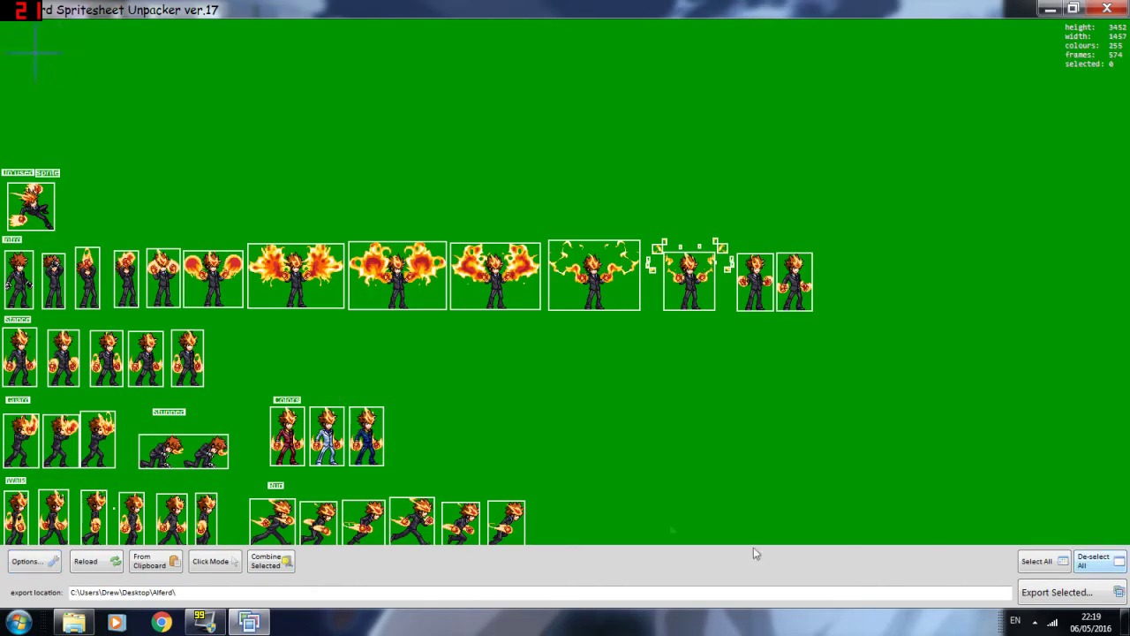
Merge a fire-attack sprite and its detached fire into a single frame
{"action": "left_click_drag", "start_coordinate": [650, 397], "coordinate": [740, 357]}
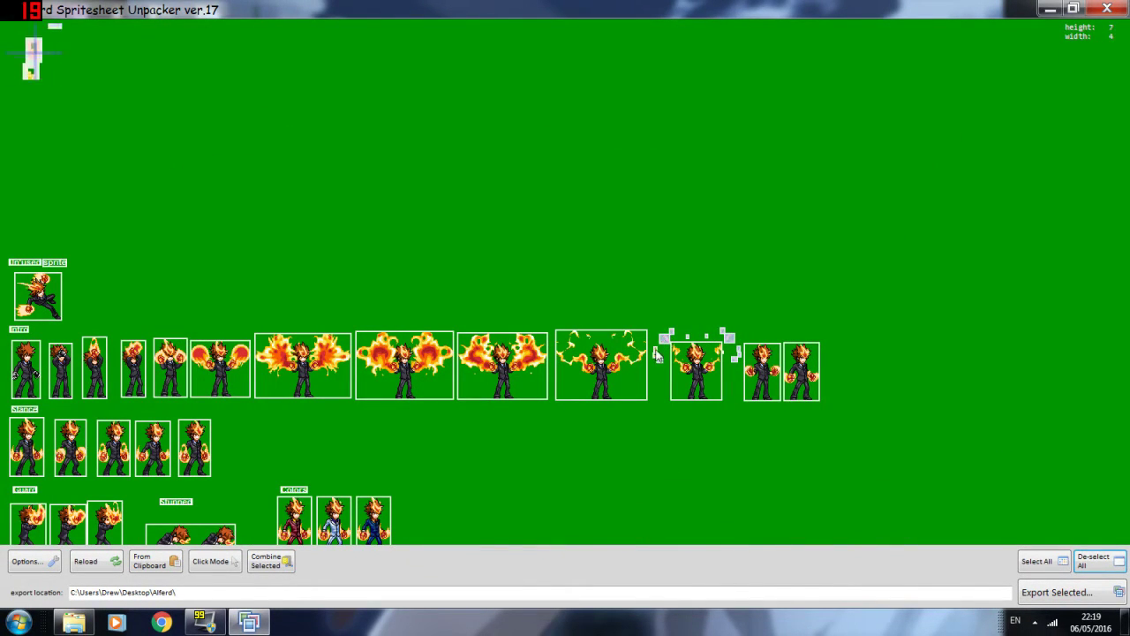
{"action": "left_click", "coordinate": [680, 375]}
{"action": "left_click_drag", "start_coordinate": [211, 561], "coordinate": [459, 281]}
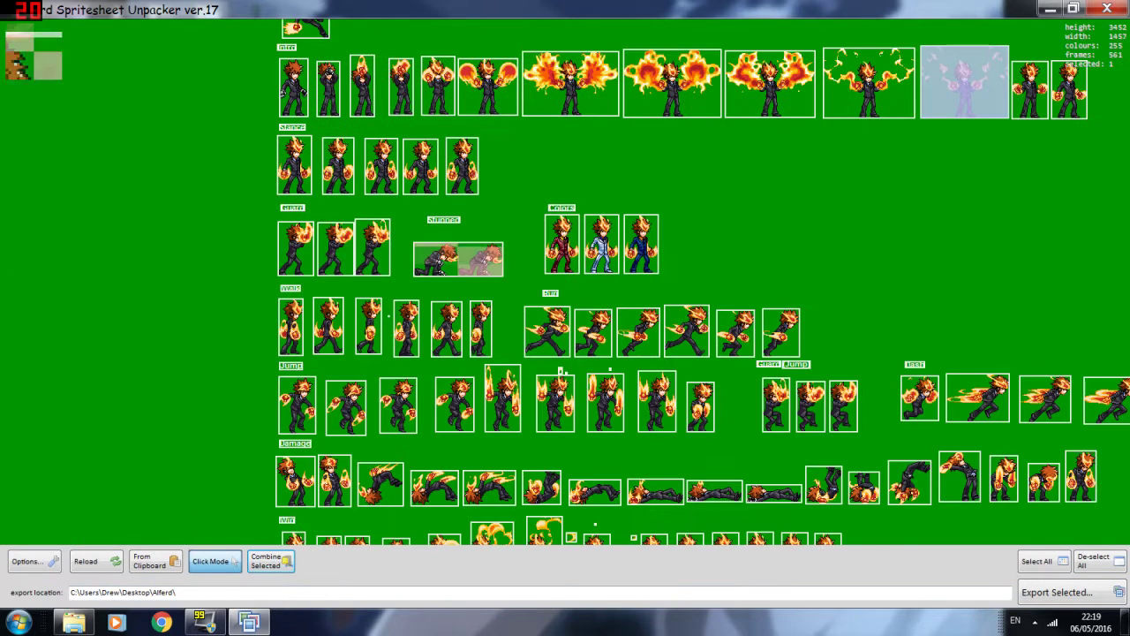
{"action": "left_click", "coordinate": [1095, 561]}
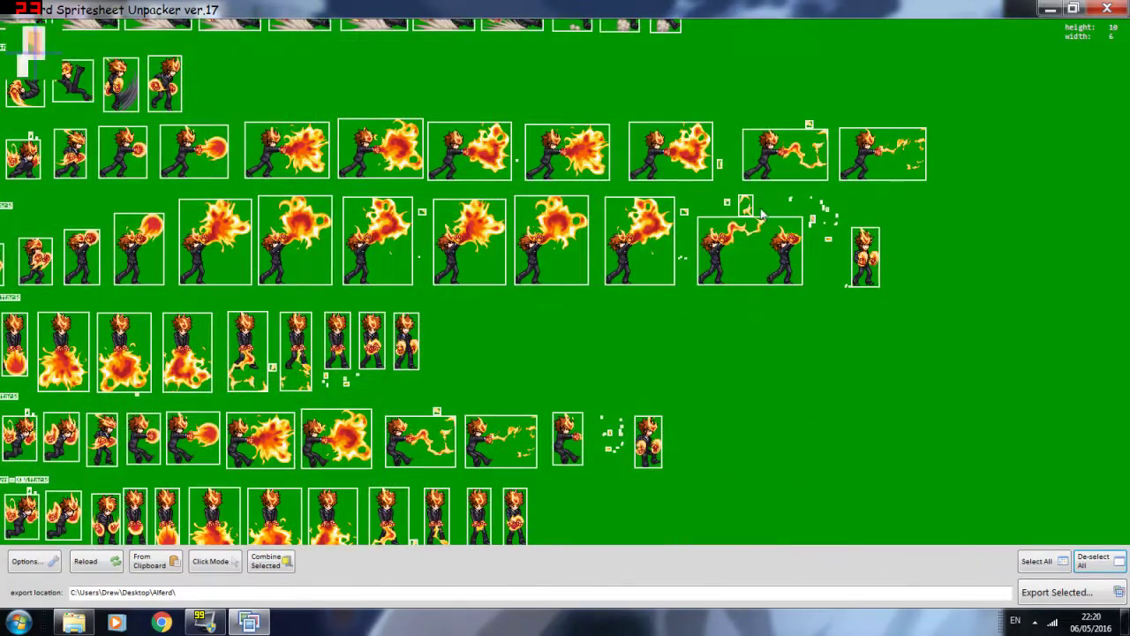
{"action": "left_click", "coordinate": [767, 227]}
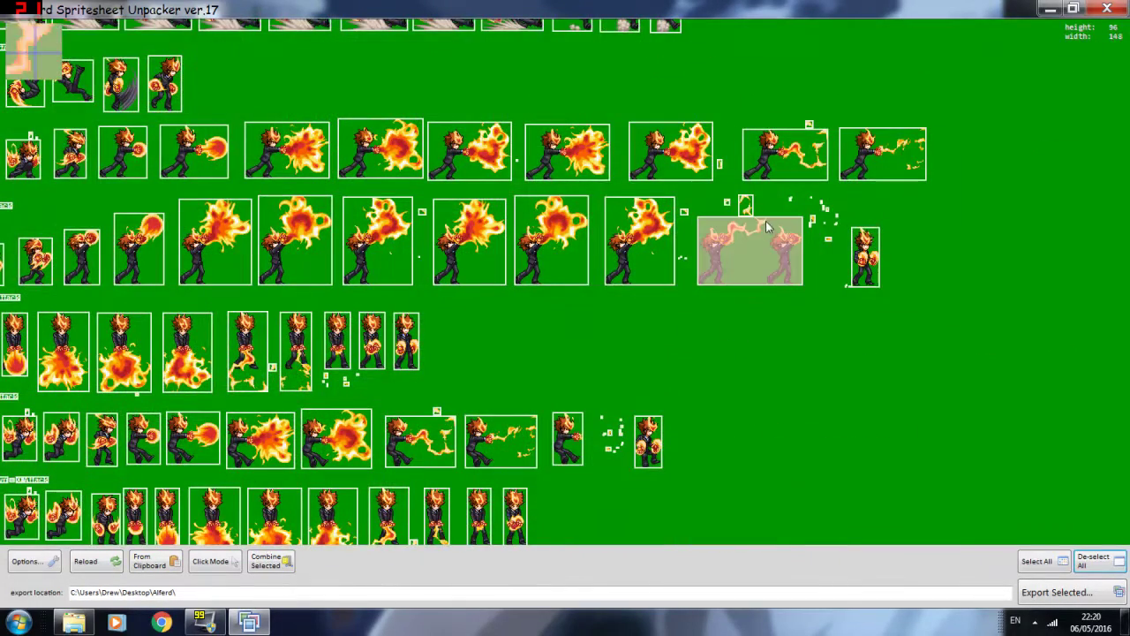
{"action": "left_click", "coordinate": [694, 269]}
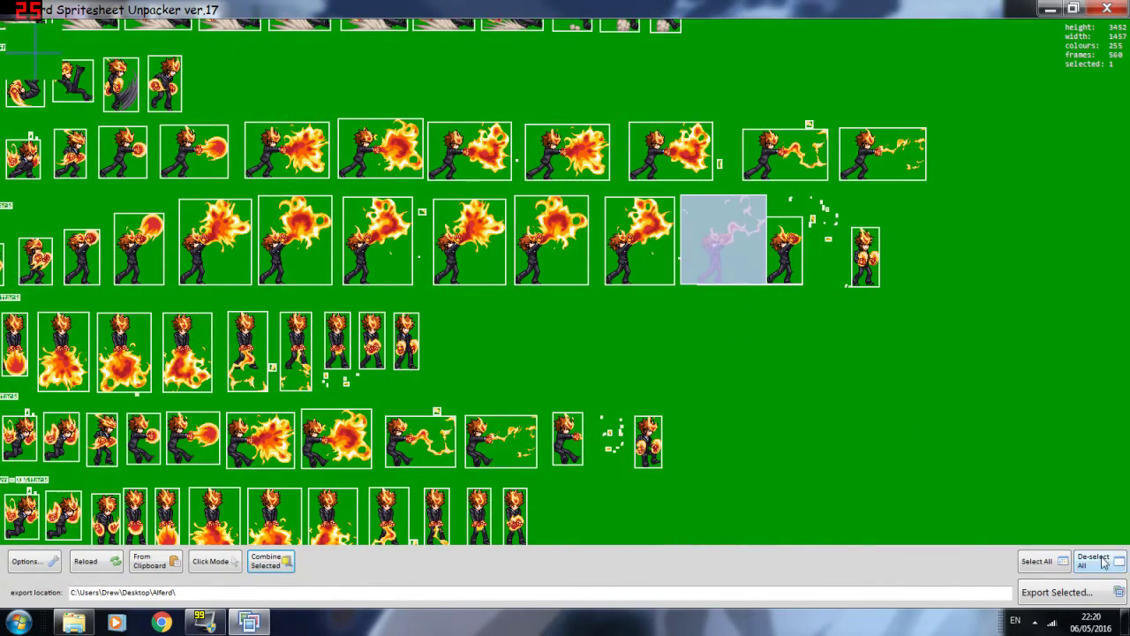
Combine both pieces of a split sprite in a lower row into one frame, then deselect
{"action": "scroll", "coordinate": [776, 355], "scroll_direction": "down", "scroll_amount": 3}
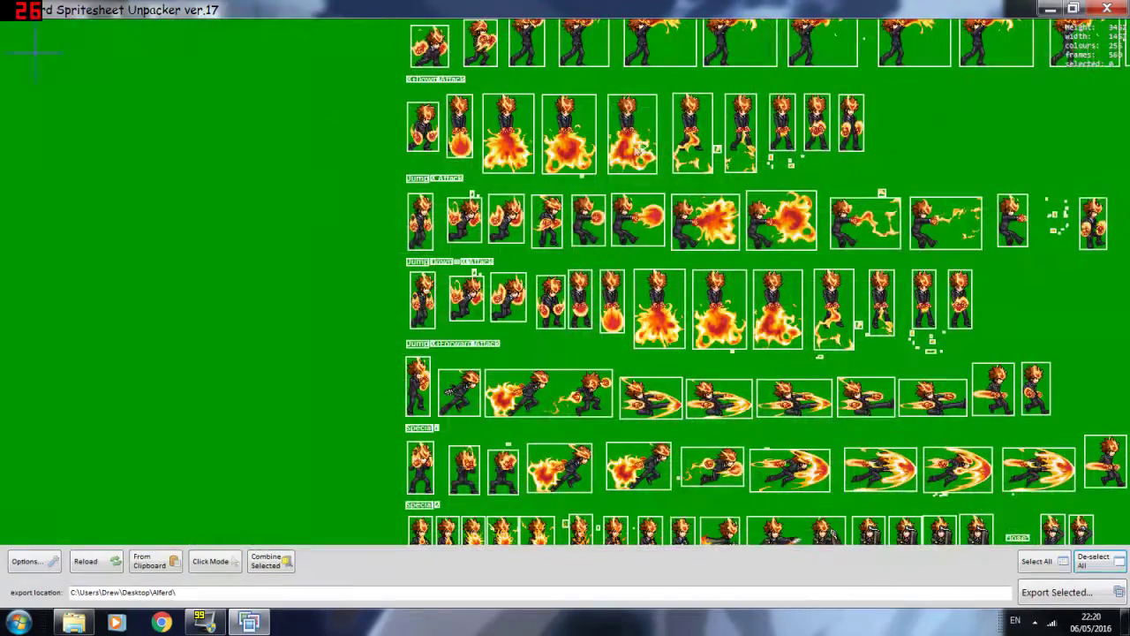
{"action": "scroll", "coordinate": [898, 145], "scroll_direction": "up", "scroll_amount": 3}
{"action": "left_click", "coordinate": [801, 238]}
{"action": "left_click", "coordinate": [210, 561]}
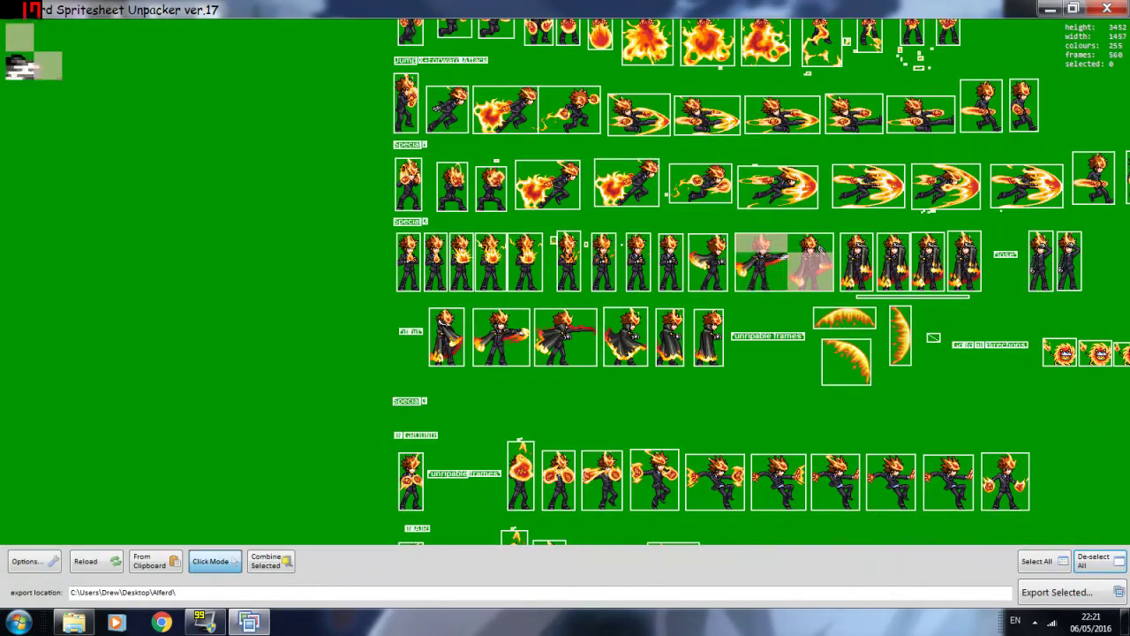
{"action": "left_click", "coordinate": [210, 561]}
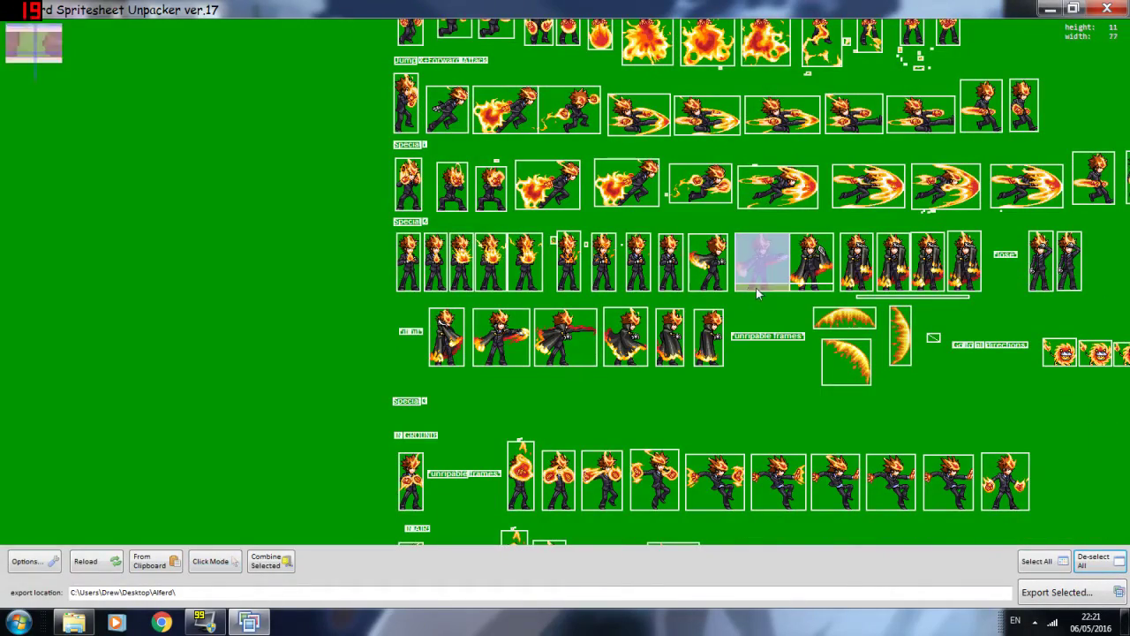
{"action": "left_click", "coordinate": [257, 571]}
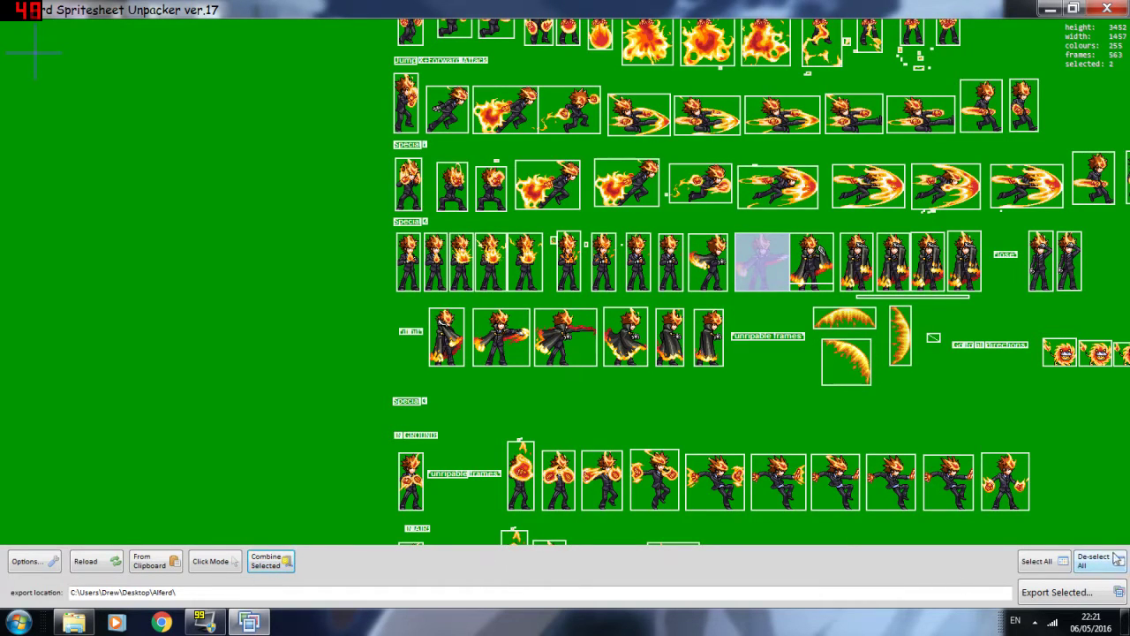
{"action": "left_click", "coordinate": [270, 563]}
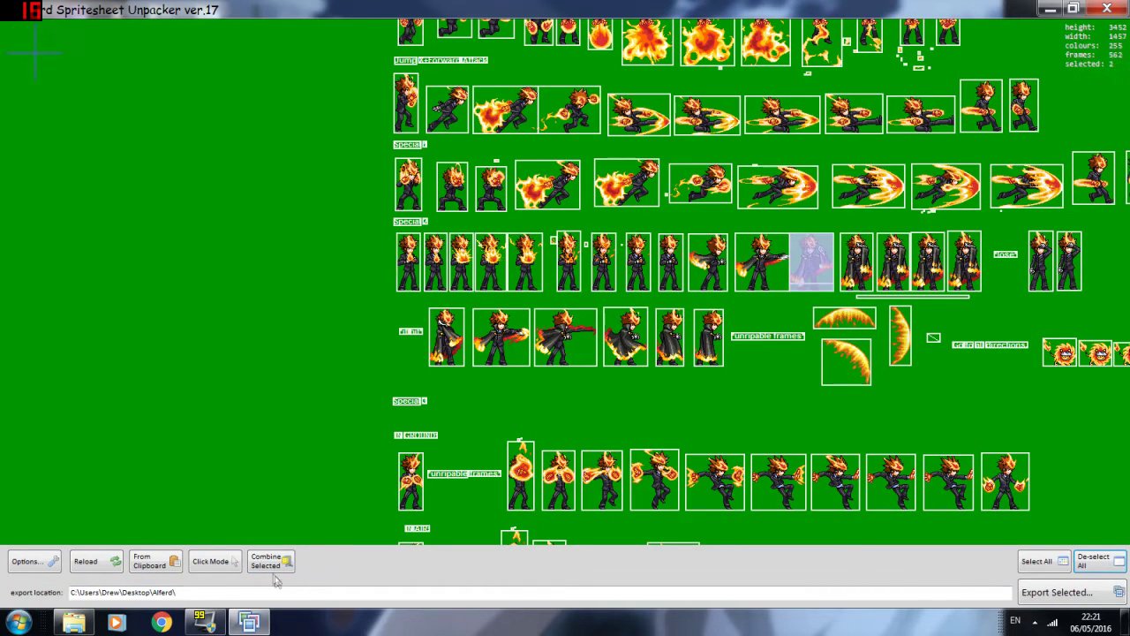
{"action": "left_click", "coordinate": [1093, 572]}
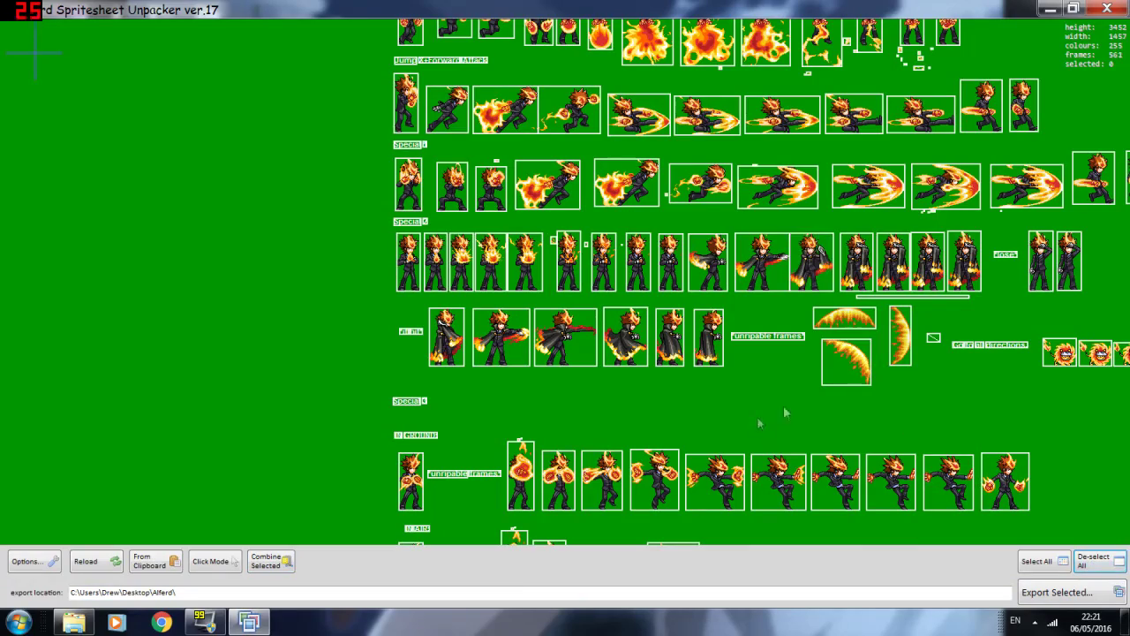
Scroll down to the smoke effects and merge a small fragment into the large smoke frame
{"action": "scroll", "coordinate": [759, 397], "scroll_direction": "down", "scroll_amount": 3}
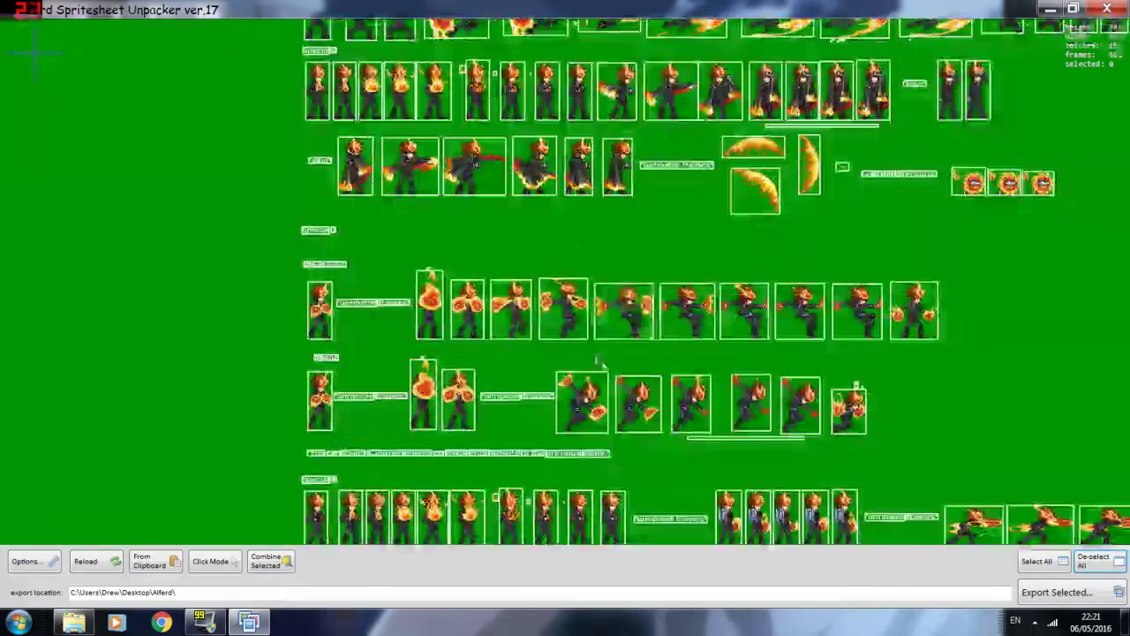
{"action": "scroll", "coordinate": [671, 265], "scroll_direction": "down", "scroll_amount": 3}
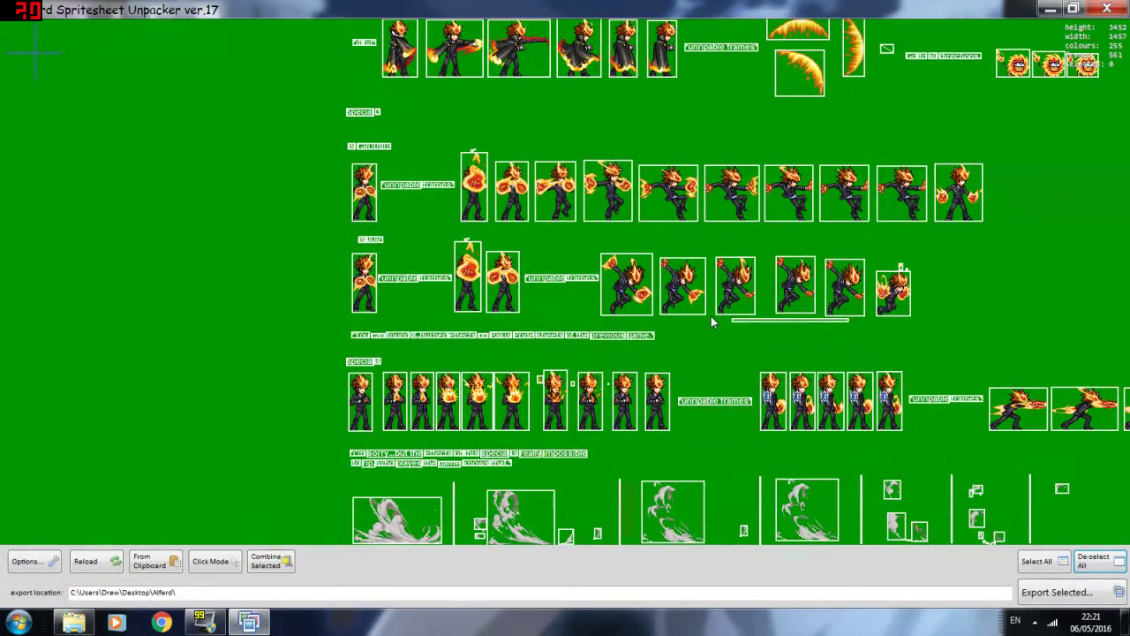
{"action": "scroll", "coordinate": [709, 351], "scroll_direction": "down", "scroll_amount": 3}
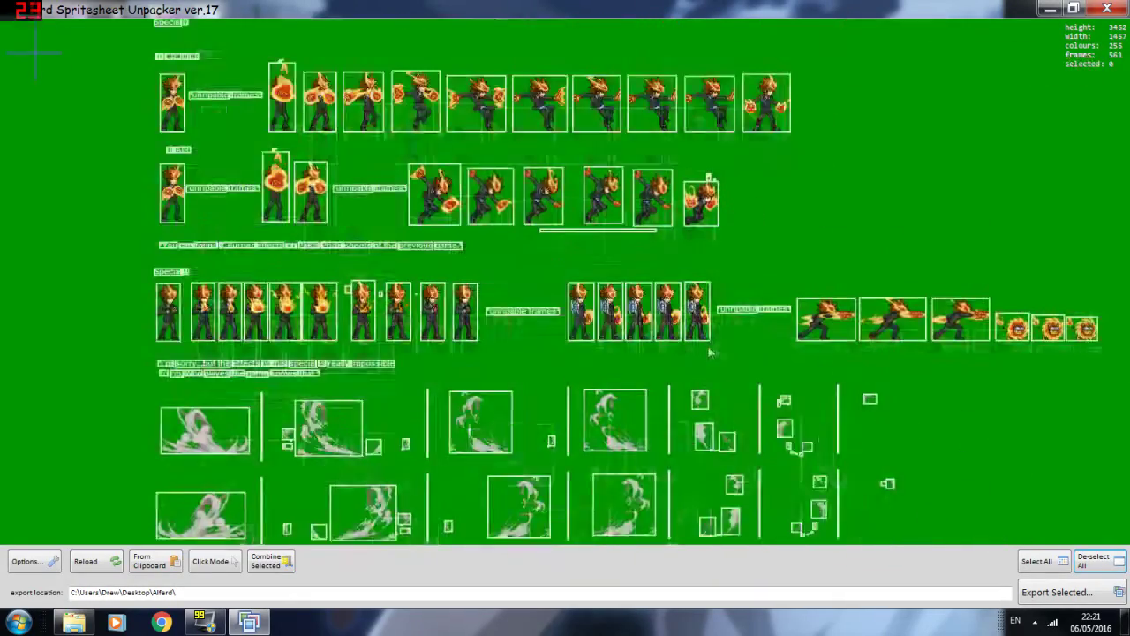
{"action": "scroll", "coordinate": [709, 351], "scroll_direction": "down", "scroll_amount": 3}
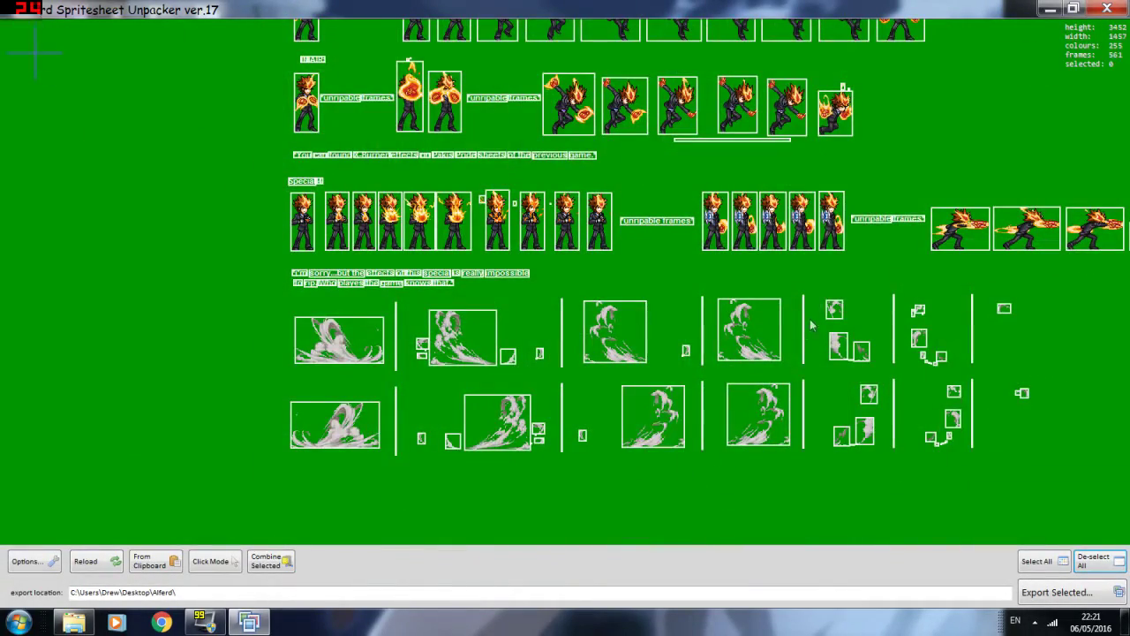
{"action": "scroll", "coordinate": [821, 328], "scroll_direction": "down", "scroll_amount": 3}
{"action": "scroll", "coordinate": [817, 326], "scroll_direction": "up", "scroll_amount": 5}
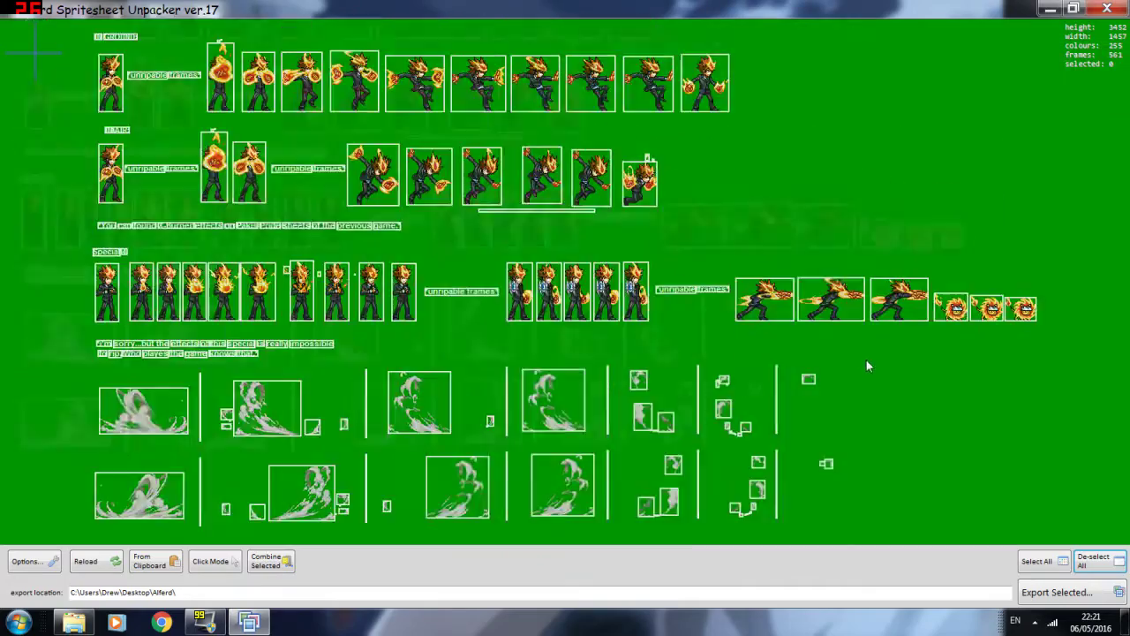
{"action": "scroll", "coordinate": [644, 344], "scroll_direction": "down", "scroll_amount": 3}
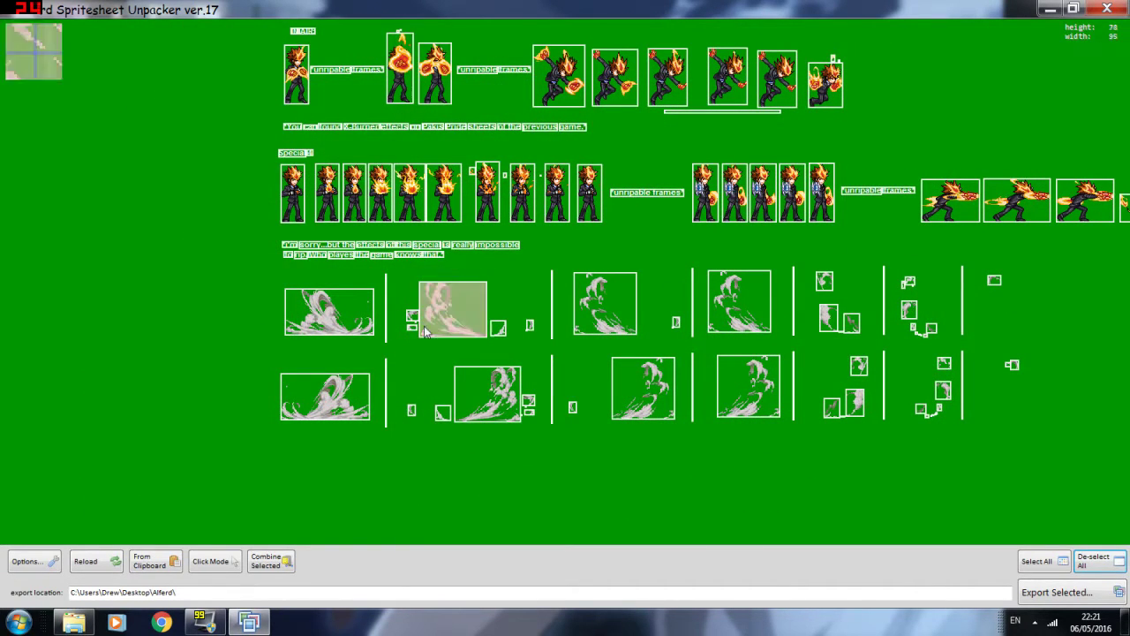
{"action": "left_click", "coordinate": [411, 315]}
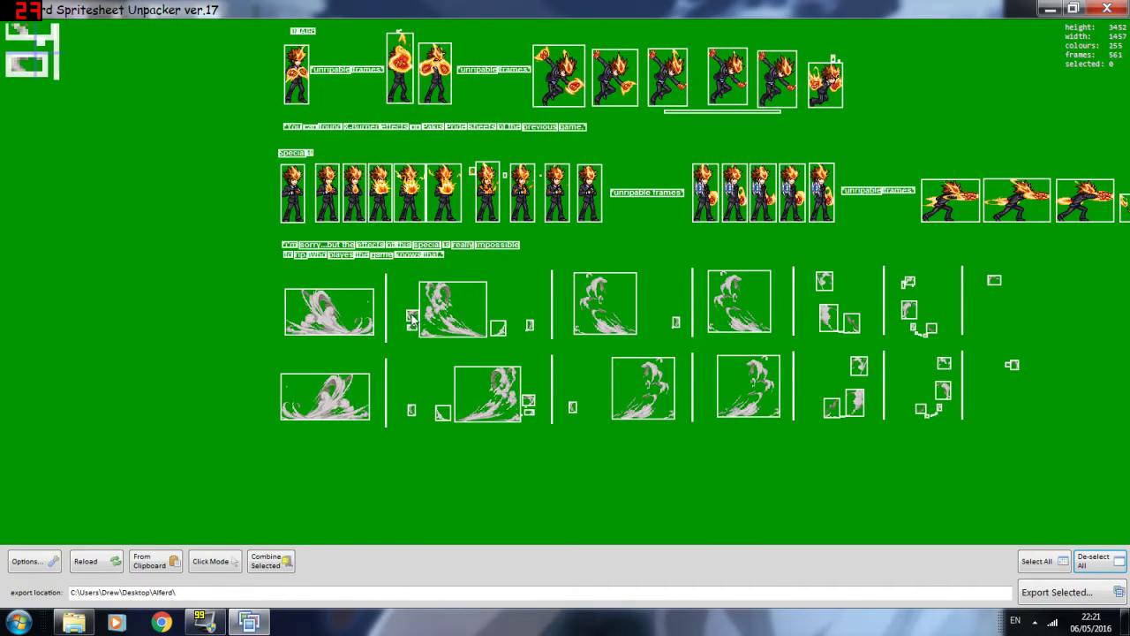
{"action": "left_click", "coordinate": [456, 334]}
{"action": "left_click", "coordinate": [270, 560]}
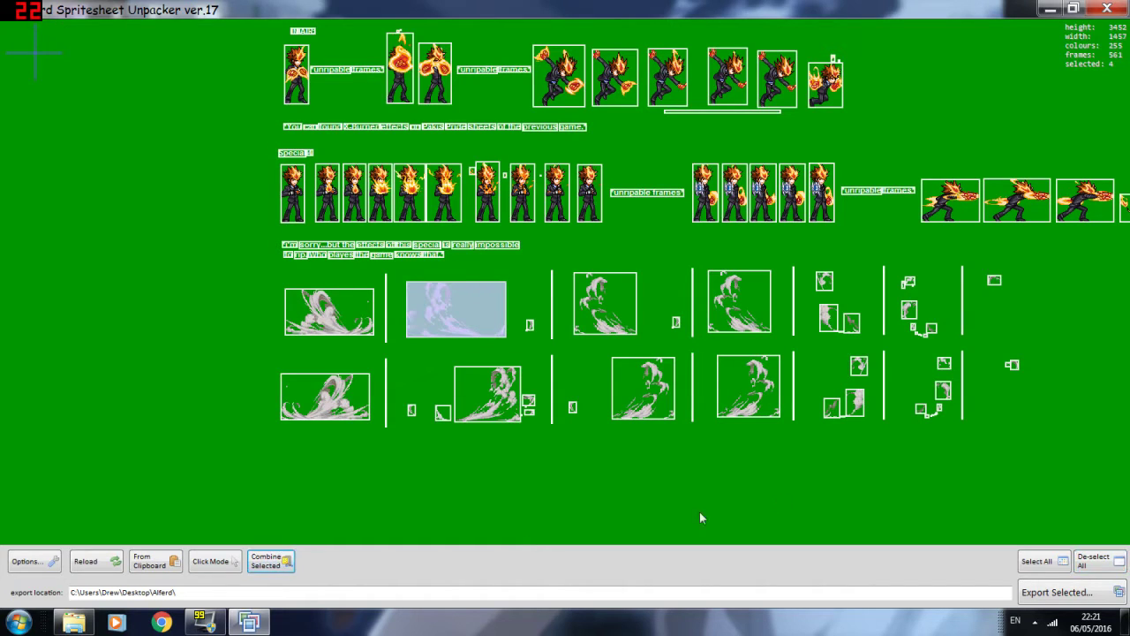
{"action": "left_click", "coordinate": [1085, 563]}
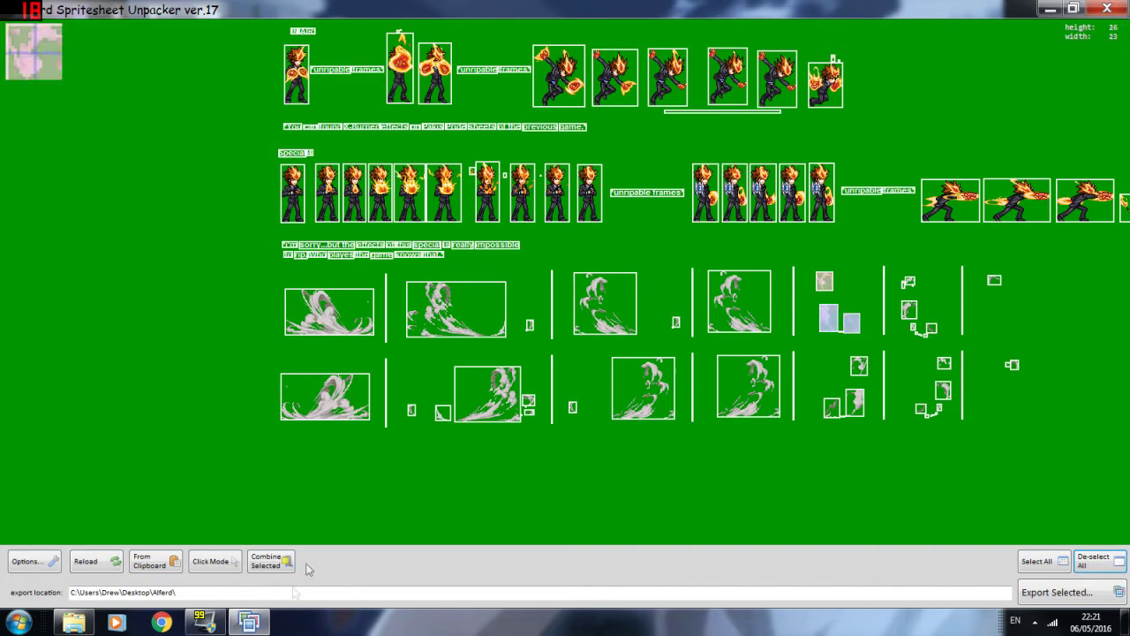
Merge more smoke fragments, including a group of four small pieces, into single frames
{"action": "left_click", "coordinate": [267, 561]}
{"action": "left_click", "coordinate": [1102, 564]}
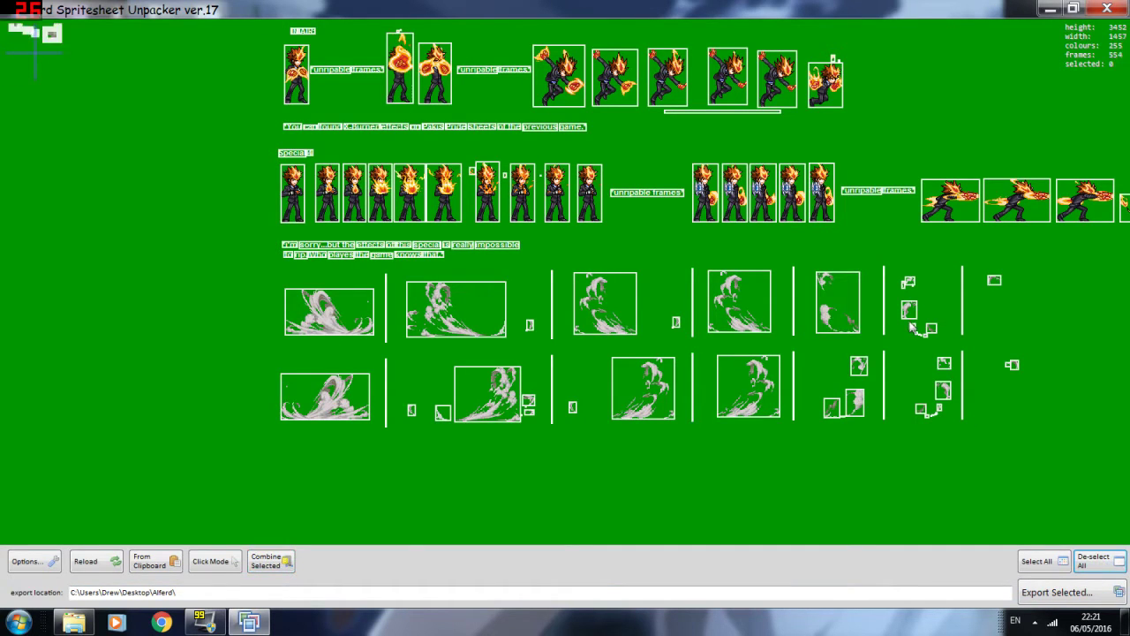
{"action": "left_click", "coordinate": [909, 309]}
{"action": "left_click", "coordinate": [929, 328]}
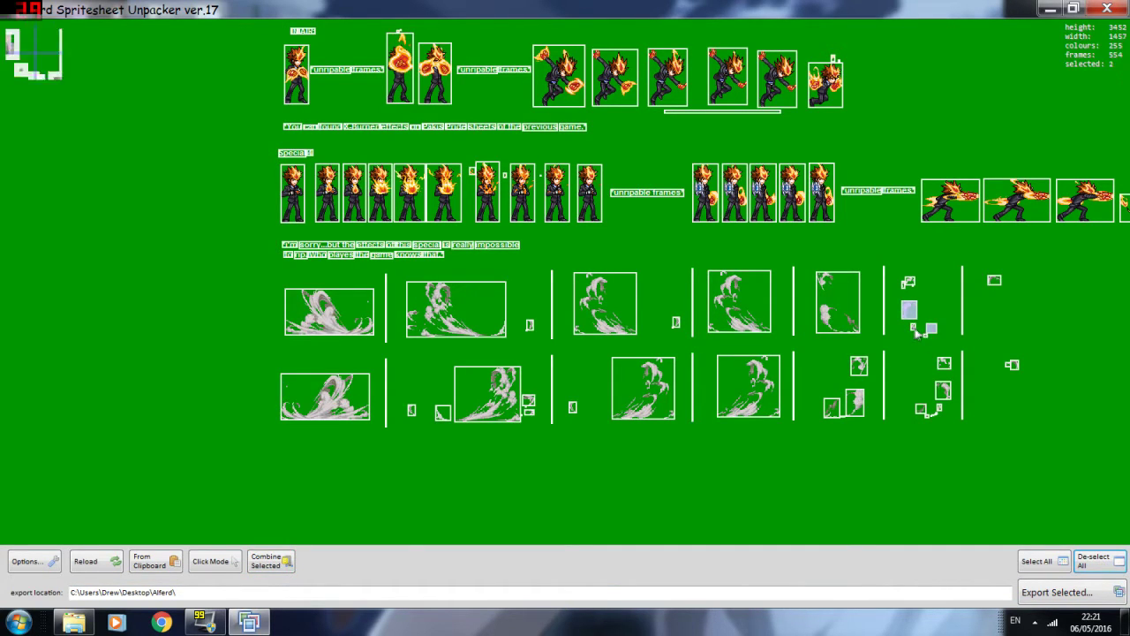
{"action": "left_click", "coordinate": [909, 283]}
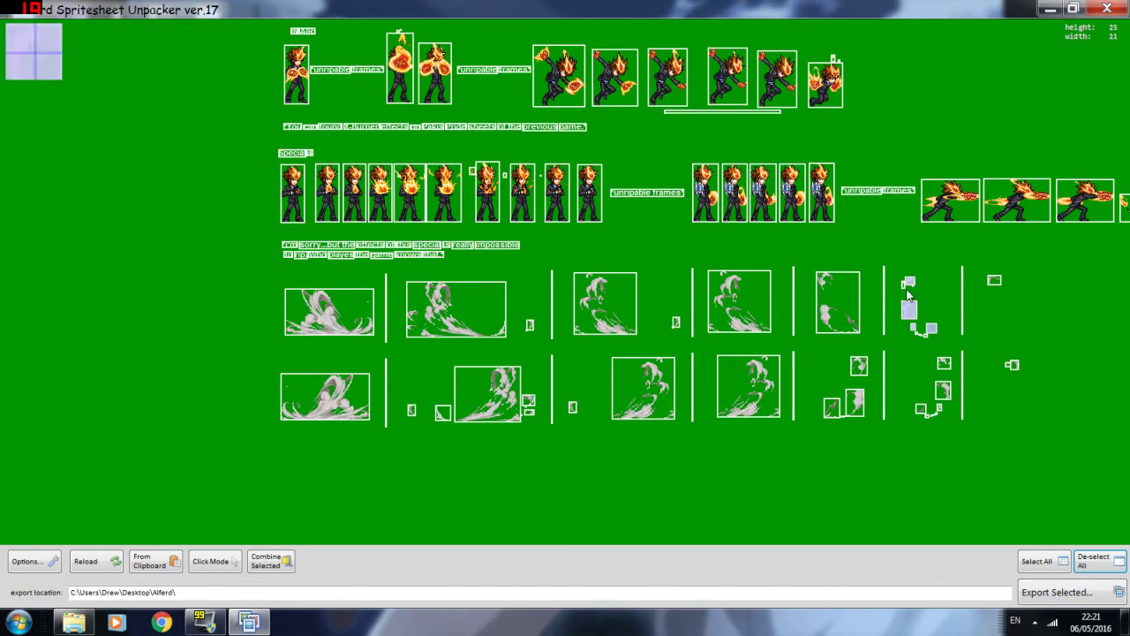
{"action": "left_click", "coordinate": [915, 335]}
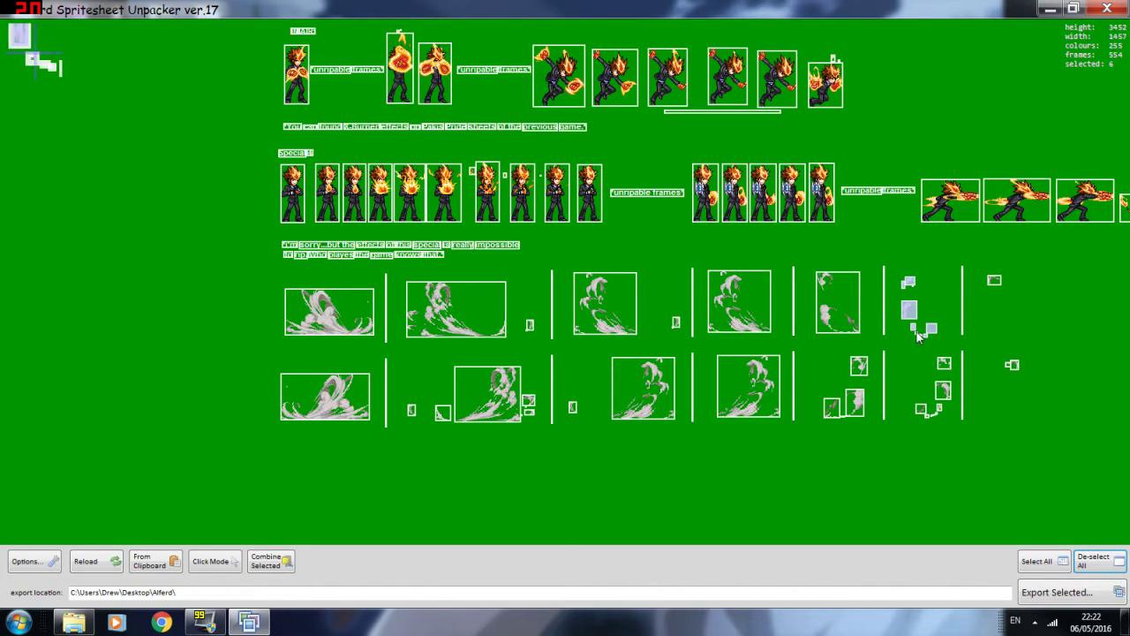
{"action": "left_click", "coordinate": [270, 561]}
{"action": "left_click", "coordinate": [1096, 570]}
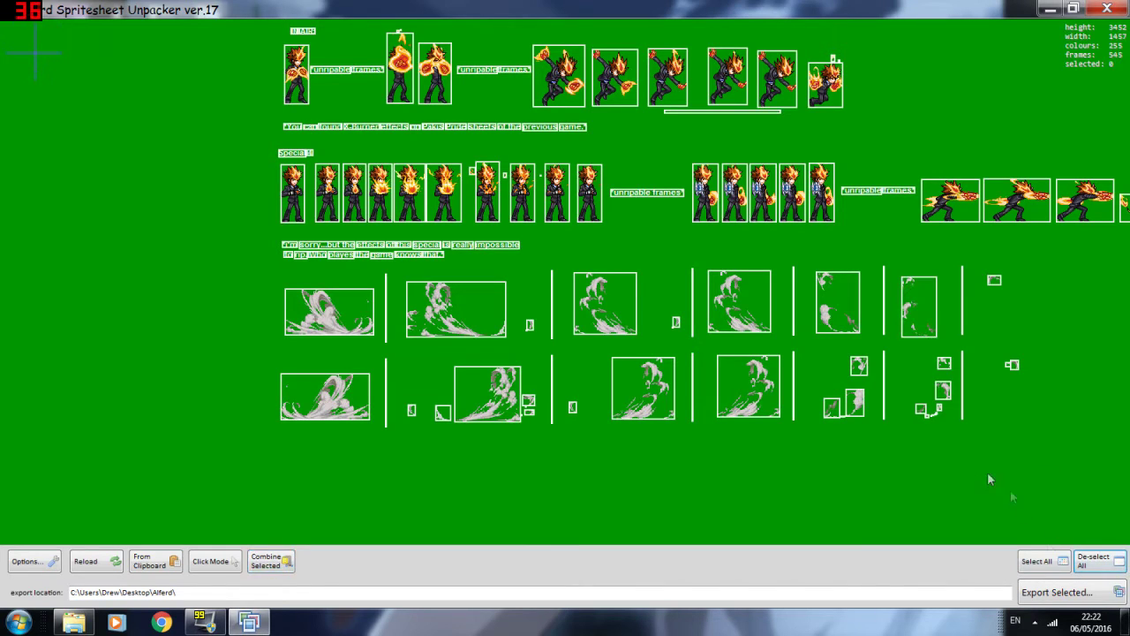
Combine the small fragments beside the next smoke frames into those frames
{"action": "left_click", "coordinate": [443, 413]}
{"action": "left_click", "coordinate": [461, 410]}
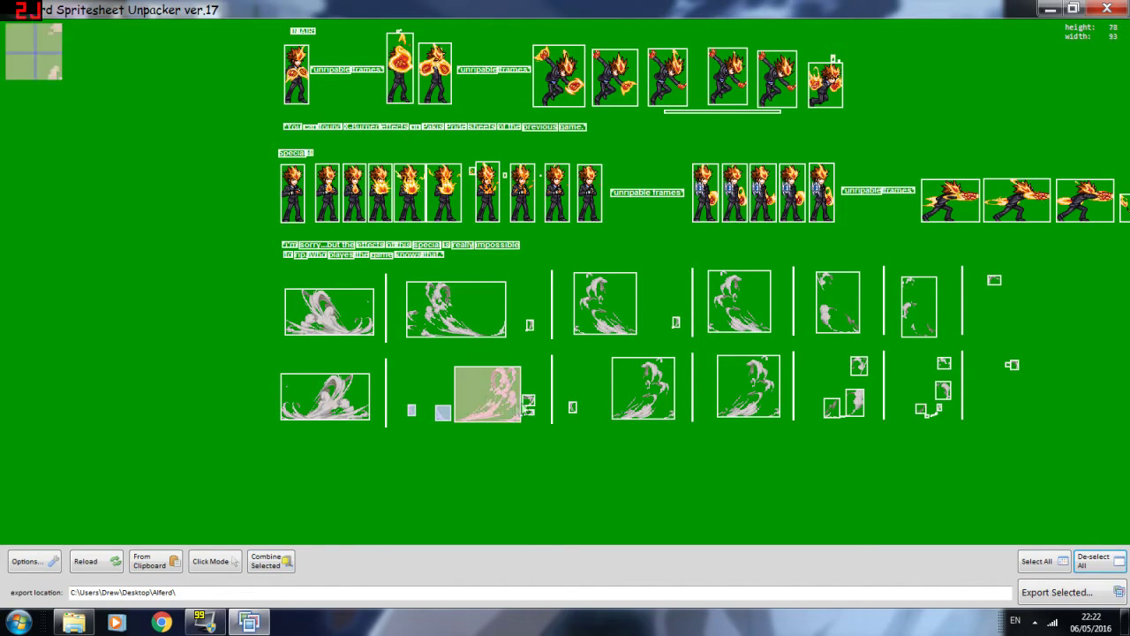
{"action": "left_click", "coordinate": [528, 400]}
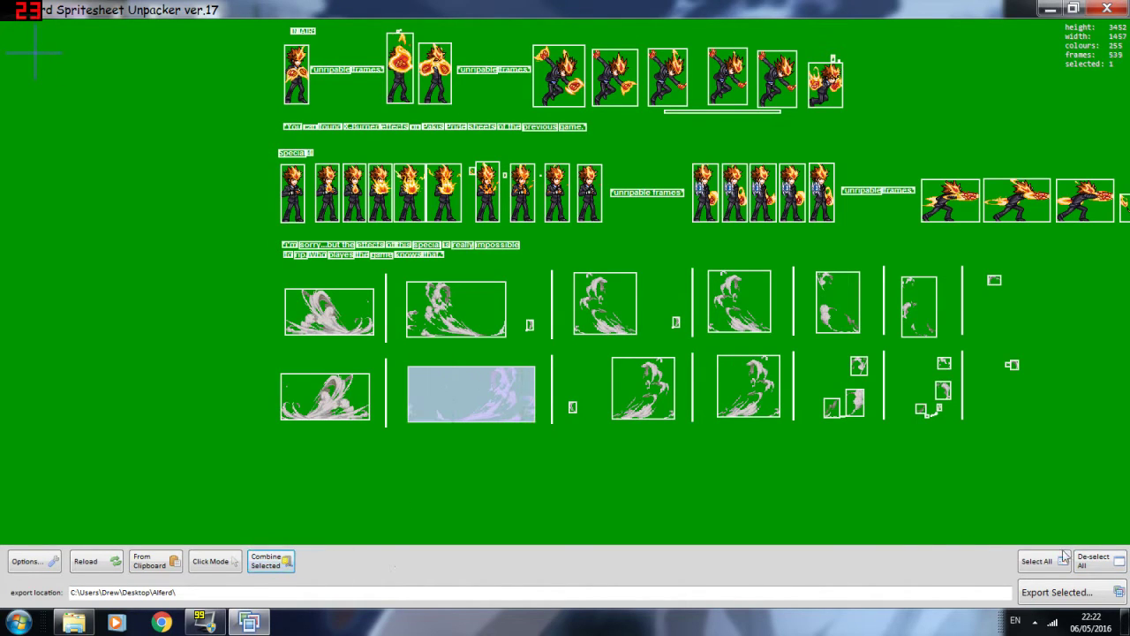
{"action": "left_click", "coordinate": [1111, 566]}
{"action": "left_click", "coordinate": [629, 399]}
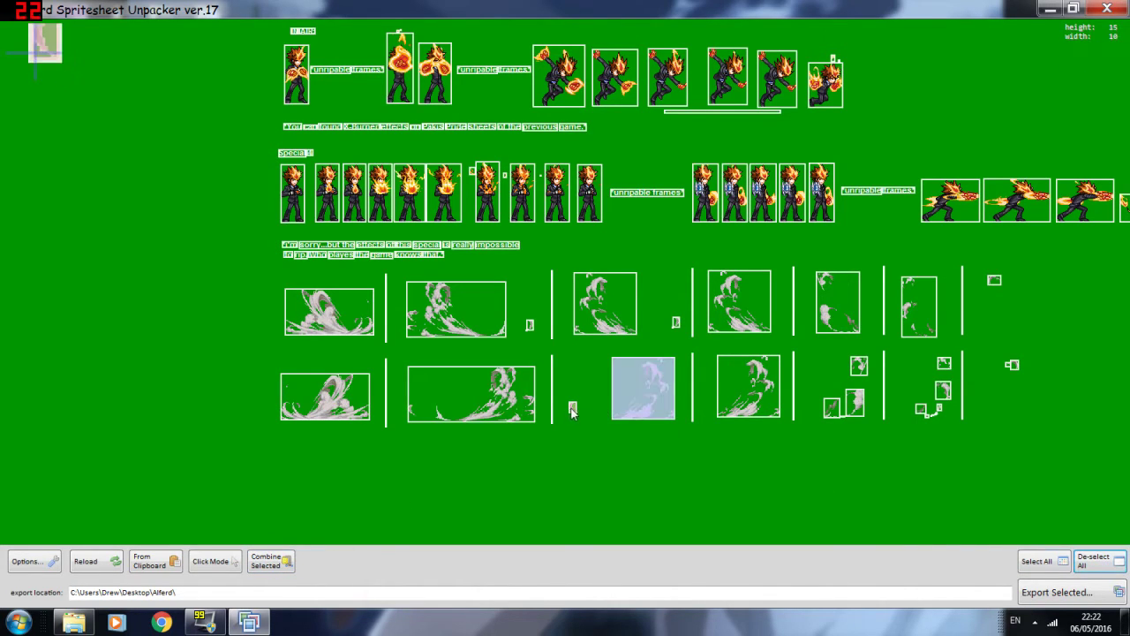
{"action": "left_click", "coordinate": [572, 407]}
{"action": "left_click", "coordinate": [270, 560]}
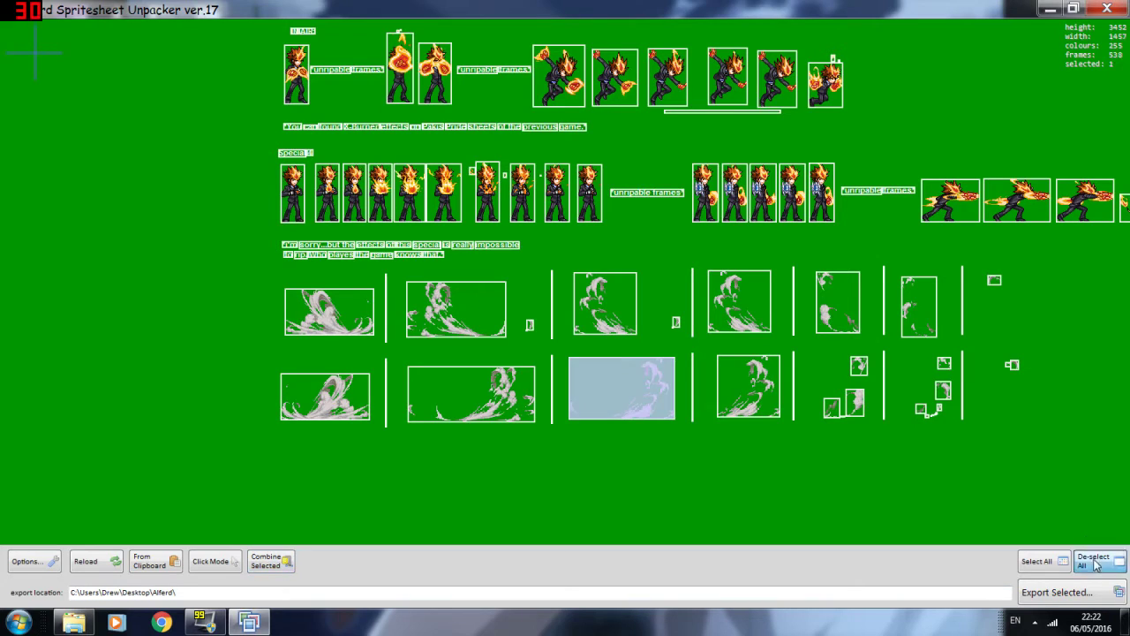
{"action": "left_click", "coordinate": [1095, 562]}
{"action": "left_click", "coordinate": [775, 397]}
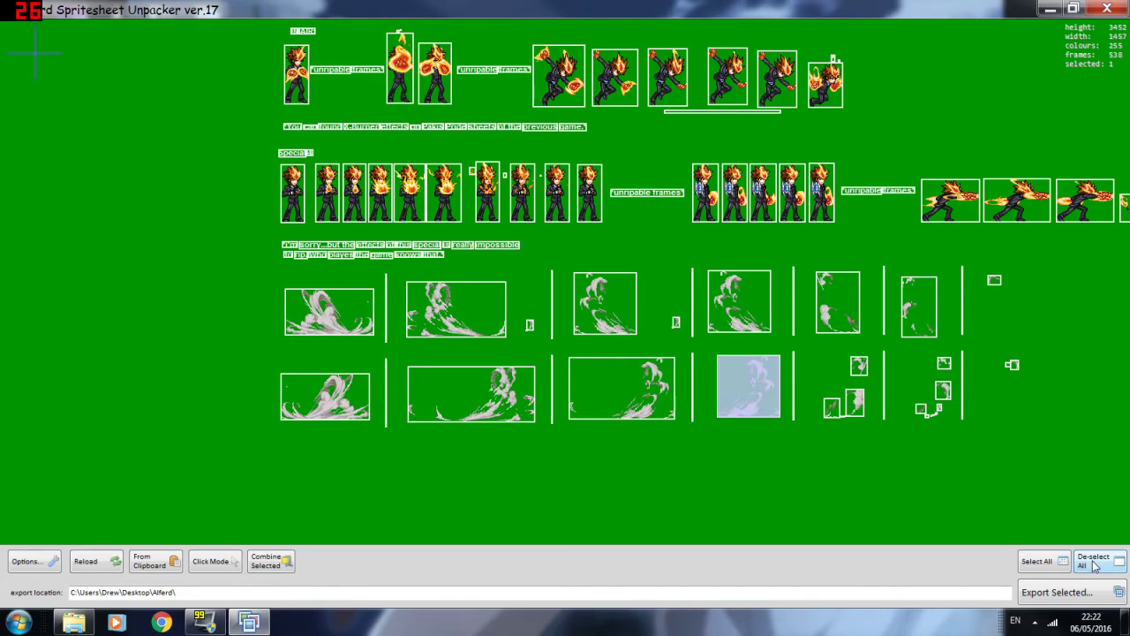
{"action": "left_click", "coordinate": [1095, 565]}
Merge the remaining loose fragments in groups of three and two, reaching 531 frames, then open Options
{"action": "left_click", "coordinate": [833, 408]}
{"action": "left_click", "coordinate": [854, 402]}
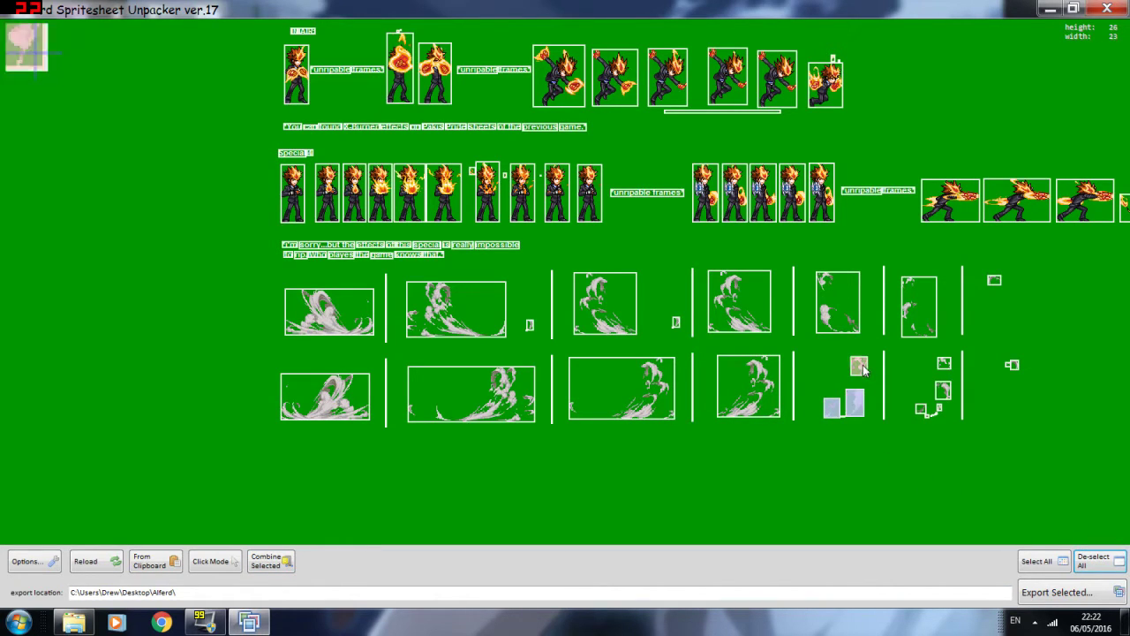
{"action": "left_click", "coordinate": [861, 367]}
{"action": "left_click", "coordinate": [1095, 565]}
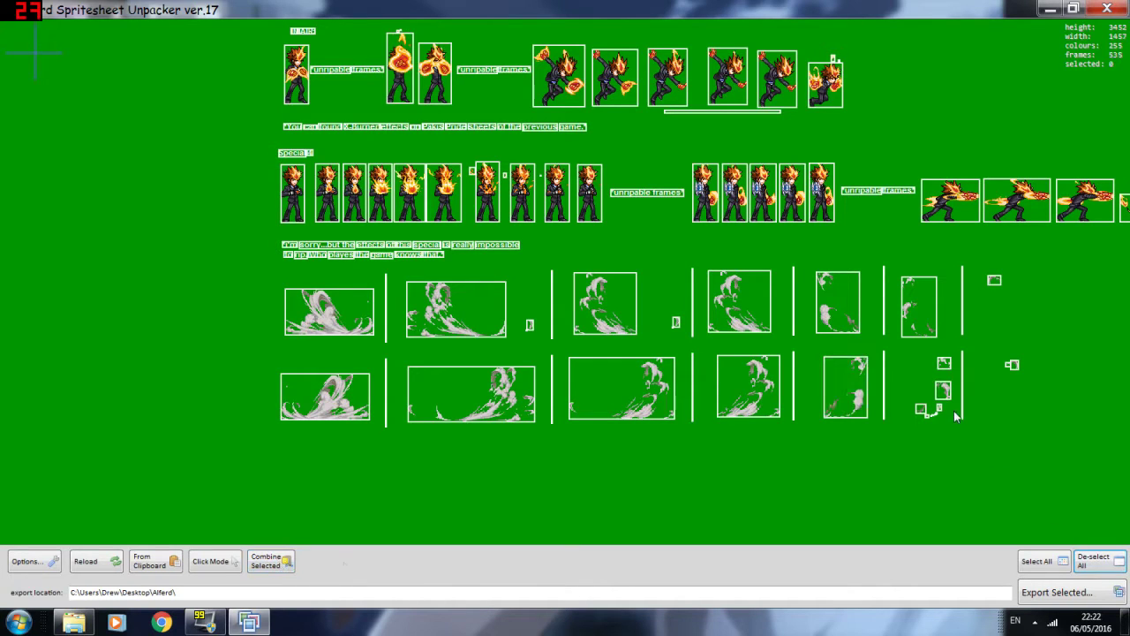
{"action": "left_click", "coordinate": [943, 392]}
{"action": "left_click", "coordinate": [921, 409]}
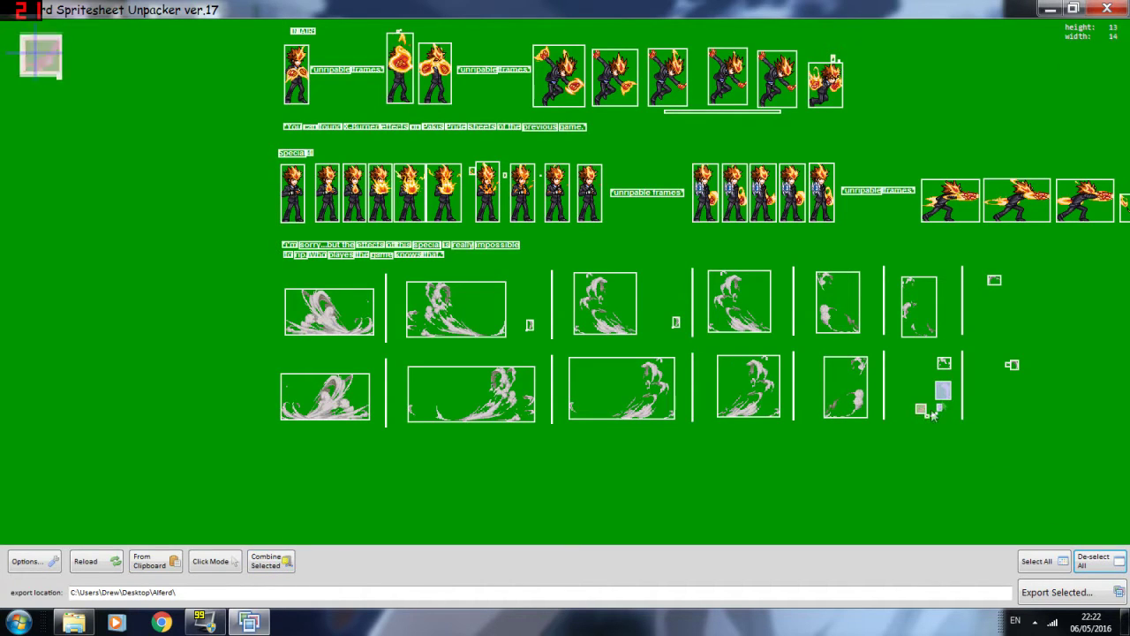
{"action": "left_click", "coordinate": [270, 561]}
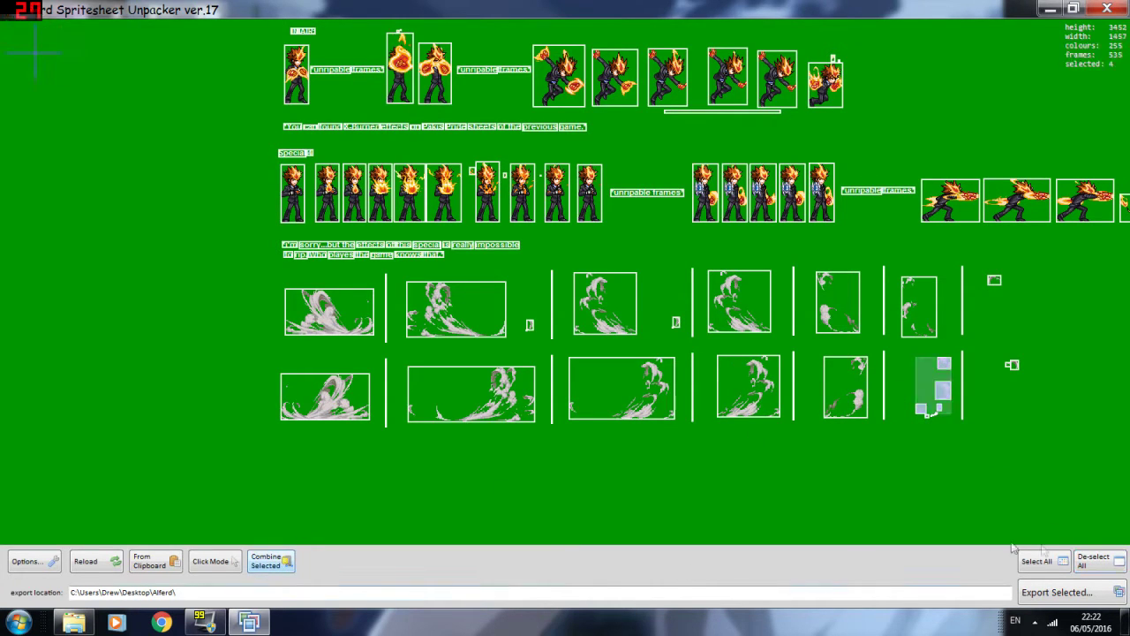
{"action": "left_click", "coordinate": [1095, 562]}
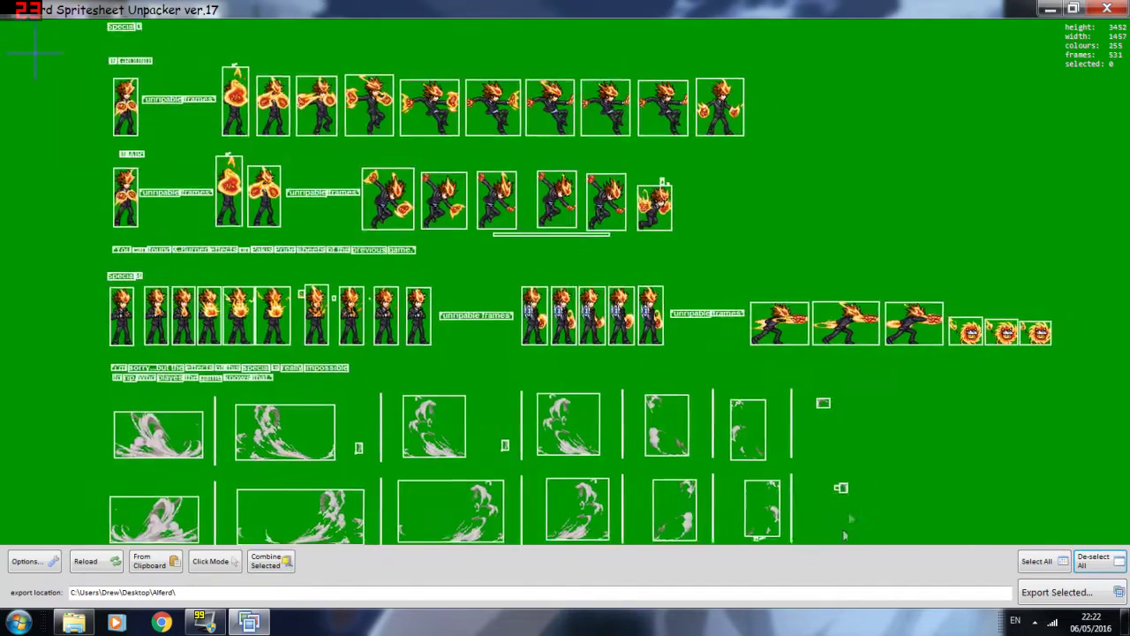
{"action": "left_click", "coordinate": [51, 563]}
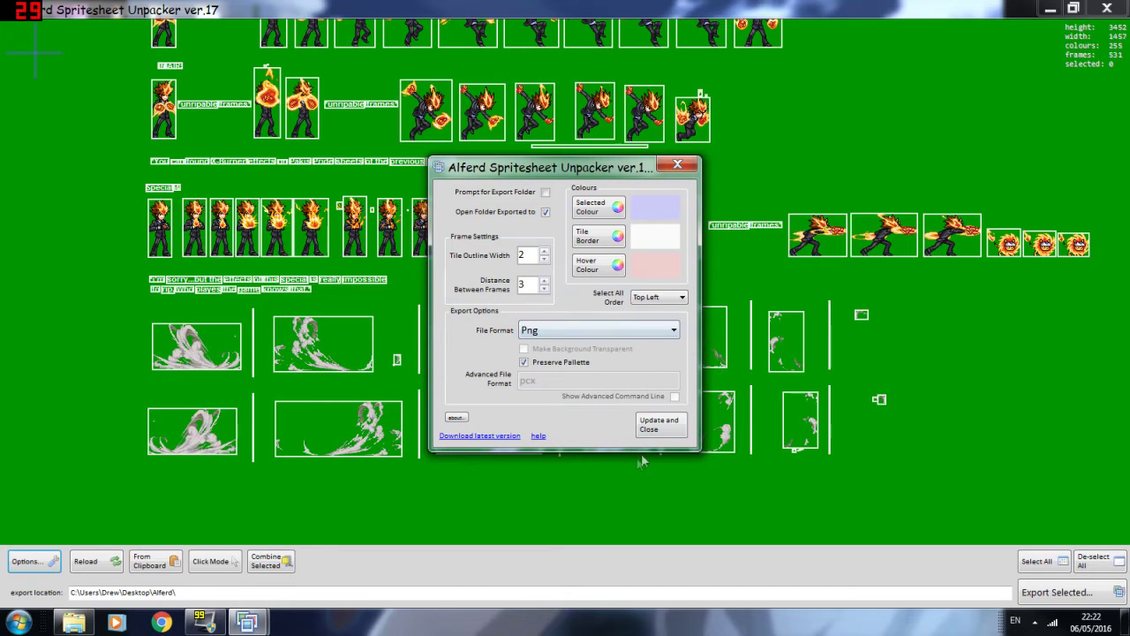
Apply the options with Update and Close, minimize the unpacker, and close the Alferd folder
{"action": "left_click", "coordinate": [658, 426]}
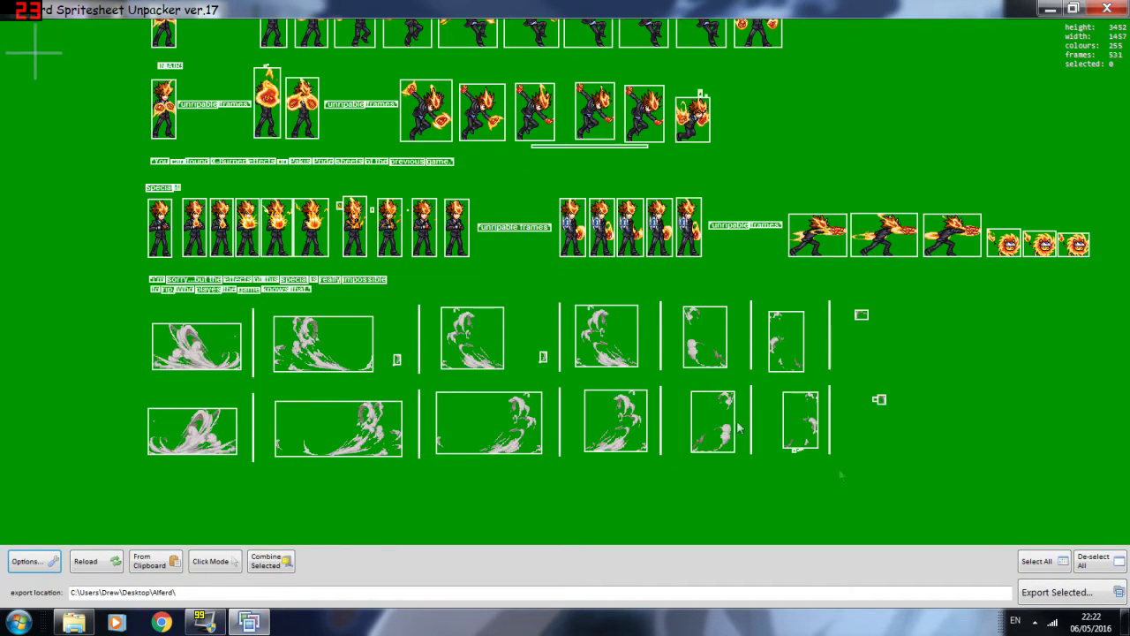
{"action": "left_click", "coordinate": [1047, 10]}
{"action": "left_click", "coordinate": [931, 124]}
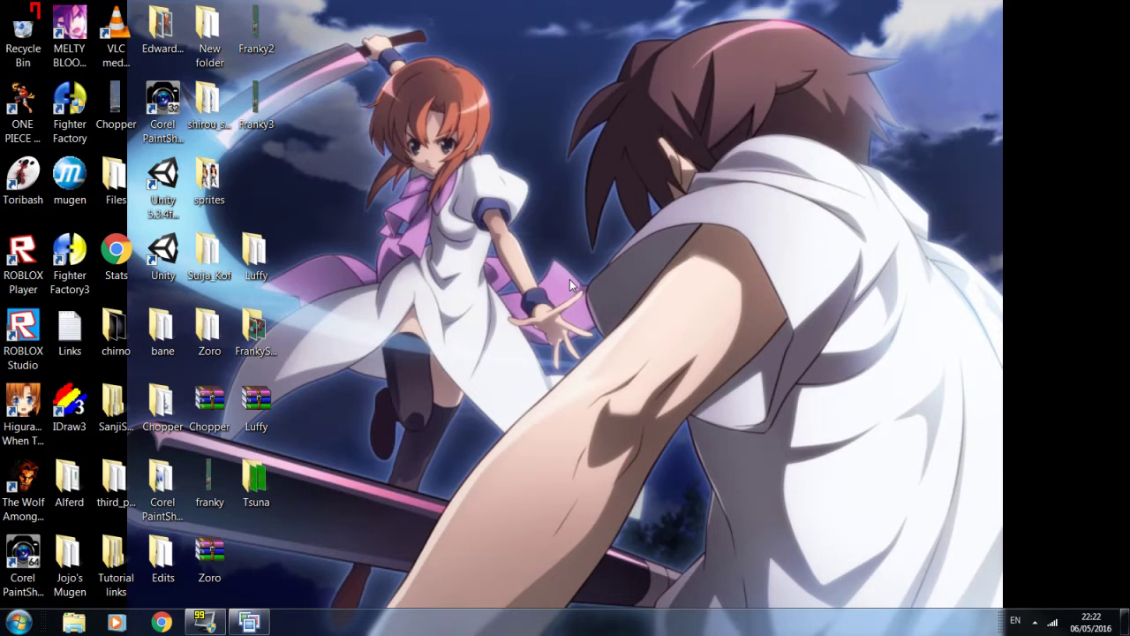
Create a new desktop folder named TsunaSprites
{"action": "double_click", "coordinate": [256, 481]}
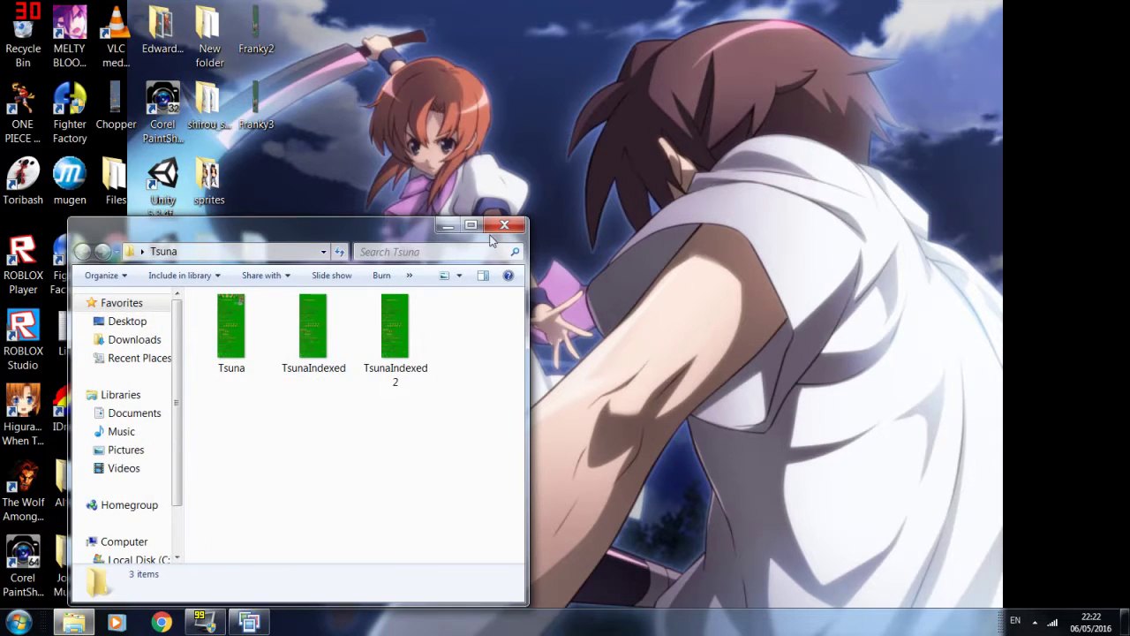
{"action": "left_click", "coordinate": [505, 225]}
{"action": "right_click", "coordinate": [320, 286]}
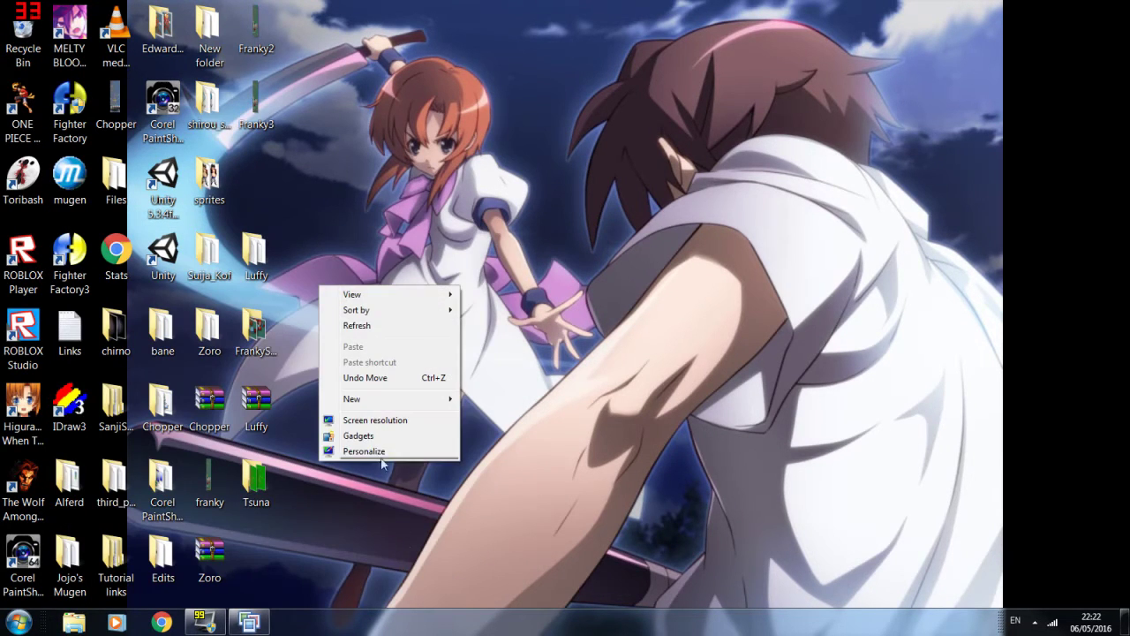
{"action": "mouse_move", "coordinate": [389, 400]}
{"action": "left_click", "coordinate": [487, 398]}
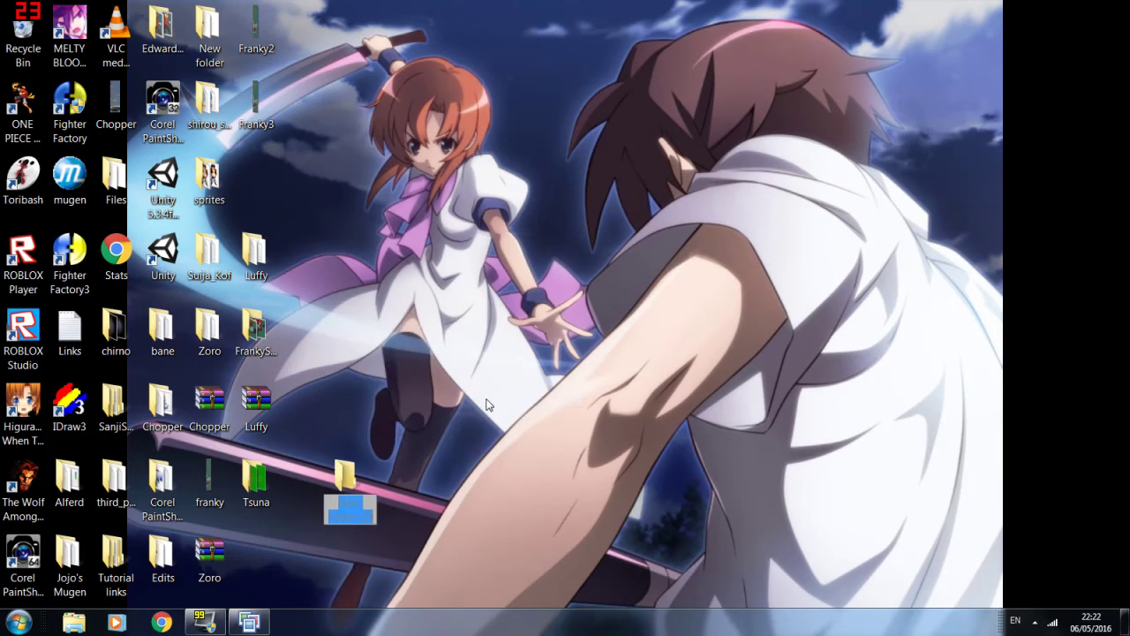
{"action": "type", "text": "TsunaSprites"}
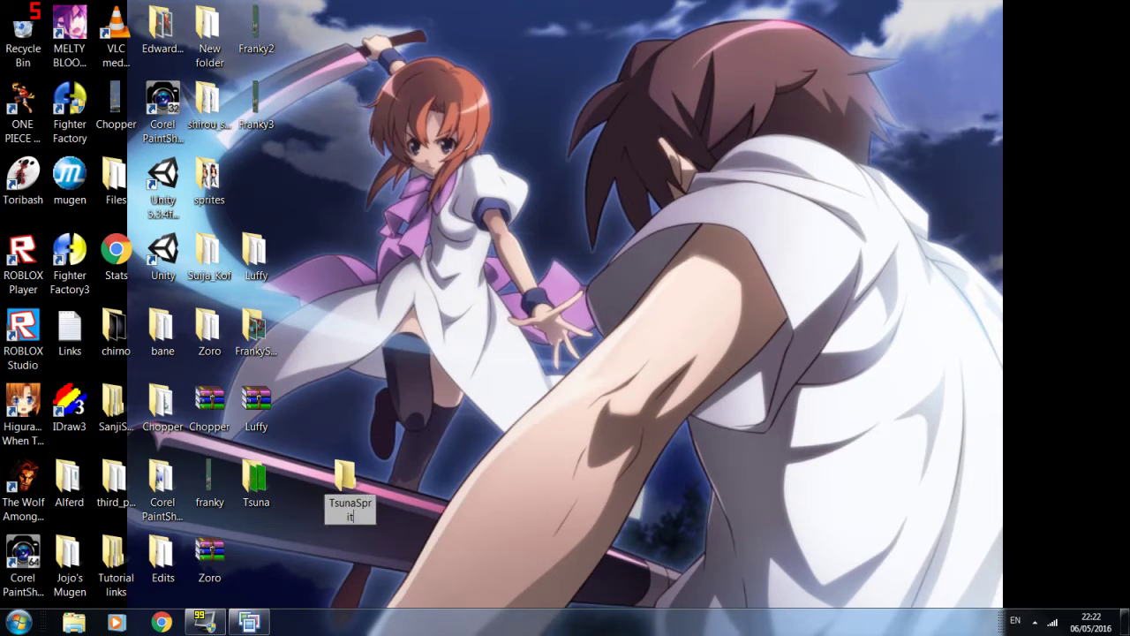
{"action": "key", "text": "Return"}
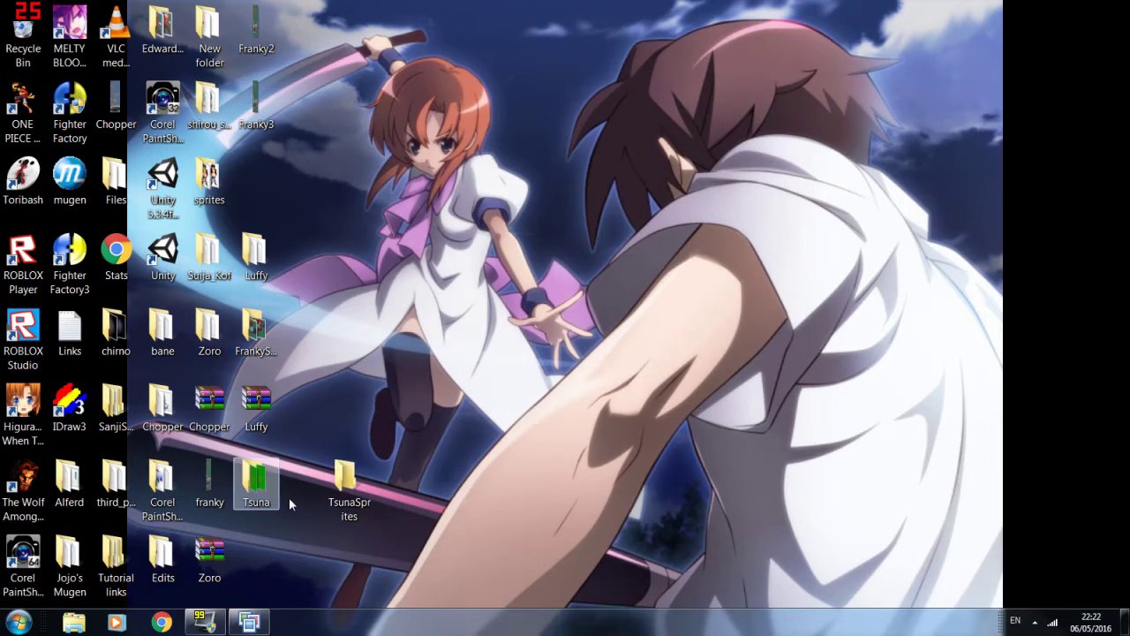
Place TsunaSprites beside the Tsuna folder and restore the unpacker from the taskbar
{"action": "left_click_drag", "start_coordinate": [350, 487], "coordinate": [304, 488]}
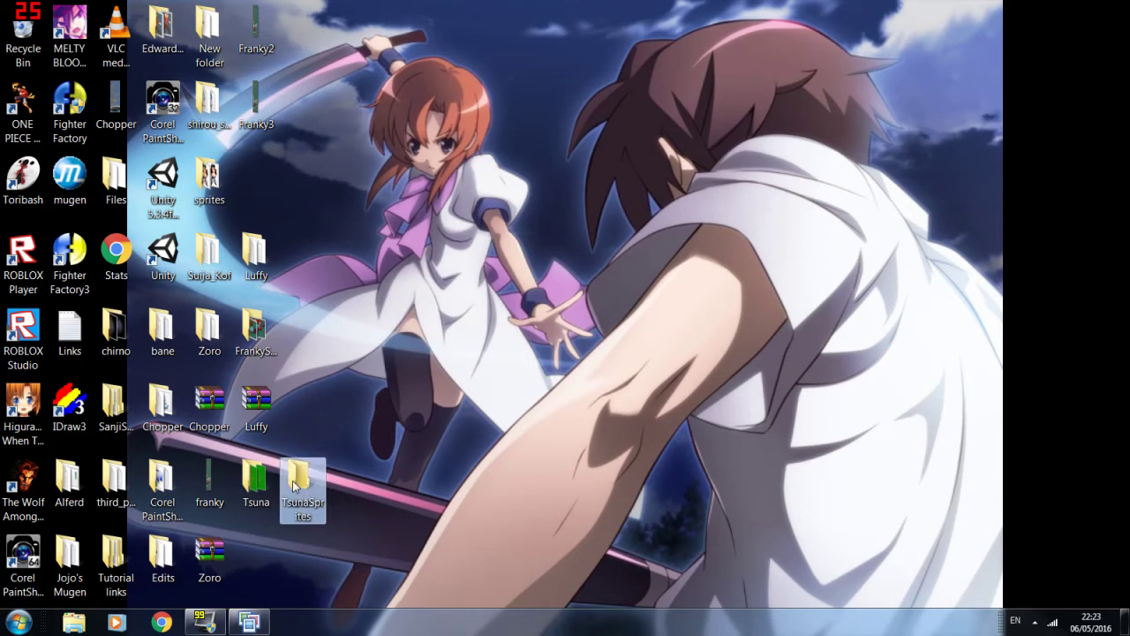
{"action": "left_click", "coordinate": [281, 565]}
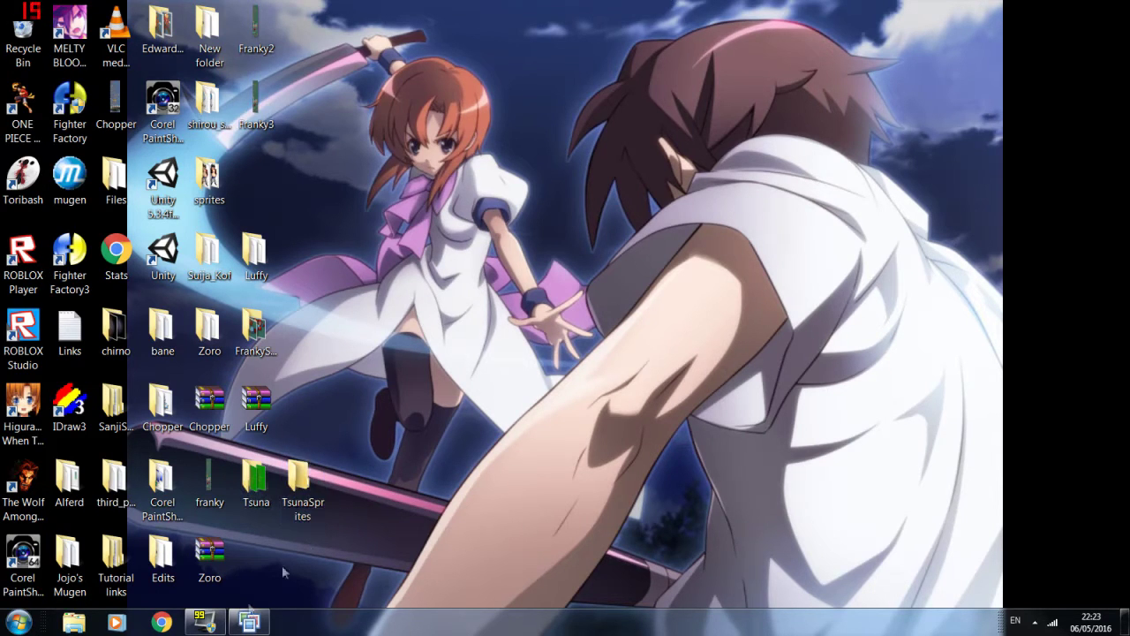
{"action": "left_click", "coordinate": [259, 625]}
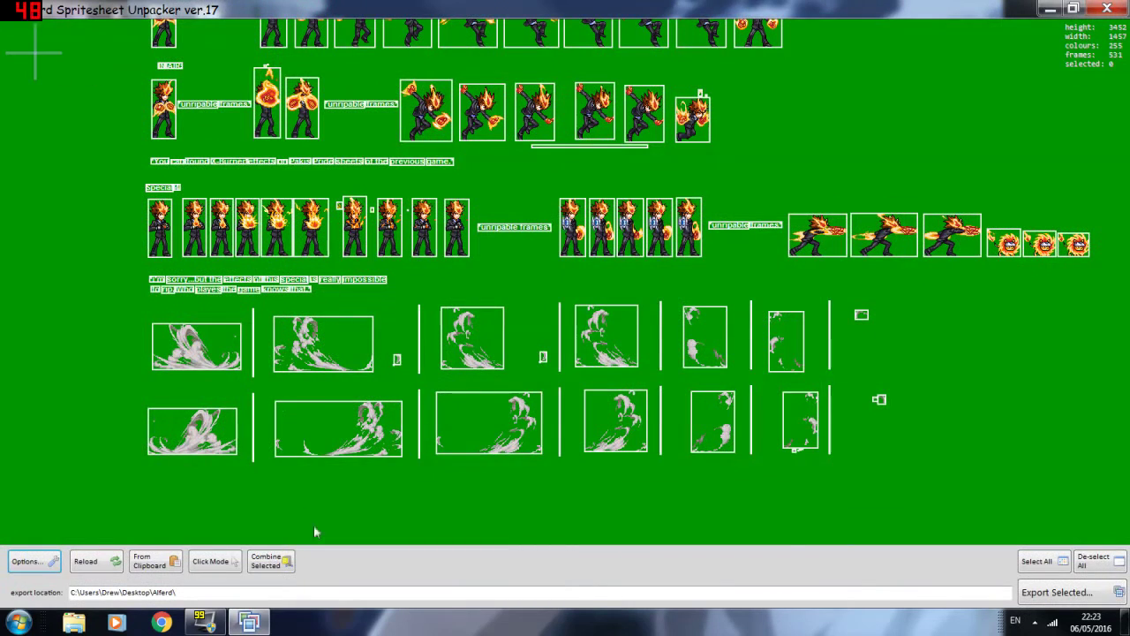
Select all 531 frames and export them as numbered images to Desktop\TsunaSprites
{"action": "left_click", "coordinate": [1050, 566]}
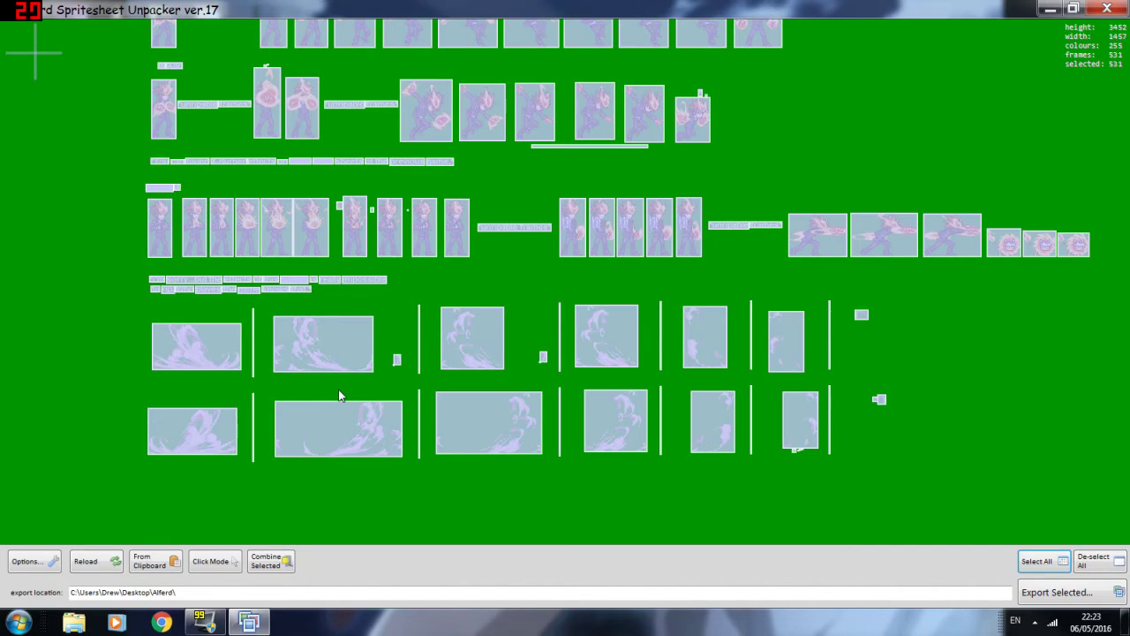
{"action": "left_click", "coordinate": [176, 591]}
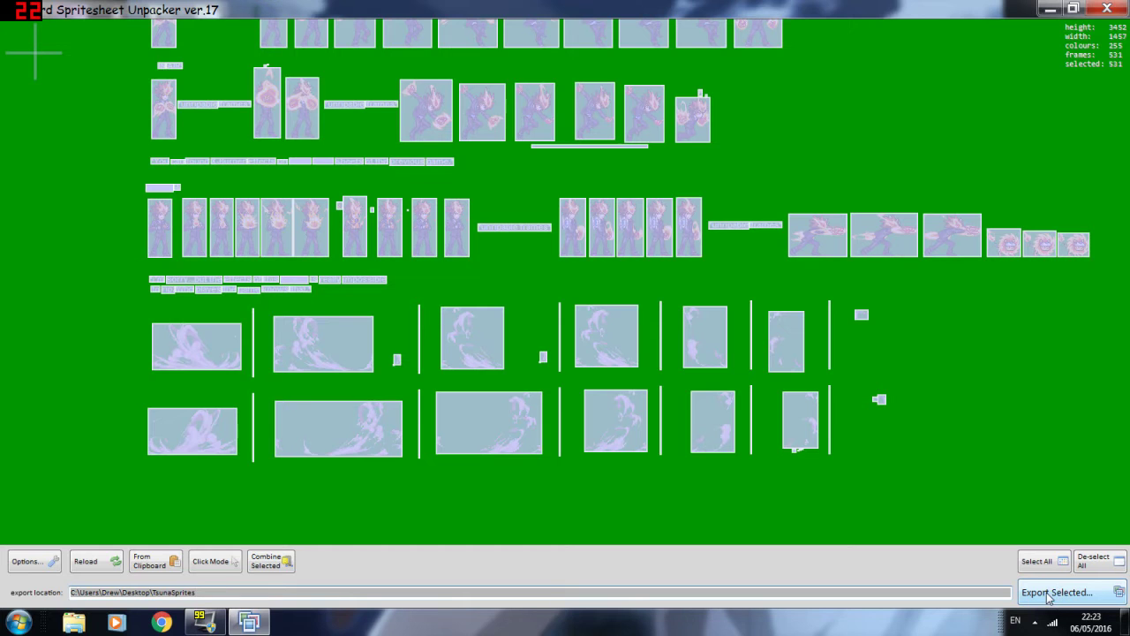
{"action": "left_click", "coordinate": [1048, 593]}
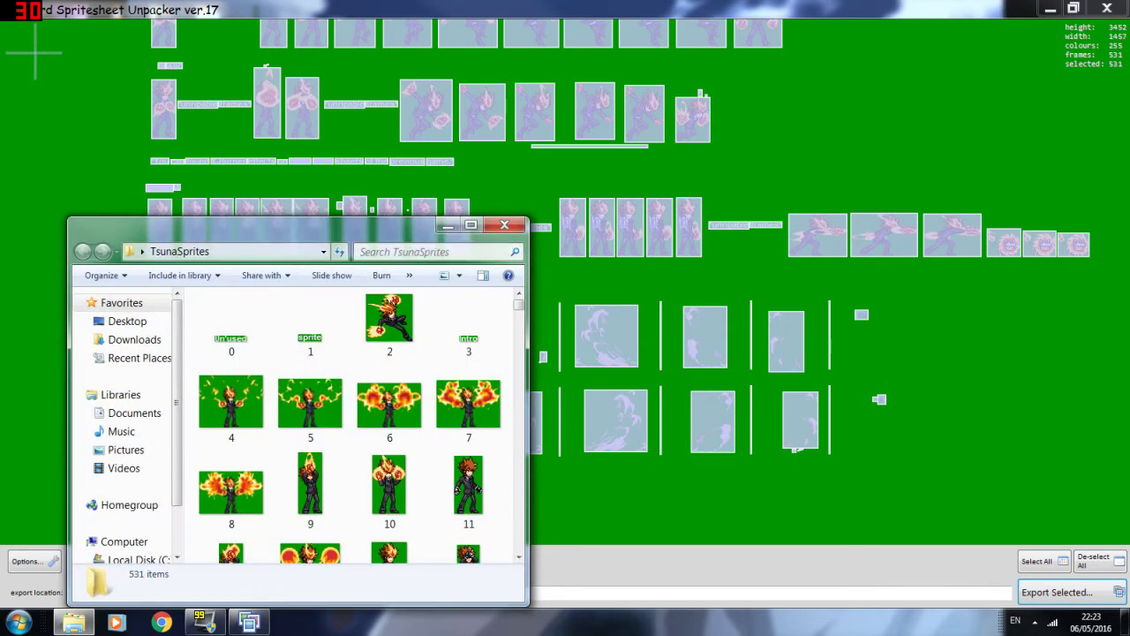
{"action": "left_click", "coordinate": [504, 226]}
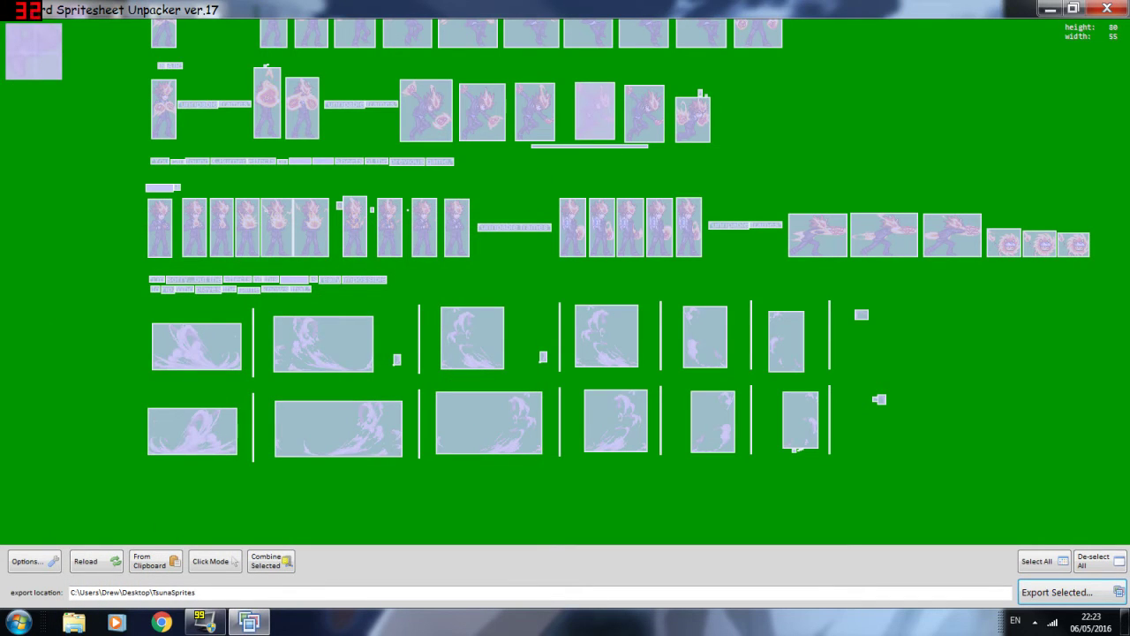
{"action": "left_click", "coordinate": [1050, 8]}
{"action": "left_click", "coordinate": [249, 621]}
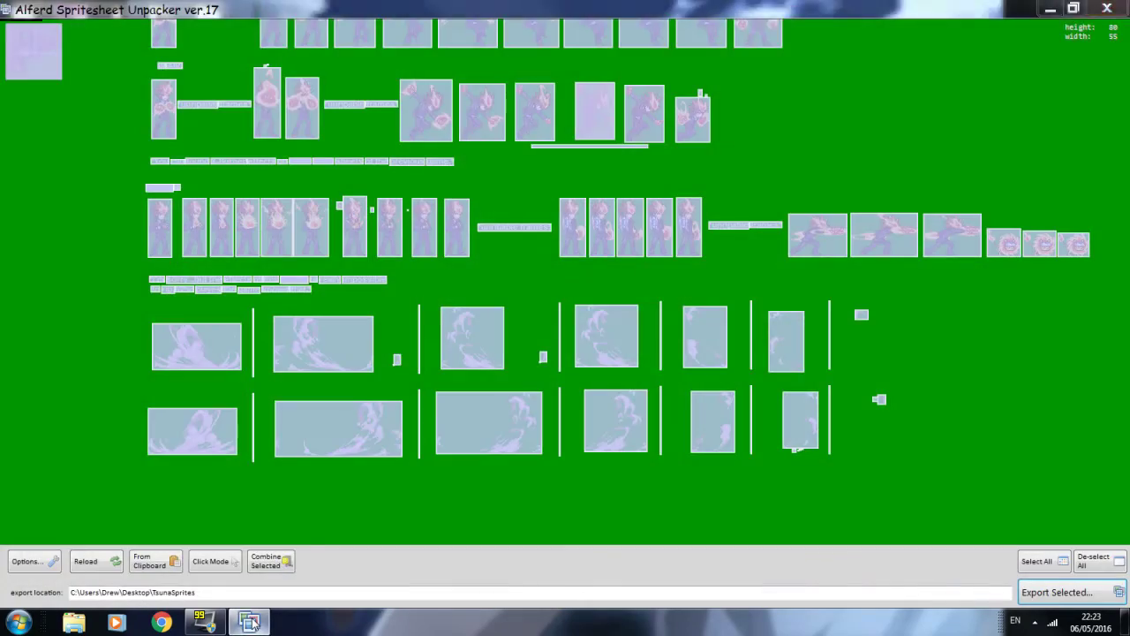
Open the TsunaSprites folder from the desktop and maximize its window
{"action": "left_click", "coordinate": [251, 622]}
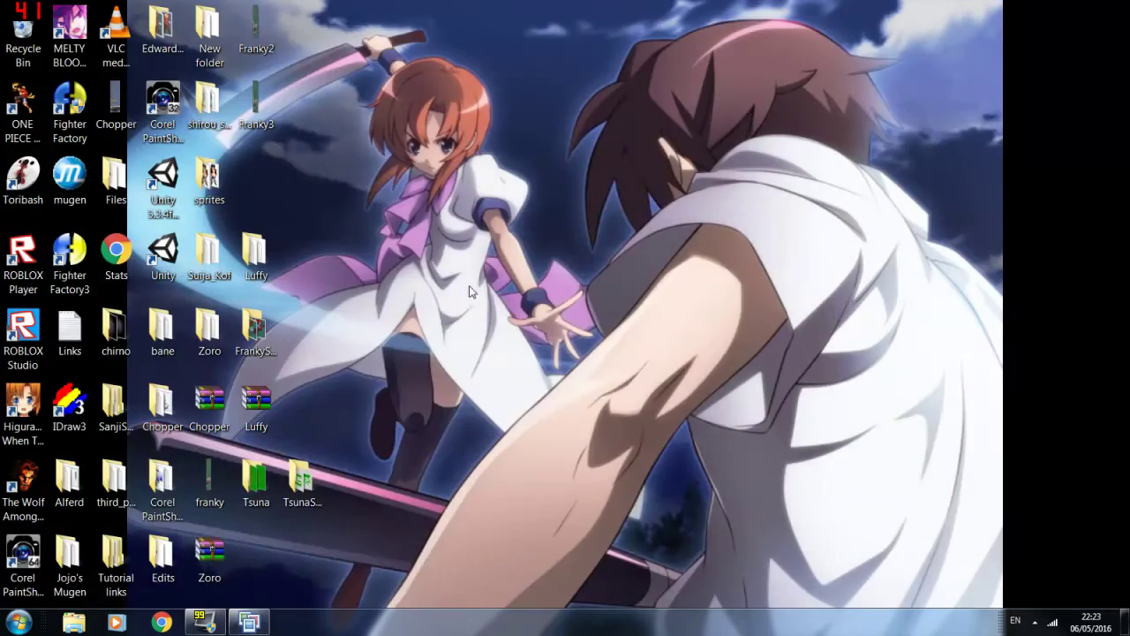
{"action": "double_click", "coordinate": [304, 488]}
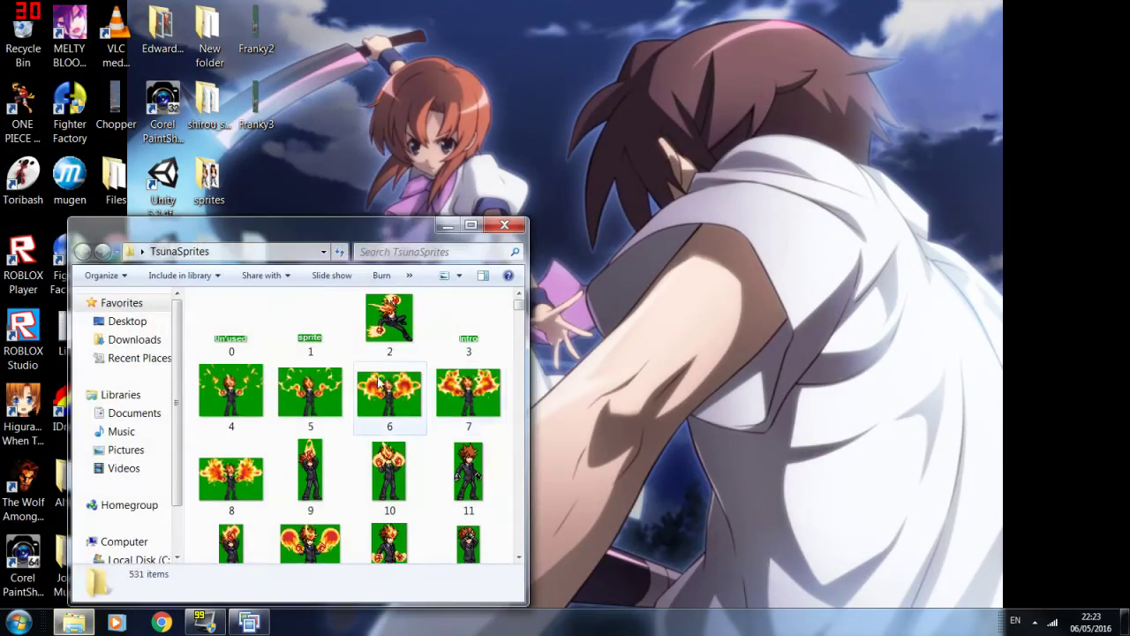
{"action": "double_click", "coordinate": [460, 236]}
Select the sprite, Stance, Guard, Walk, Run, Jump, Dash and Stunned label frames plus tiny fragments
{"action": "left_click", "coordinate": [188, 122]}
{"action": "left_click", "coordinate": [236, 111], "text": "ctrl"}
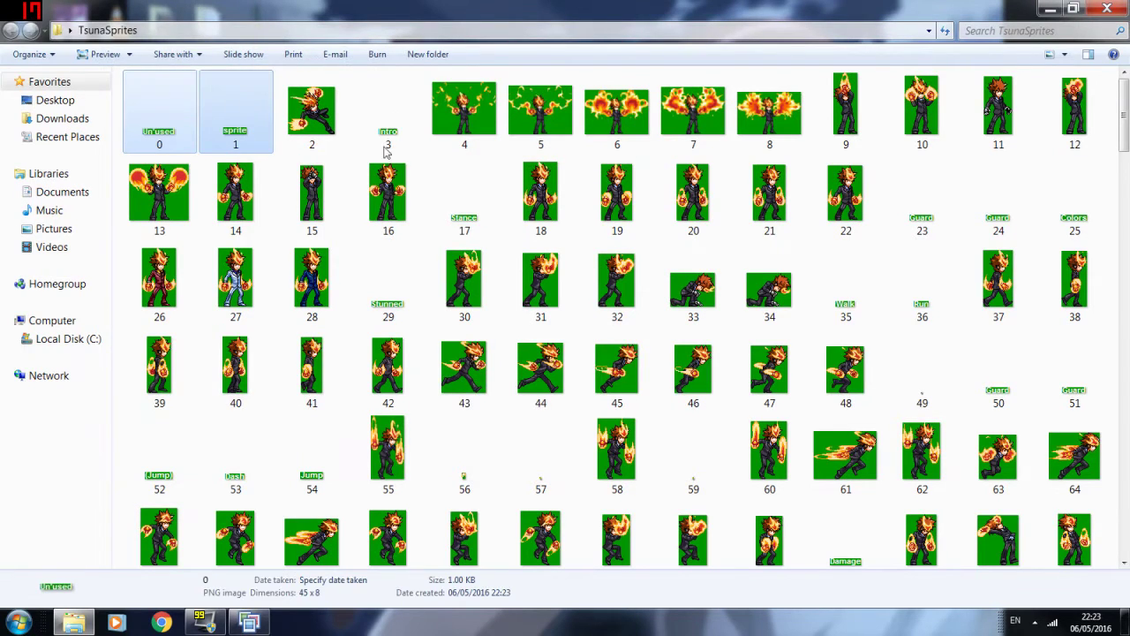
{"action": "left_click", "coordinate": [481, 237], "text": "ctrl"}
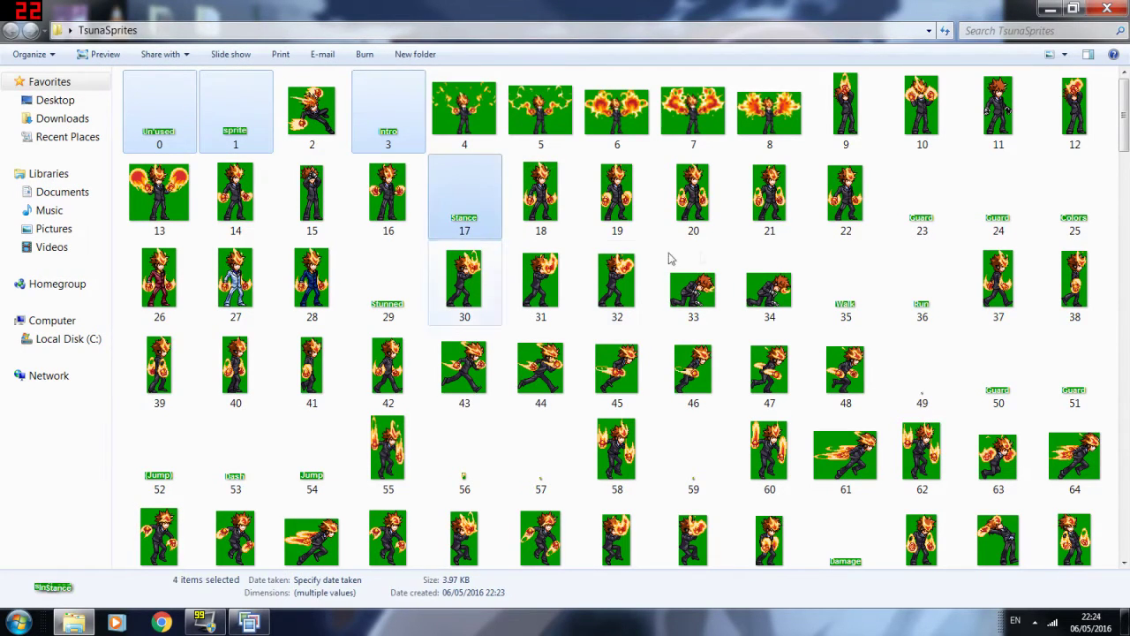
{"action": "left_click", "coordinate": [939, 203], "text": "ctrl"}
{"action": "left_click", "coordinate": [1015, 210], "text": "ctrl"}
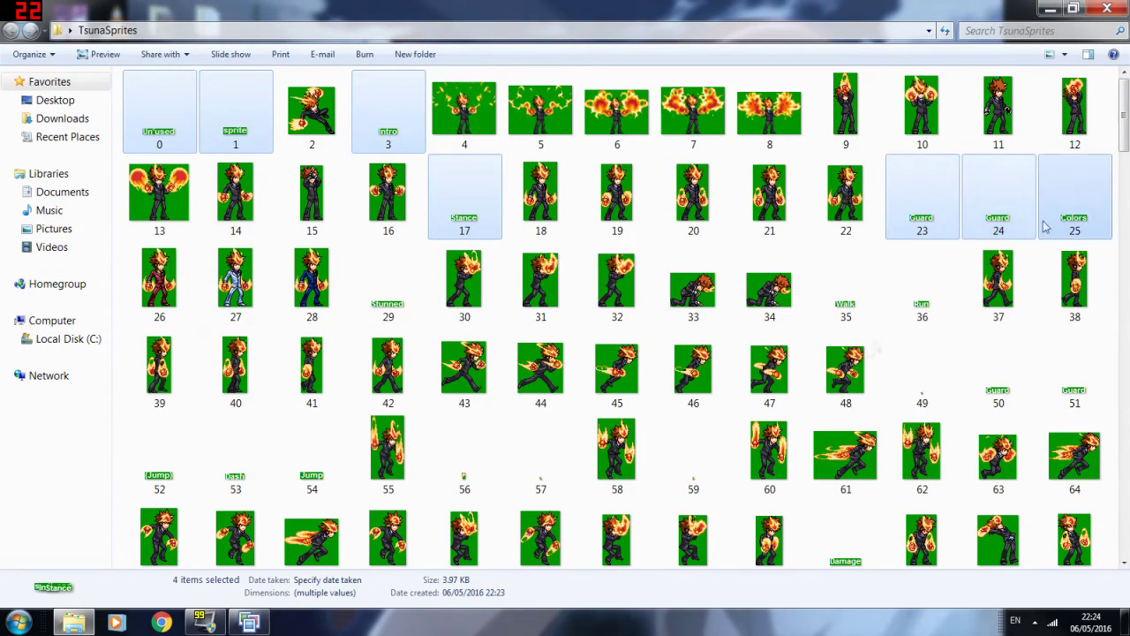
{"action": "left_click", "coordinate": [900, 317], "text": "ctrl"}
{"action": "left_click", "coordinate": [846, 292], "text": "ctrl"}
{"action": "left_click", "coordinate": [912, 386], "text": "ctrl"}
{"action": "left_click", "coordinate": [1005, 378], "text": "ctrl"}
{"action": "left_click", "coordinate": [1054, 374], "text": "ctrl"}
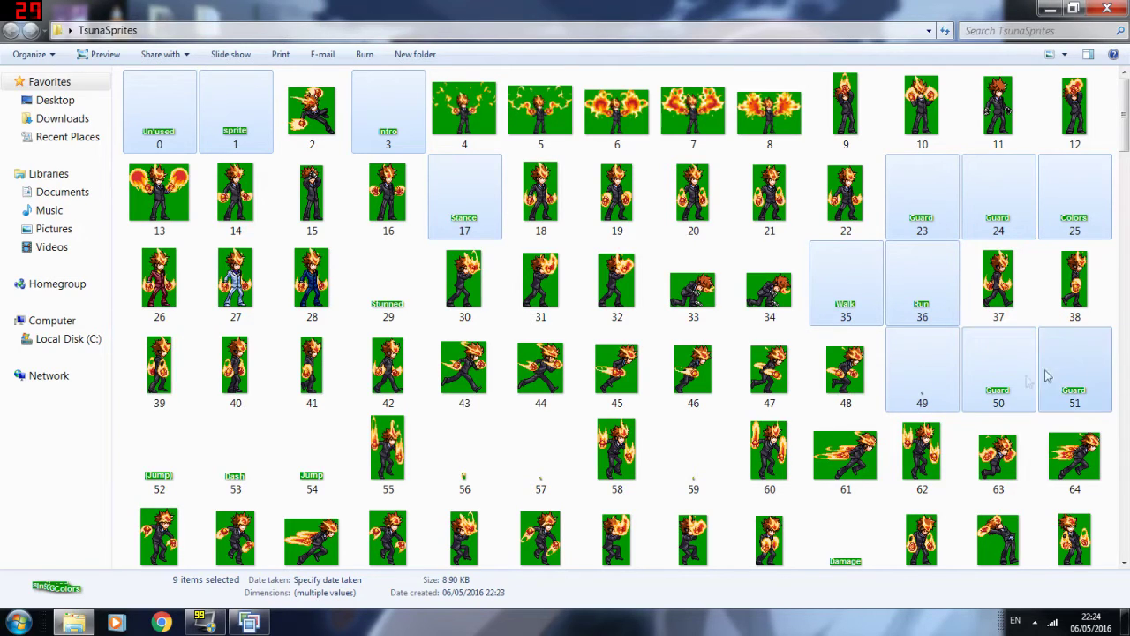
{"action": "left_click", "coordinate": [680, 464], "text": "ctrl"}
{"action": "left_click", "coordinate": [556, 463], "text": "ctrl"}
{"action": "left_click", "coordinate": [465, 458], "text": "ctrl"}
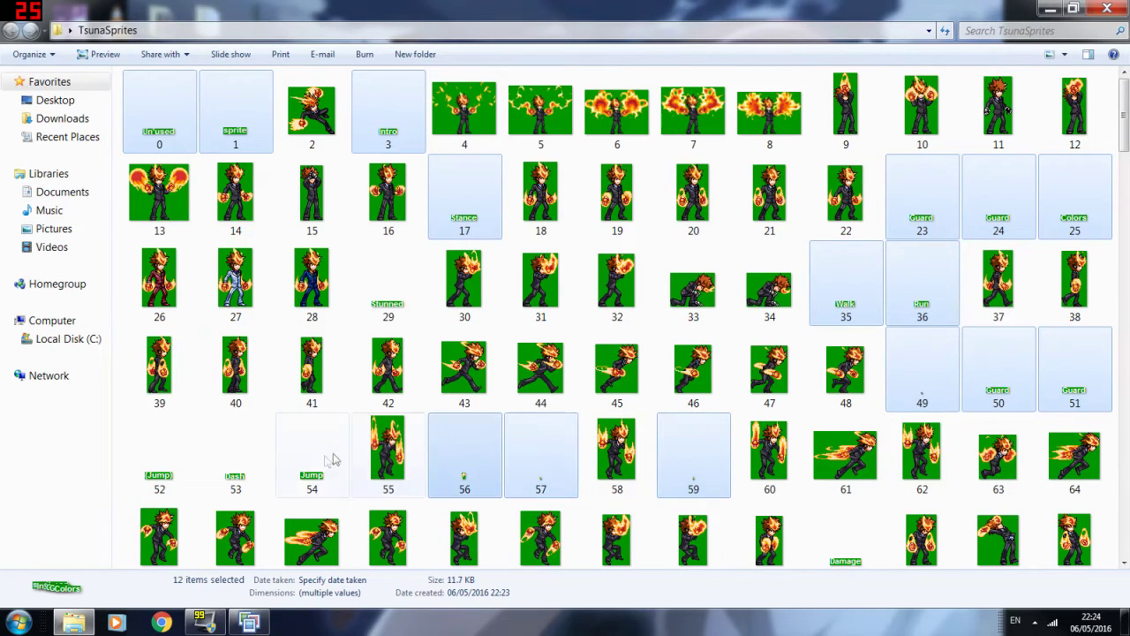
{"action": "left_click", "coordinate": [318, 457], "text": "ctrl"}
{"action": "left_click", "coordinate": [236, 454], "text": "ctrl"}
{"action": "left_click", "coordinate": [159, 455], "text": "ctrl"}
{"action": "left_click", "coordinate": [404, 314], "text": "ctrl"}
Add the lower Win and Combo labels and tiny frames 93–132 to the selection
{"action": "scroll", "coordinate": [404, 315], "scroll_direction": "down", "scroll_amount": 5}
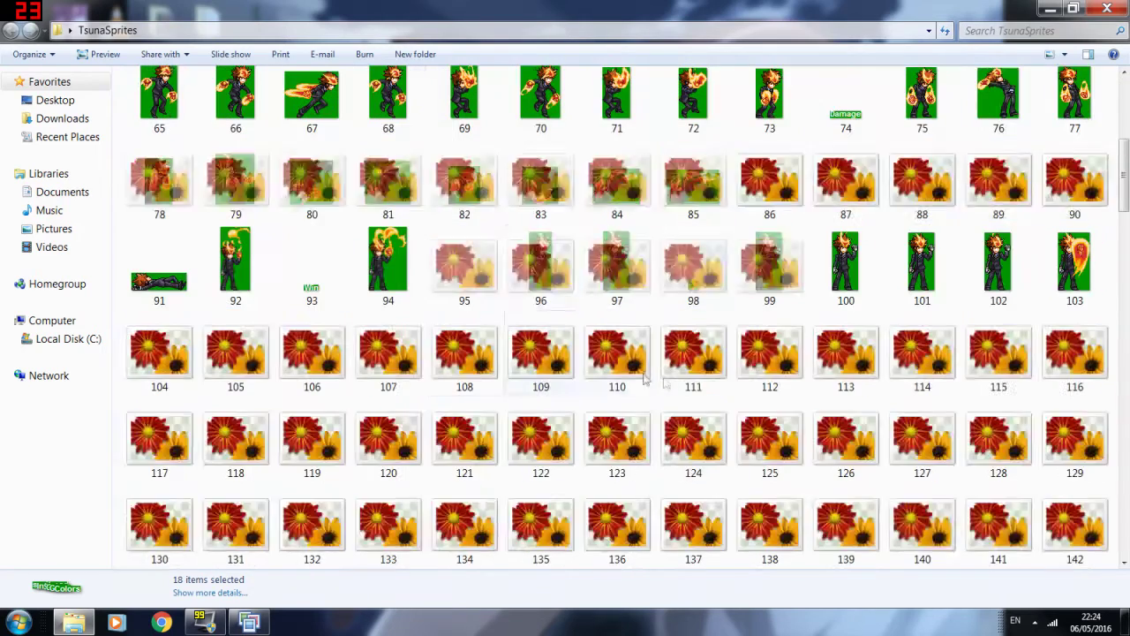
{"action": "left_click", "coordinate": [694, 295], "text": "ctrl"}
{"action": "left_click", "coordinate": [468, 256], "text": "ctrl"}
{"action": "left_click", "coordinate": [336, 253], "text": "ctrl"}
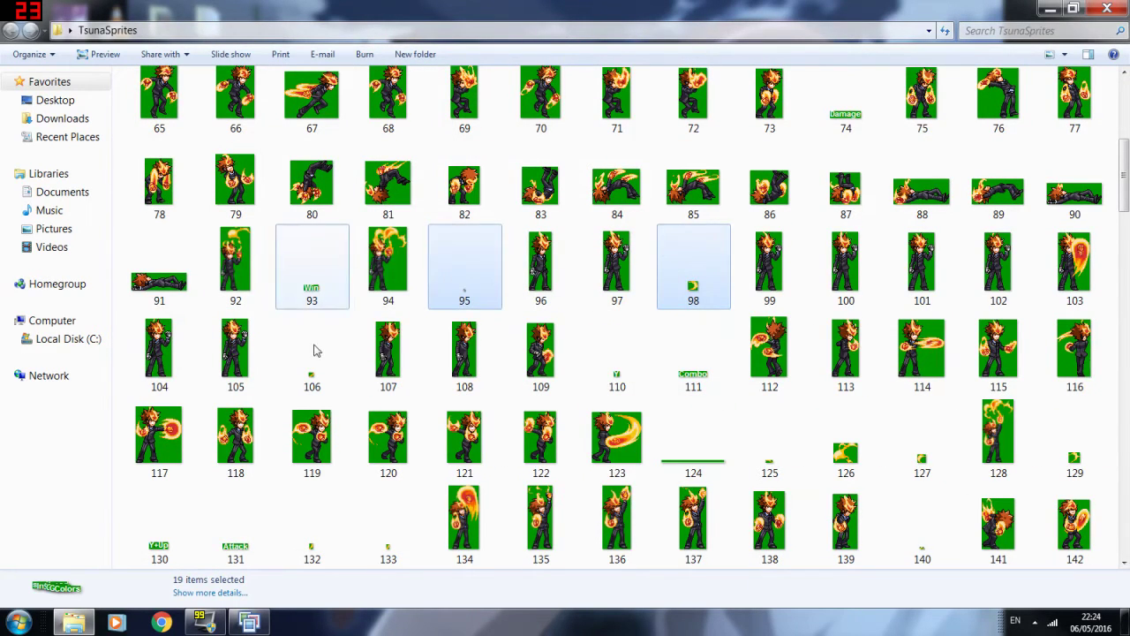
{"action": "left_click", "coordinate": [318, 352], "text": "ctrl"}
{"action": "left_click", "coordinate": [640, 362], "text": "ctrl"}
{"action": "left_click", "coordinate": [698, 353], "text": "ctrl"}
{"action": "left_click", "coordinate": [706, 442], "text": "ctrl"}
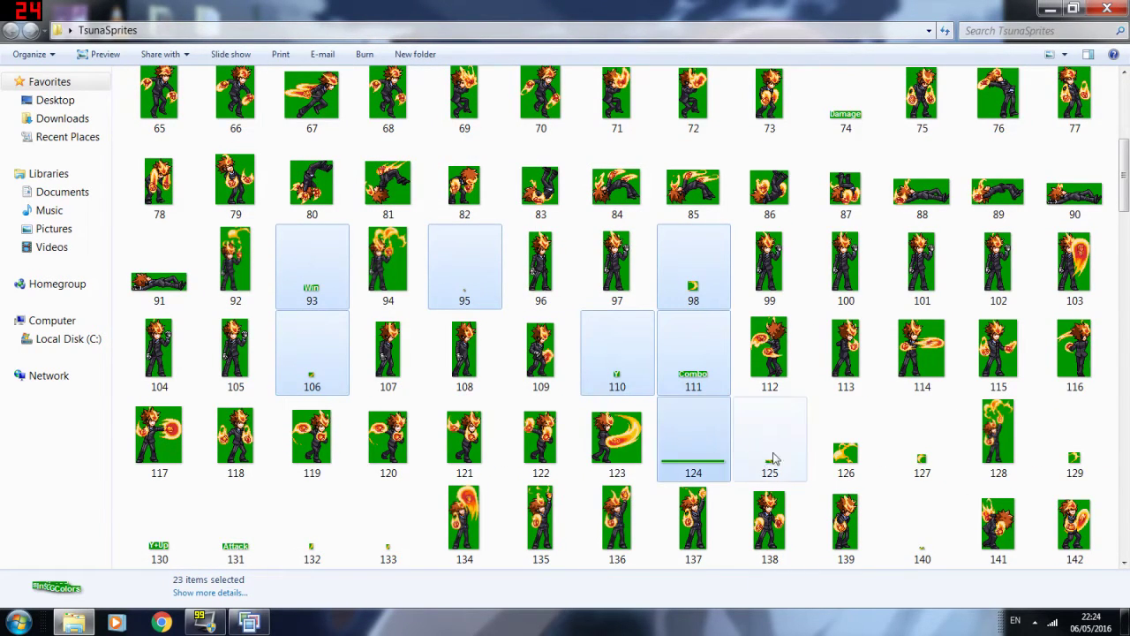
{"action": "left_click", "coordinate": [765, 450], "text": "ctrl"}
{"action": "left_click", "coordinate": [312, 525]}
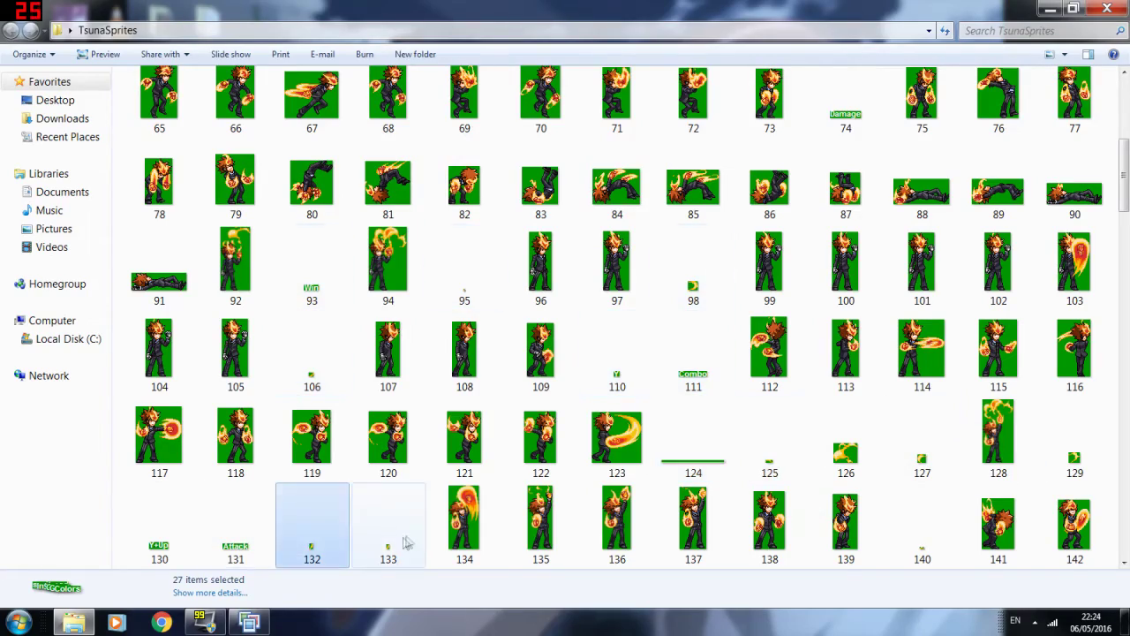
Restart the selection with the small fragment sprites 98 through 133
{"action": "left_click", "coordinate": [388, 525], "text": "ctrl"}
{"action": "left_click", "coordinate": [769, 441], "text": "ctrl"}
{"action": "left_click", "coordinate": [693, 442], "text": "ctrl"}
{"action": "left_click", "coordinate": [693, 353], "text": "ctrl"}
{"action": "left_click", "coordinate": [617, 353], "text": "ctrl"}
{"action": "left_click", "coordinate": [693, 265], "text": "ctrl"}
{"action": "left_click", "coordinate": [312, 353], "text": "ctrl"}
Delete the Unused, Intro, Stance, Stunned, Jump and Dash labels and tiny leftovers, then paste copied sprites
{"action": "scroll", "coordinate": [458, 327], "scroll_direction": "up", "scroll_amount": 5}
{"action": "left_click", "coordinate": [159, 111]}
{"action": "left_click", "coordinate": [236, 110], "text": "ctrl"}
{"action": "left_click", "coordinate": [389, 110], "text": "ctrl"}
{"action": "left_click", "coordinate": [464, 190], "text": "ctrl"}
{"action": "left_click", "coordinate": [389, 273], "text": "ctrl"}
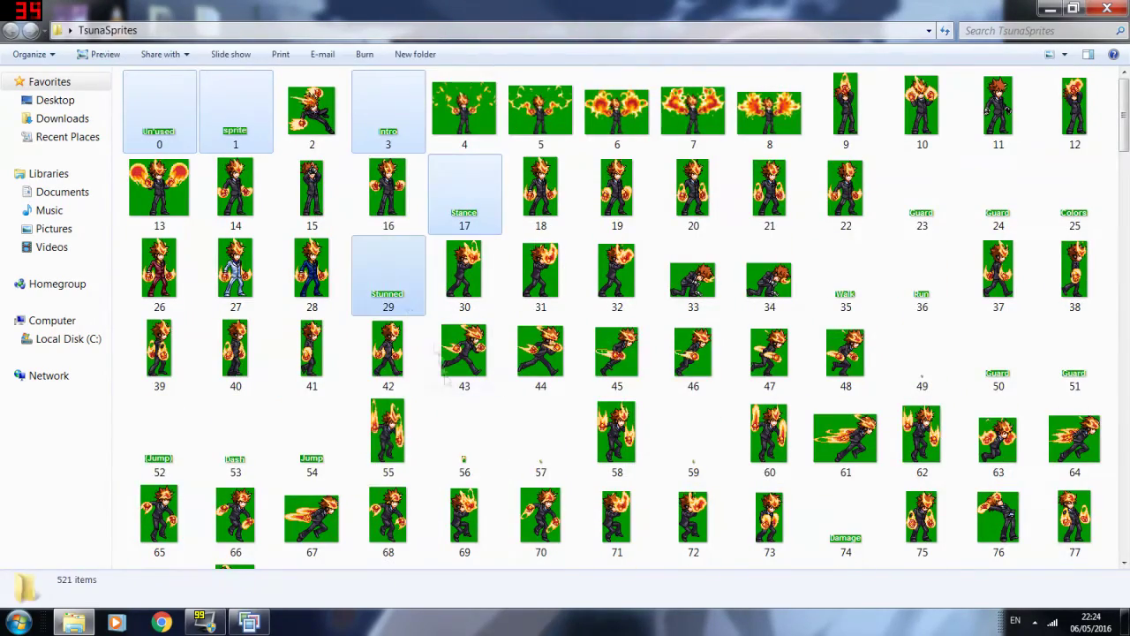
{"action": "left_click", "coordinate": [464, 437], "text": "ctrl"}
{"action": "left_click", "coordinate": [694, 437], "text": "ctrl"}
{"action": "key", "text": "Delete"}
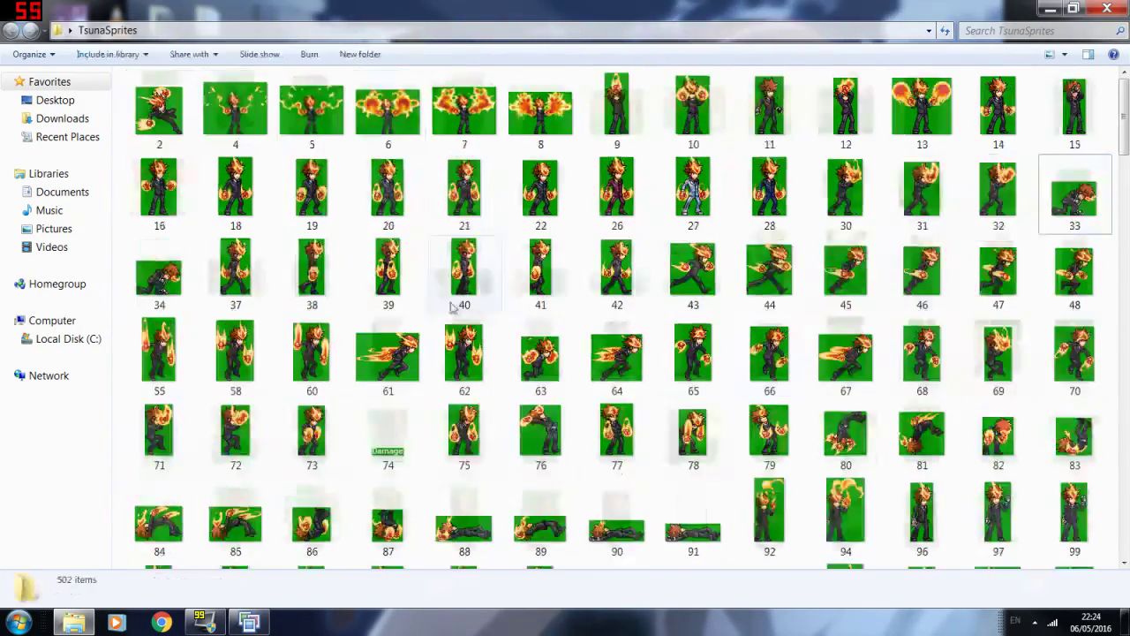
{"action": "scroll", "coordinate": [453, 303], "scroll_direction": "down", "scroll_amount": 8}
{"action": "key", "text": "ctrl+v"}
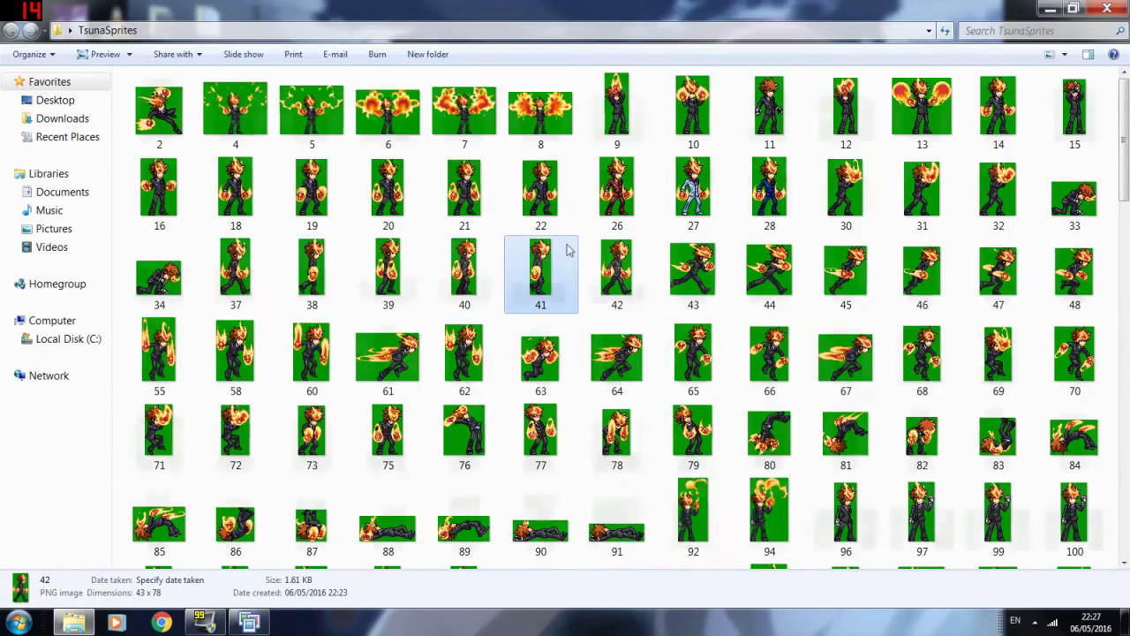
Inspect the details of sprites 22, 26, 43 and 42
{"action": "scroll", "coordinate": [600, 261], "scroll_direction": "down", "scroll_amount": 10}
{"action": "scroll", "coordinate": [601, 261], "scroll_direction": "up", "scroll_amount": 10}
{"action": "left_click", "coordinate": [565, 197]}
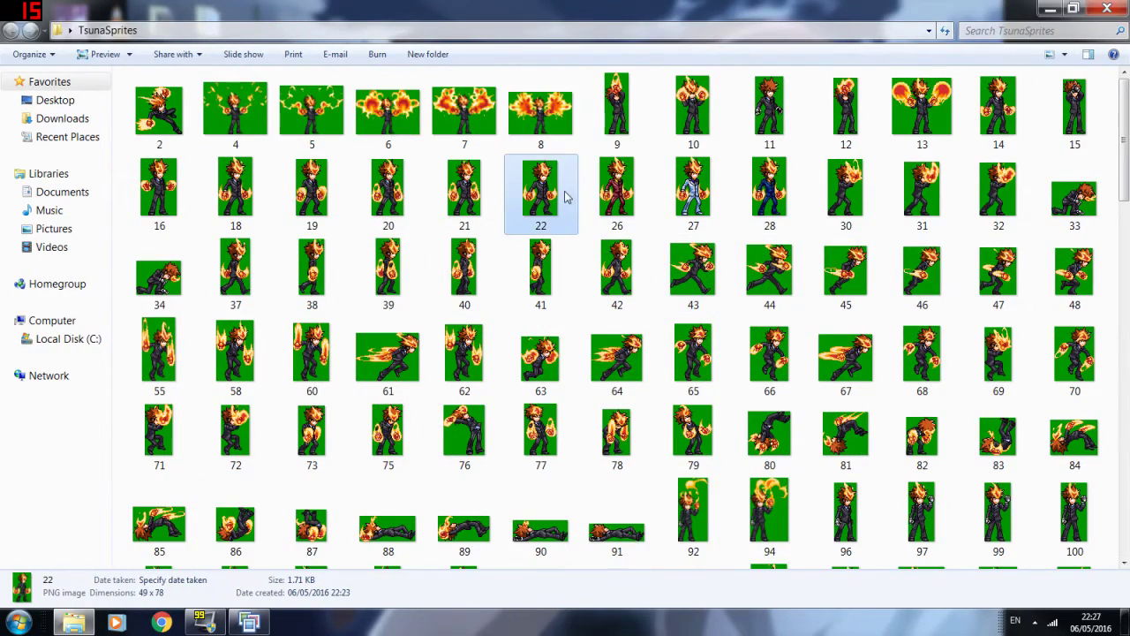
{"action": "left_click", "coordinate": [634, 190]}
{"action": "left_click", "coordinate": [698, 276]}
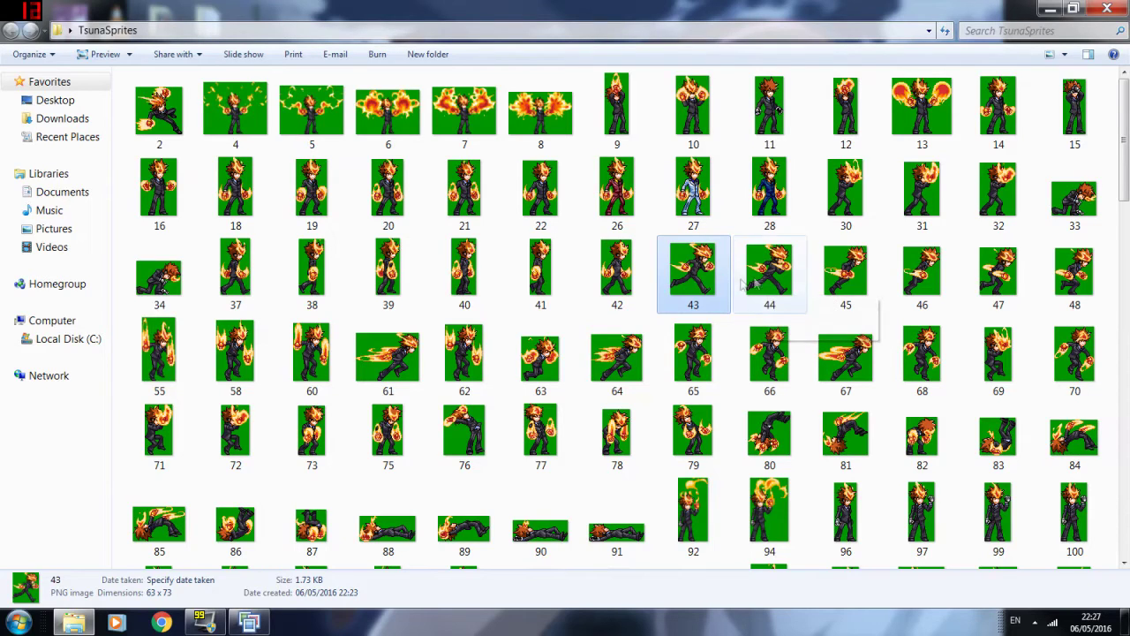
{"action": "left_click", "coordinate": [638, 280]}
Select the twelve walking frames, sprites 37 through 48
{"action": "left_click", "coordinate": [509, 282]}
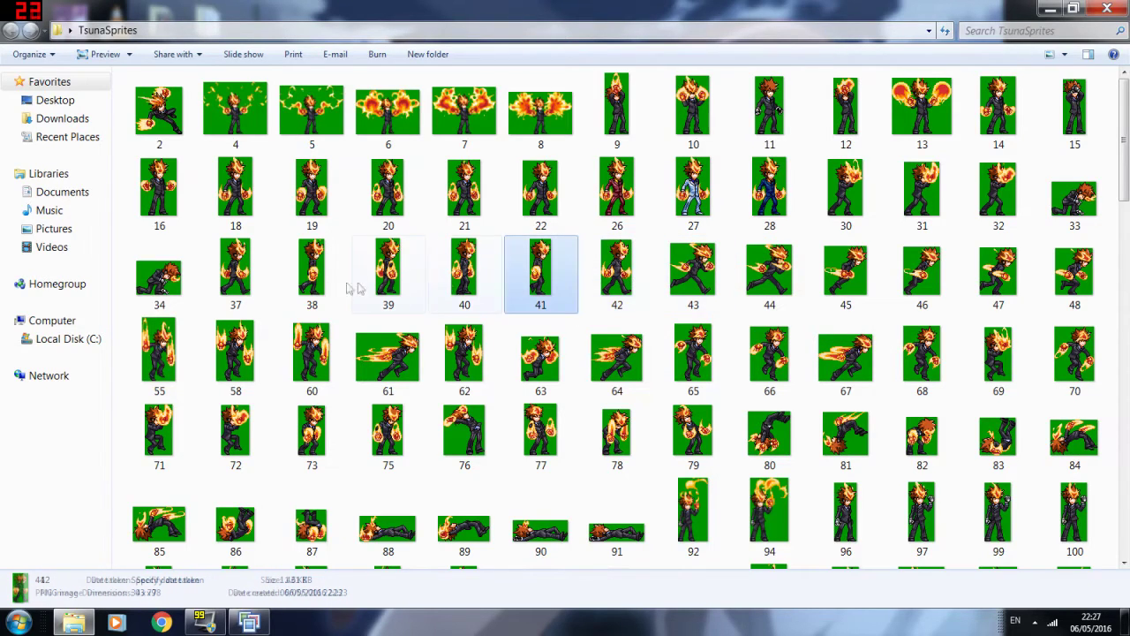
{"action": "left_click", "coordinate": [261, 280], "text": "ctrl"}
{"action": "left_click", "coordinate": [335, 289], "text": "ctrl"}
{"action": "left_click", "coordinate": [407, 289], "text": "ctrl"}
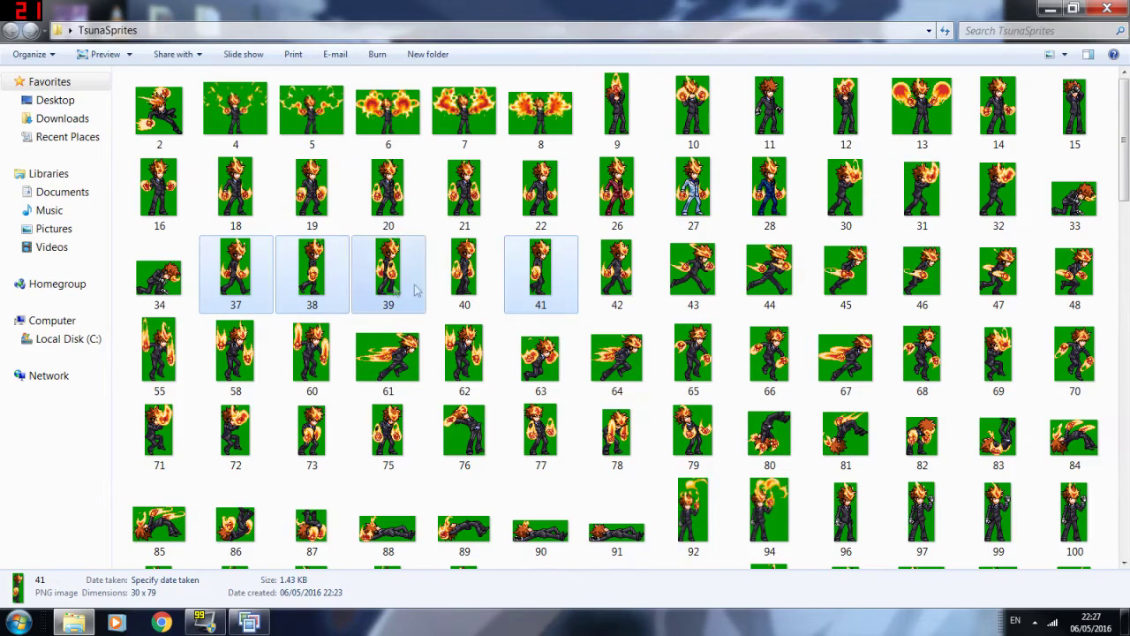
{"action": "left_click", "coordinate": [486, 291], "text": "ctrl"}
{"action": "left_click", "coordinate": [655, 294], "text": "ctrl"}
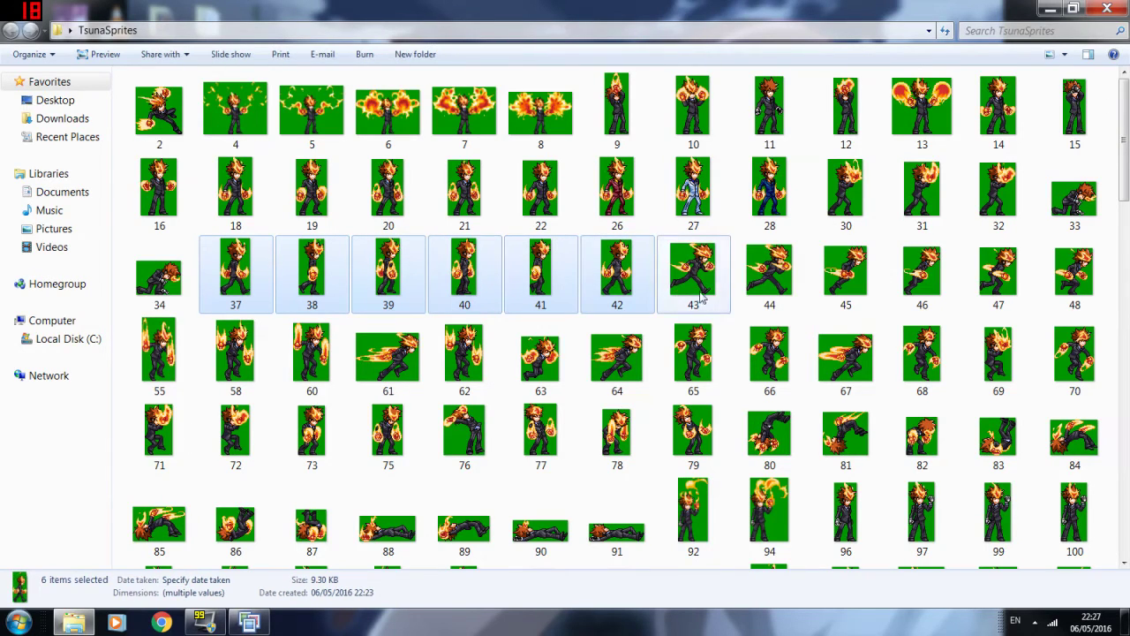
{"action": "left_click", "coordinate": [997, 278], "text": "ctrl"}
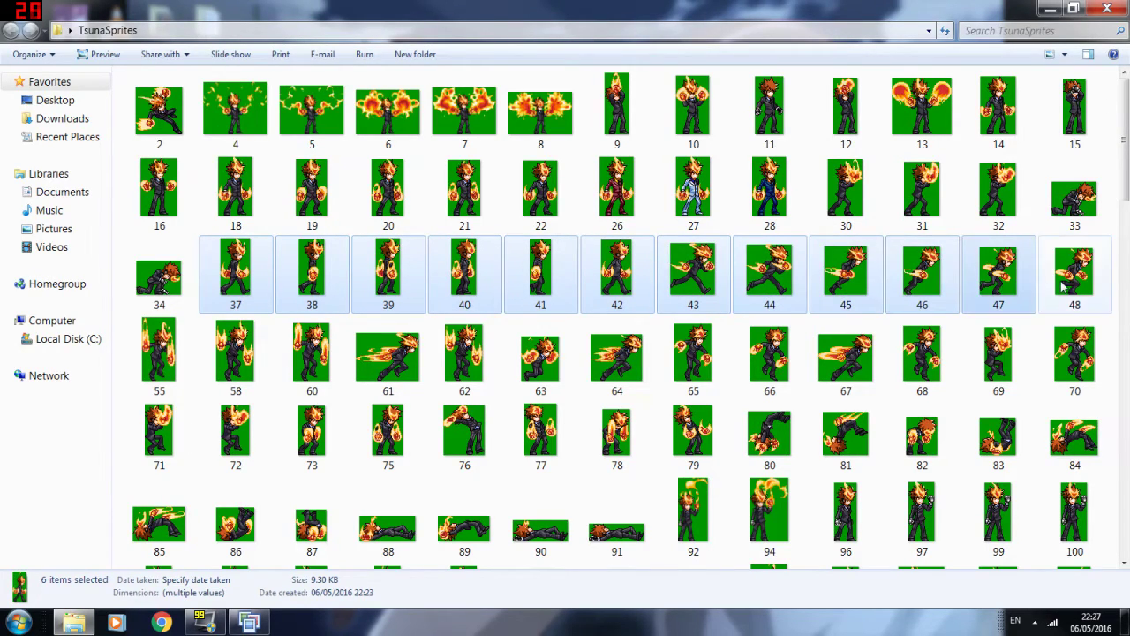
{"action": "left_click", "coordinate": [1074, 274], "text": "ctrl"}
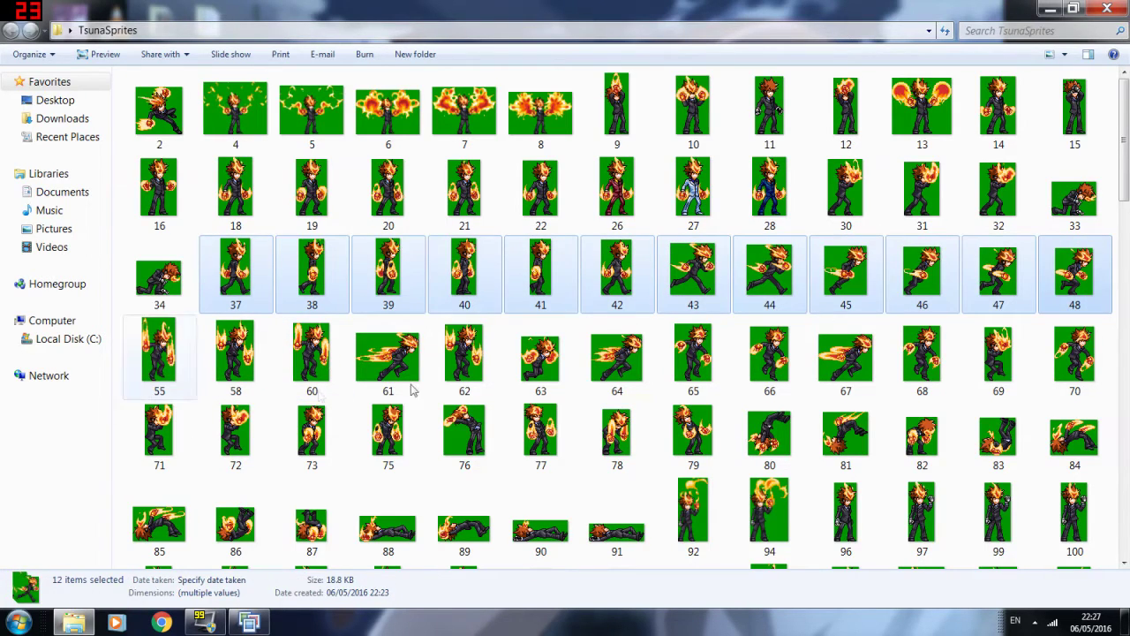
Rename the selected frames to Walk and confirm Crouch for sprites 33 and 34
{"action": "right_click", "coordinate": [235, 276]}
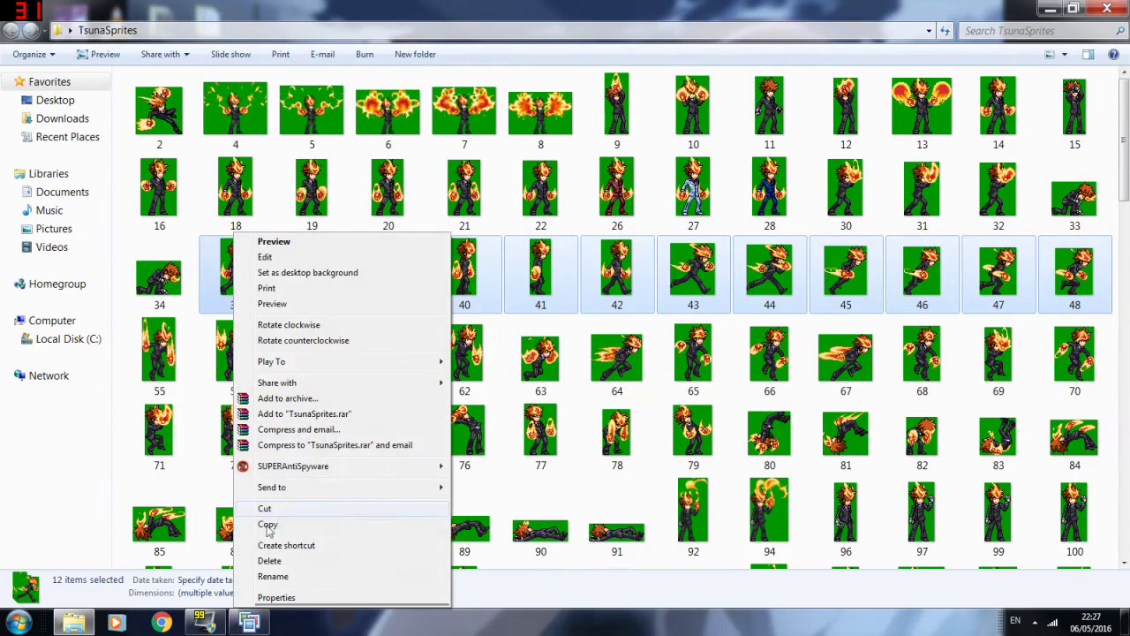
{"action": "left_click", "coordinate": [270, 576]}
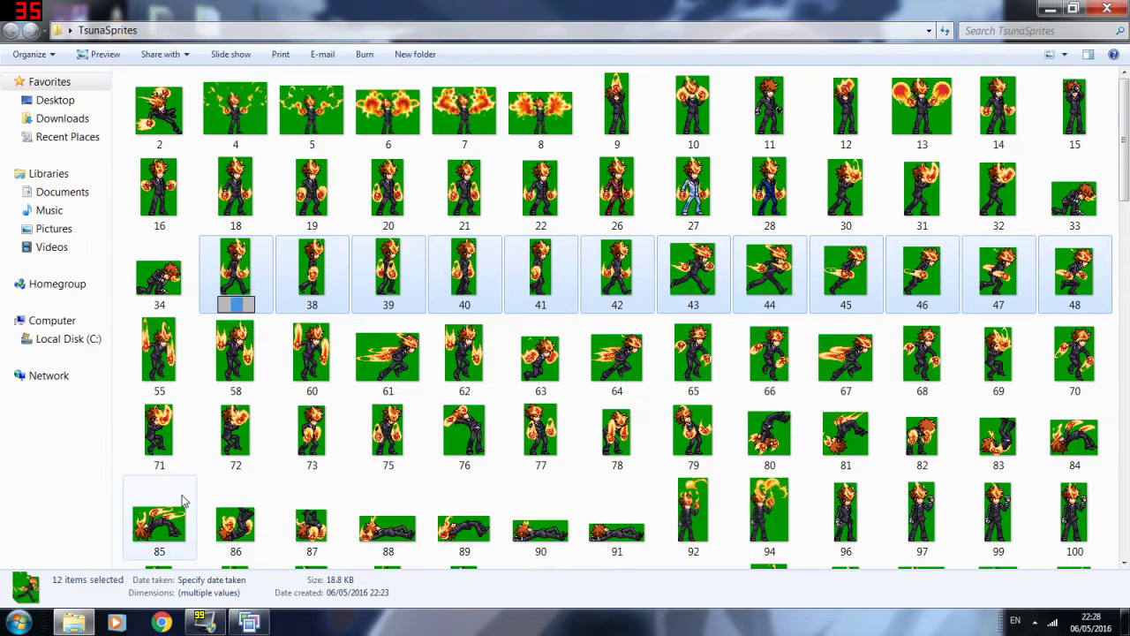
{"action": "type", "text": "Walk"}
{"action": "key", "text": "Return"}
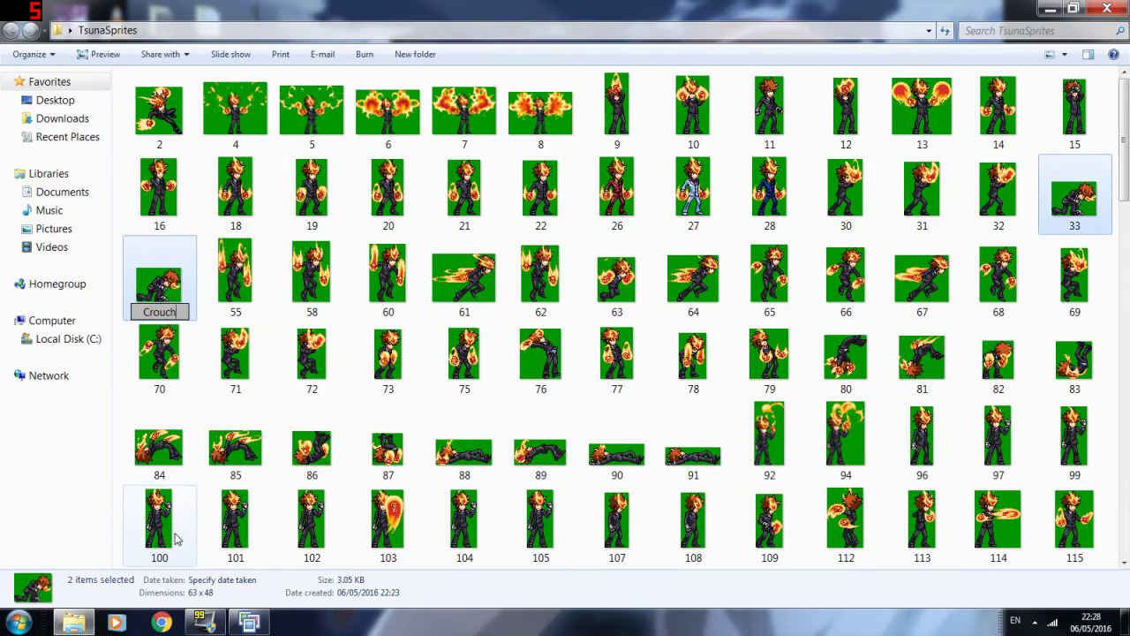
{"action": "key", "text": "Return"}
Select the hurt frames 83 through 91, then clear the selection
{"action": "scroll", "coordinate": [727, 371], "scroll_direction": "up", "scroll_amount": 15}
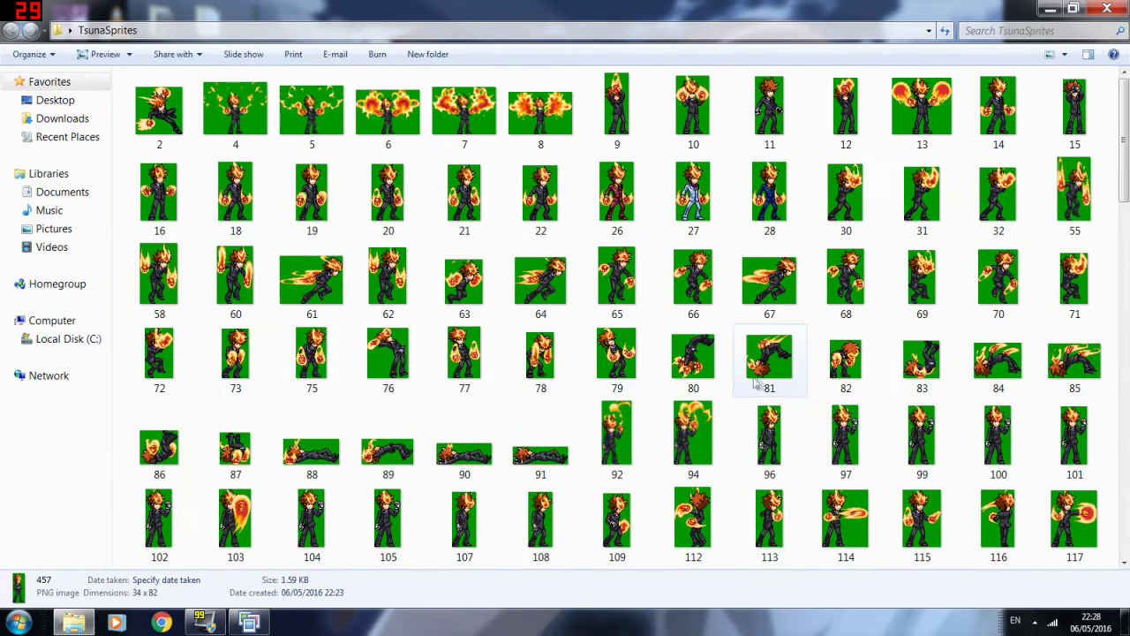
{"action": "left_click", "coordinate": [922, 360]}
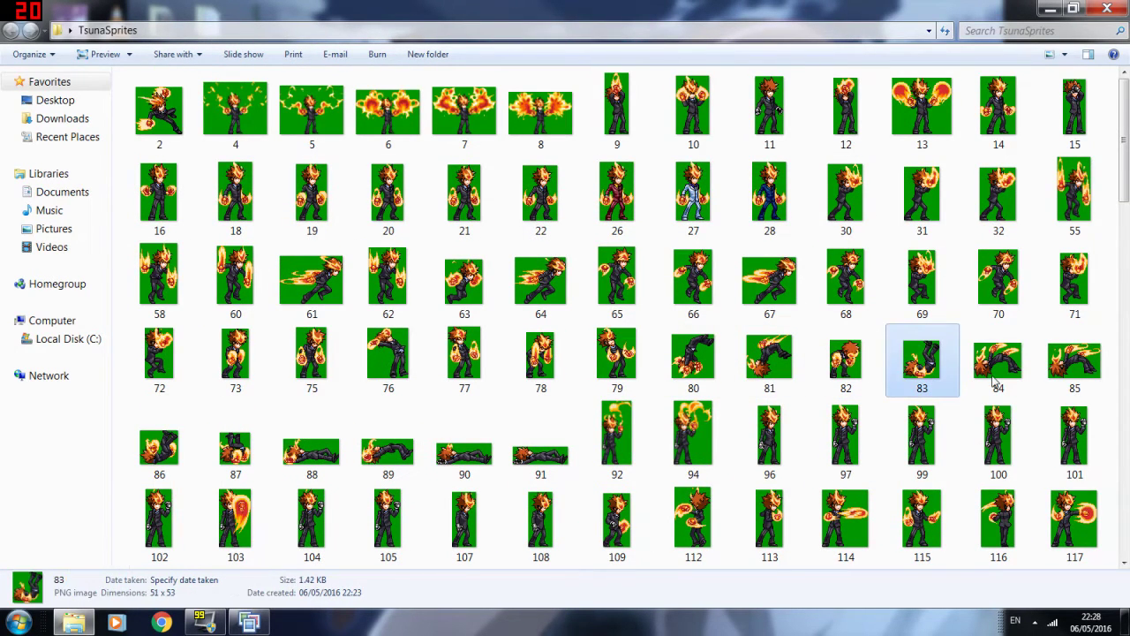
{"action": "left_click", "coordinate": [1074, 360], "text": "shift"}
{"action": "left_click", "coordinate": [541, 457], "text": "shift"}
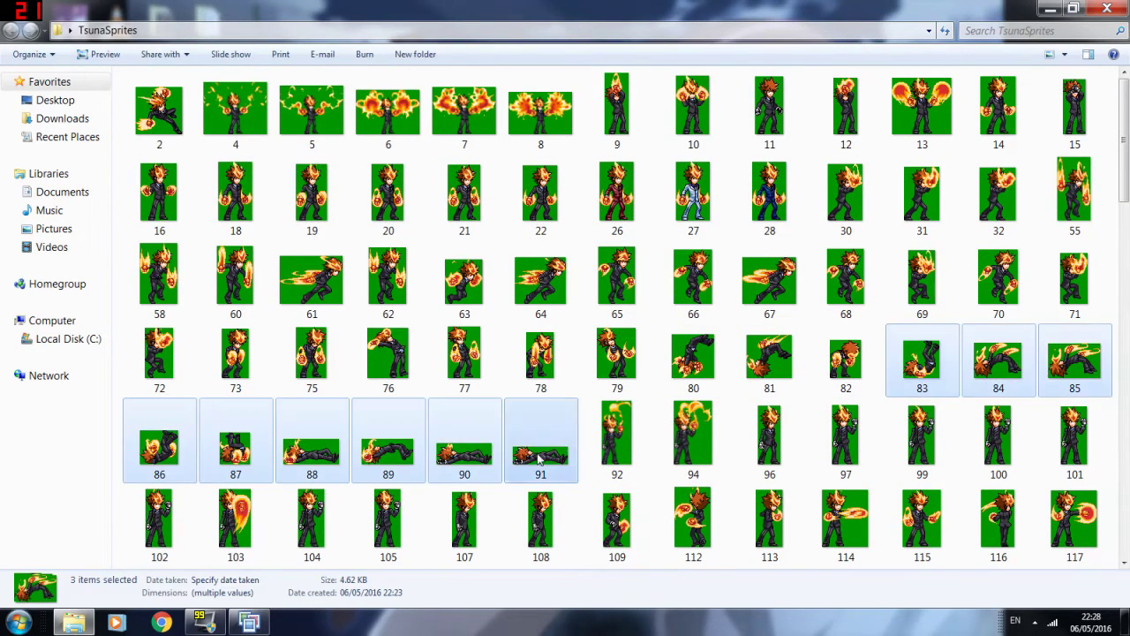
{"action": "left_click", "coordinate": [658, 160]}
{"action": "right_click", "coordinate": [653, 148]}
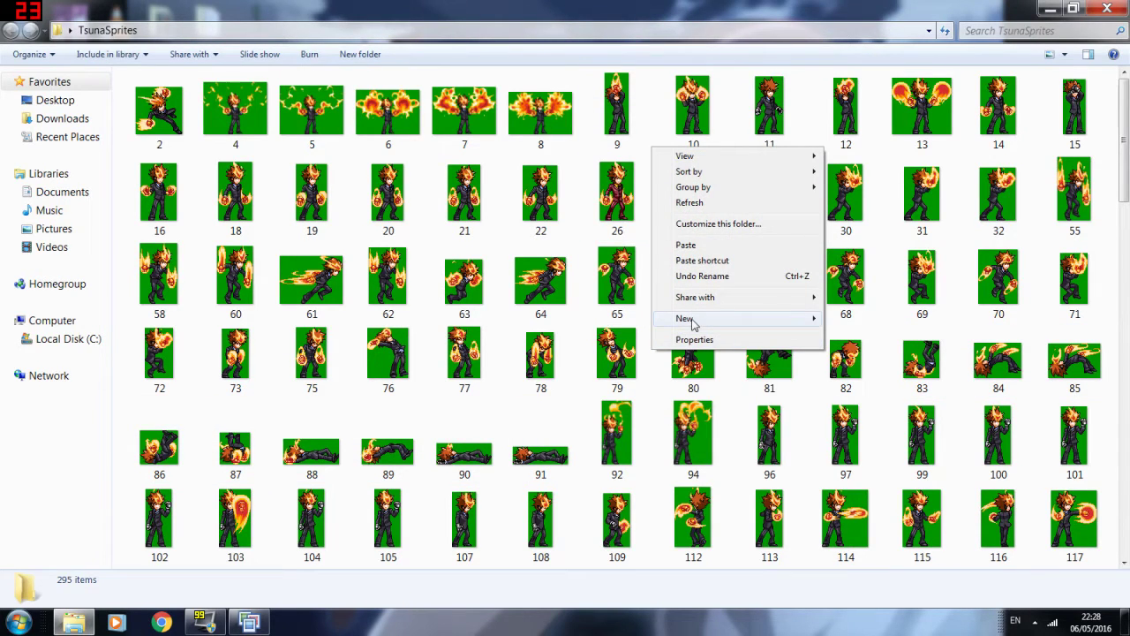
Create a new folder named Hurt among the sprites
{"action": "mouse_move", "coordinate": [716, 326]}
{"action": "left_click", "coordinate": [892, 316]}
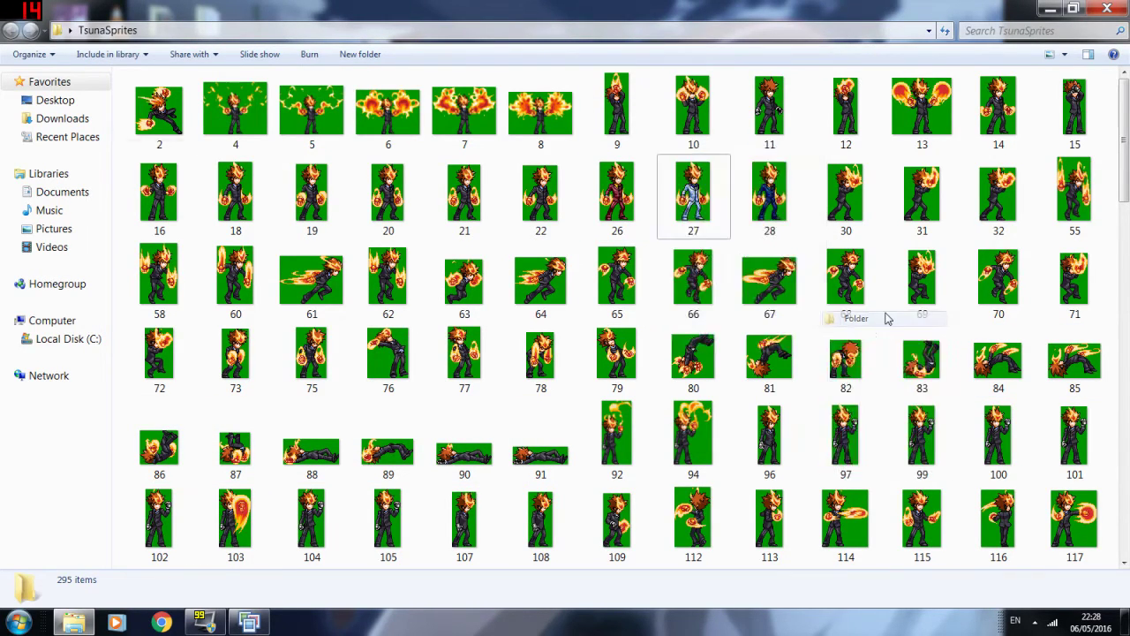
{"action": "type", "text": "Hurt"}
{"action": "key", "text": "Return"}
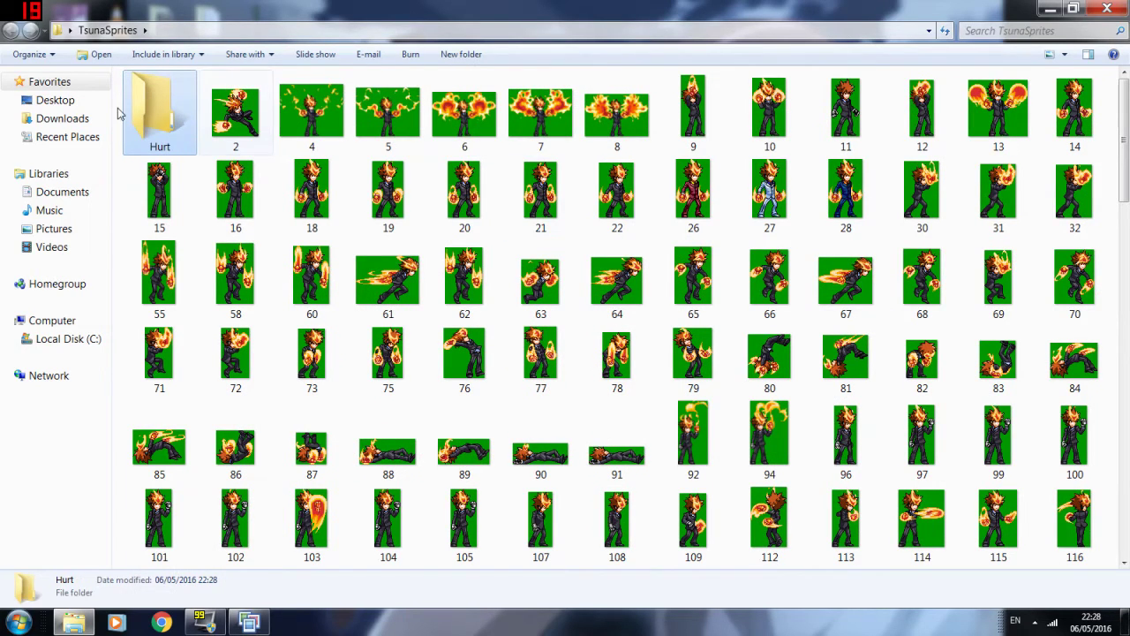
Paste frames 83–91 into the Hurt folder
{"action": "double_click", "coordinate": [192, 119]}
{"action": "right_click", "coordinate": [273, 187]}
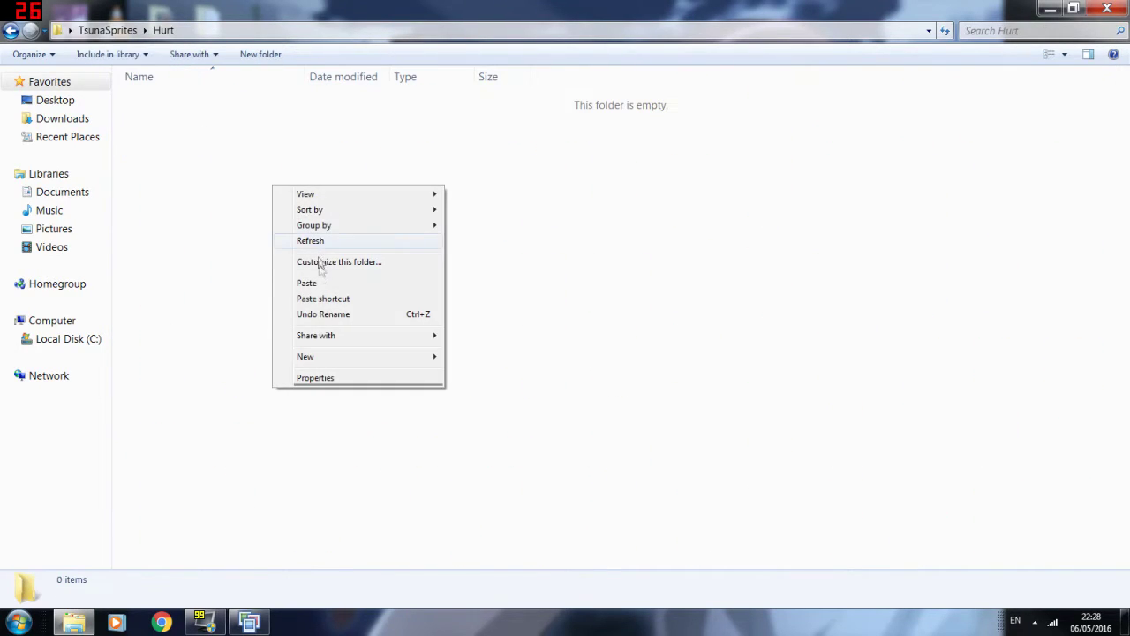
{"action": "left_click", "coordinate": [320, 282]}
{"action": "left_click", "coordinate": [296, 280]}
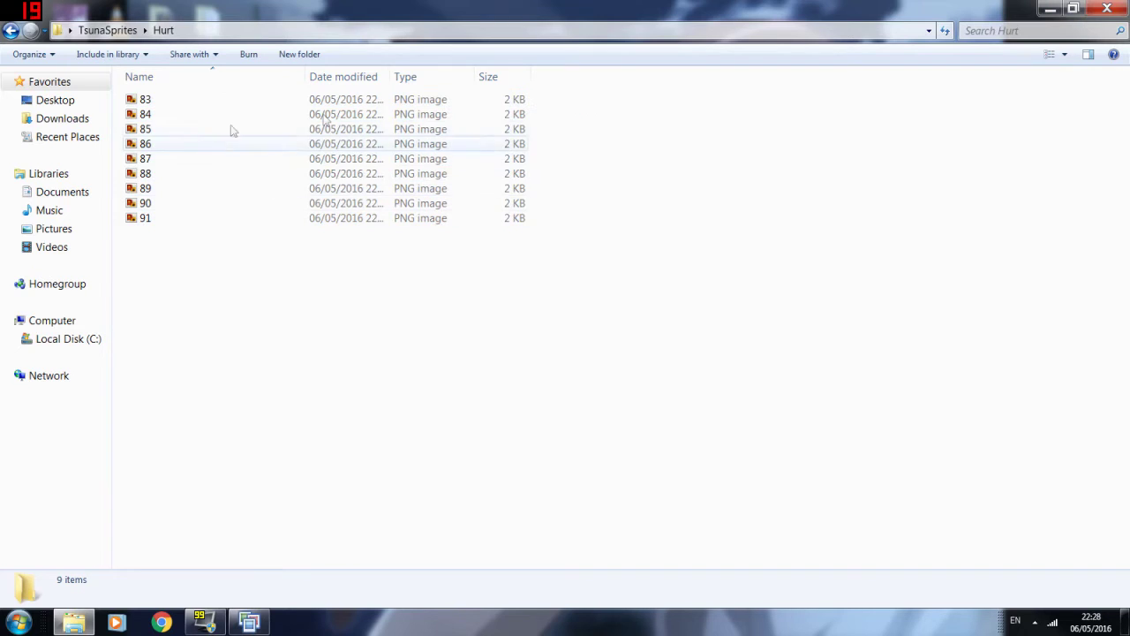
Show the Hurt folder as large icons and select all nine frames 83–91
{"action": "left_click", "coordinate": [1070, 56]}
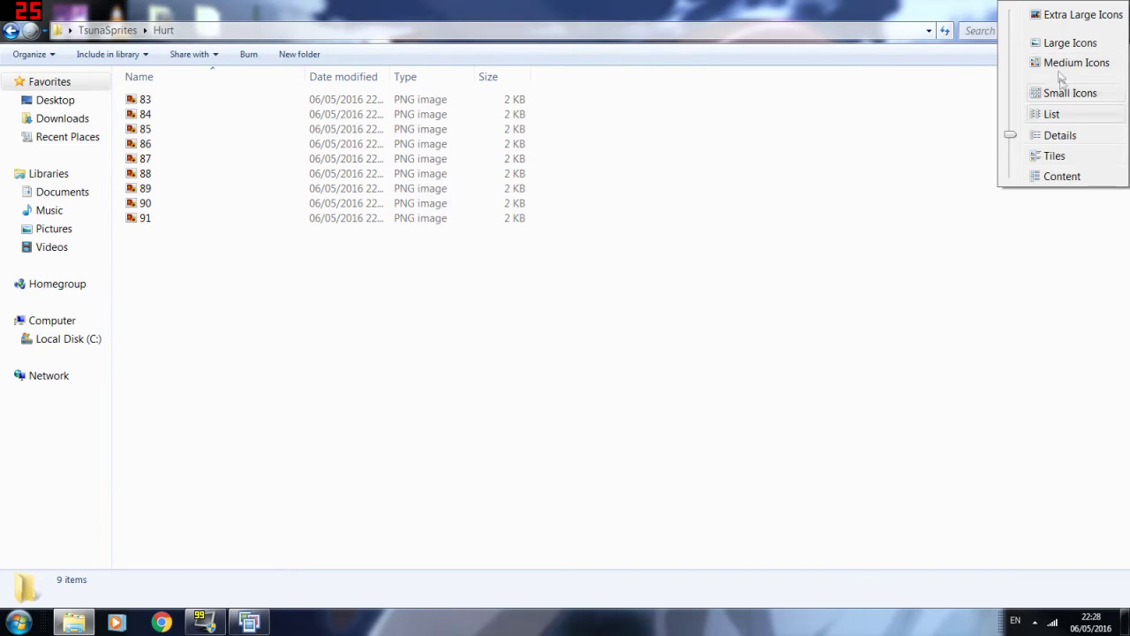
{"action": "left_click", "coordinate": [1060, 43]}
{"action": "left_click", "coordinate": [180, 121]}
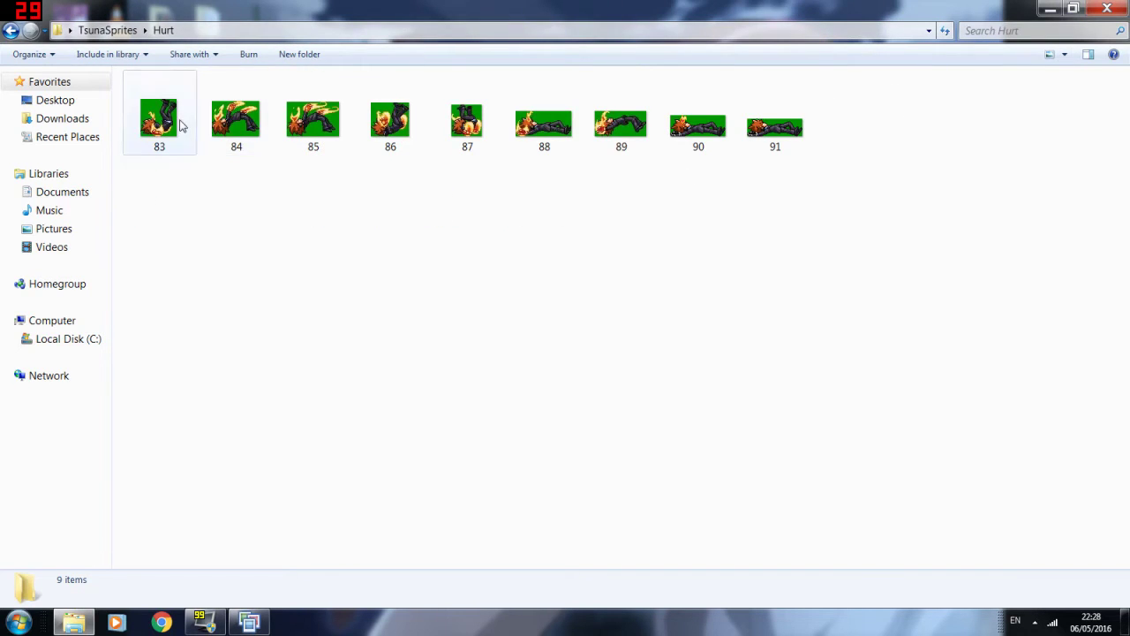
{"action": "left_click", "coordinate": [791, 123], "text": "shift"}
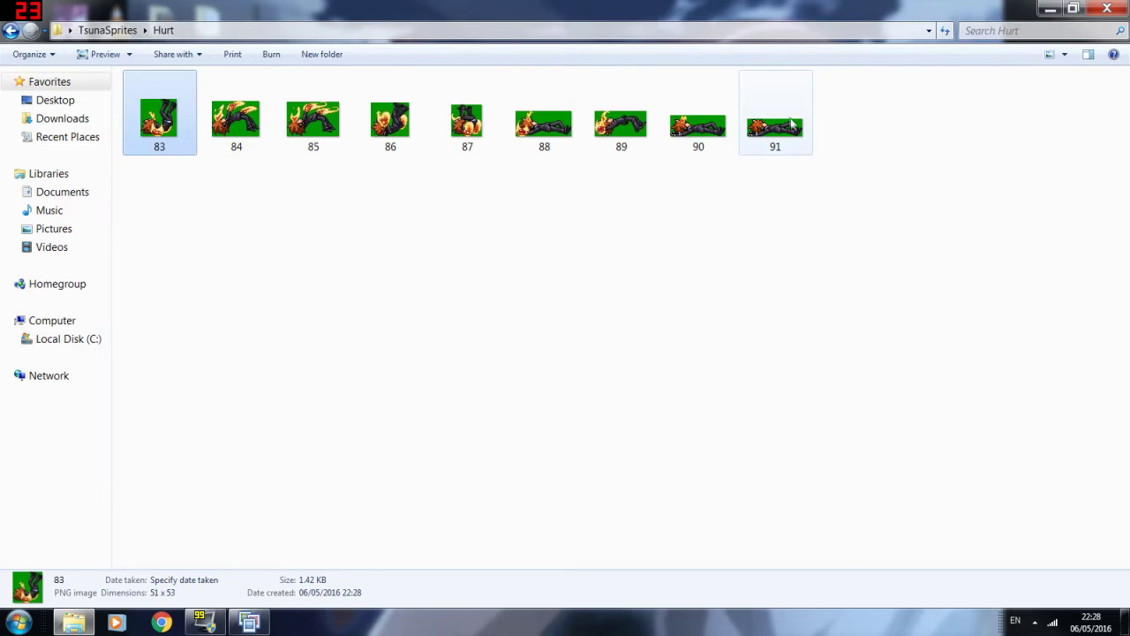
{"action": "right_click", "coordinate": [145, 131]}
Rename the nine frames to Lose and add a copy of Lose (3) named HitUpFromGround
{"action": "left_click", "coordinate": [209, 477]}
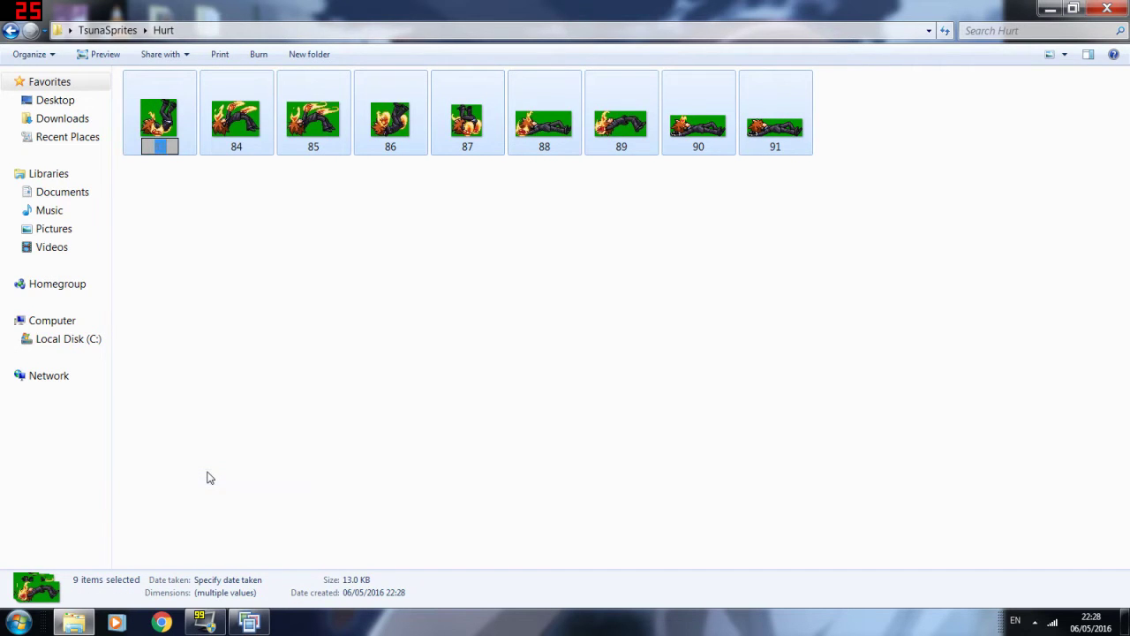
{"action": "key", "text": "Return"}
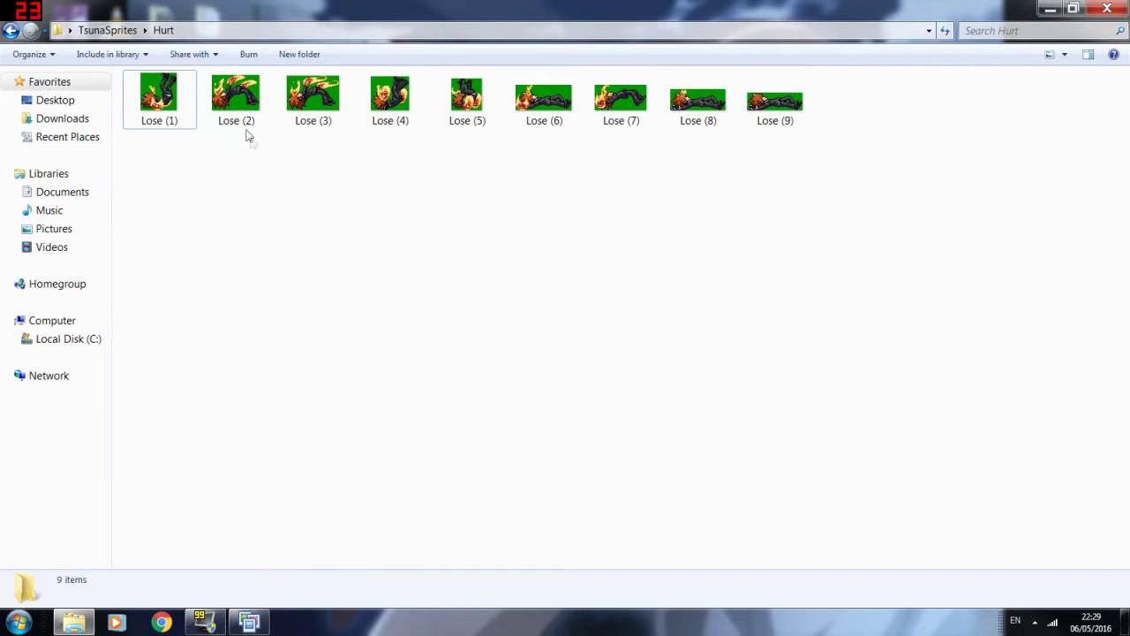
{"action": "left_click", "coordinate": [309, 94]}
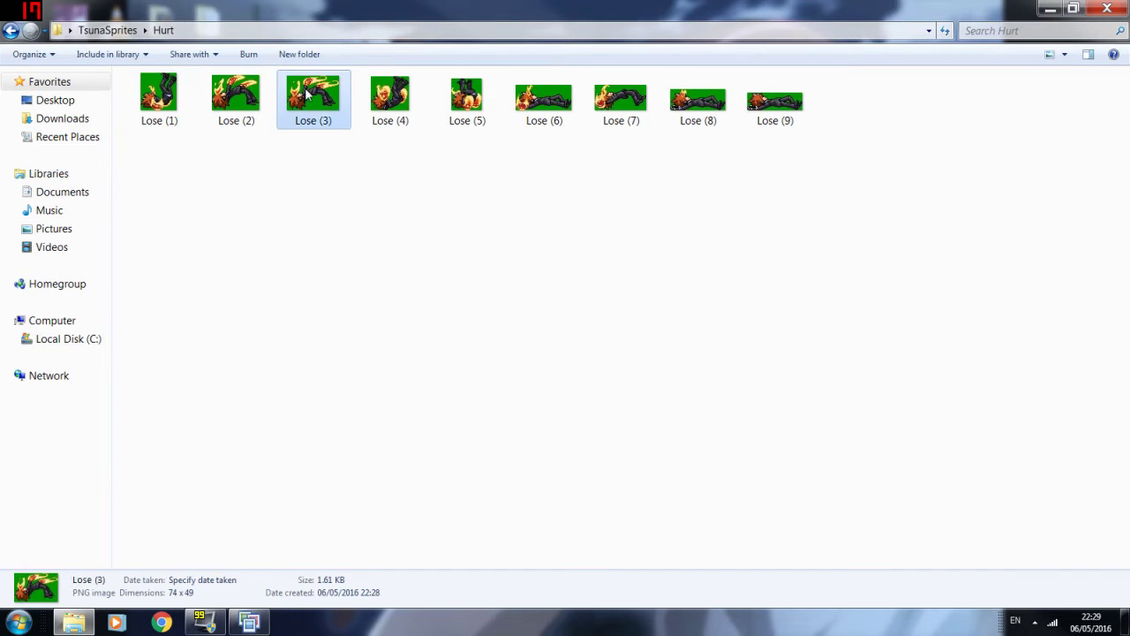
{"action": "right_click", "coordinate": [305, 90]}
{"action": "left_click", "coordinate": [340, 417]}
{"action": "right_click", "coordinate": [420, 365]}
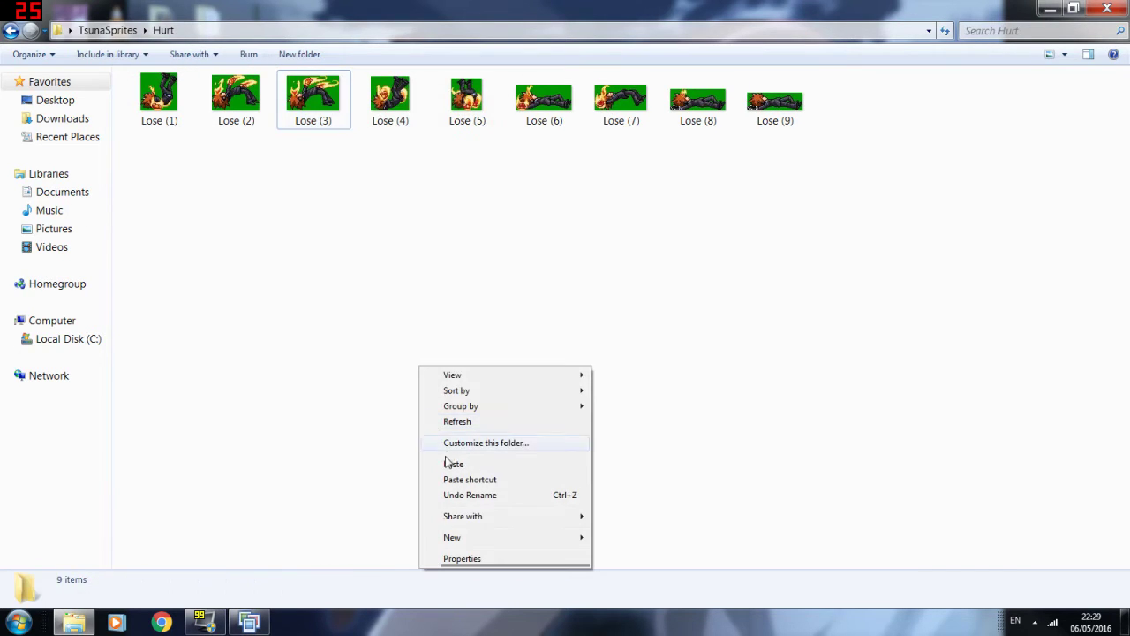
{"action": "left_click", "coordinate": [446, 462]}
{"action": "right_click", "coordinate": [311, 150]}
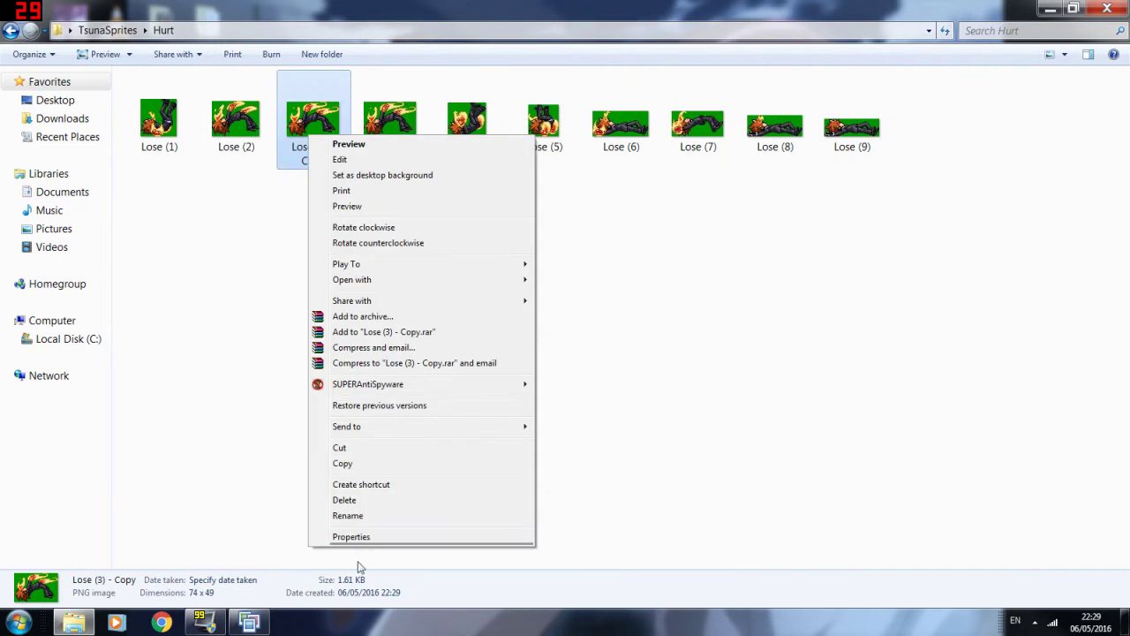
{"action": "left_click", "coordinate": [346, 513]}
{"action": "type", "text": "H"}
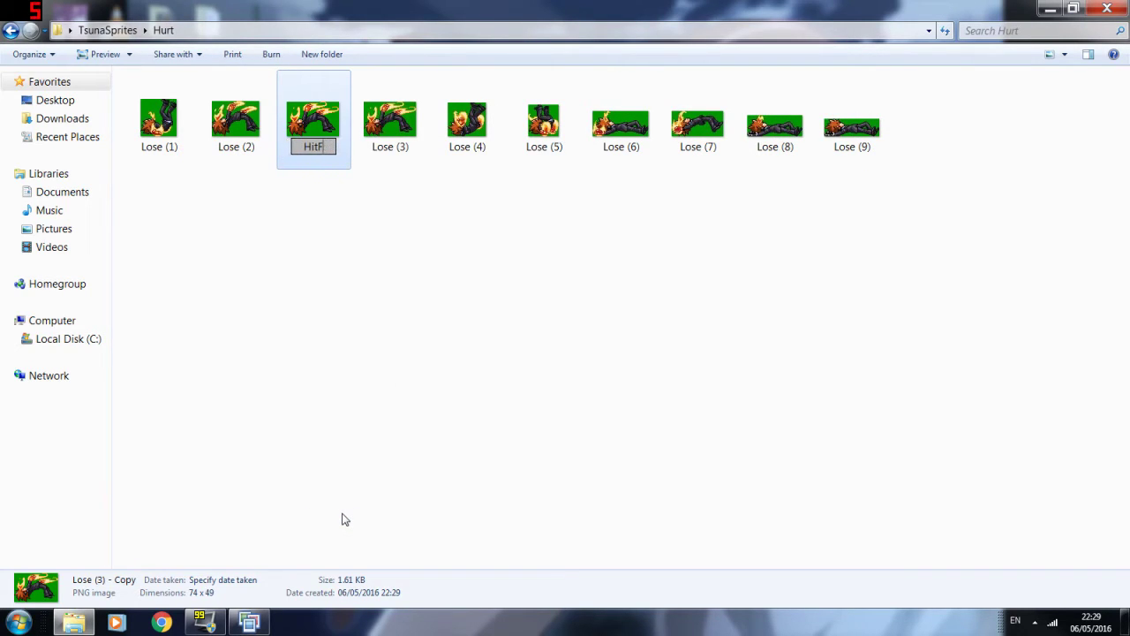
{"action": "type", "text": "itUpFromGround"}
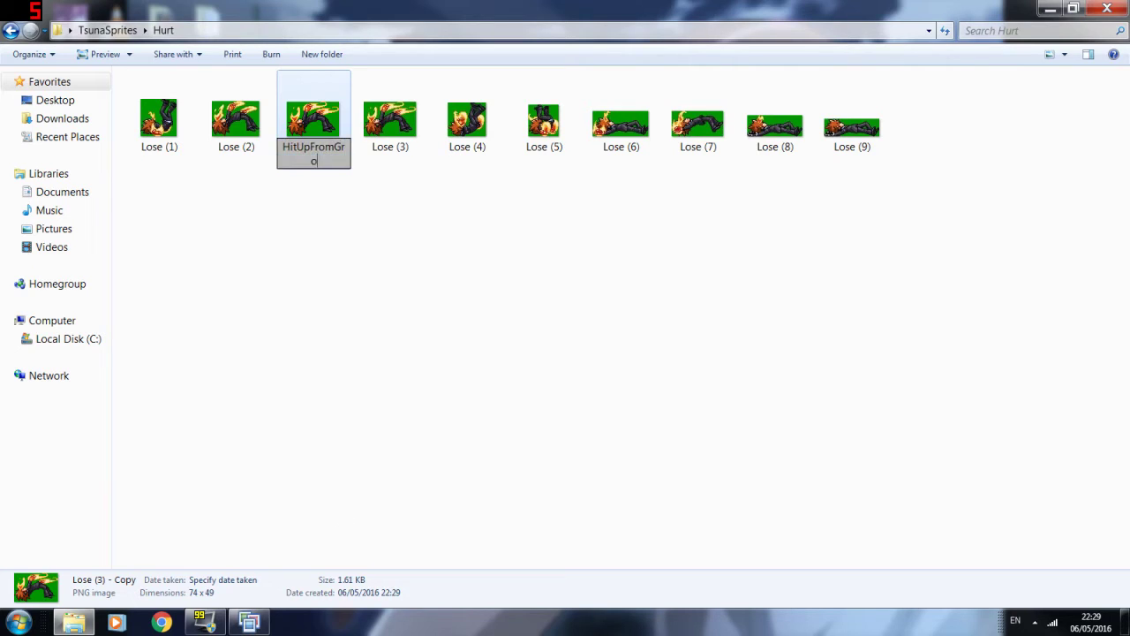
{"action": "key", "text": "Return"}
Duplicate Lose (5) and name the copy GetUp
{"action": "left_click", "coordinate": [608, 268]}
{"action": "left_click", "coordinate": [545, 107]}
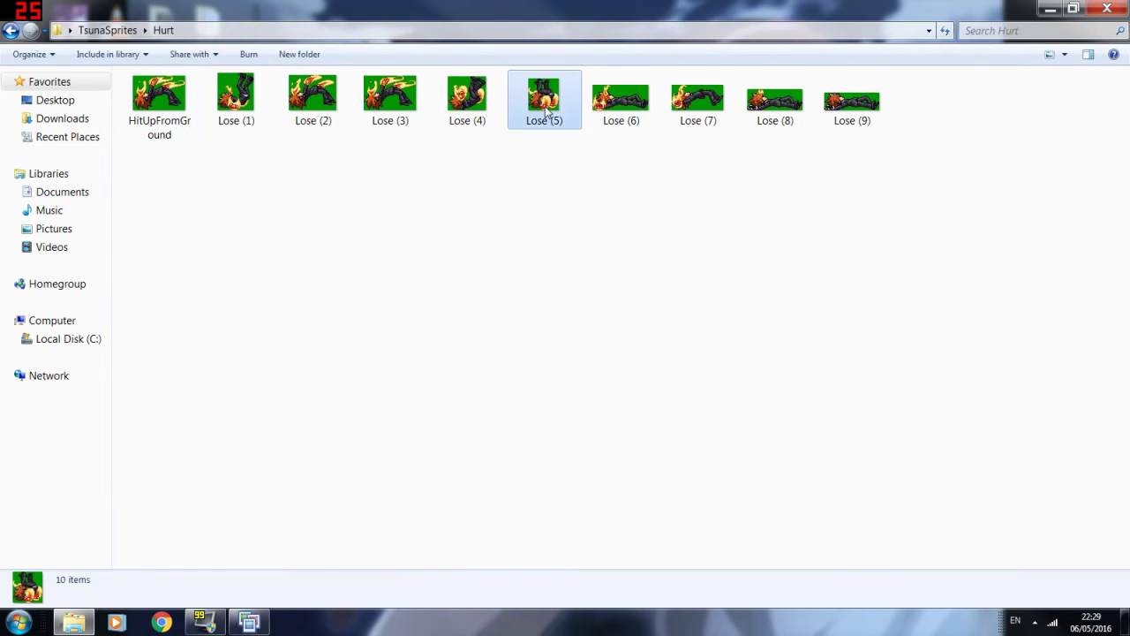
{"action": "right_click", "coordinate": [545, 108]}
{"action": "left_click", "coordinate": [579, 435]}
{"action": "right_click", "coordinate": [576, 350]}
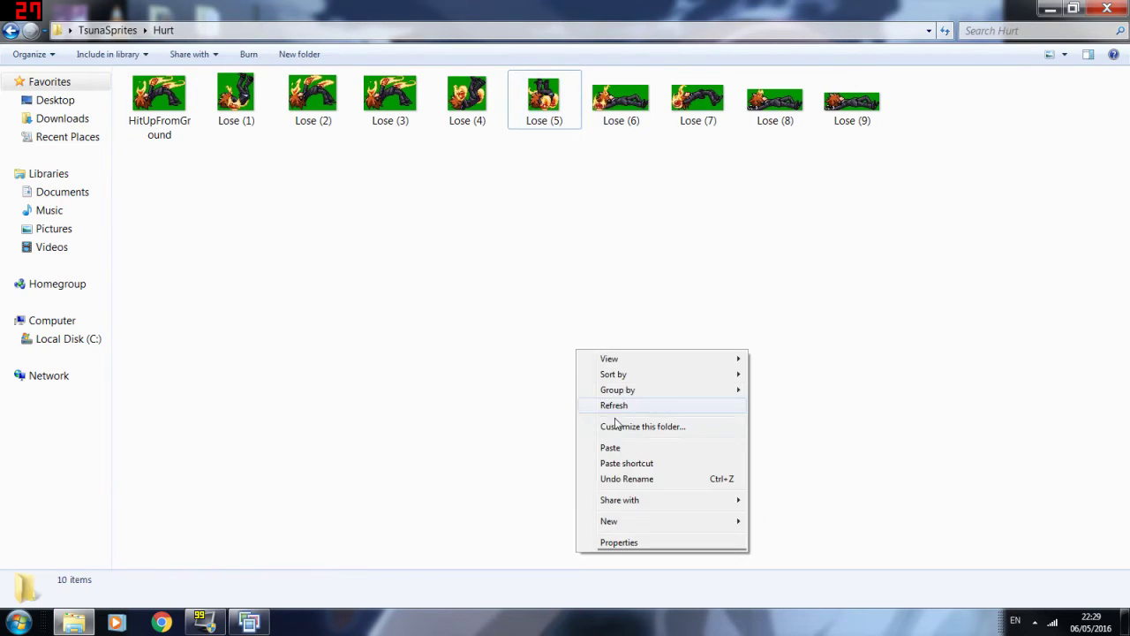
{"action": "left_click", "coordinate": [584, 447]}
{"action": "right_click", "coordinate": [543, 159]}
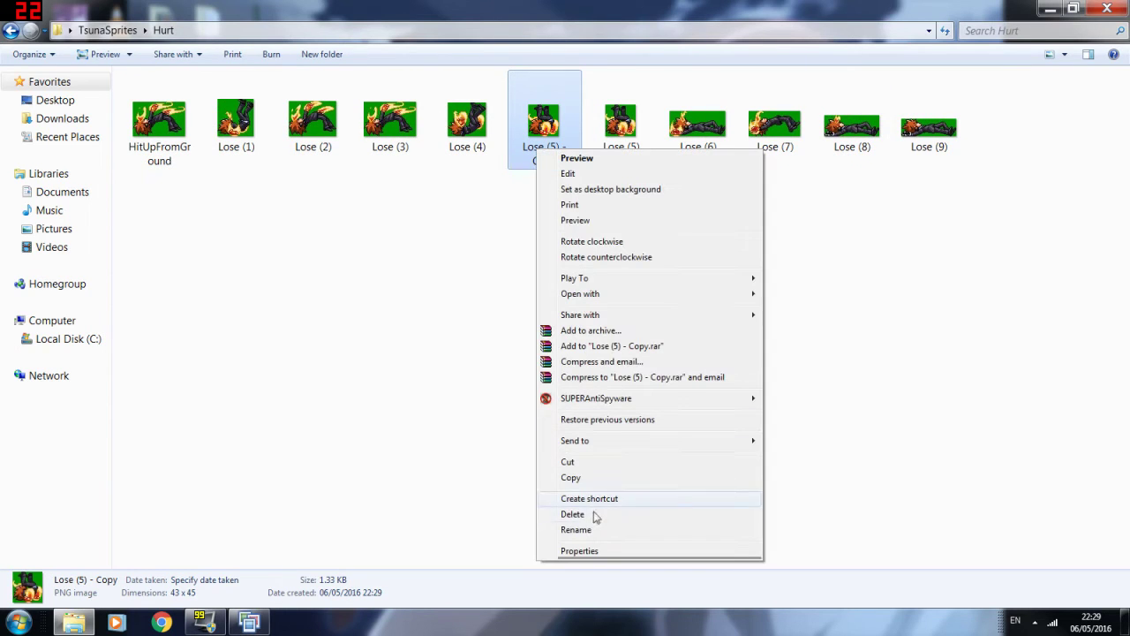
{"action": "left_click", "coordinate": [568, 527]}
{"action": "type", "text": "GetU"}
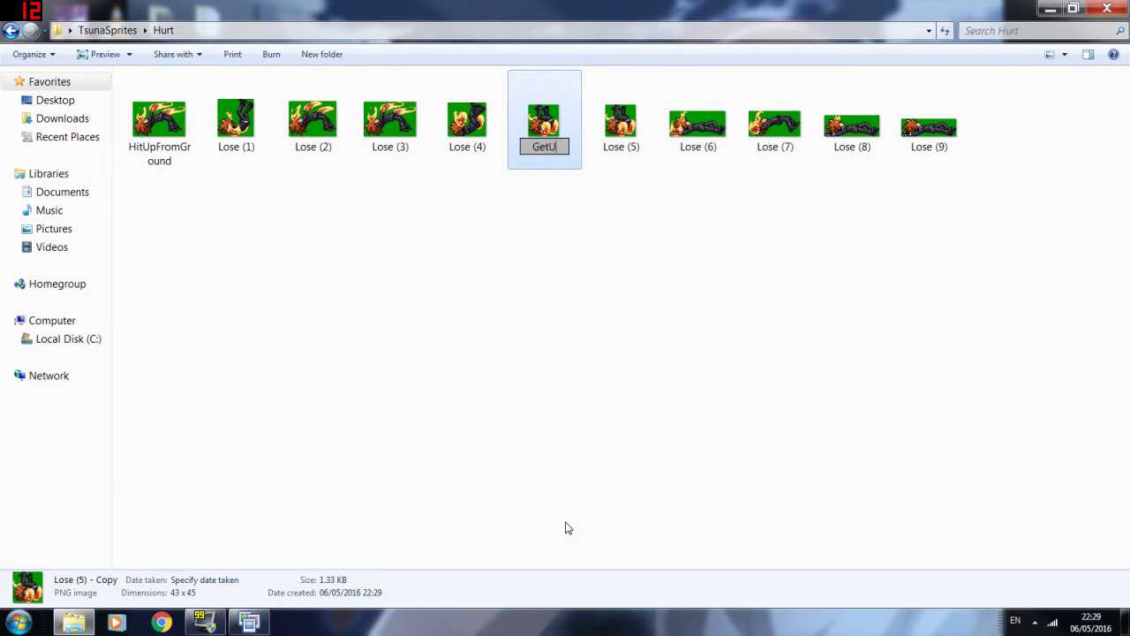
{"action": "type", "text": "p"}
{"action": "key", "text": "Return"}
{"action": "left_click", "coordinate": [736, 206]}
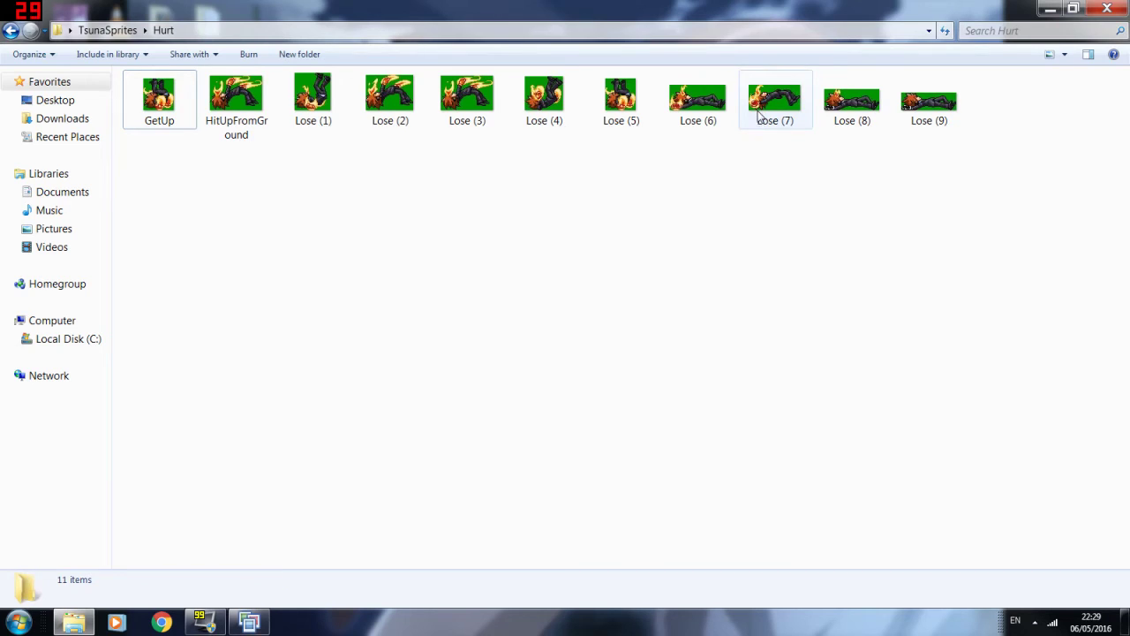
Duplicate Lose (7) and Lose (8), rename the copies Bounce, and return to TsunaSprites
{"action": "left_click", "coordinate": [760, 115]}
{"action": "left_click", "coordinate": [844, 108], "text": "ctrl"}
{"action": "right_click", "coordinate": [841, 106]}
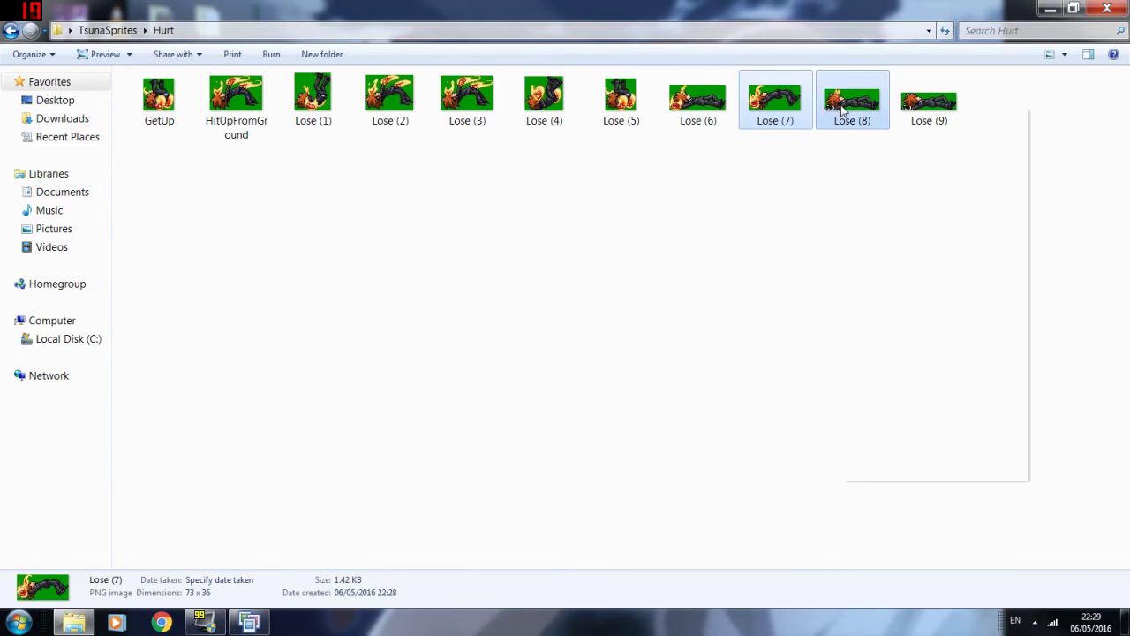
{"action": "left_click", "coordinate": [900, 397]}
{"action": "right_click", "coordinate": [870, 296]}
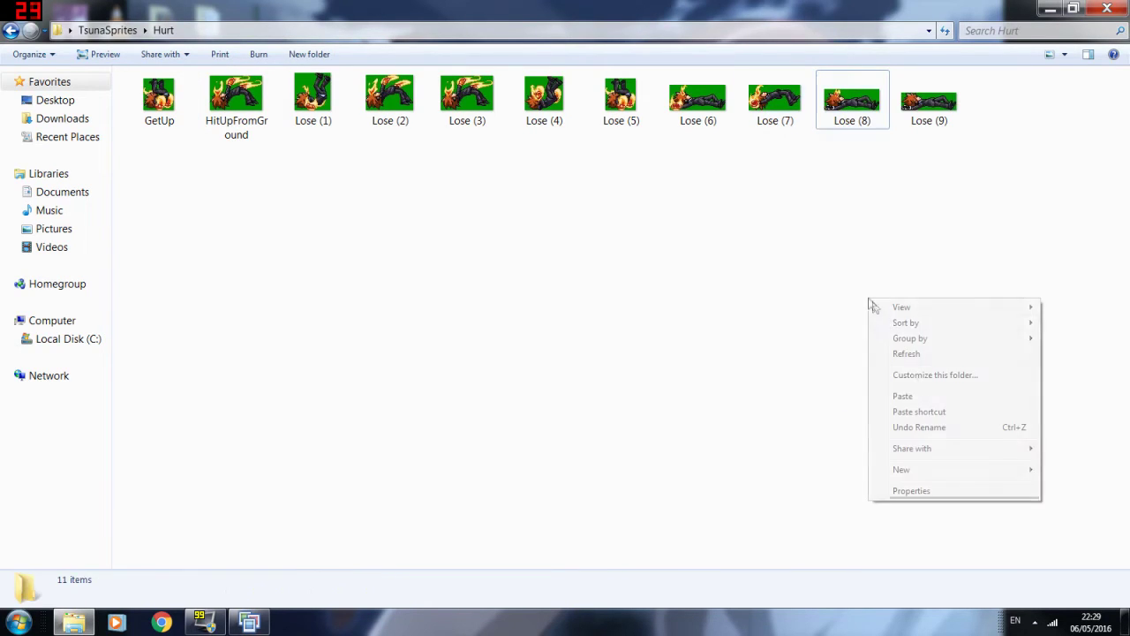
{"action": "left_click", "coordinate": [910, 397]}
{"action": "right_click", "coordinate": [777, 124]}
{"action": "left_click", "coordinate": [826, 491]}
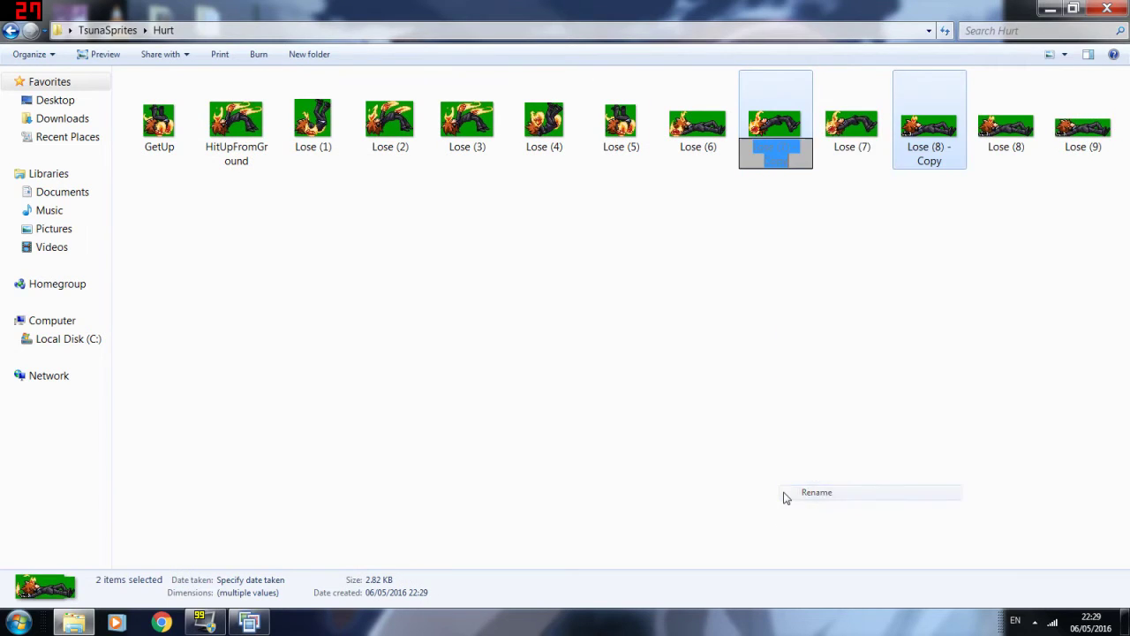
{"action": "type", "text": "Bounce"}
{"action": "key", "text": "Return"}
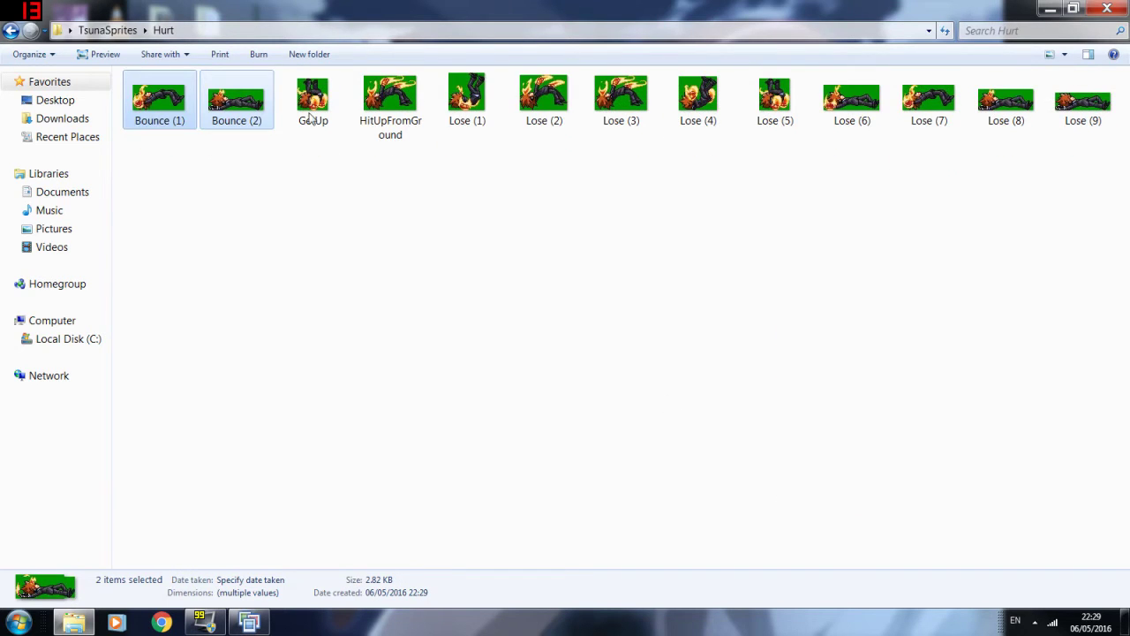
{"action": "left_click", "coordinate": [11, 30]}
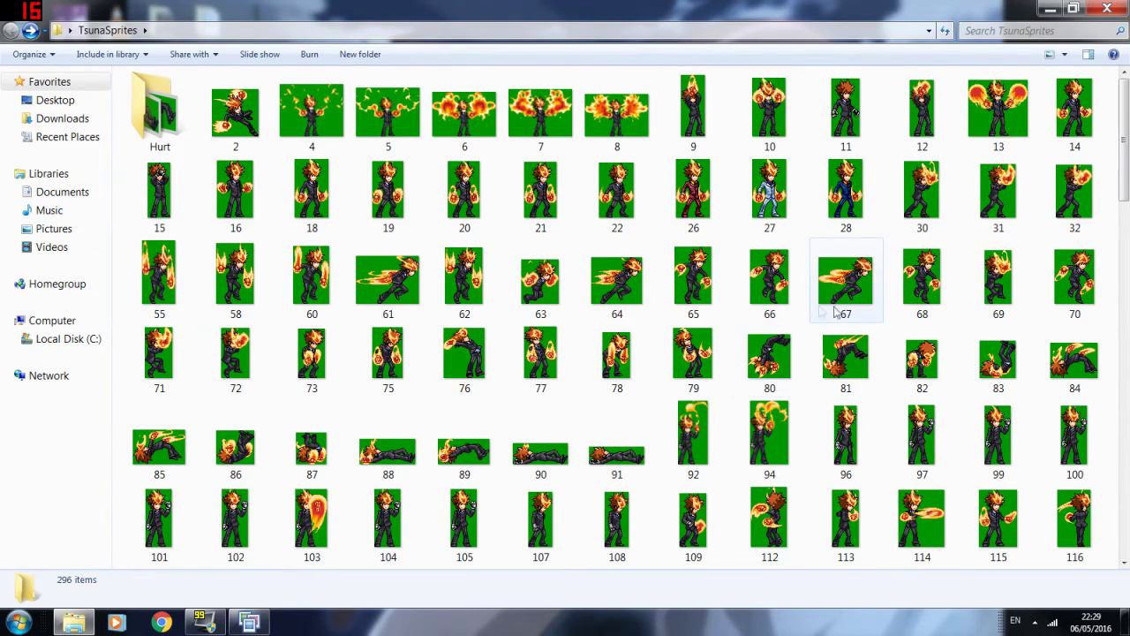
Move frames 77, 78 and 79 into the Hurt folder
{"action": "scroll", "coordinate": [1123, 161], "scroll_direction": "down", "scroll_amount": 1}
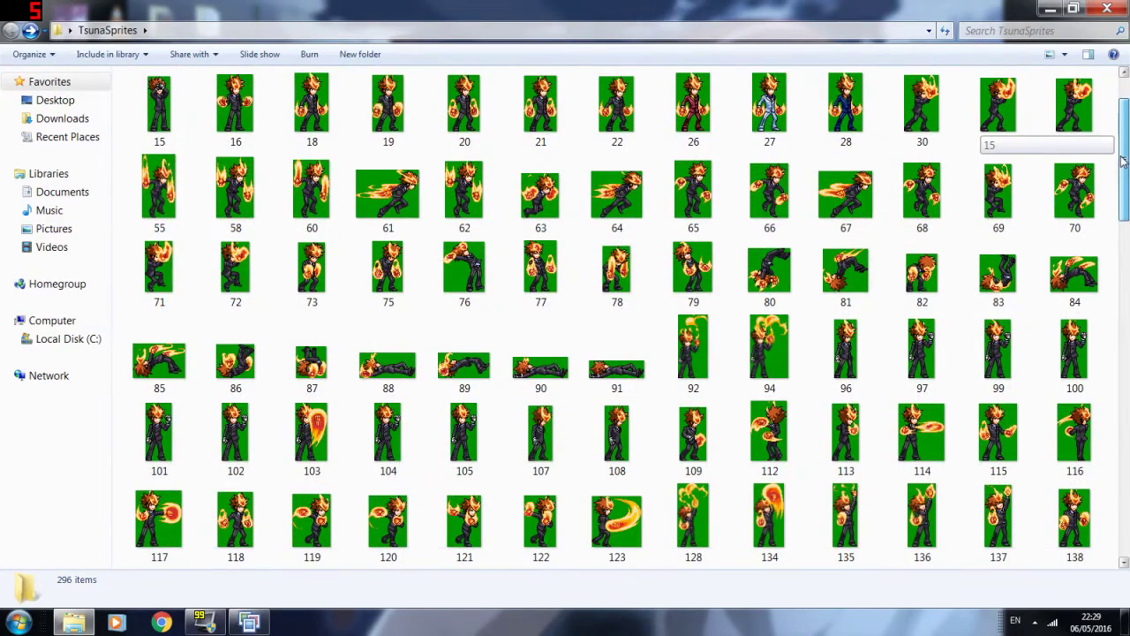
{"action": "left_click_drag", "start_coordinate": [508, 311], "coordinate": [706, 265]}
{"action": "right_click", "coordinate": [665, 269]}
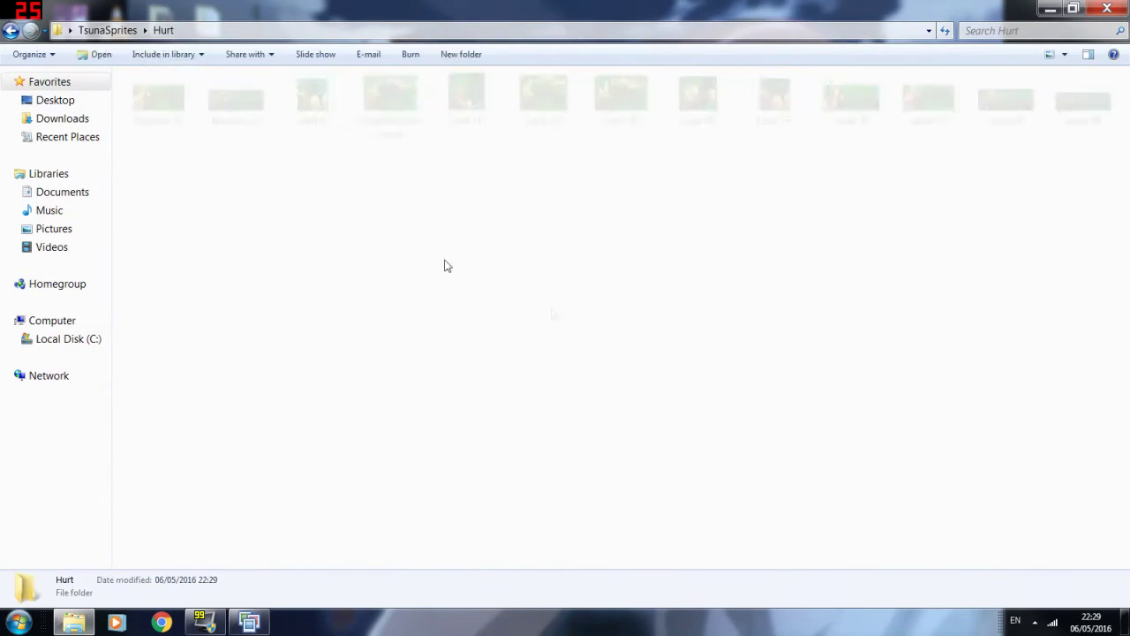
{"action": "right_click", "coordinate": [620, 336]}
{"action": "left_click", "coordinate": [668, 433]}
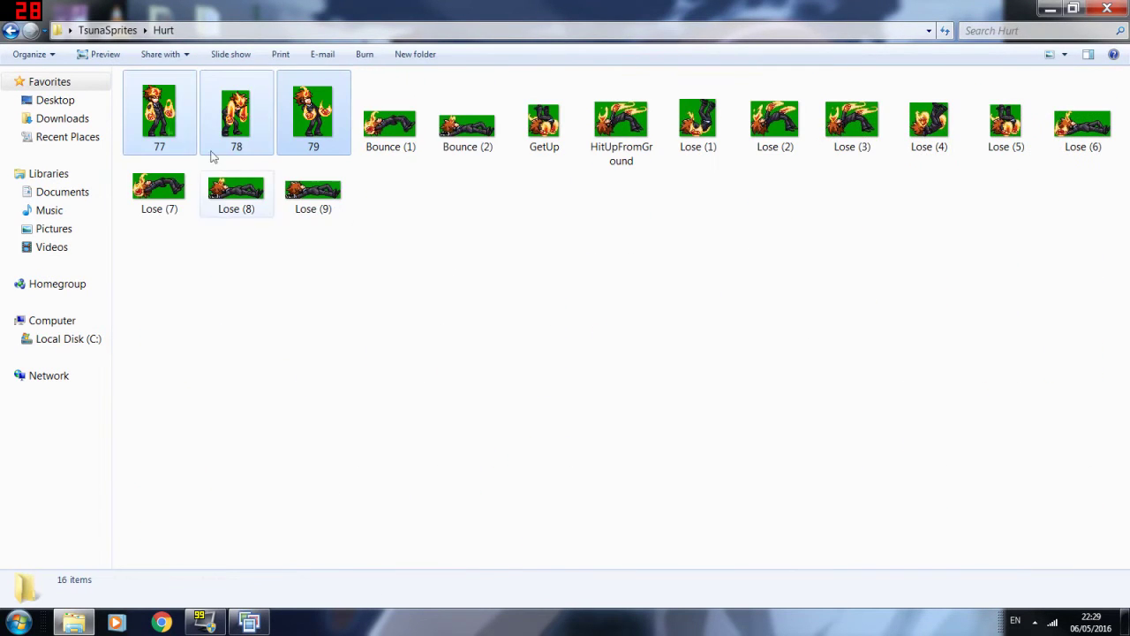
Rename frames 78, 79 and 77 to HitLow, HitHigh and Hit
{"action": "right_click", "coordinate": [141, 215]}
{"action": "right_click", "coordinate": [232, 134]}
{"action": "left_click", "coordinate": [269, 513]}
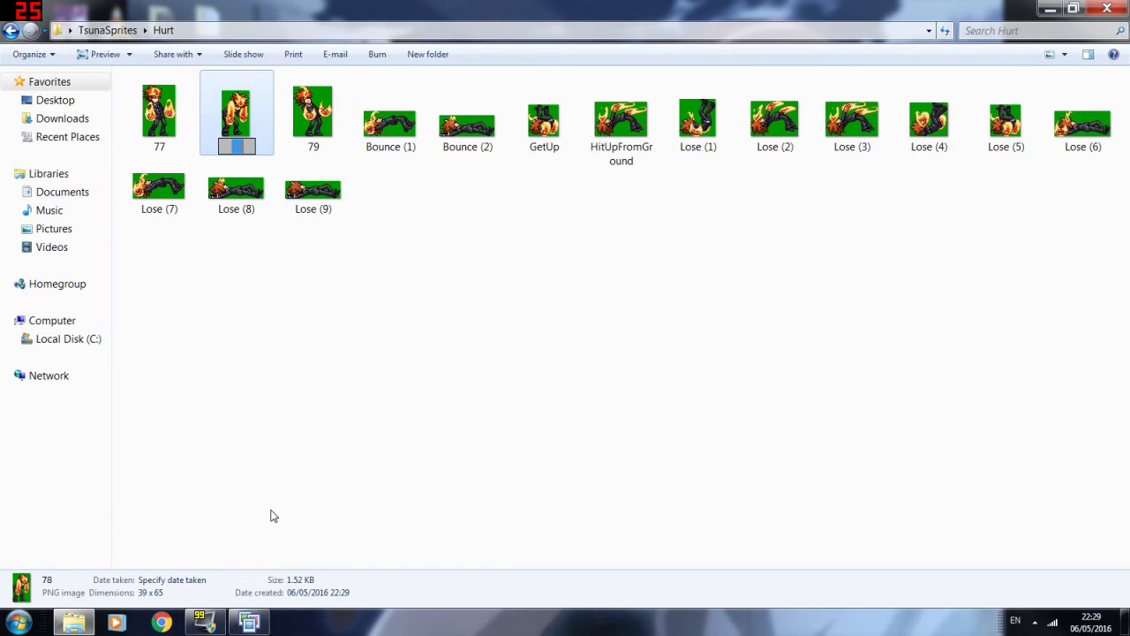
{"action": "key", "text": "Return"}
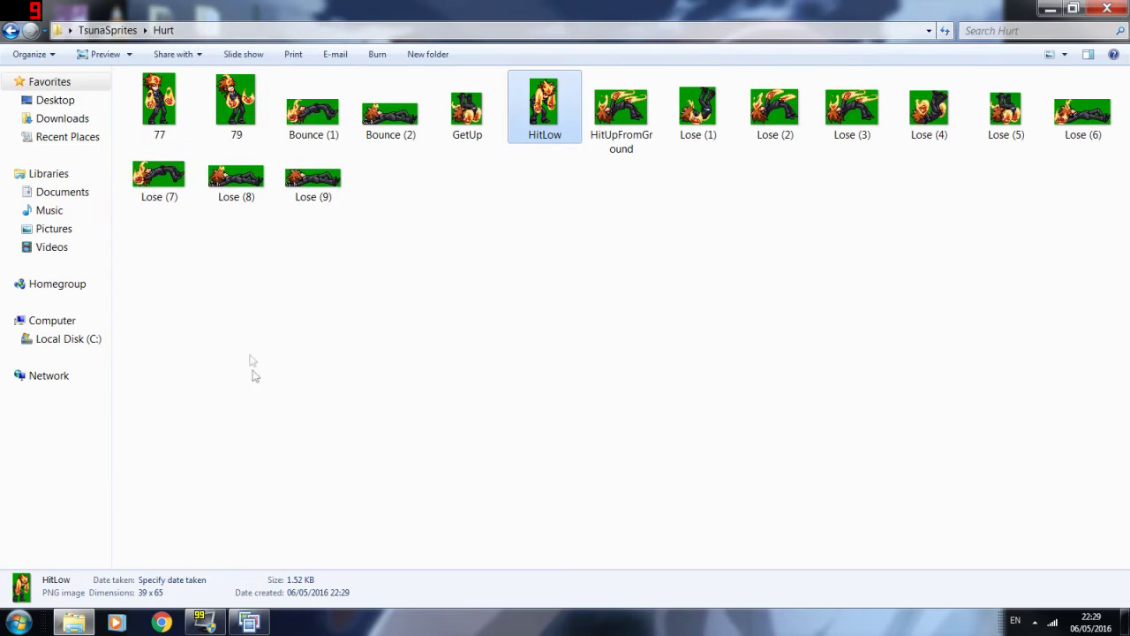
{"action": "right_click", "coordinate": [239, 121]}
{"action": "left_click", "coordinate": [279, 502]}
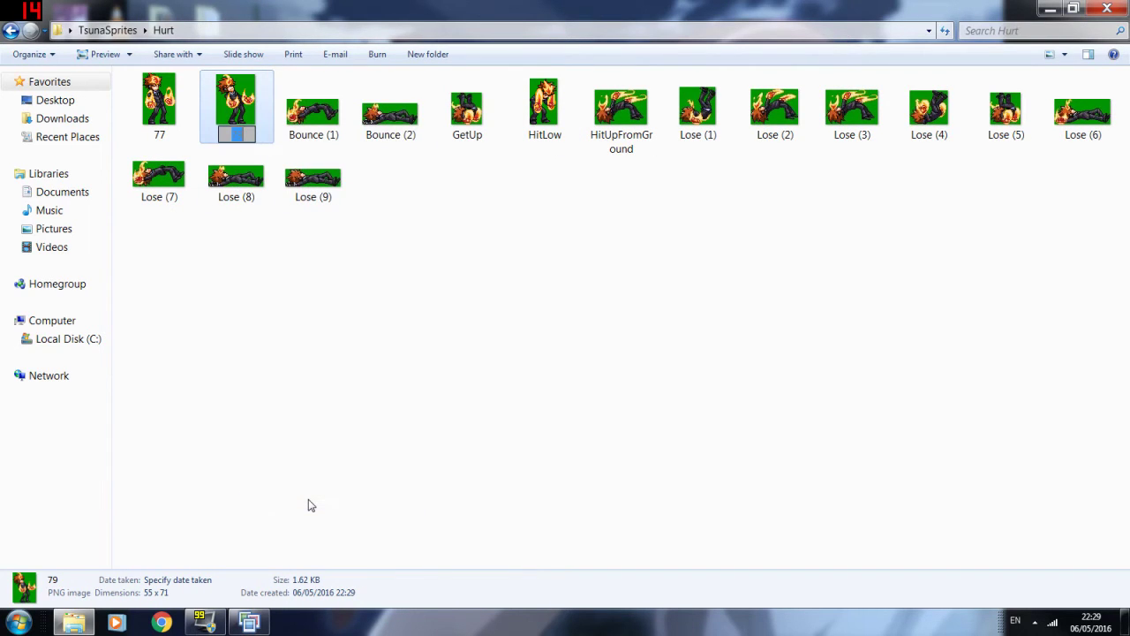
{"action": "type", "text": "HitHigh"}
{"action": "key", "text": "Return"}
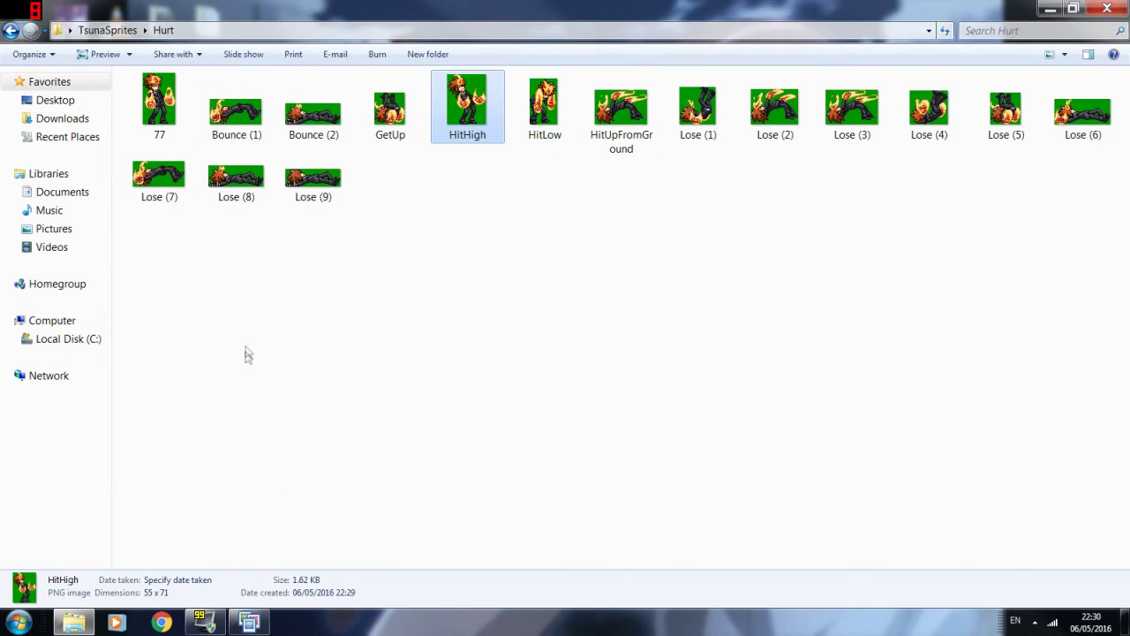
{"action": "right_click", "coordinate": [169, 121]}
{"action": "left_click", "coordinate": [246, 500]}
{"action": "type", "text": "HitTor"}
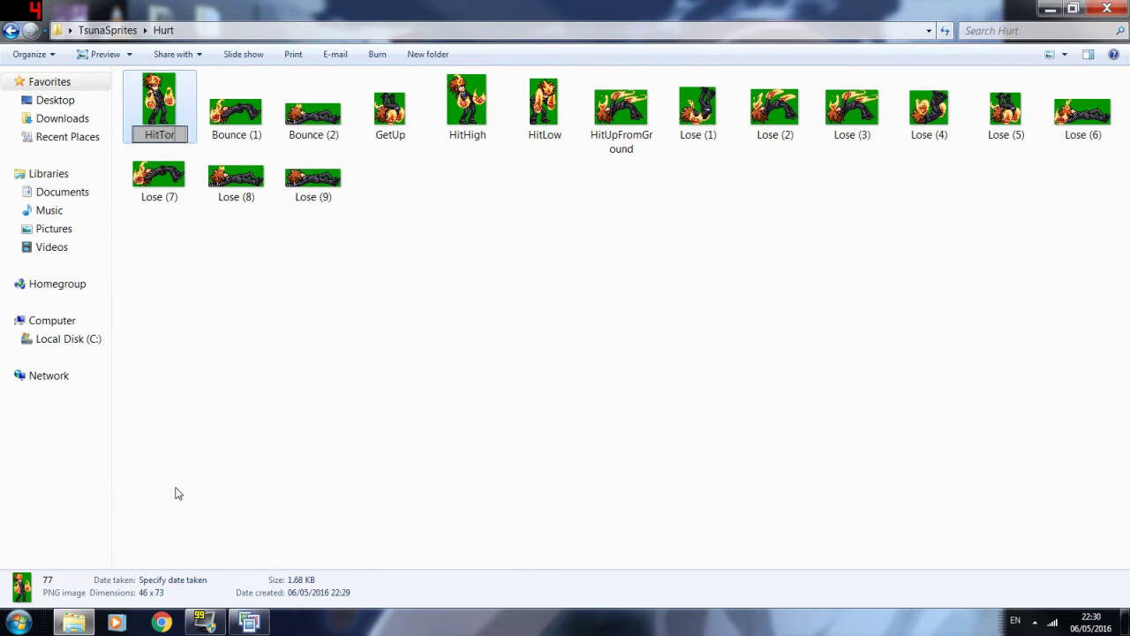
Copy frames 76 and 215 into the Hurt folder
{"action": "right_click", "coordinate": [482, 353]}
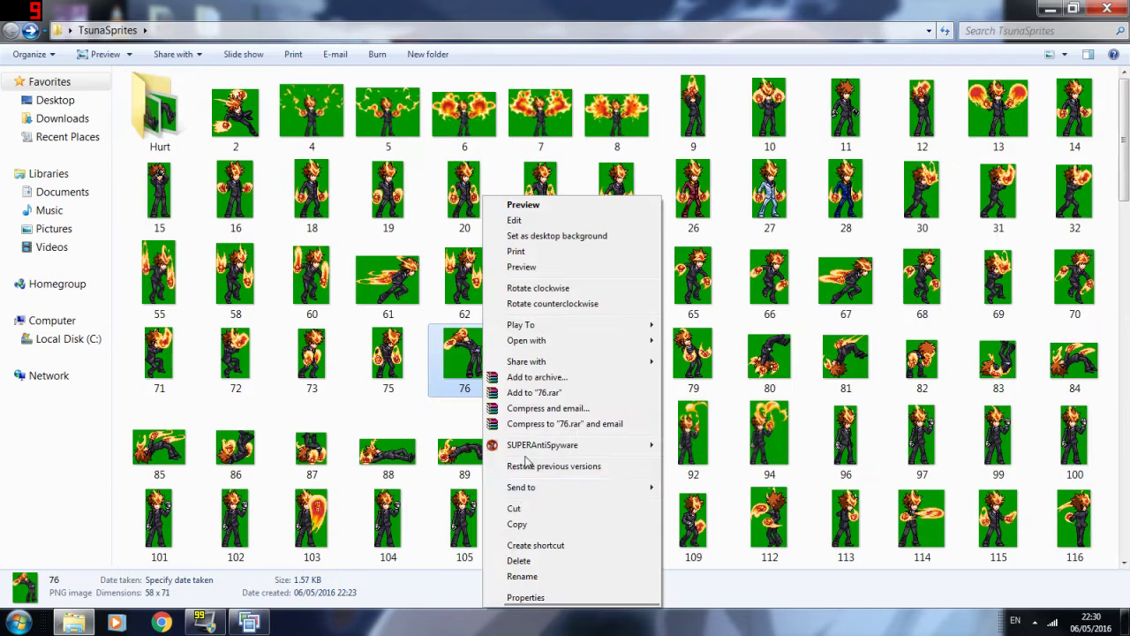
{"action": "left_click", "coordinate": [517, 525]}
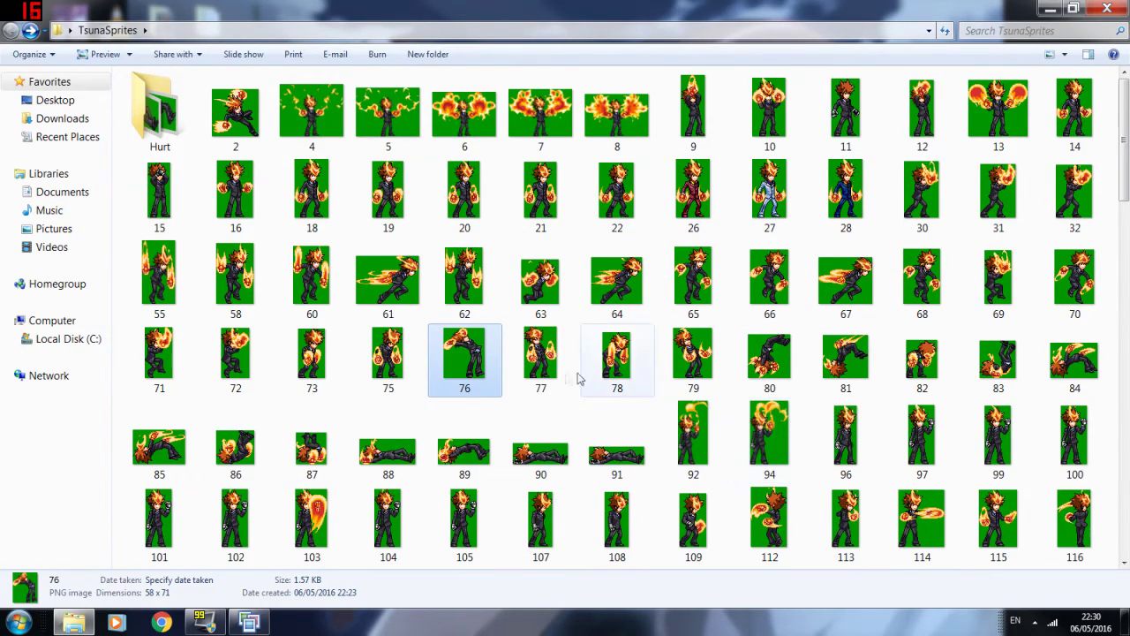
{"action": "scroll", "coordinate": [521, 357], "scroll_direction": "down", "scroll_amount": 5}
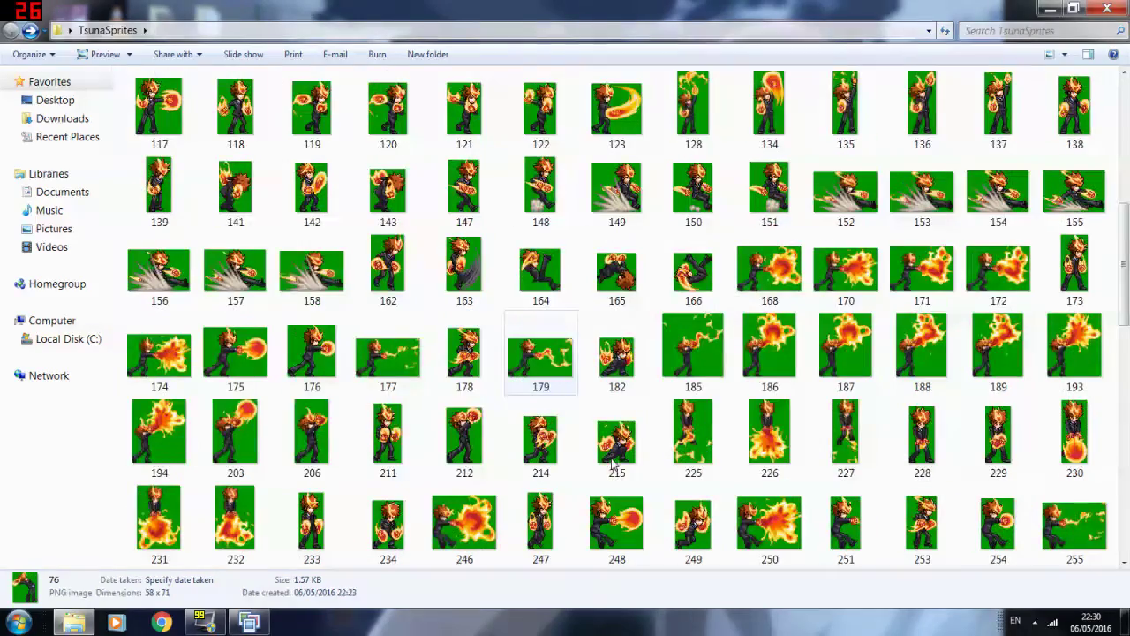
{"action": "left_click", "coordinate": [616, 446], "text": "ctrl"}
{"action": "right_click", "coordinate": [616, 446]}
{"action": "left_click", "coordinate": [668, 361]}
{"action": "scroll", "coordinate": [668, 360], "scroll_direction": "up", "scroll_amount": 6}
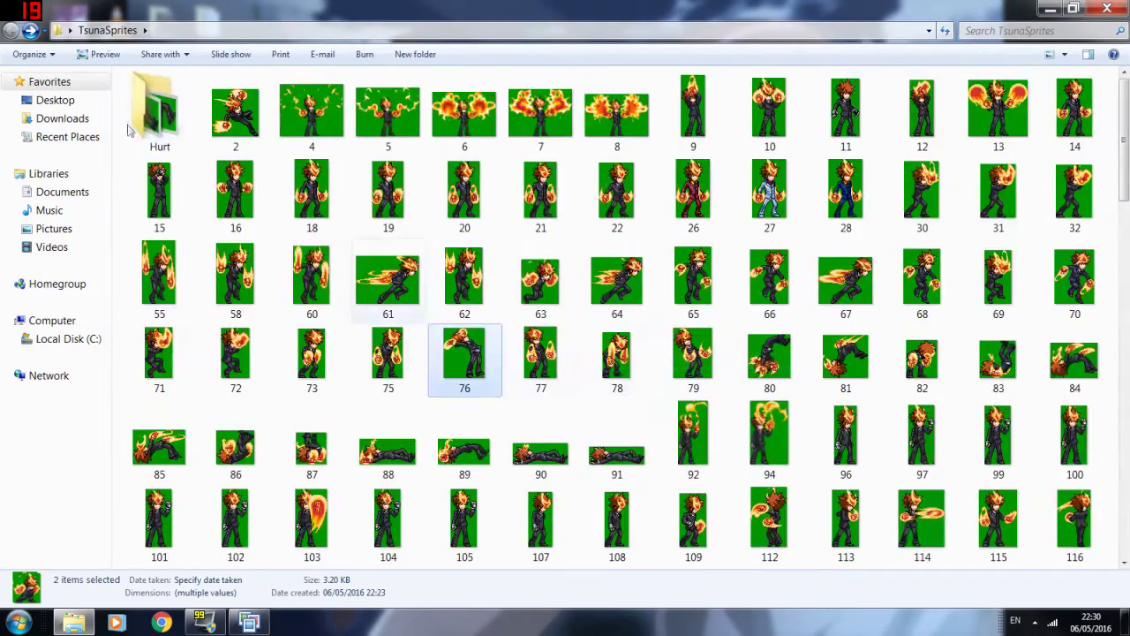
{"action": "double_click", "coordinate": [156, 101]}
{"action": "right_click", "coordinate": [494, 308]}
{"action": "left_click", "coordinate": [537, 403]}
Rename the pasted frames 76 and 215 to HitHard and HitGrouching
{"action": "right_click", "coordinate": [169, 133]}
{"action": "left_click", "coordinate": [212, 512]}
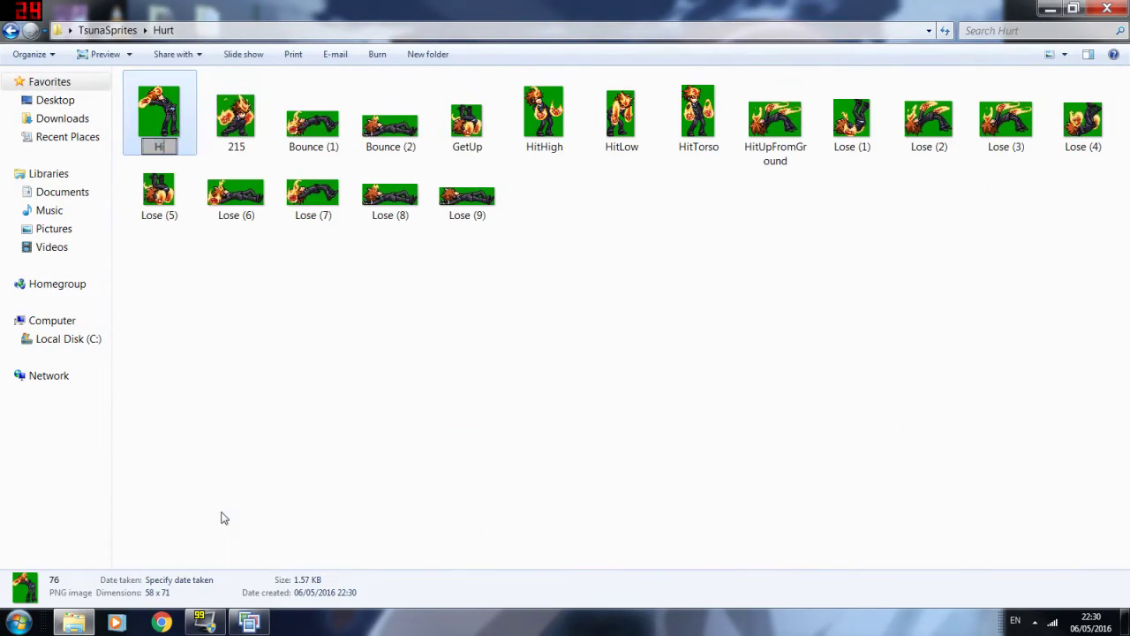
{"action": "type", "text": "HitHard"}
{"action": "key", "text": "Return"}
{"action": "right_click", "coordinate": [150, 121]}
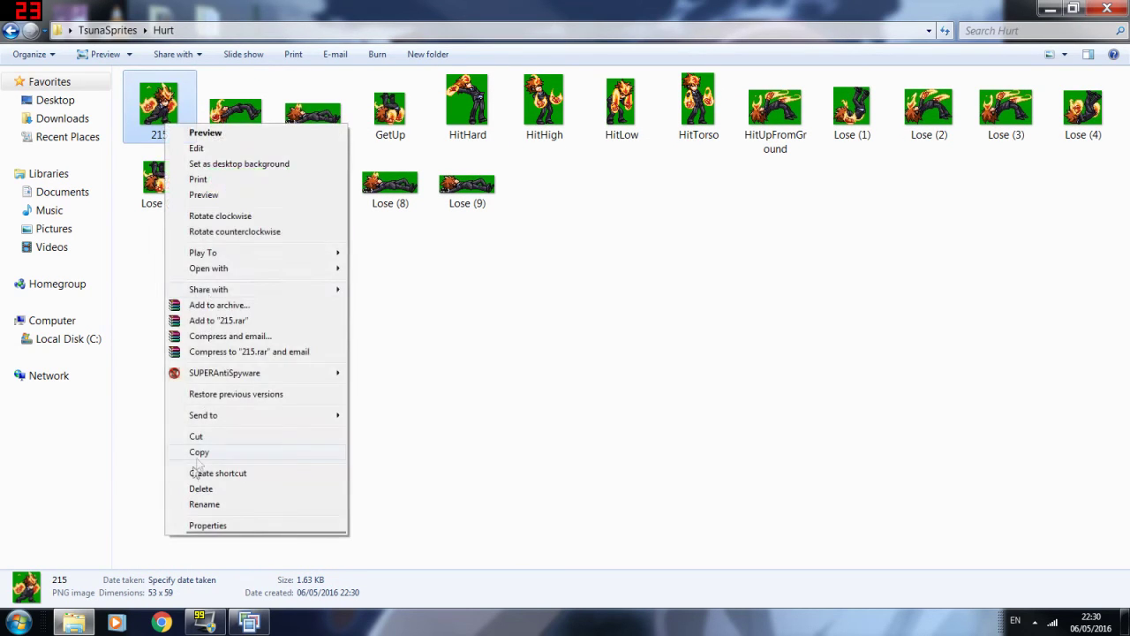
{"action": "left_click", "coordinate": [189, 504]}
{"action": "type", "text": "HitG"}
{"action": "type", "text": "rouchi"}
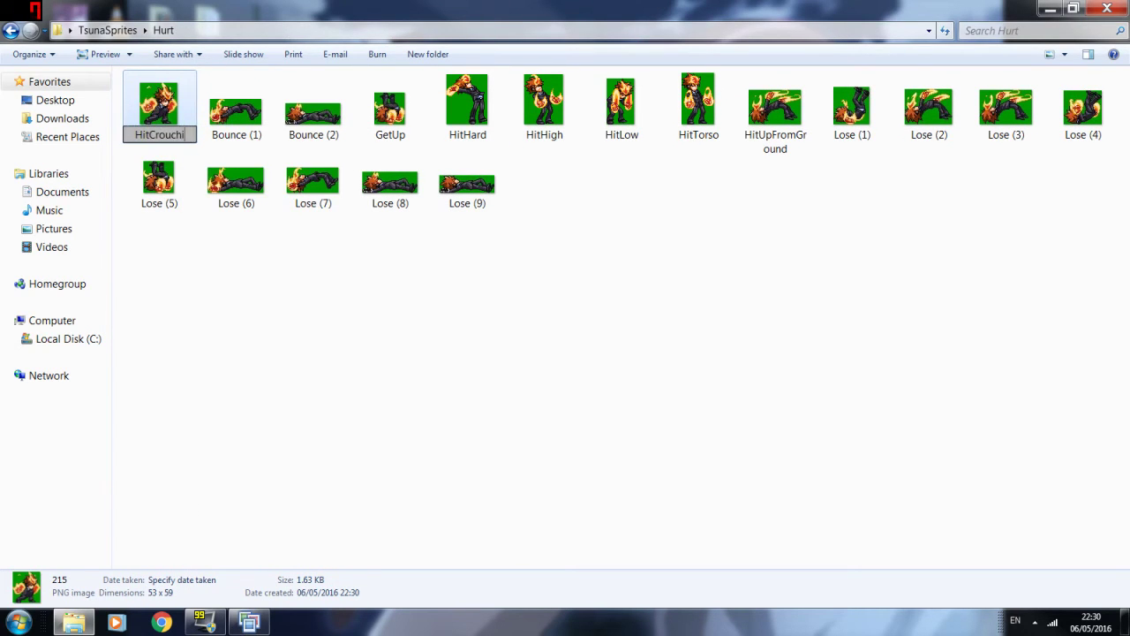
{"action": "type", "text": "ng"}
{"action": "key", "text": "Return"}
Move frames 462 and 463 from TsunaSprites into the Hurt folder
{"action": "left_click", "coordinate": [11, 30]}
{"action": "left_click", "coordinate": [649, 295]}
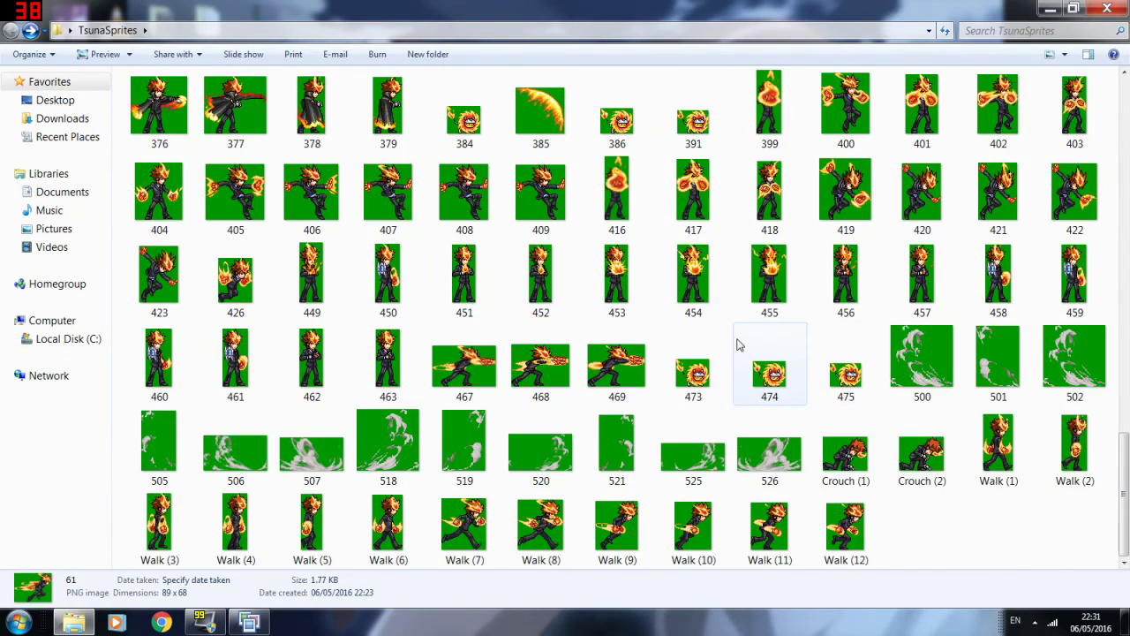
{"action": "left_click", "coordinate": [311, 358]}
{"action": "left_click", "coordinate": [388, 358], "text": "ctrl"}
{"action": "right_click", "coordinate": [383, 362]}
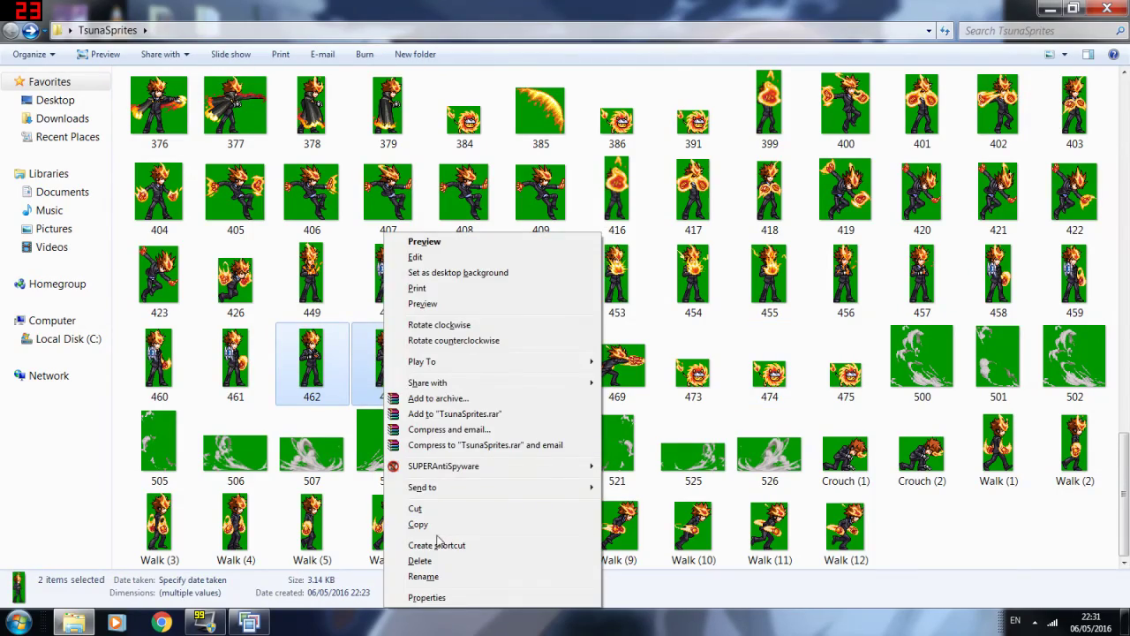
{"action": "left_click", "coordinate": [415, 508]}
{"action": "scroll", "coordinate": [530, 354], "scroll_direction": "up", "scroll_amount": 15}
{"action": "double_click", "coordinate": [159, 105]}
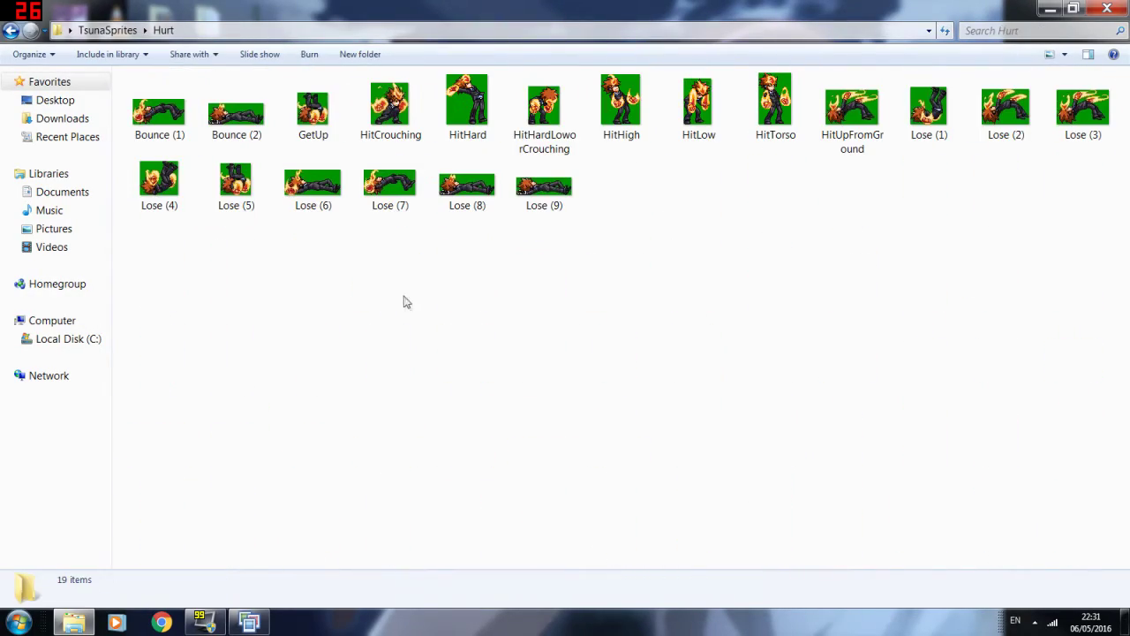
{"action": "right_click", "coordinate": [406, 302]}
{"action": "left_click", "coordinate": [442, 397]}
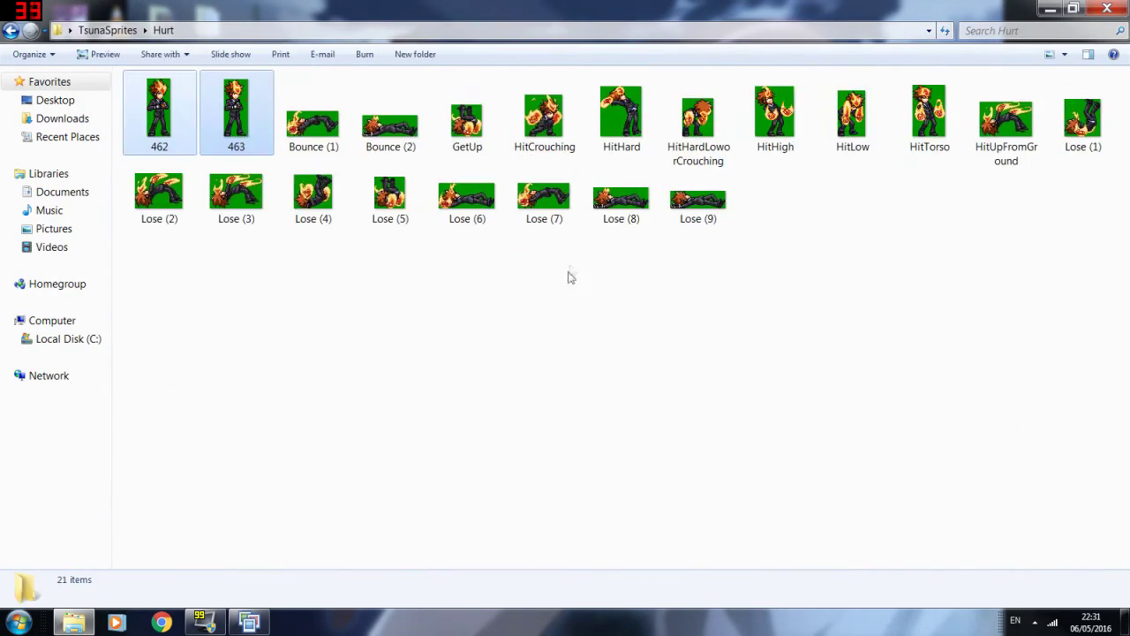
{"action": "right_click", "coordinate": [167, 125]}
{"action": "left_click", "coordinate": [216, 467]}
Drag frames 15 and 16 into Hurt, check its contents, and return to TsunaSprites
{"action": "key", "text": "BackSpace"}
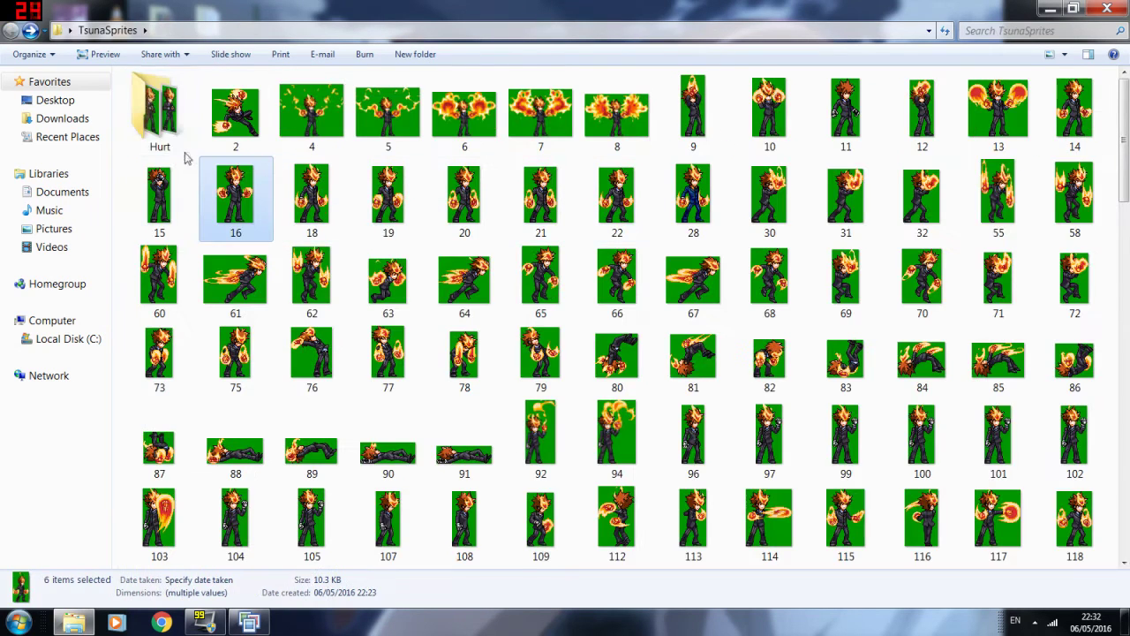
{"action": "left_click", "coordinate": [185, 164]}
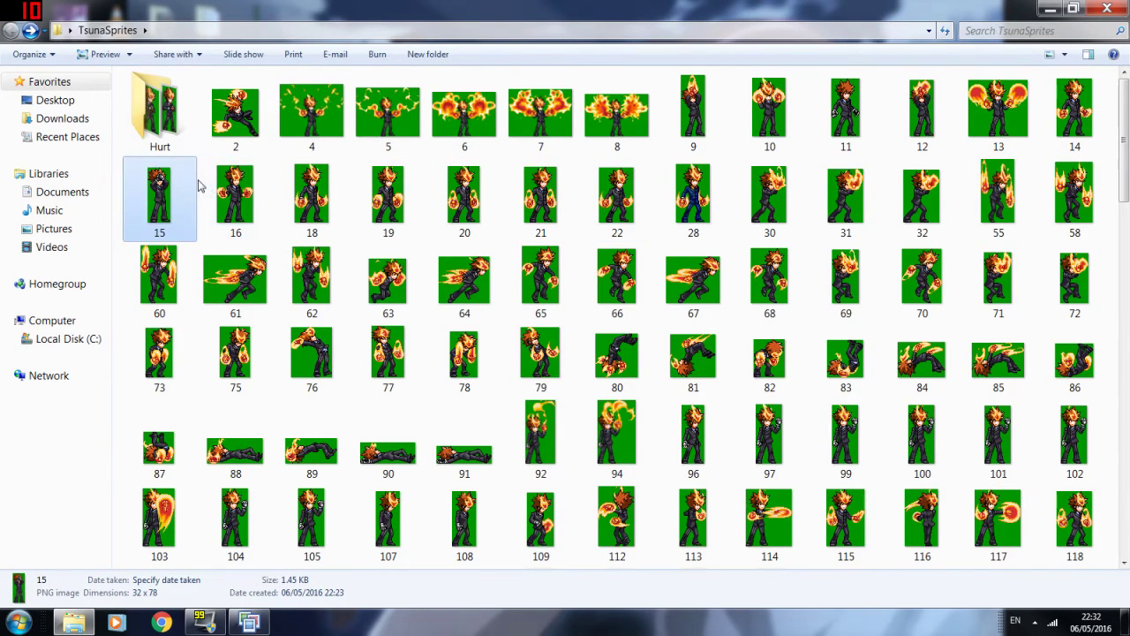
{"action": "left_click", "coordinate": [182, 207], "text": "ctrl"}
{"action": "left_click_drag", "start_coordinate": [208, 196], "coordinate": [162, 127]}
{"action": "double_click", "coordinate": [162, 126]}
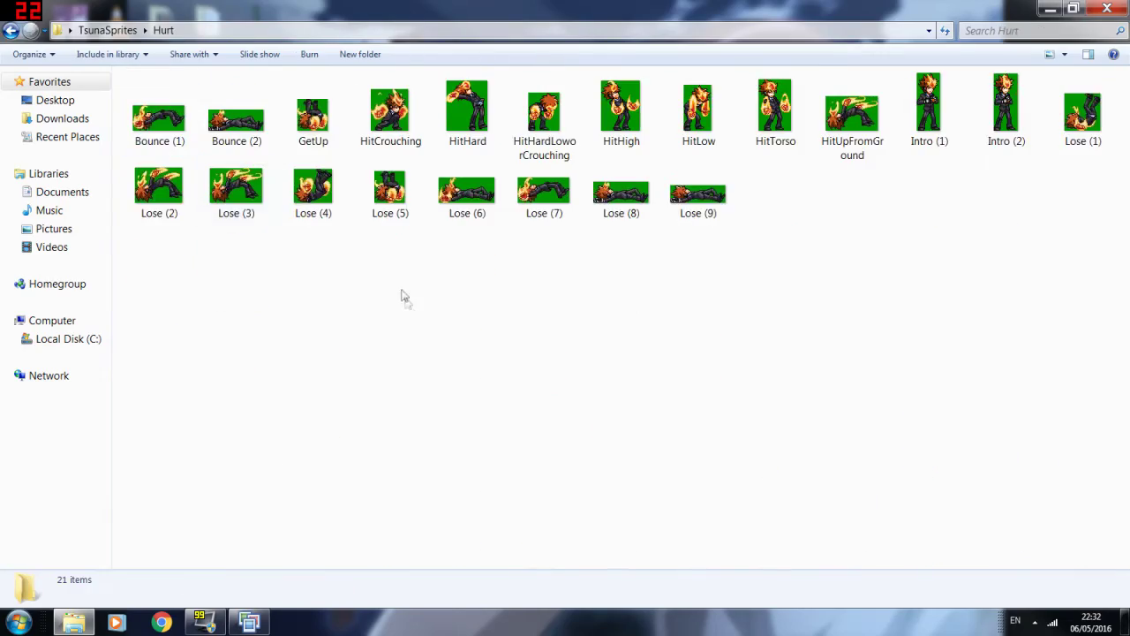
{"action": "right_click", "coordinate": [407, 307]}
{"action": "key", "text": "Escape"}
{"action": "key", "text": "BackSpace"}
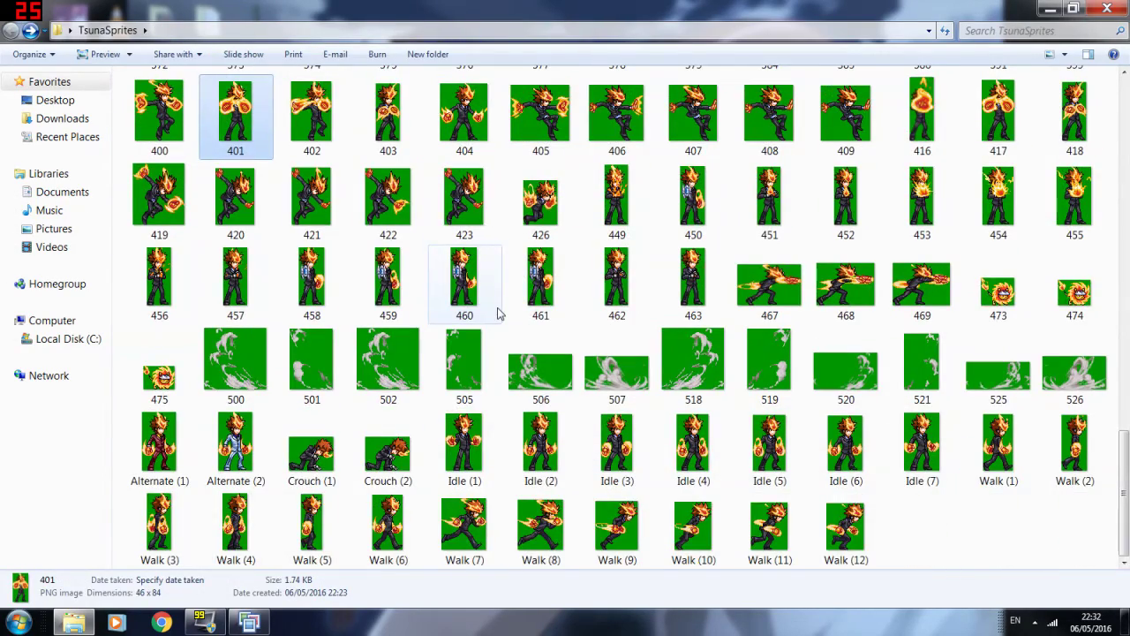
Select the blocking frames 353, 361–364, 366, 373 and 375–379 together
{"action": "scroll", "coordinate": [500, 317], "scroll_direction": "up", "scroll_amount": 6}
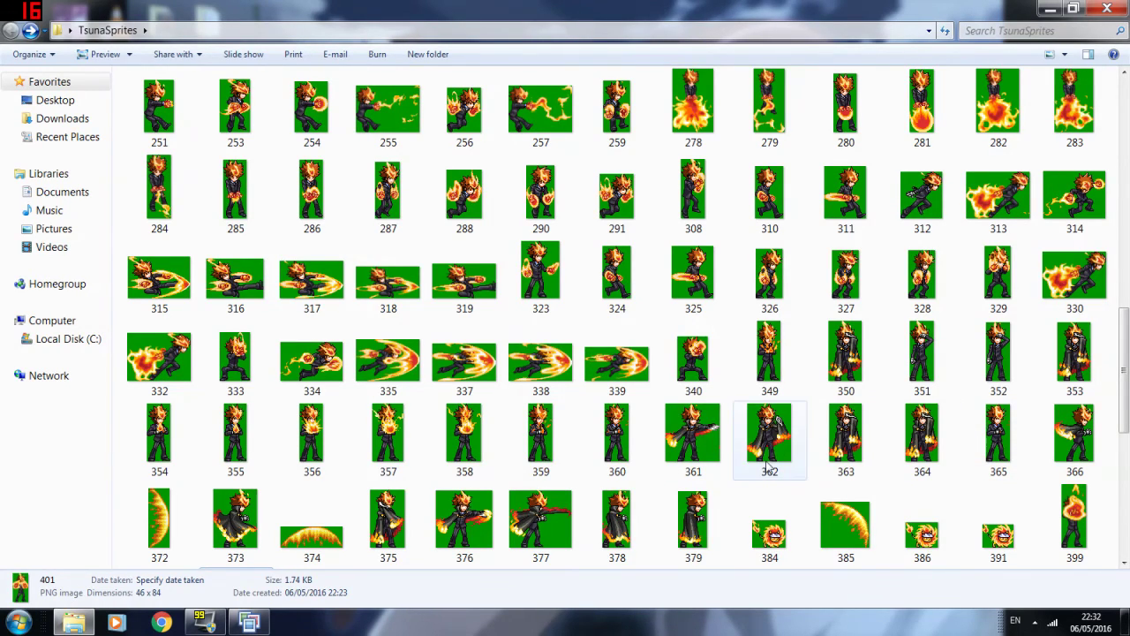
{"action": "left_click", "coordinate": [673, 452]}
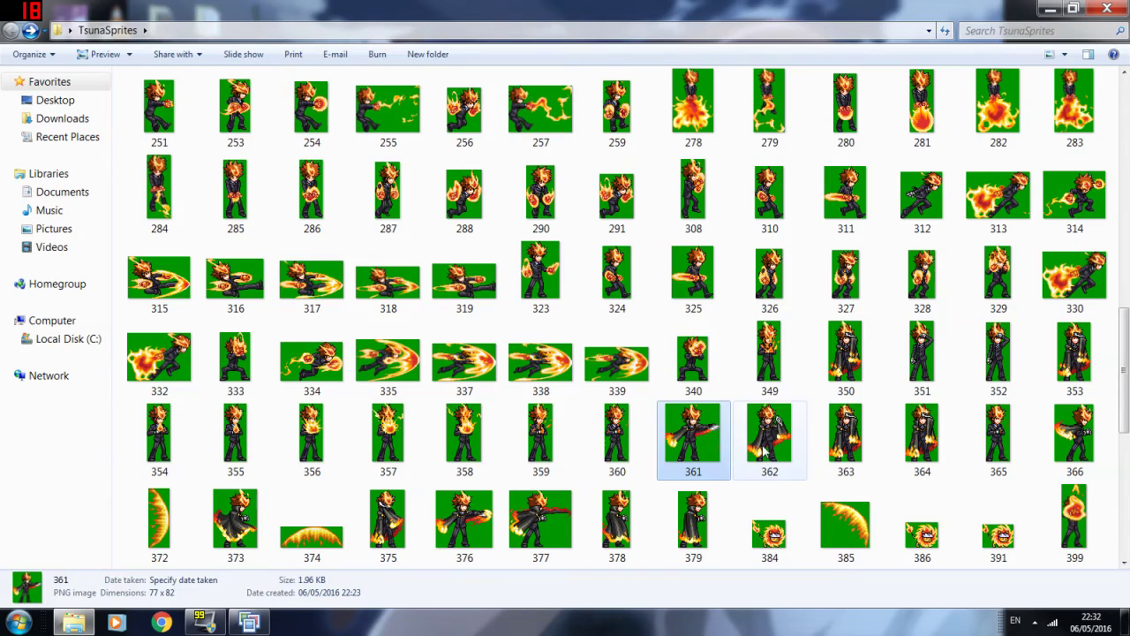
{"action": "left_click", "coordinate": [770, 434], "text": "ctrl"}
{"action": "left_click", "coordinate": [870, 459], "text": "ctrl"}
{"action": "left_click", "coordinate": [922, 438], "text": "ctrl"}
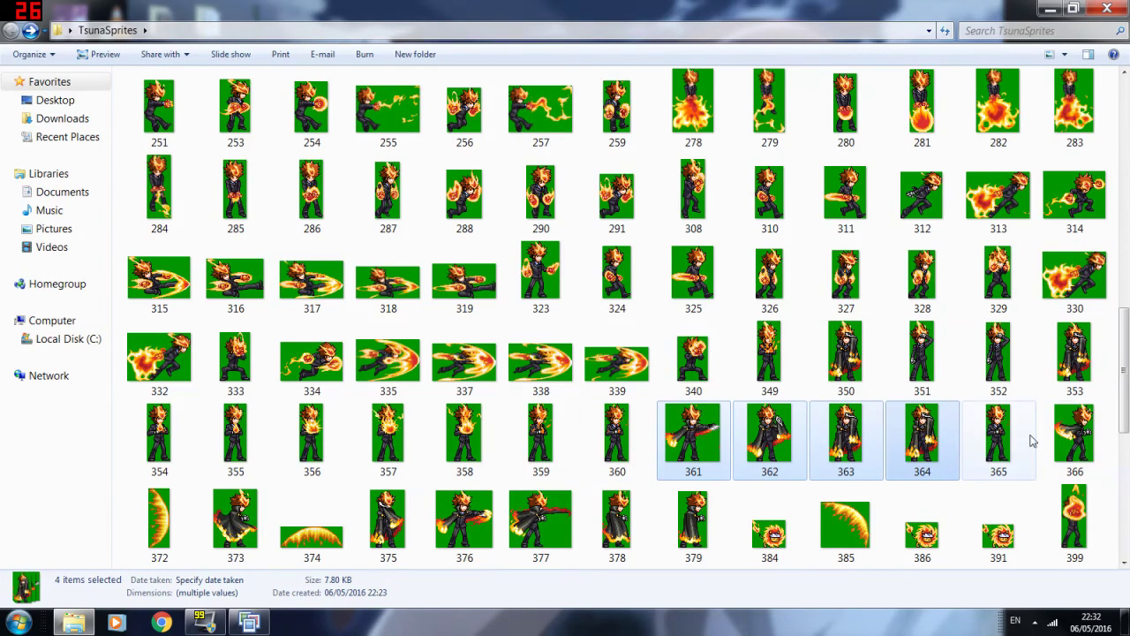
{"action": "left_click", "coordinate": [769, 437]}
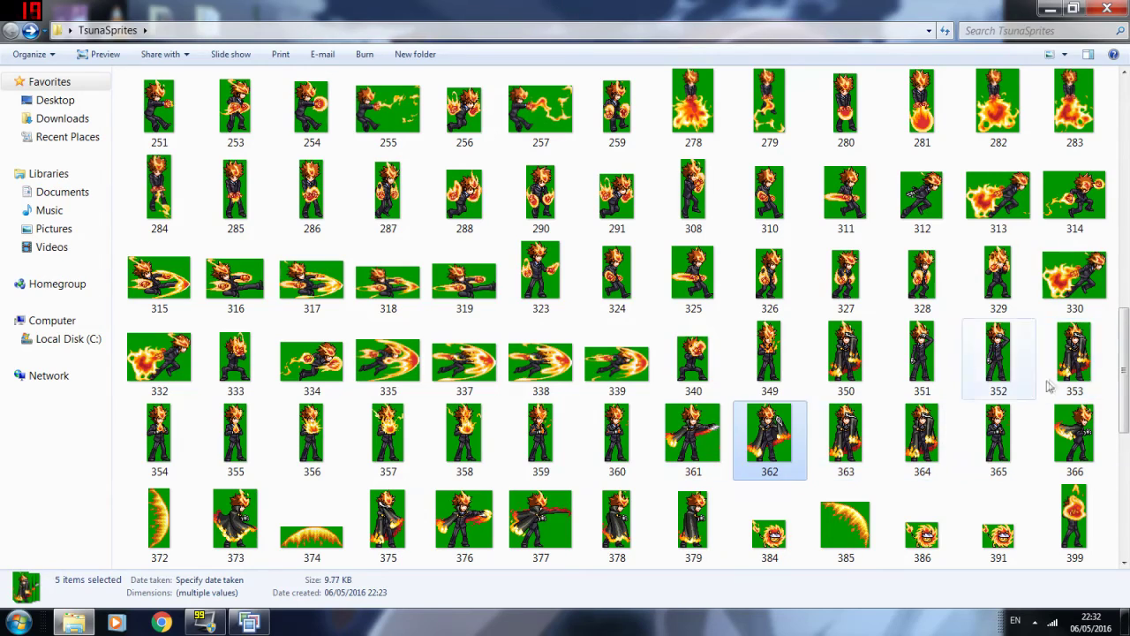
{"action": "left_click", "coordinate": [711, 448], "text": "ctrl"}
{"action": "left_click", "coordinate": [769, 437], "text": "ctrl"}
{"action": "left_click", "coordinate": [846, 441], "text": "ctrl"}
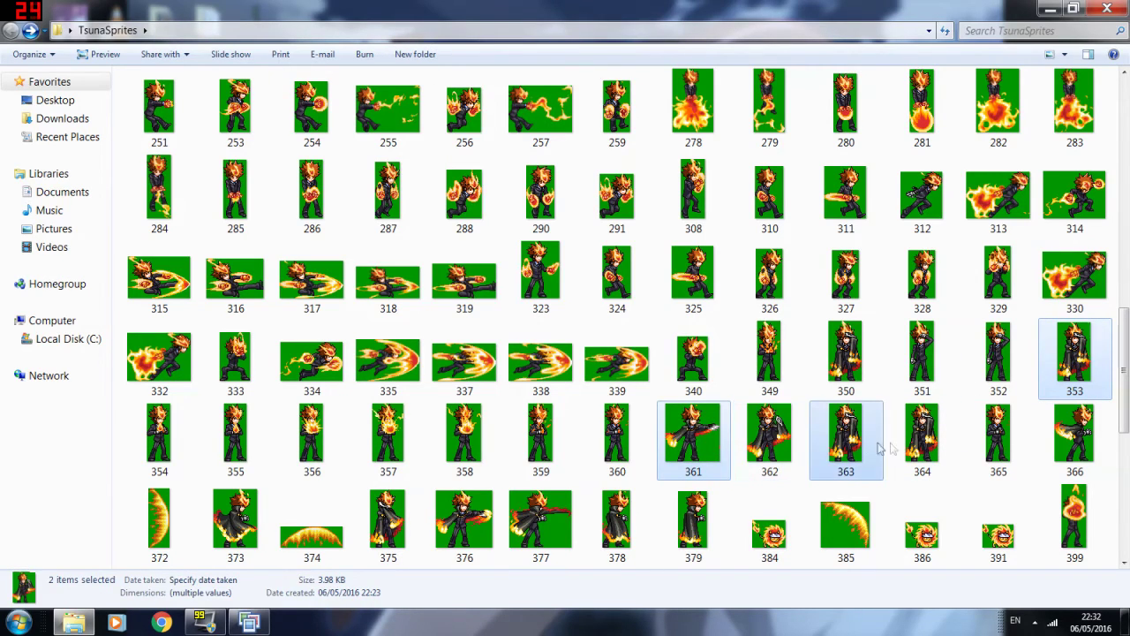
{"action": "left_click", "coordinate": [922, 442], "text": "ctrl"}
{"action": "left_click", "coordinate": [1075, 437], "text": "ctrl"}
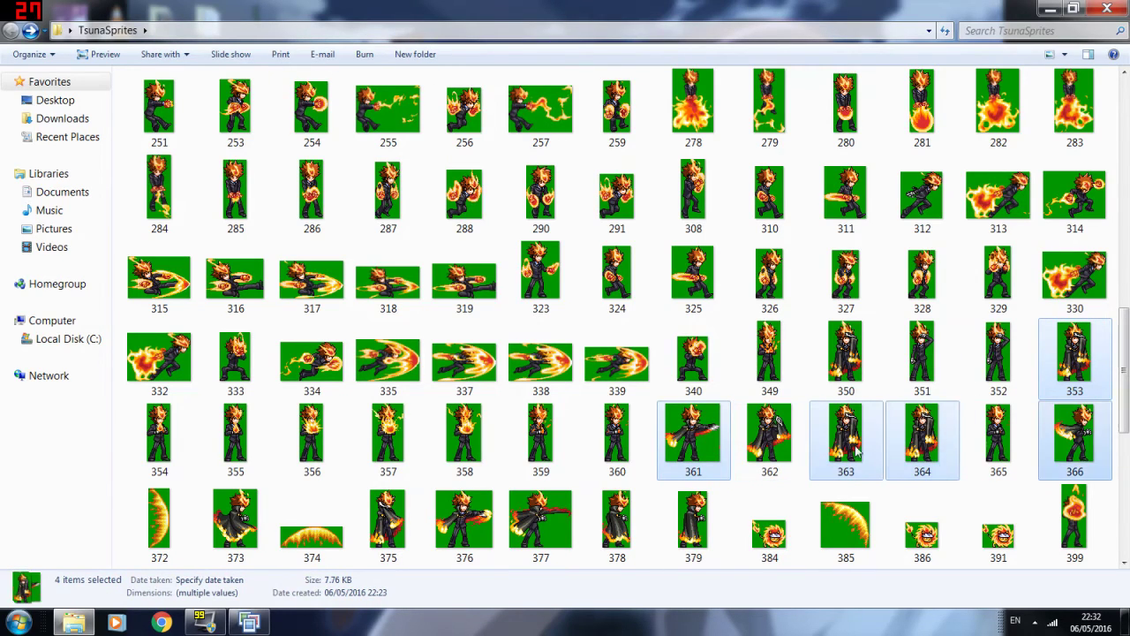
{"action": "left_click", "coordinate": [235, 521], "text": "ctrl"}
{"action": "left_click", "coordinate": [388, 526], "text": "ctrl"}
{"action": "left_click", "coordinate": [465, 525], "text": "ctrl"}
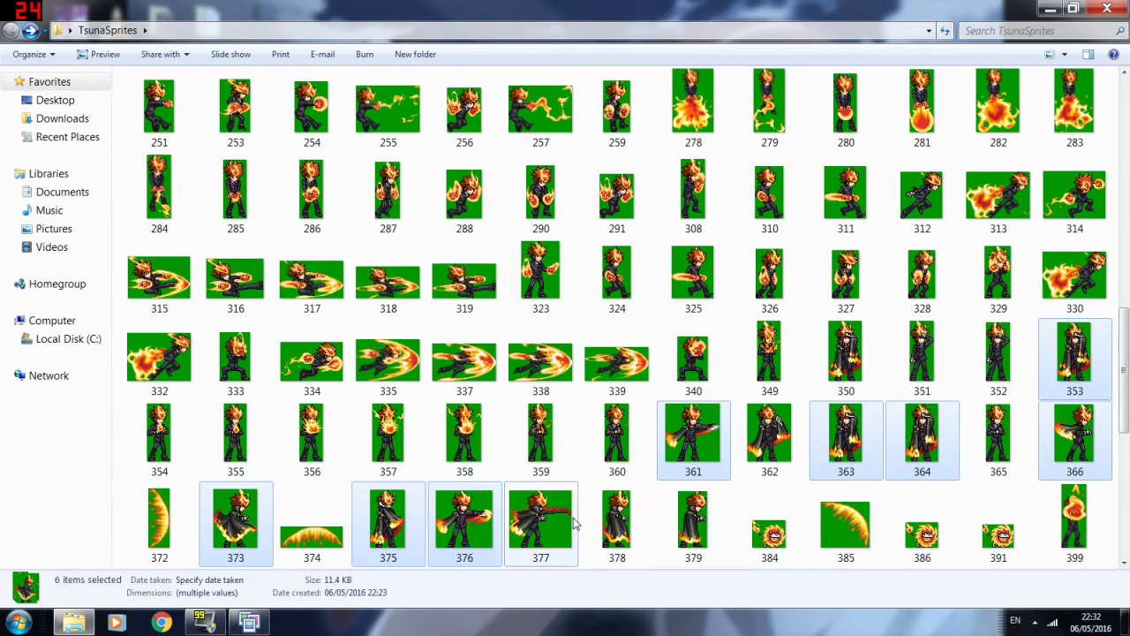
{"action": "left_click", "coordinate": [540, 525], "text": "ctrl"}
{"action": "left_click", "coordinate": [616, 525], "text": "ctrl"}
{"action": "left_click", "coordinate": [689, 528], "text": "ctrl"}
{"action": "scroll", "coordinate": [686, 528], "scroll_direction": "down", "scroll_amount": 3}
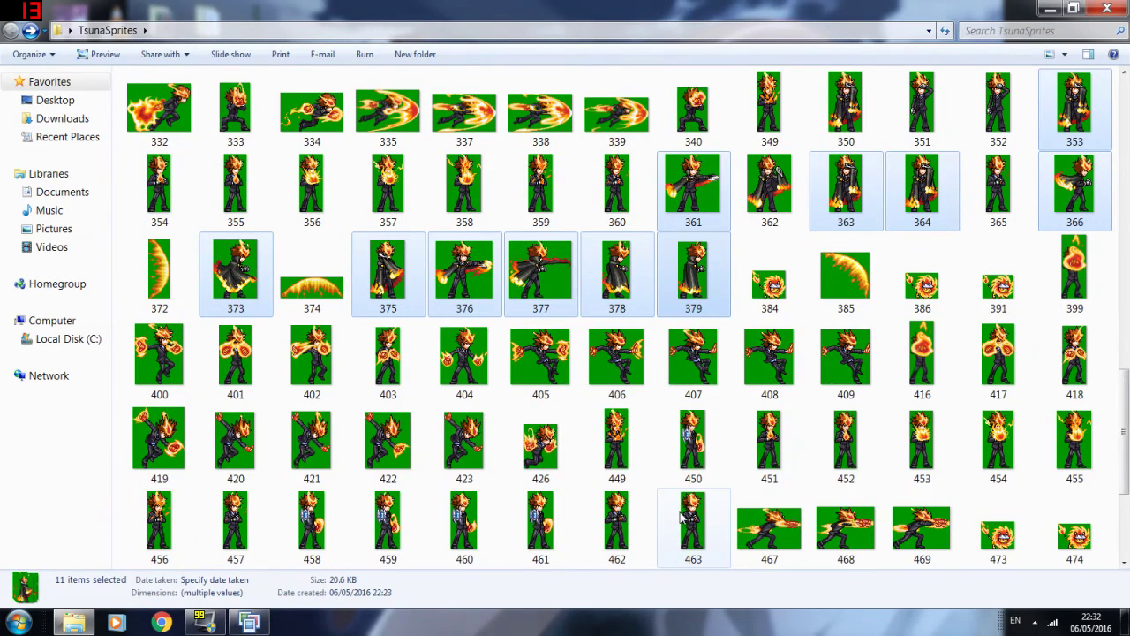
{"action": "left_click", "coordinate": [756, 210], "text": "ctrl"}
Rename the twelve selected frames to the shared name Blocking
{"action": "right_click", "coordinate": [718, 197]}
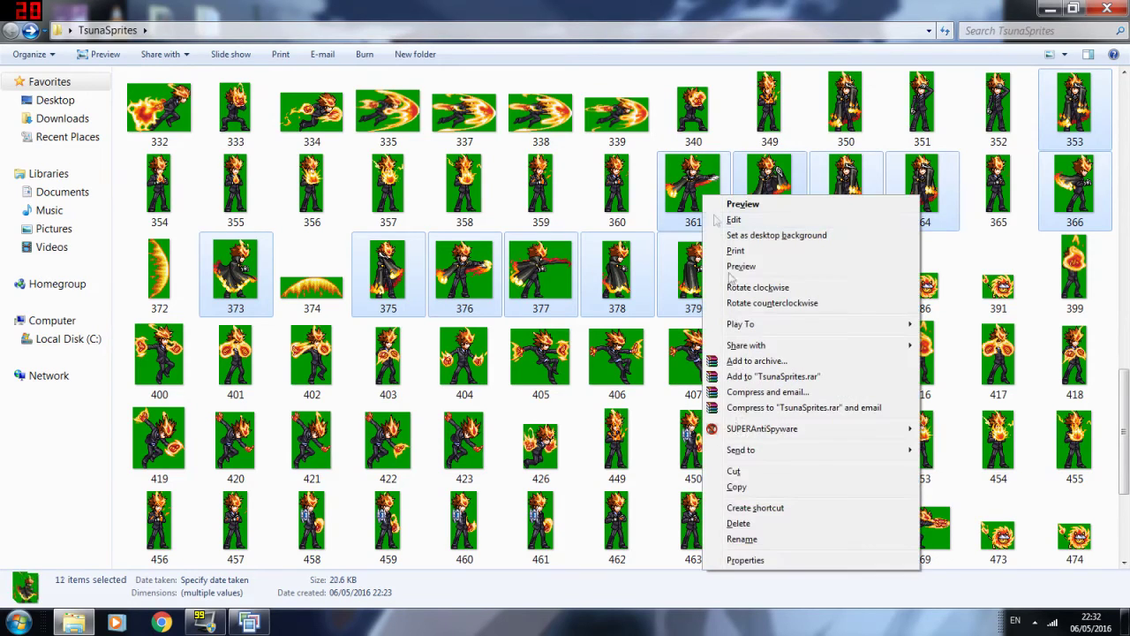
{"action": "left_click", "coordinate": [742, 540]}
{"action": "key", "text": "Return"}
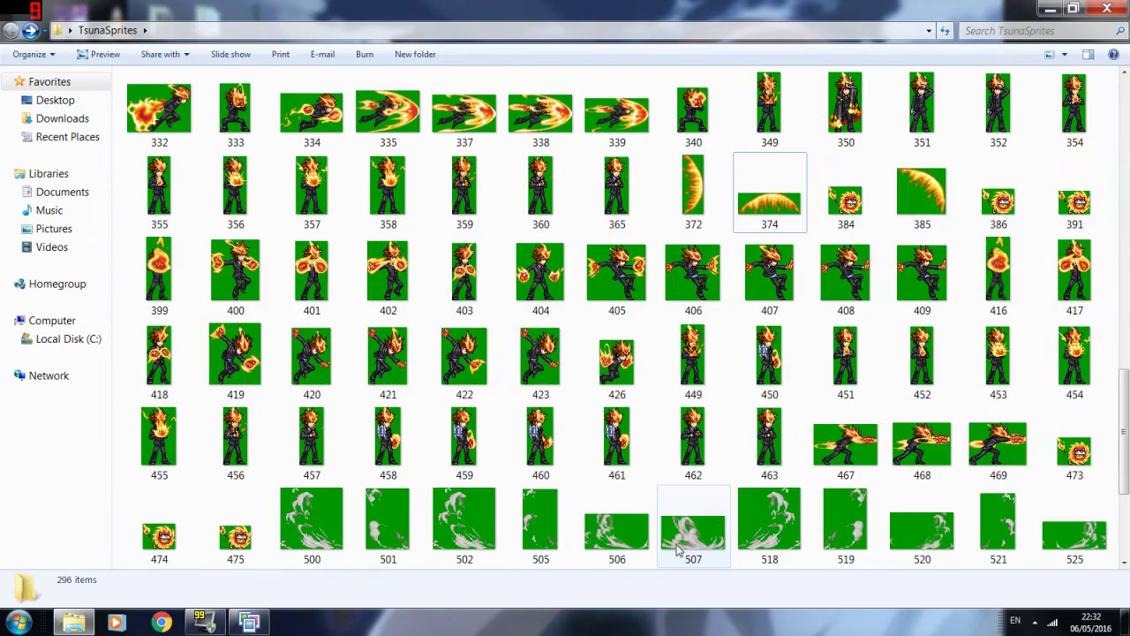
{"action": "left_click", "coordinate": [694, 442]}
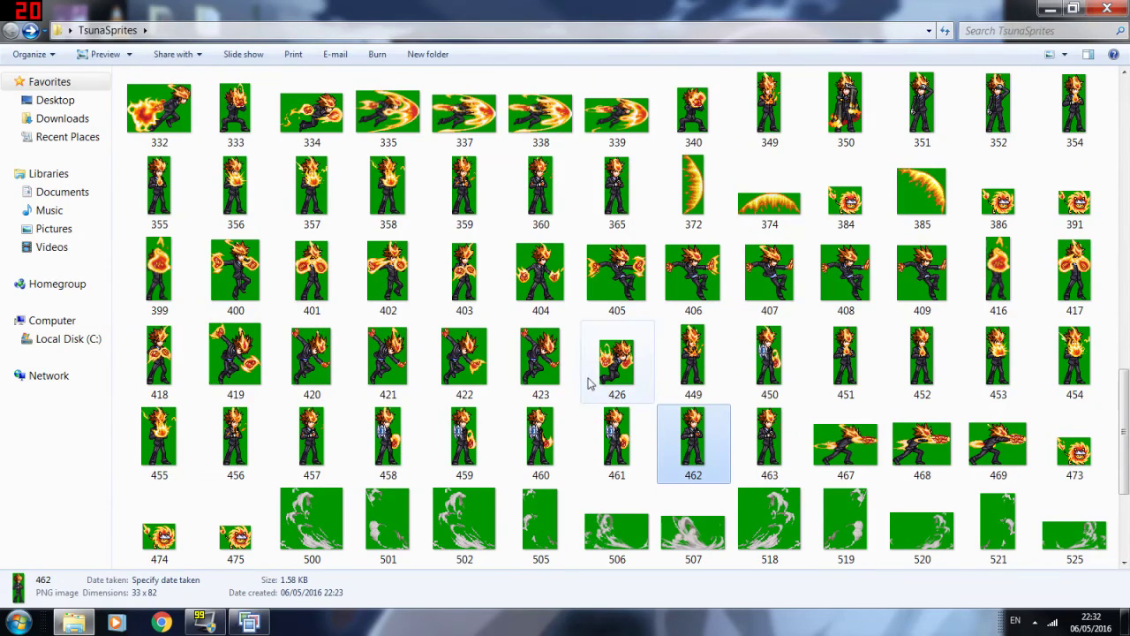
Select frames 421 and 423 and copy them
{"action": "left_click", "coordinate": [489, 362]}
{"action": "right_click", "coordinate": [476, 358]}
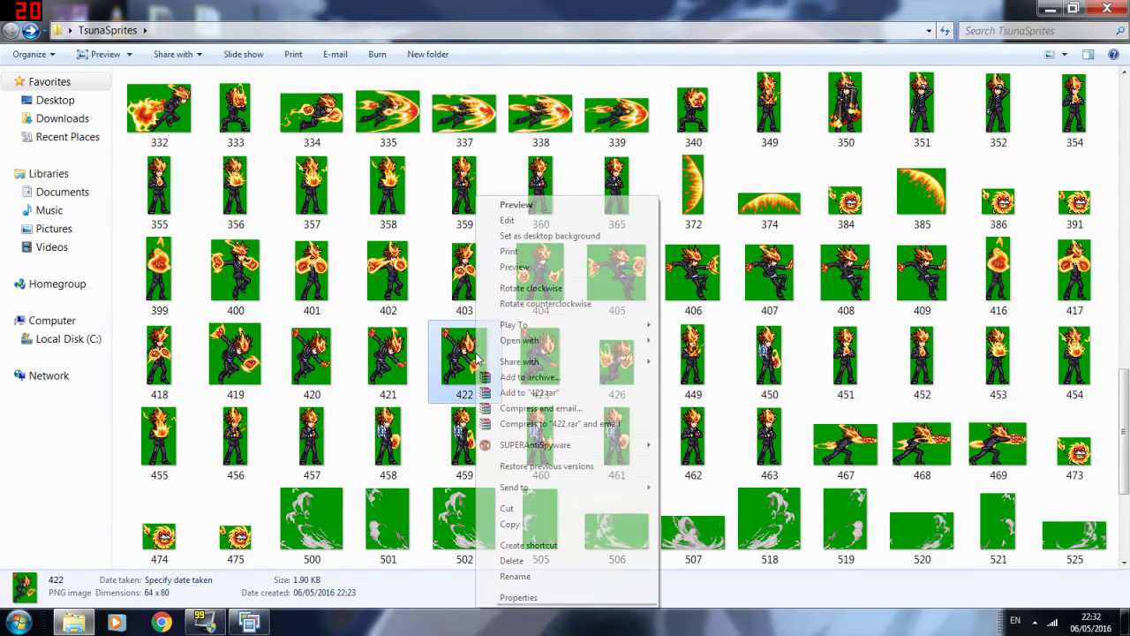
{"action": "left_click", "coordinate": [460, 358]}
{"action": "left_click", "coordinate": [560, 368], "text": "ctrl"}
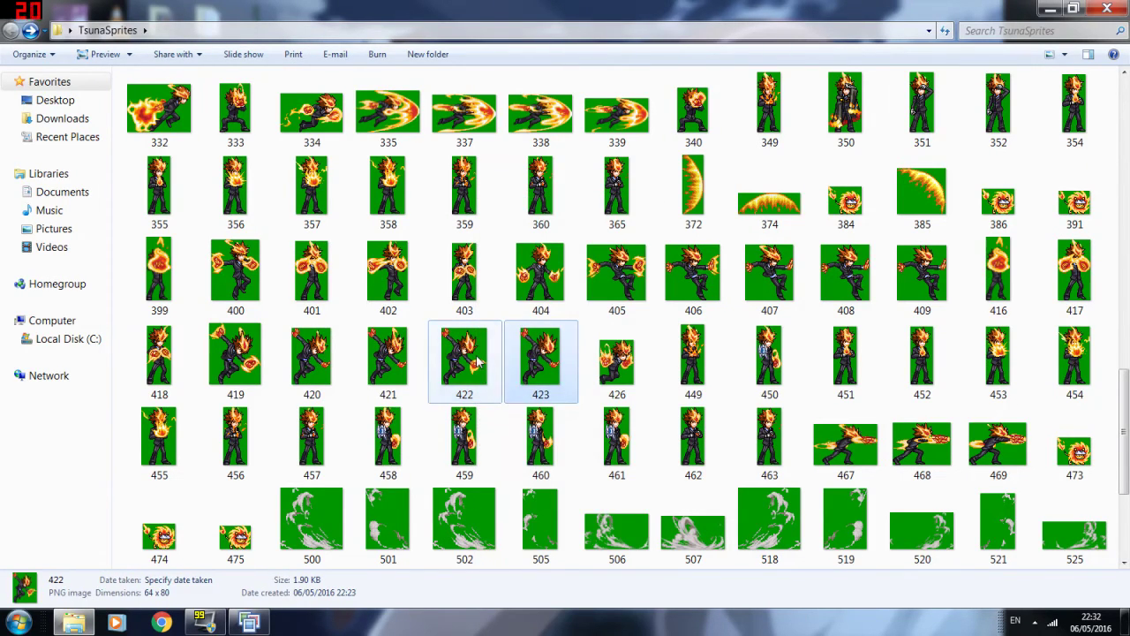
{"action": "right_click", "coordinate": [476, 357]}
{"action": "left_click", "coordinate": [460, 358]}
{"action": "left_click", "coordinate": [549, 369], "text": "ctrl"}
{"action": "left_click", "coordinate": [458, 355], "text": "ctrl"}
{"action": "left_click", "coordinate": [396, 374], "text": "ctrl"}
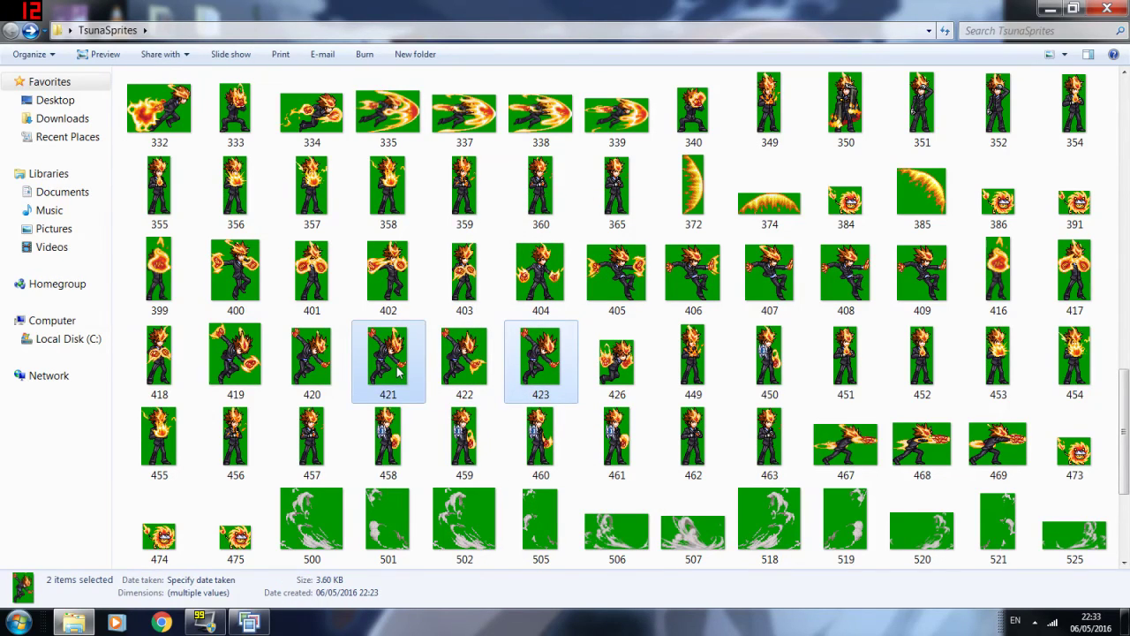
{"action": "right_click", "coordinate": [399, 372]}
{"action": "left_click", "coordinate": [433, 525]}
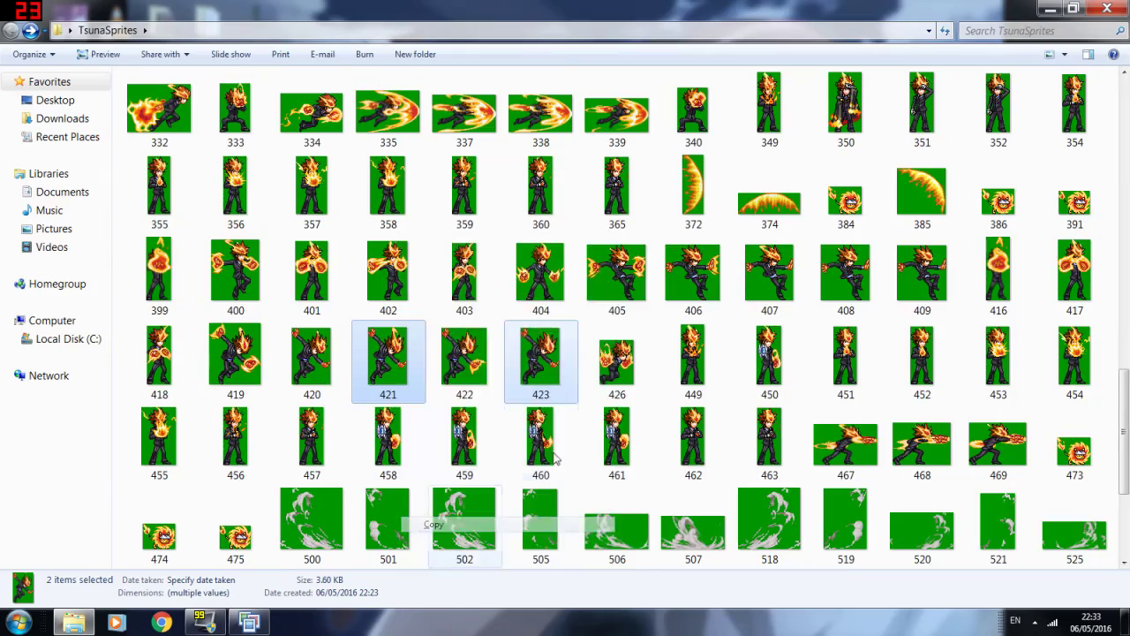
Paste the copies and rename them AirBlock, then BlockAir (1) and (2)
{"action": "scroll", "coordinate": [529, 358], "scroll_direction": "up", "scroll_amount": 15}
{"action": "right_click", "coordinate": [582, 336]}
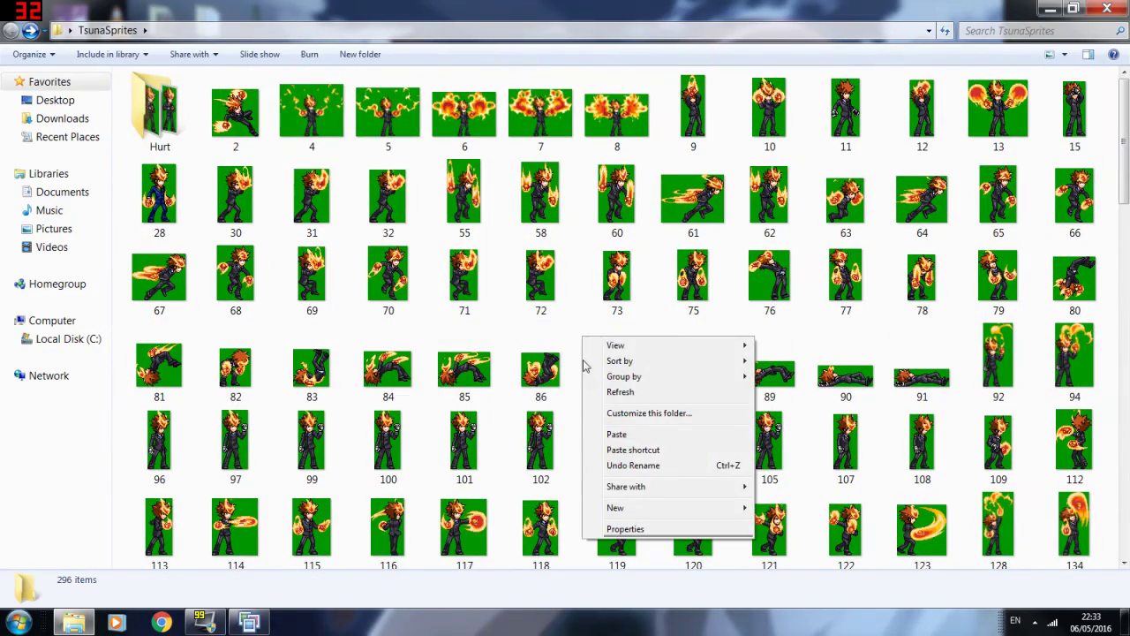
{"action": "left_click", "coordinate": [613, 435]}
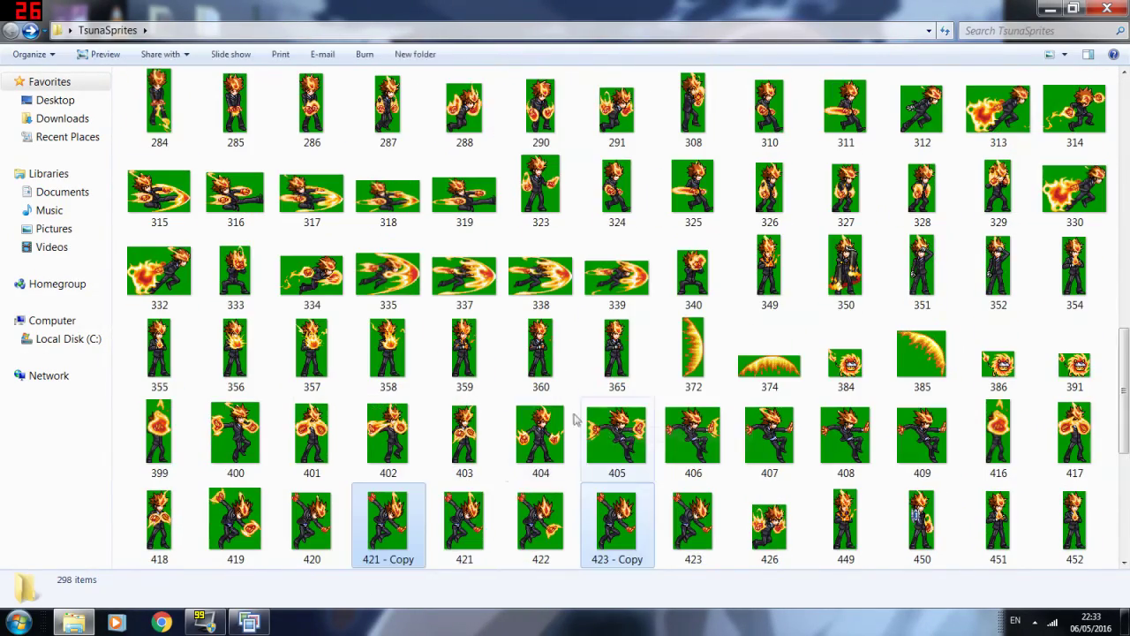
{"action": "right_click", "coordinate": [373, 525]}
{"action": "left_click", "coordinate": [411, 492]}
{"action": "type", "text": "Air"}
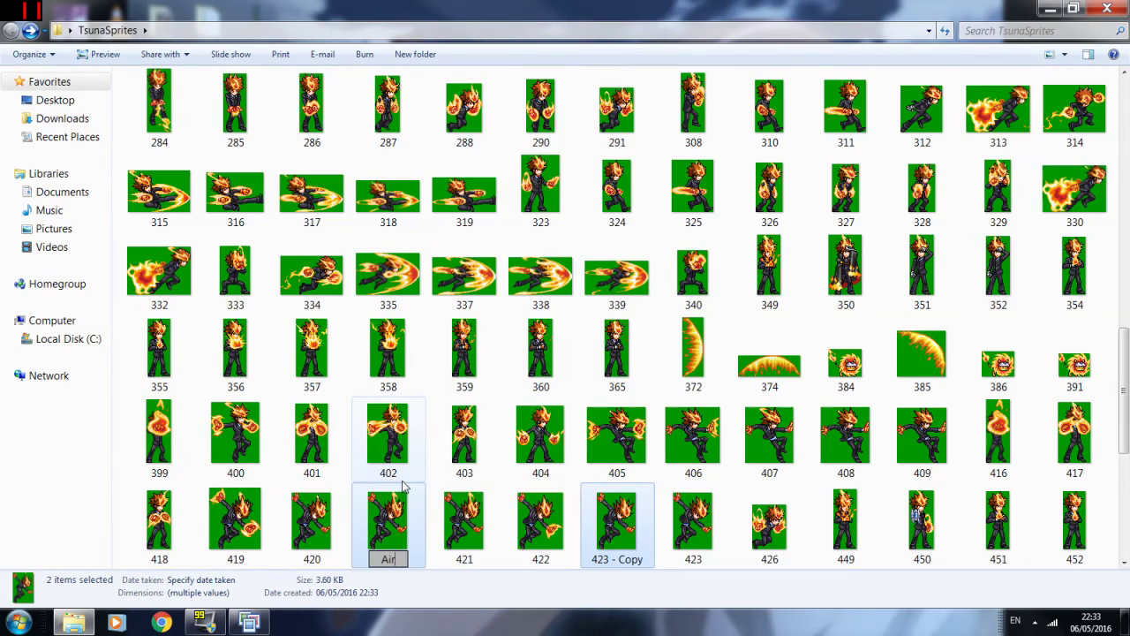
{"action": "type", "text": "Block"}
{"action": "key", "text": "Return"}
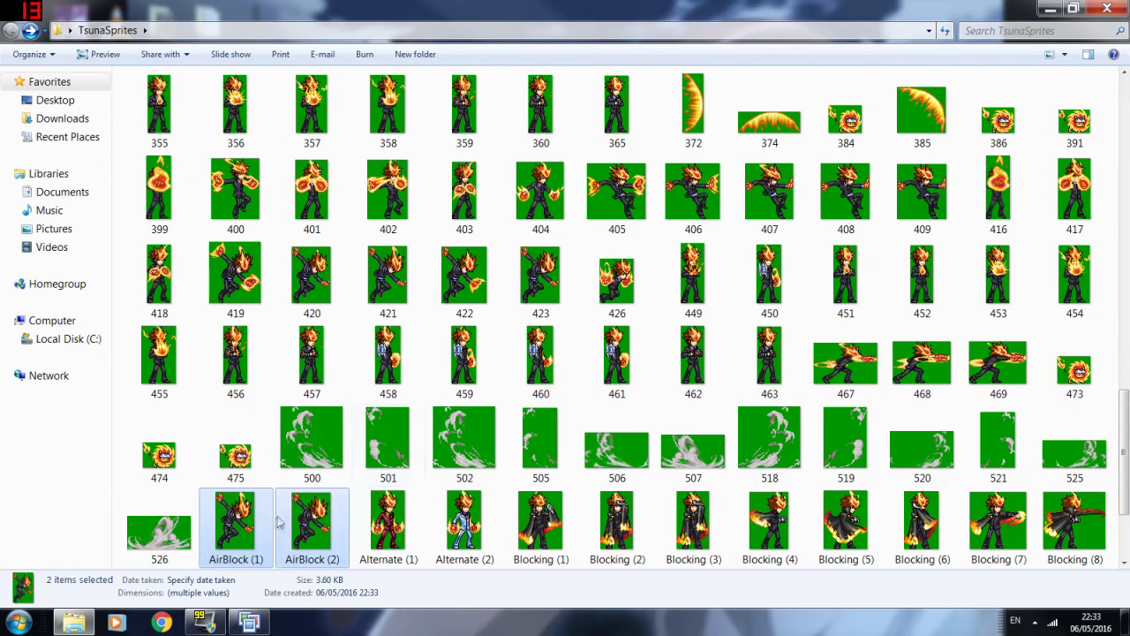
{"action": "right_click", "coordinate": [285, 526]}
{"action": "left_click", "coordinate": [325, 492]}
{"action": "type", "text": "B"}
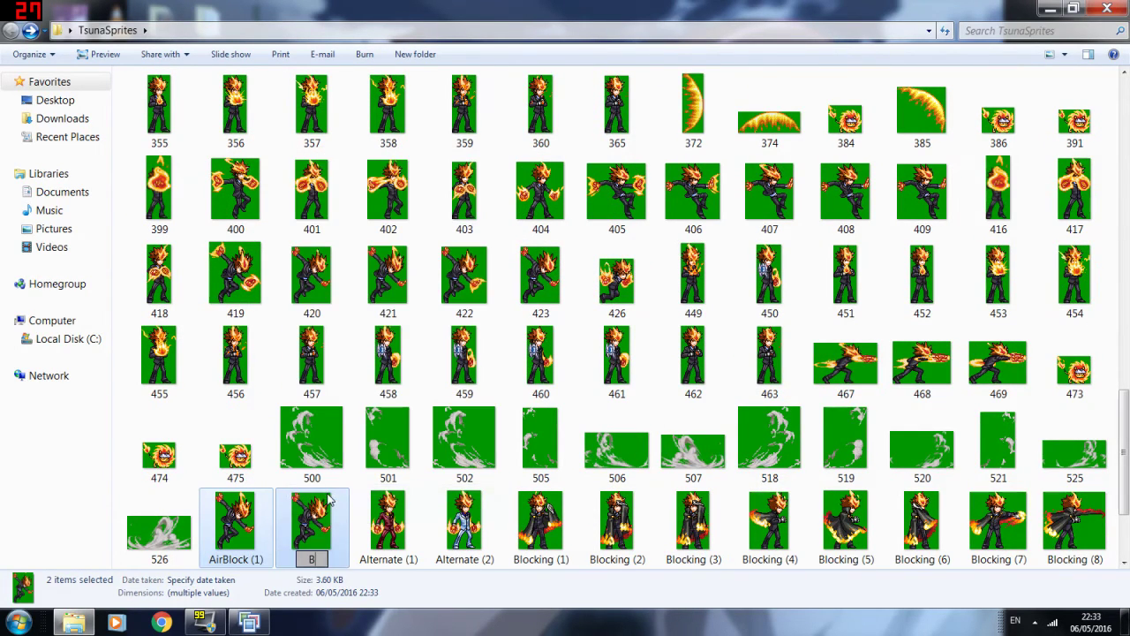
{"action": "type", "text": "lockAir"}
{"action": "key", "text": "Return"}
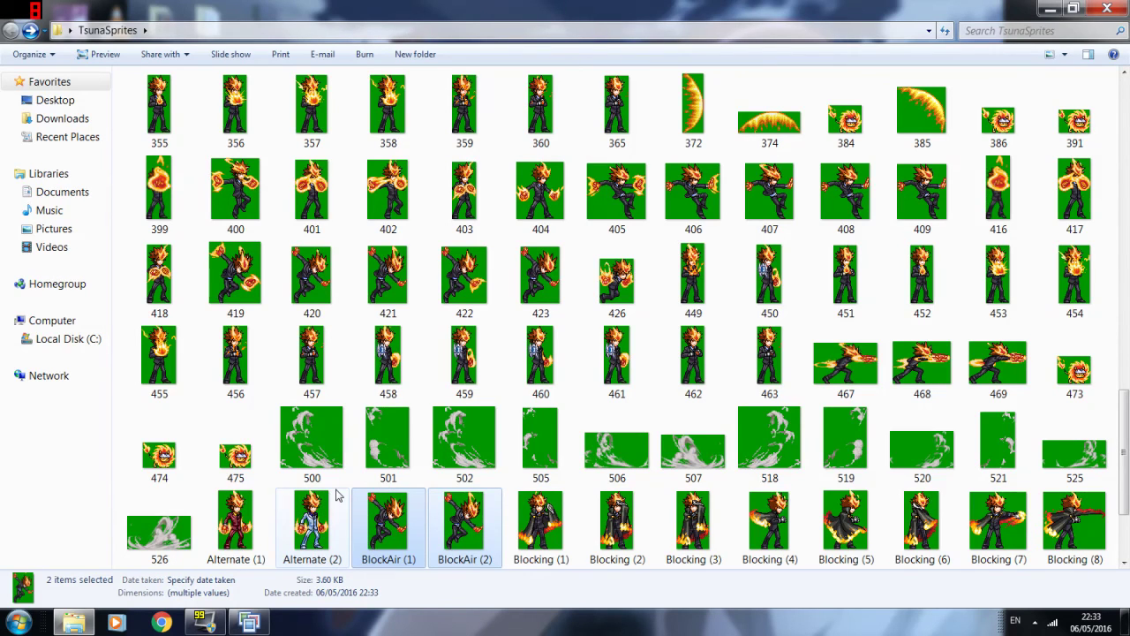
Look over the Blocking frames, then close the TsunaSprites Explorer window
{"action": "scroll", "coordinate": [398, 477], "scroll_direction": "down", "scroll_amount": 3}
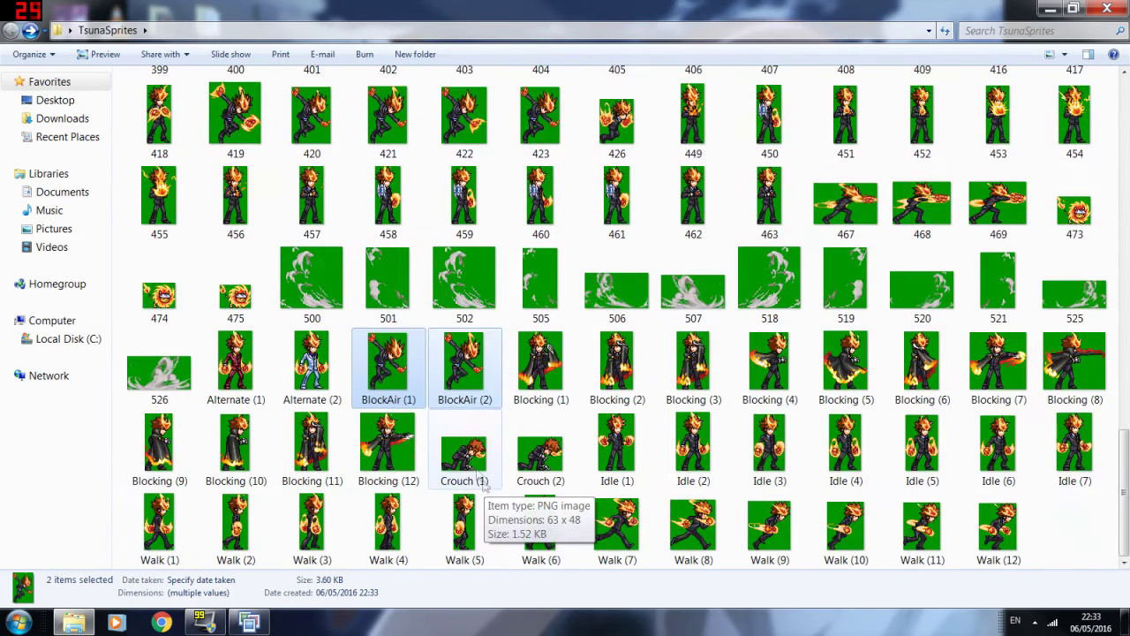
{"action": "left_click", "coordinate": [726, 363]}
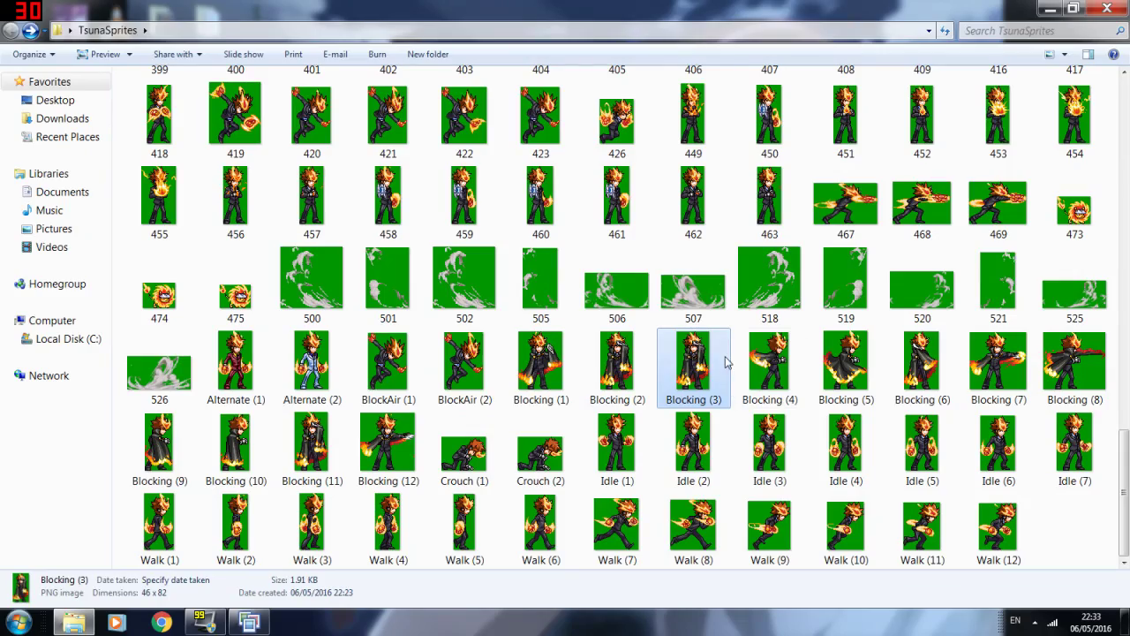
{"action": "left_click", "coordinate": [711, 314]}
{"action": "scroll", "coordinate": [713, 321], "scroll_direction": "up", "scroll_amount": 15}
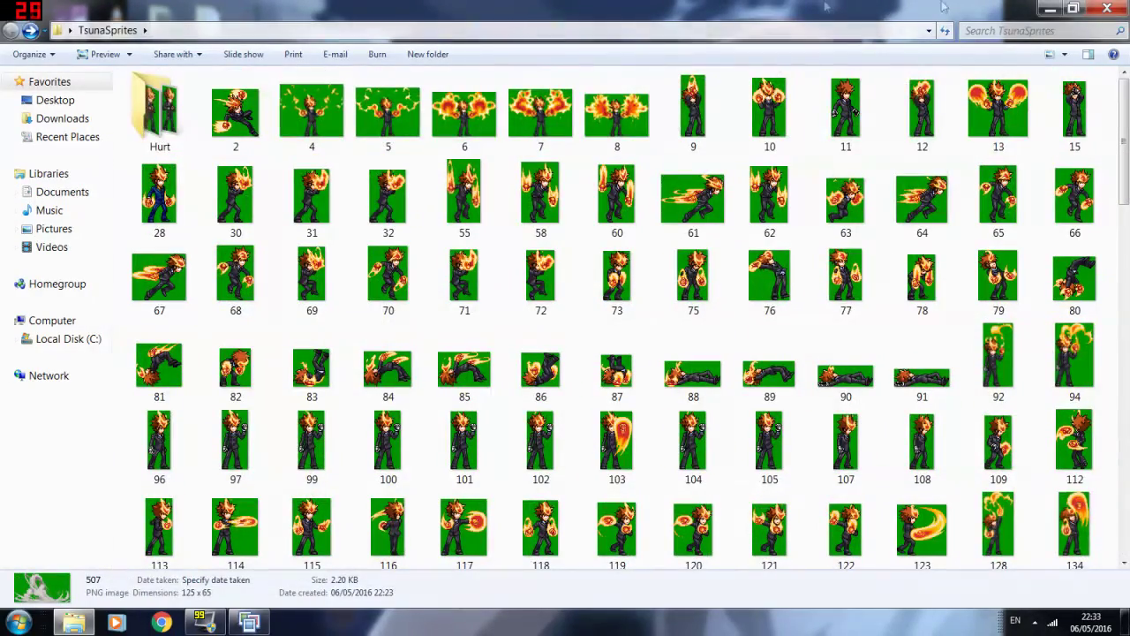
{"action": "left_click", "coordinate": [1111, 7]}
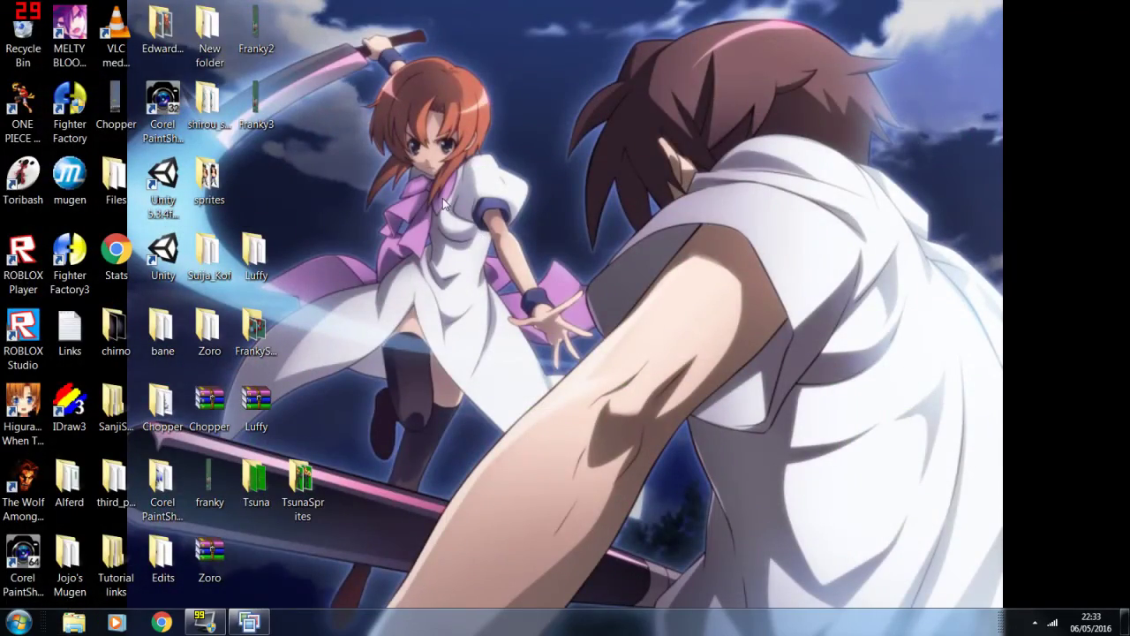